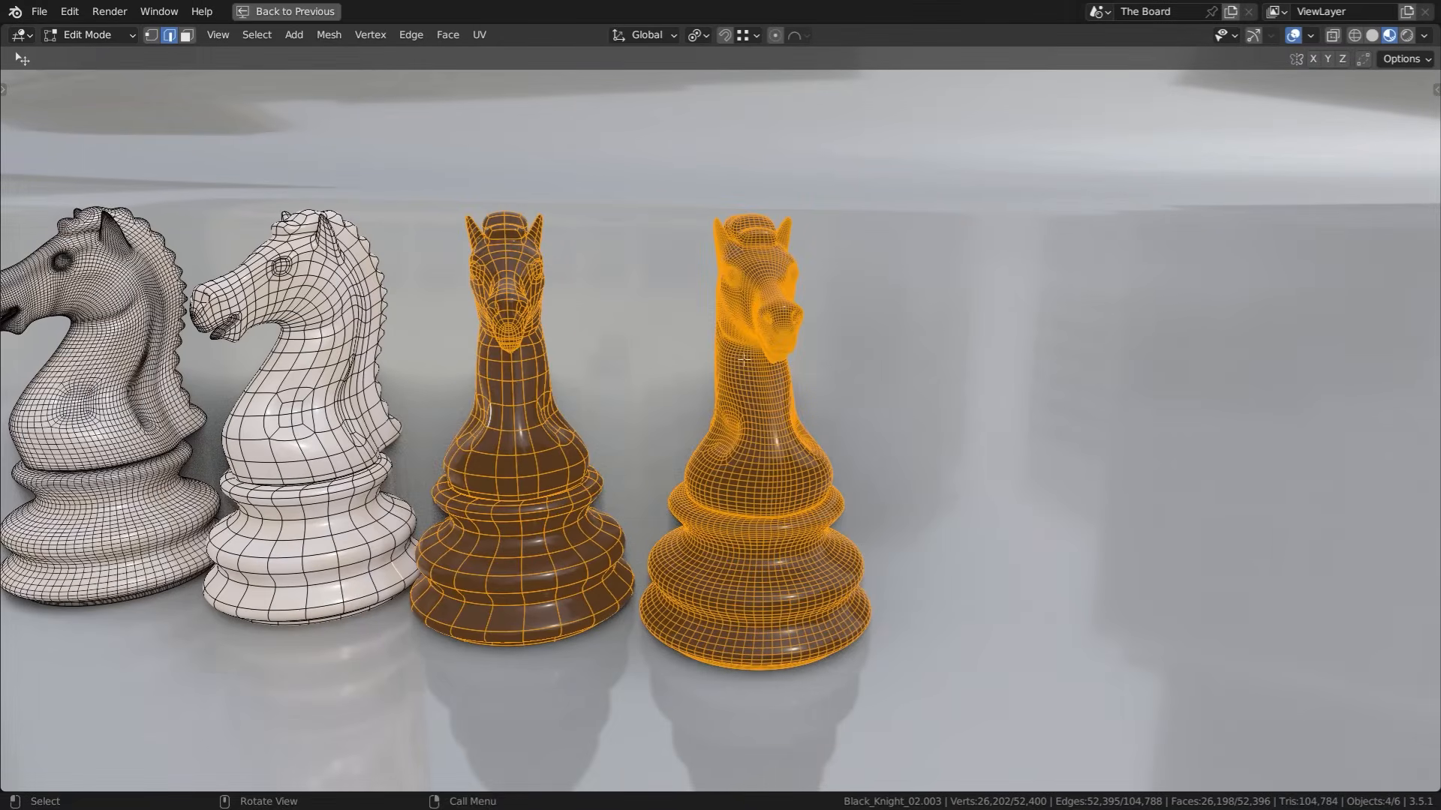
scroll(610, 333, up, 3)
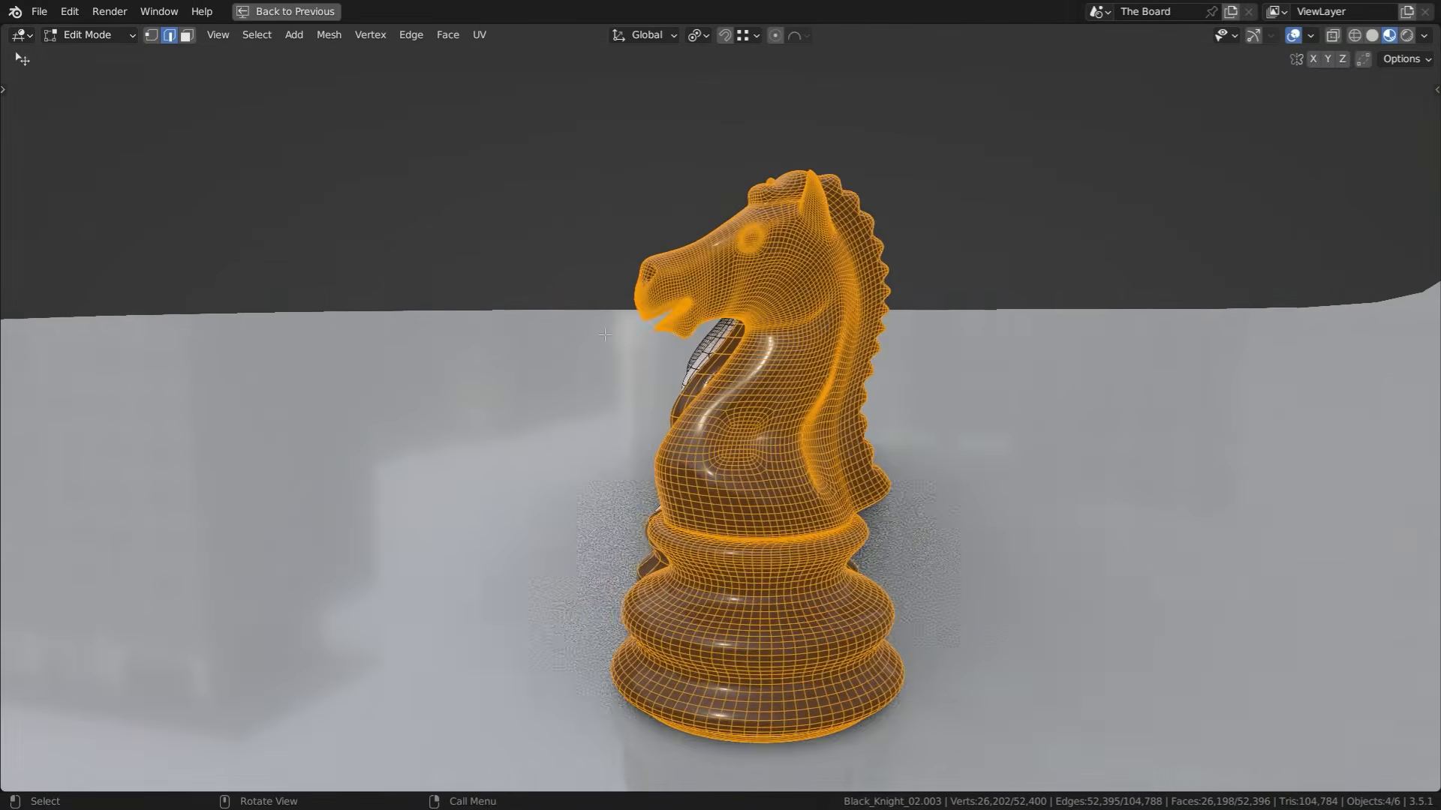
shift+middle_drag(739, 326, 694, 401)
middle_drag(698, 402, 899, 373)
middle_drag(258, 357, 393, 374)
shift+middle_drag(393, 374, 640, 371)
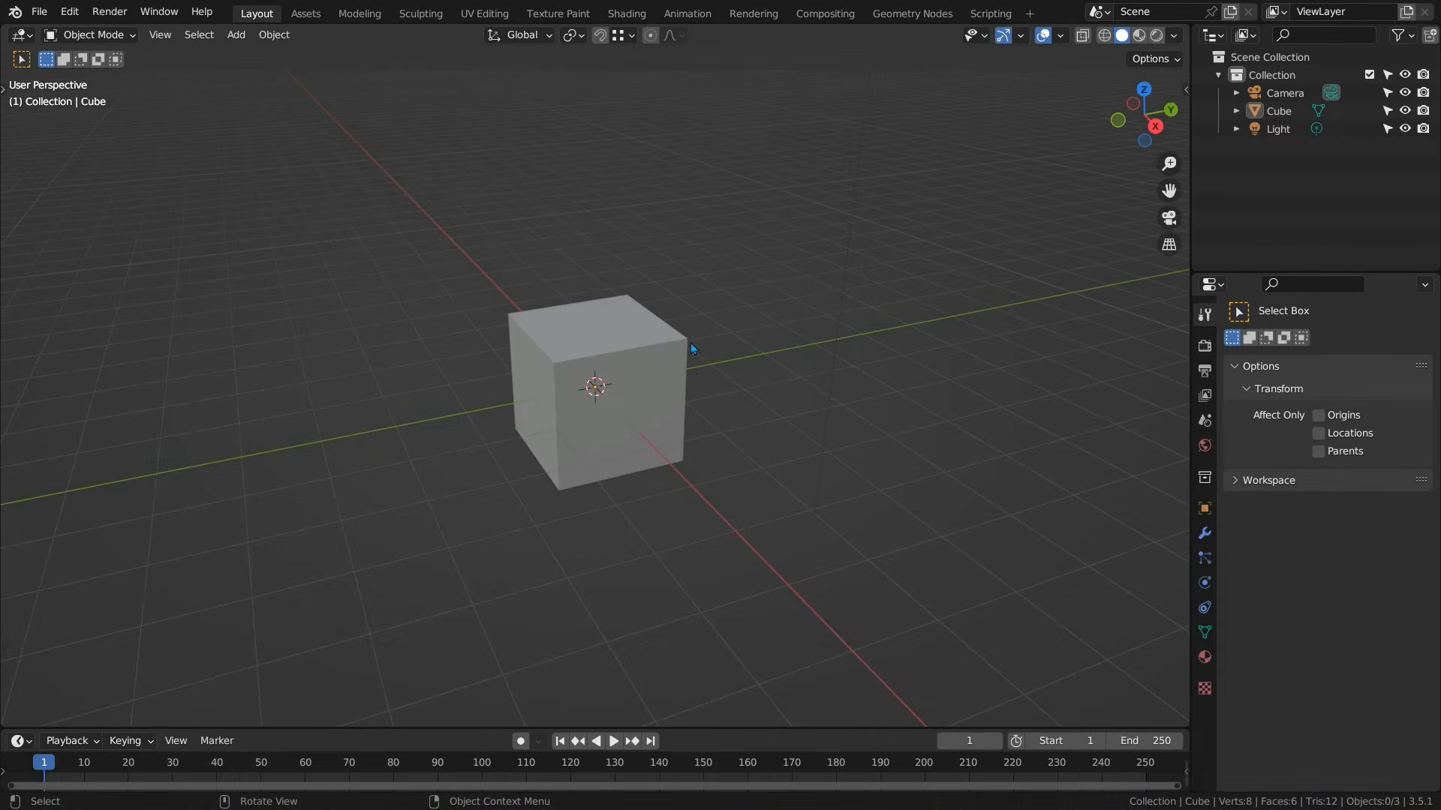
- Delete the default cube and add a 2 m mesh plane in its place
click(651, 386)
key(Delete)
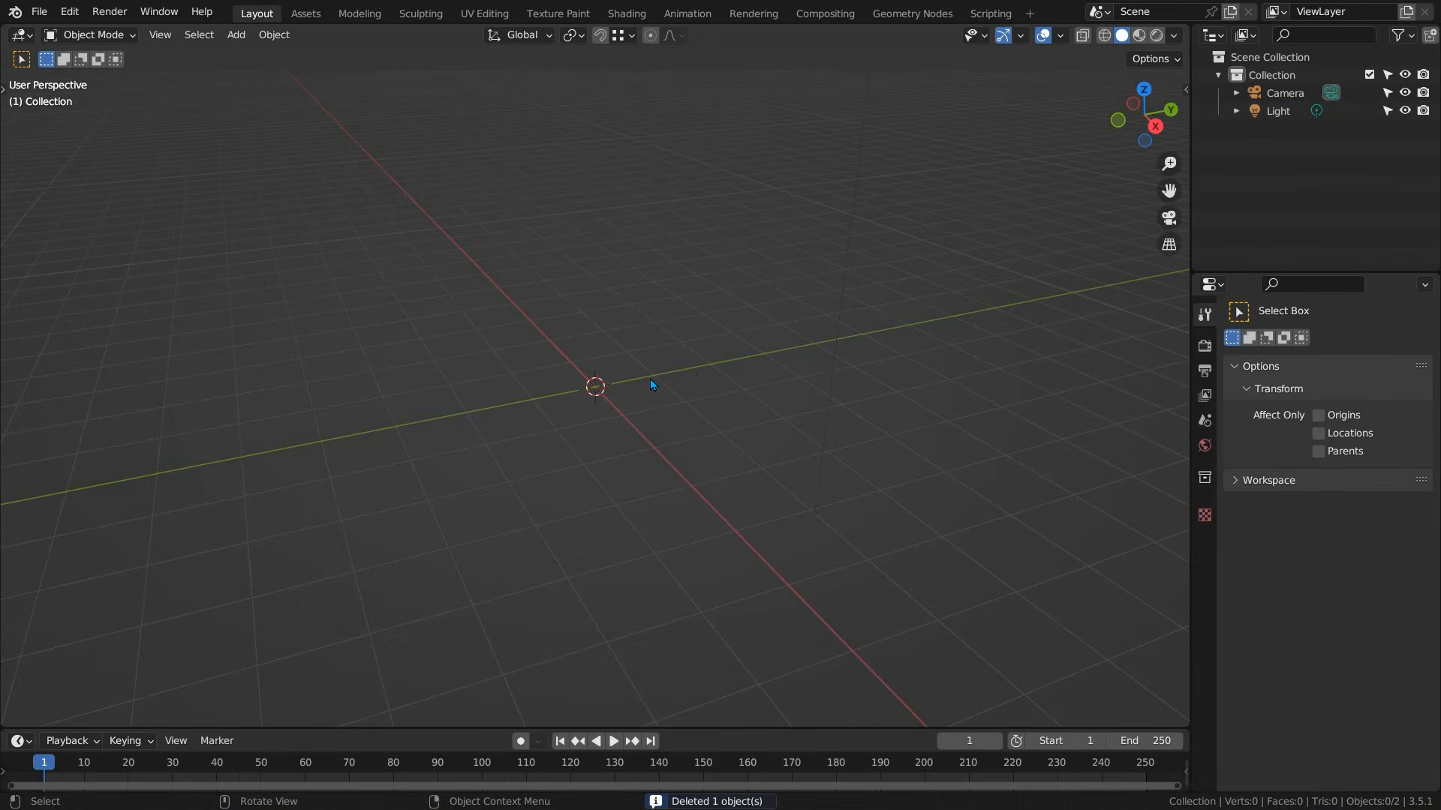
key(shift+a)
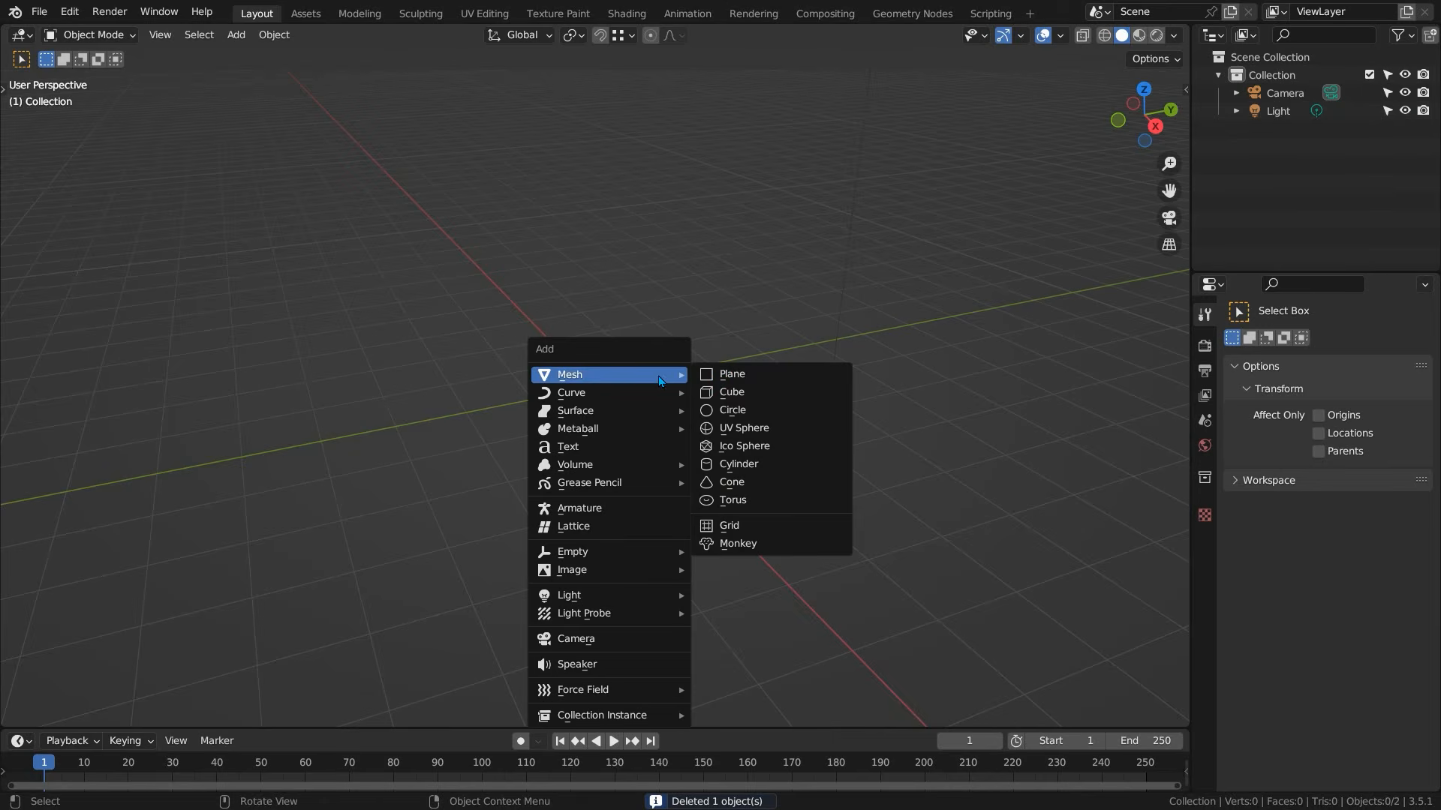
click(727, 379)
- Subdivide the whole plane four times with one cut each in Edit Mode
scroll(723, 355, up, 4)
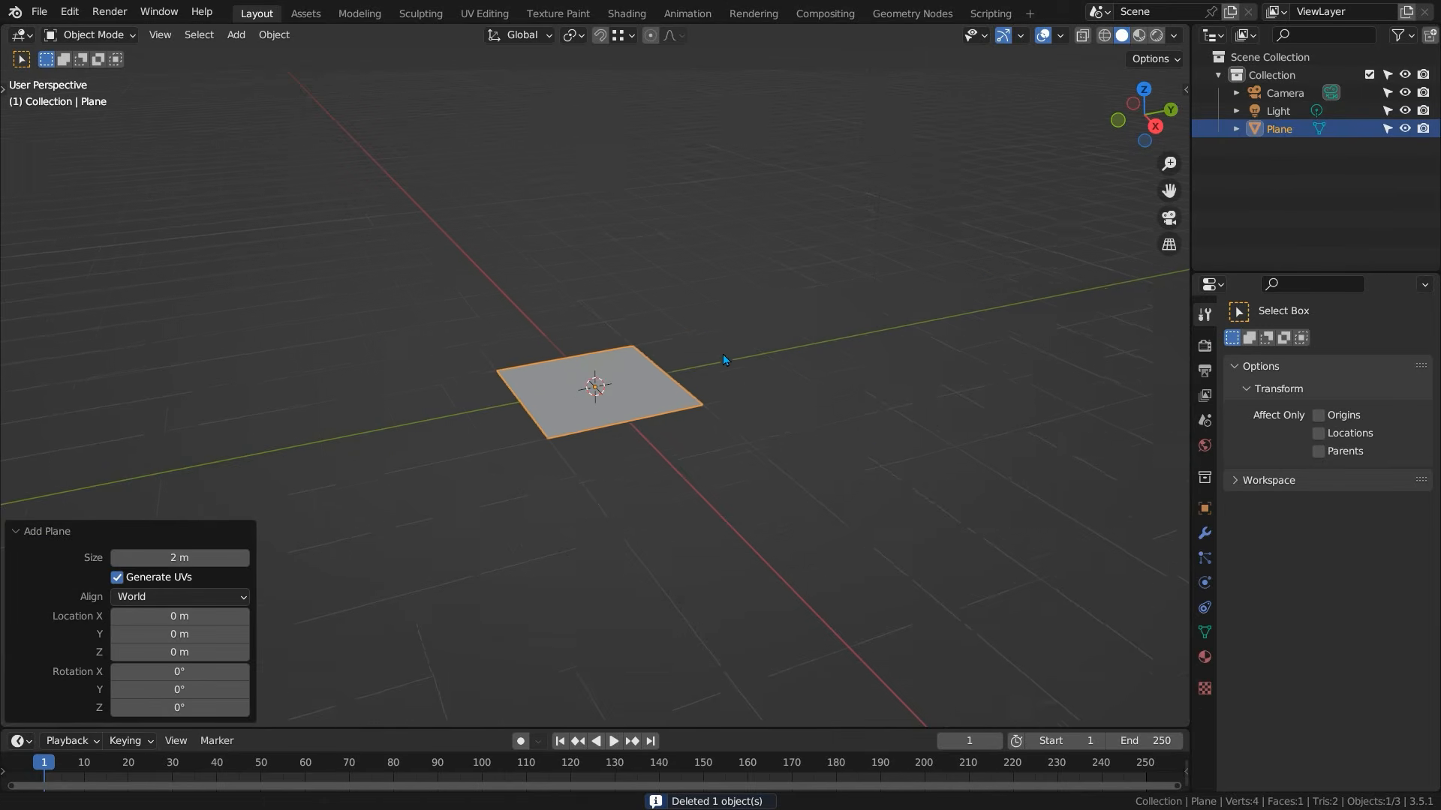
scroll(743, 280, up, 1)
key(Tab)
right_click(694, 400)
click(693, 399)
right_click(696, 405)
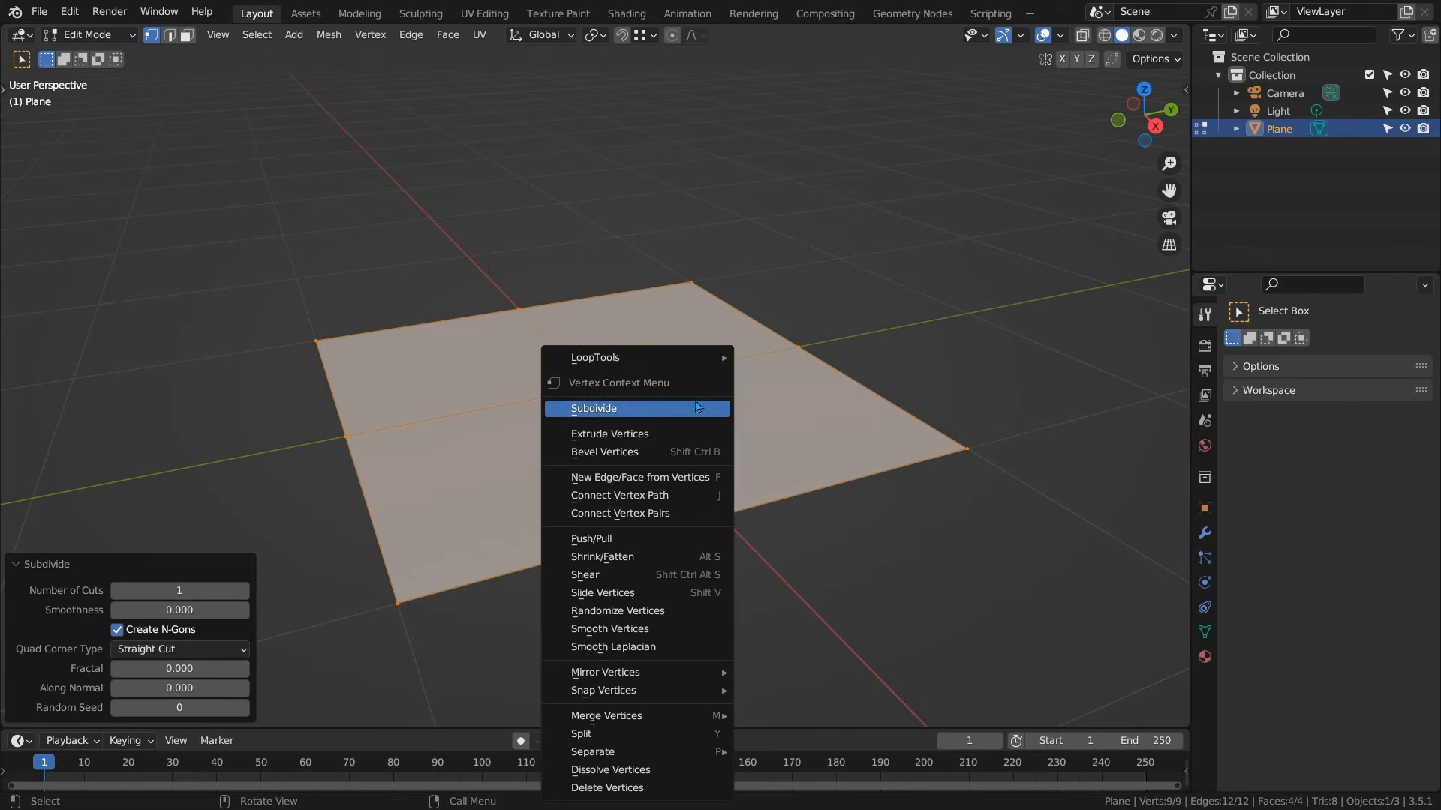
click(696, 406)
right_click(702, 399)
click(703, 408)
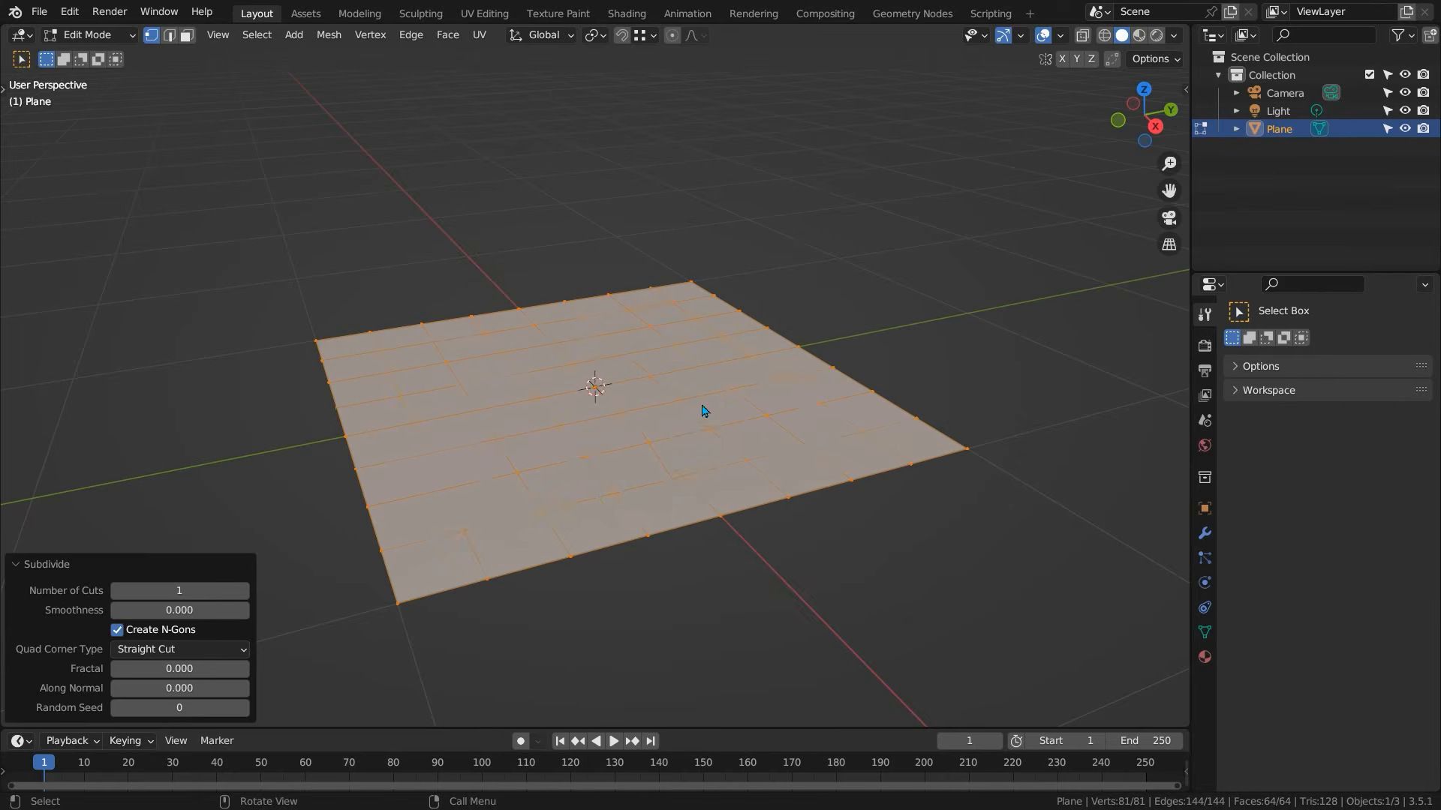
right_click(709, 384)
click(709, 397)
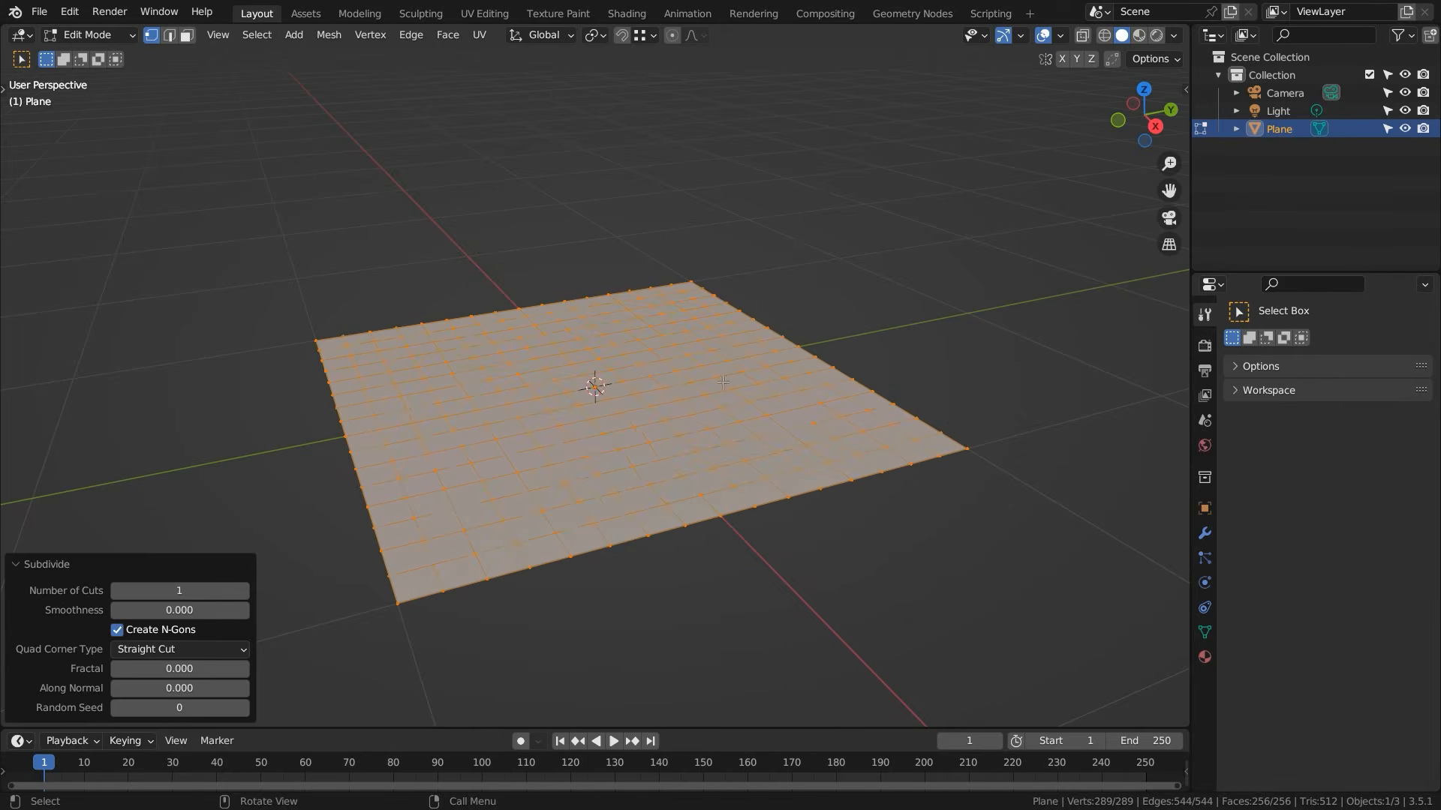
- Move only the middle vertex of the plane's positive-Y edge about 0.77 m outward along the global Y axis
click(873, 330)
middle_drag(868, 338, 772, 376)
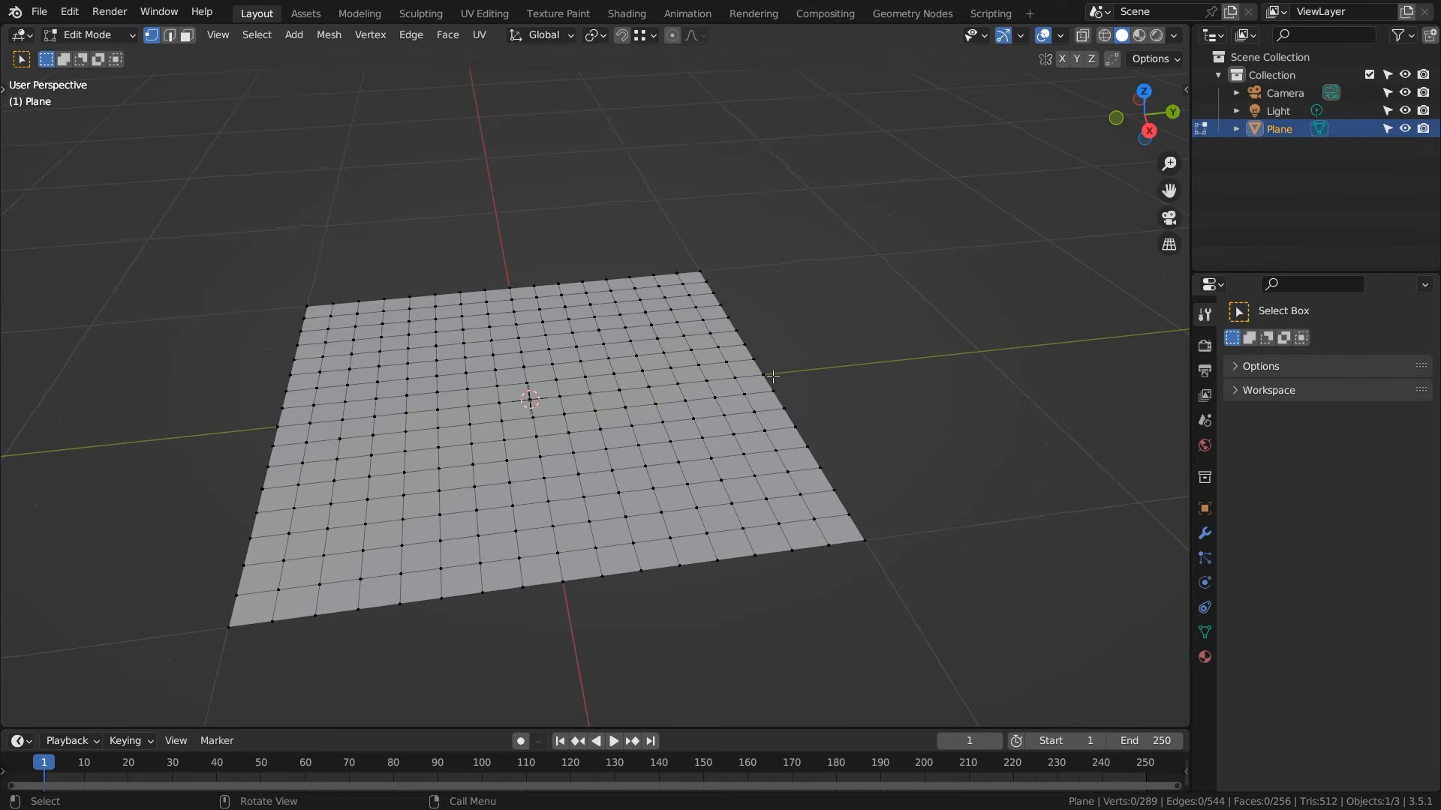
shift+click(736, 331)
key(g)
key(y)
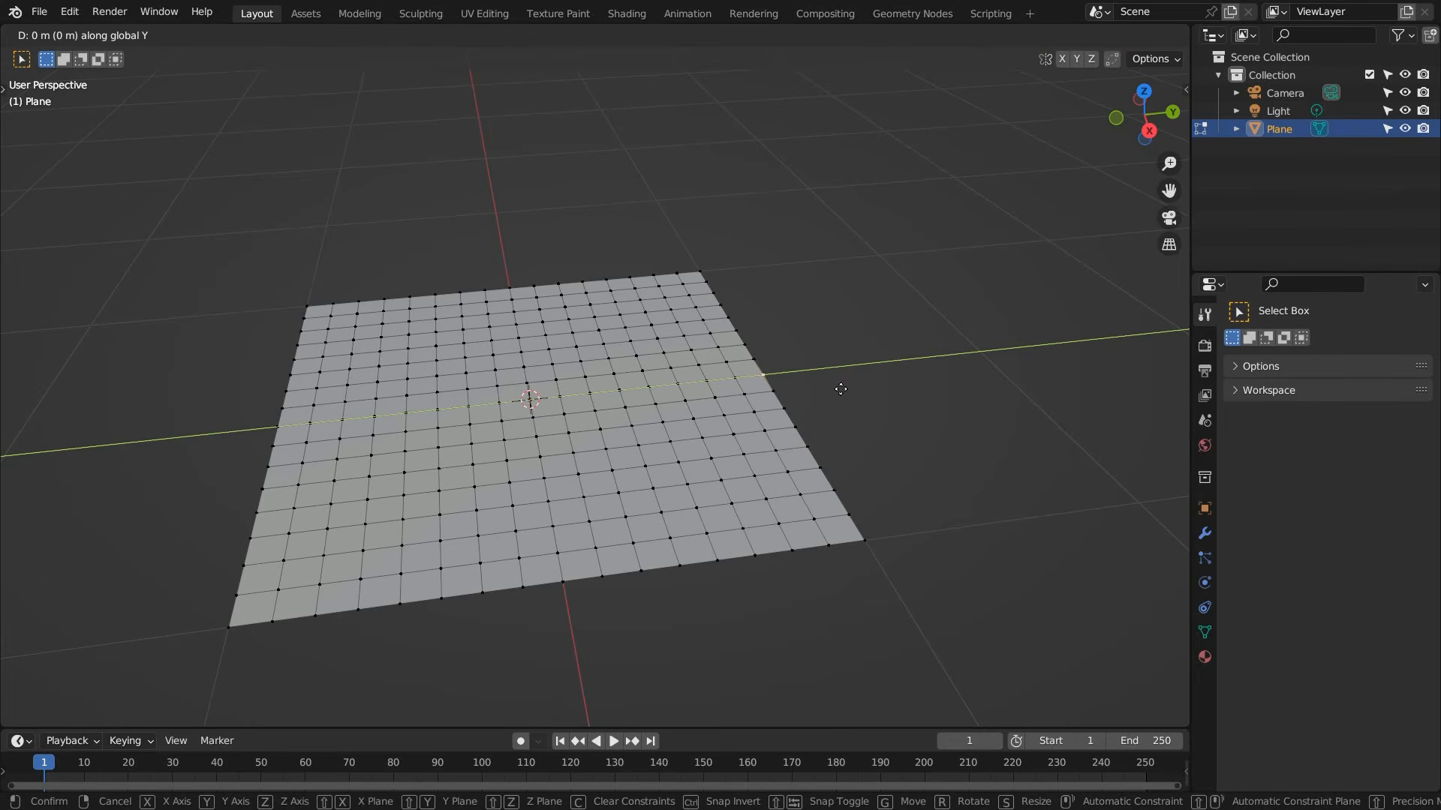
click(1010, 368)
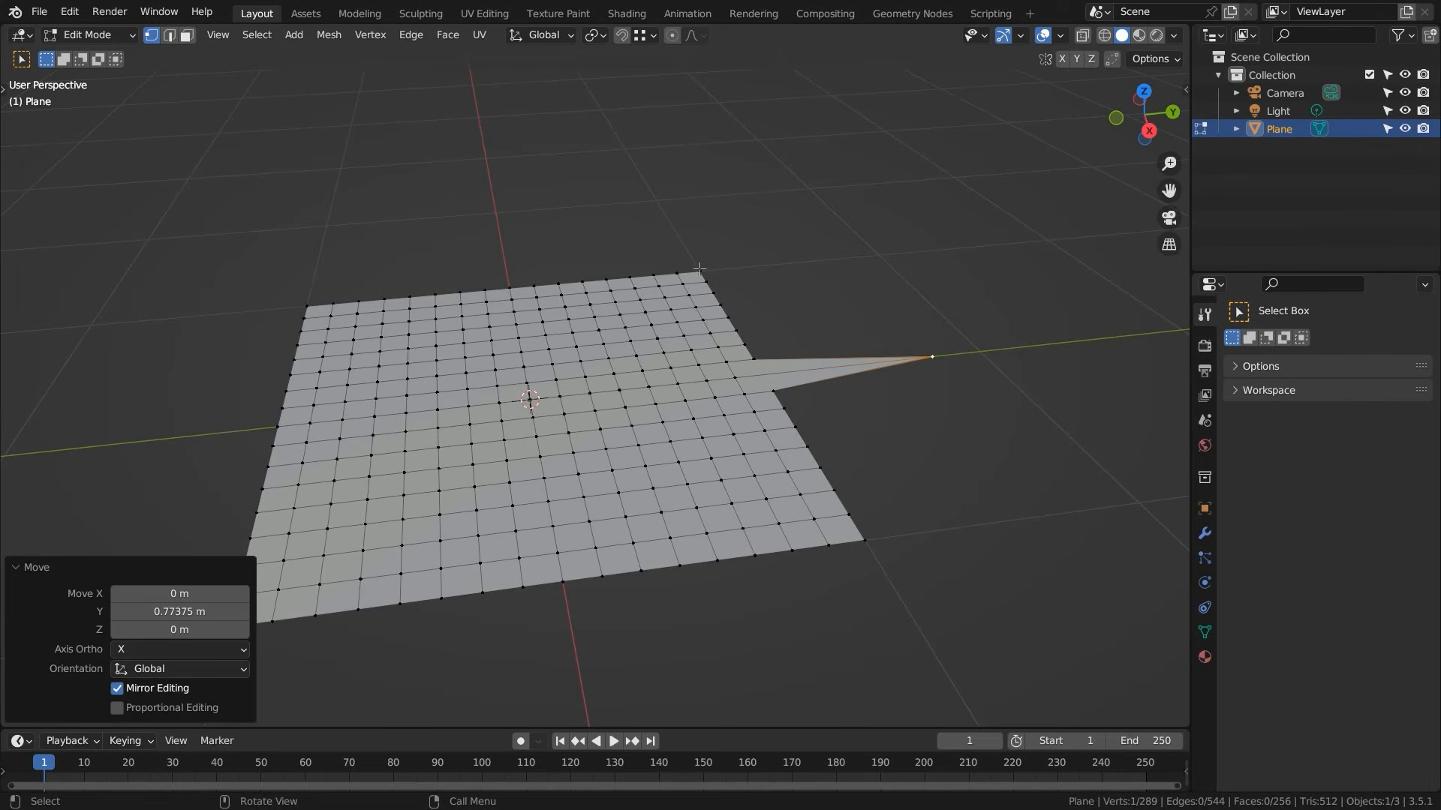
- Select the pulled vertex plus both corner vertices of that edge and apply the LoopTools Curve with cubic interpolation
click(699, 269)
shift+click(933, 358)
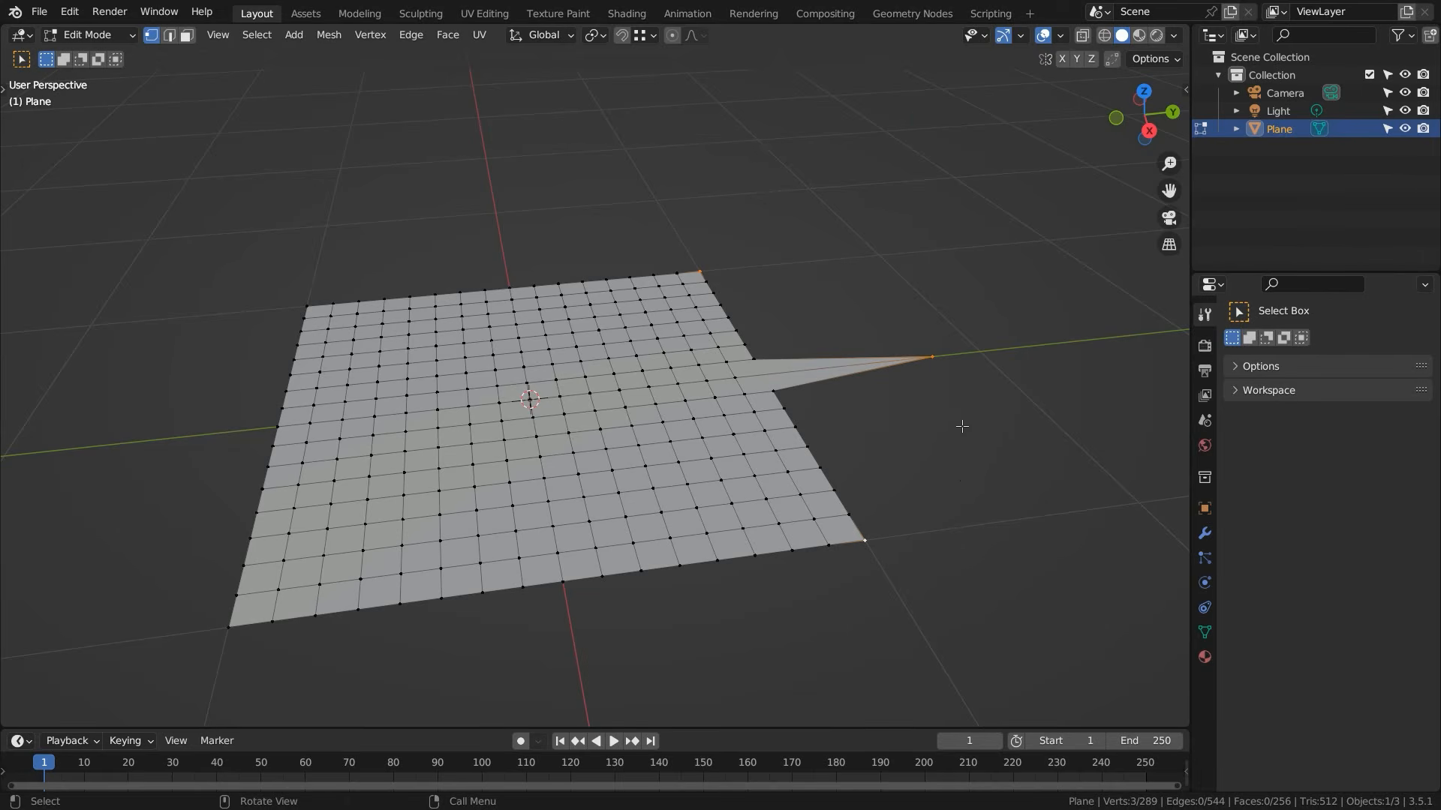
key(n)
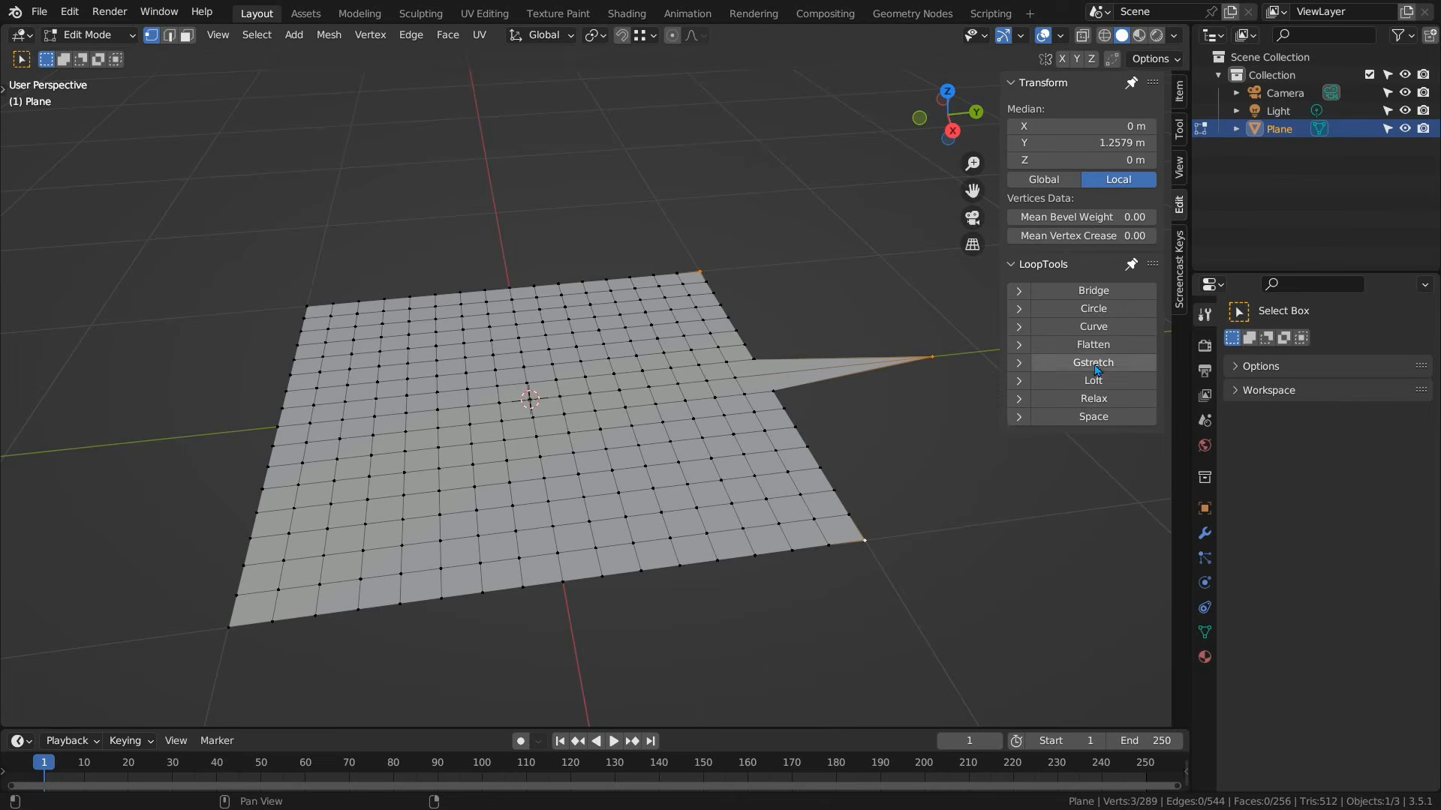
click(1111, 329)
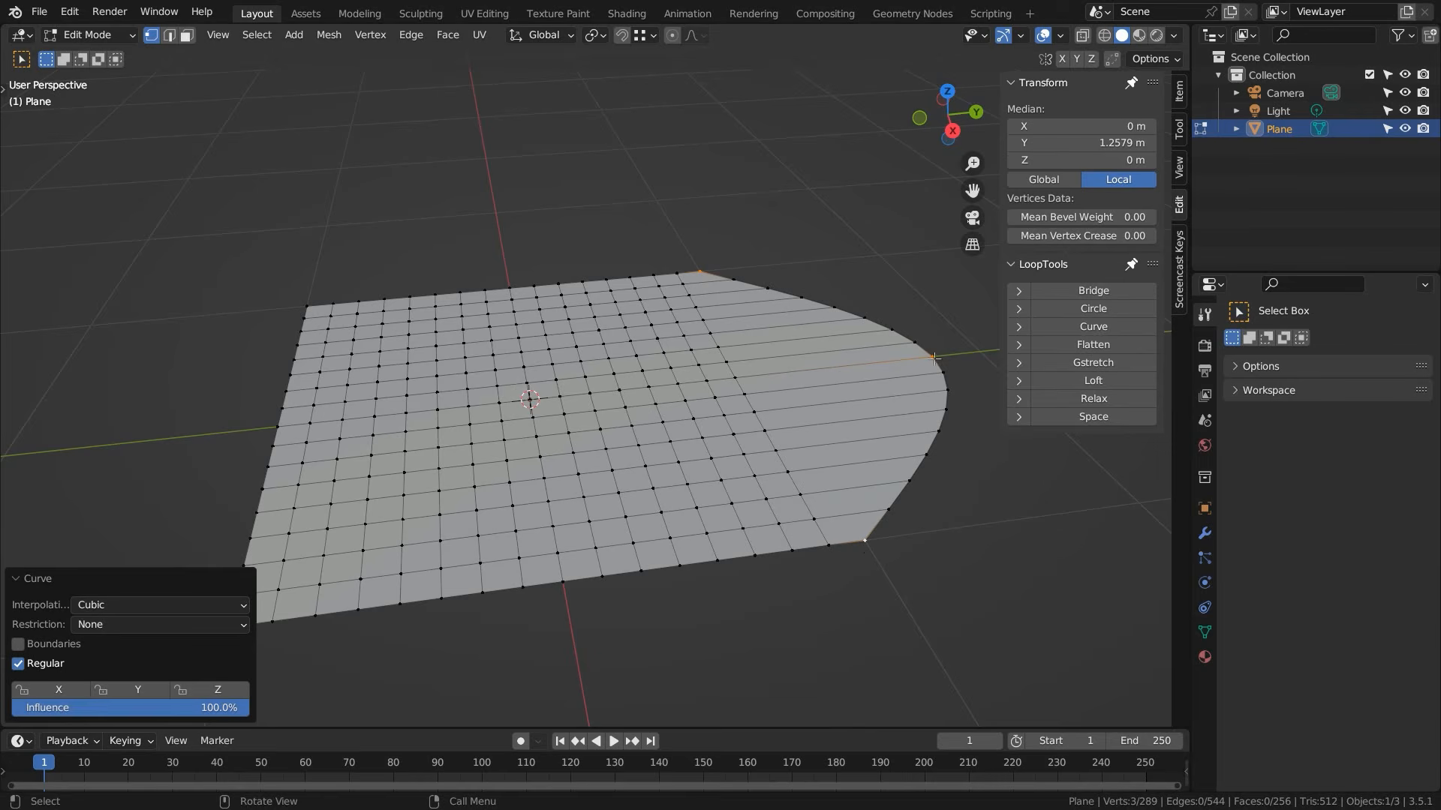
middle_drag(832, 367, 745, 313)
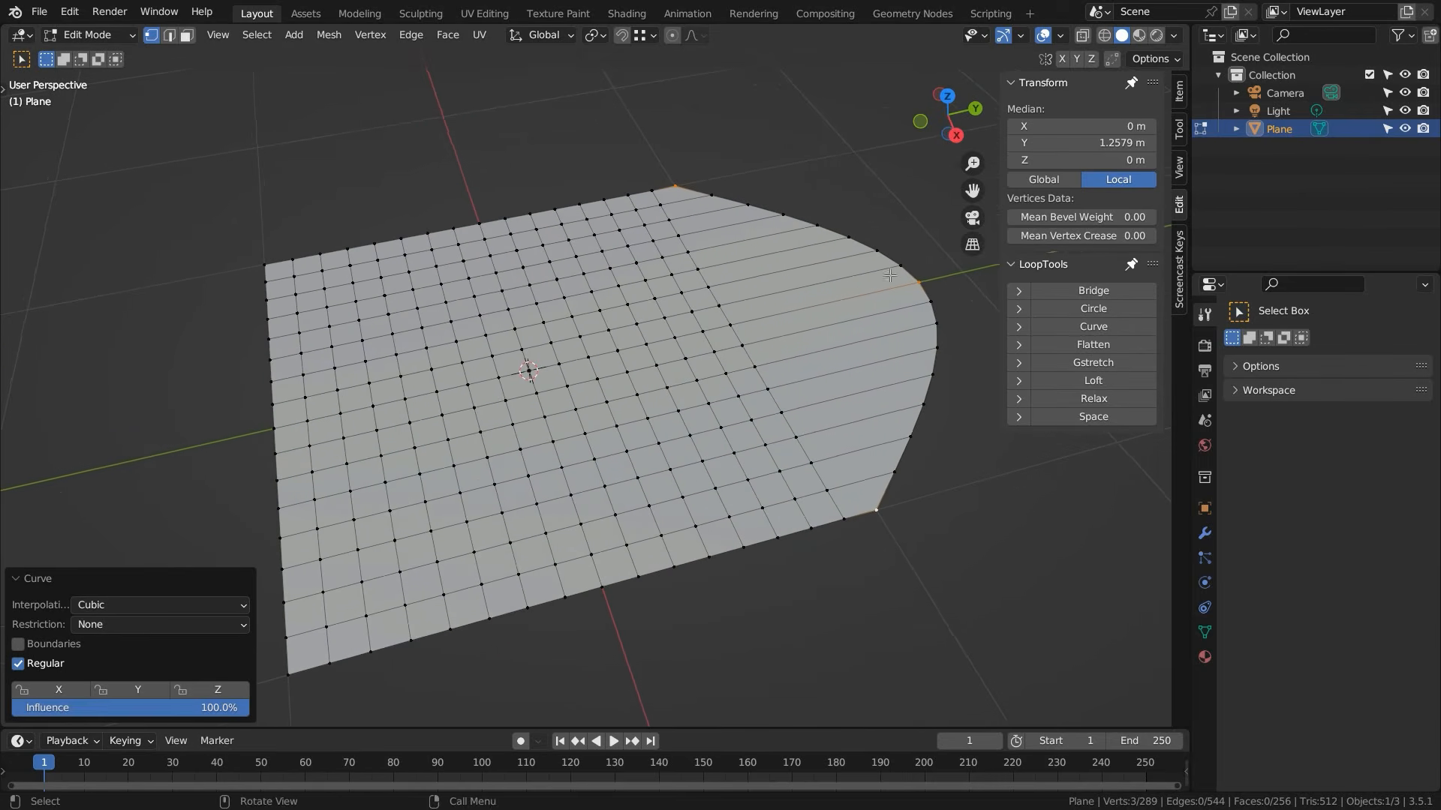
scroll(882, 465, up, 1)
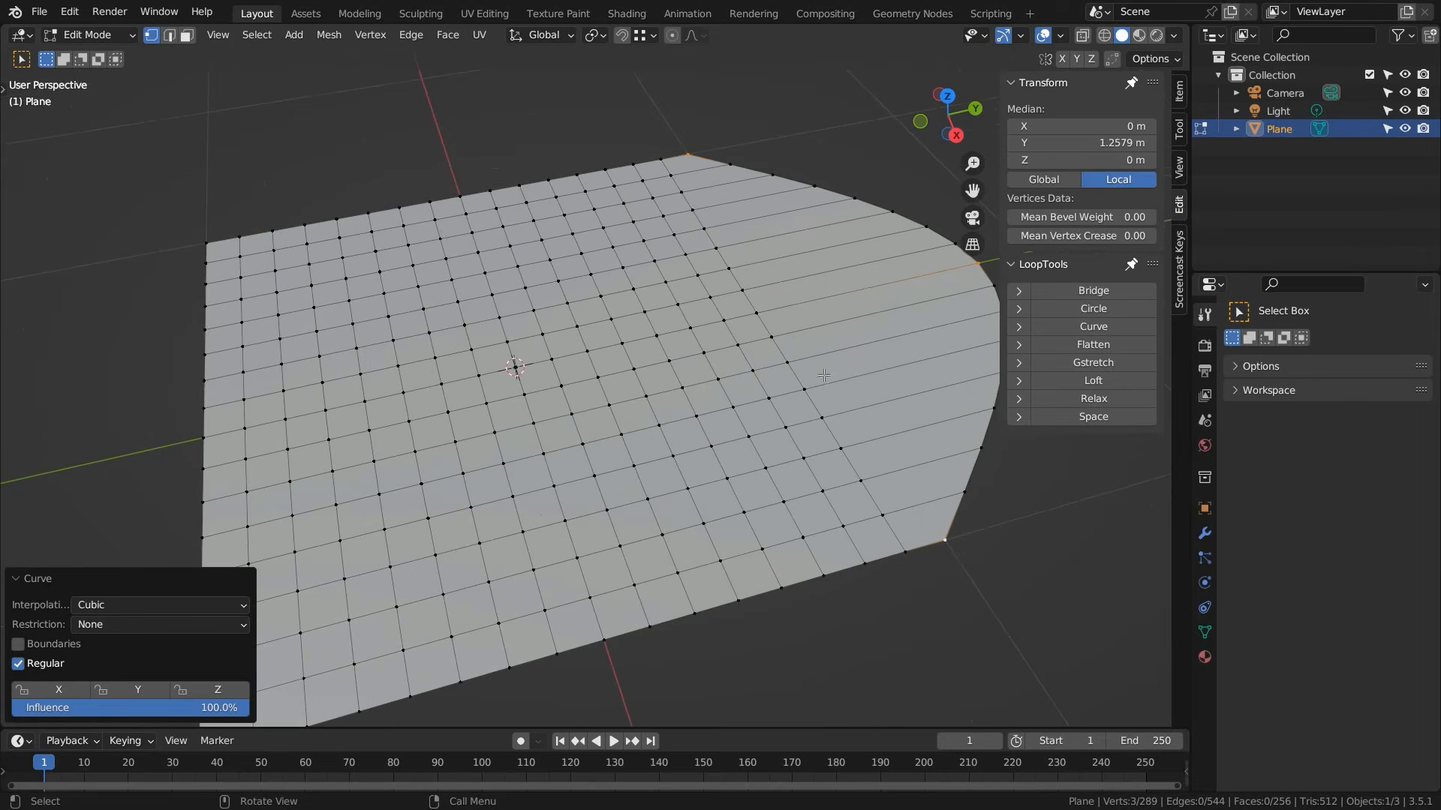
scroll(771, 365, down, 1)
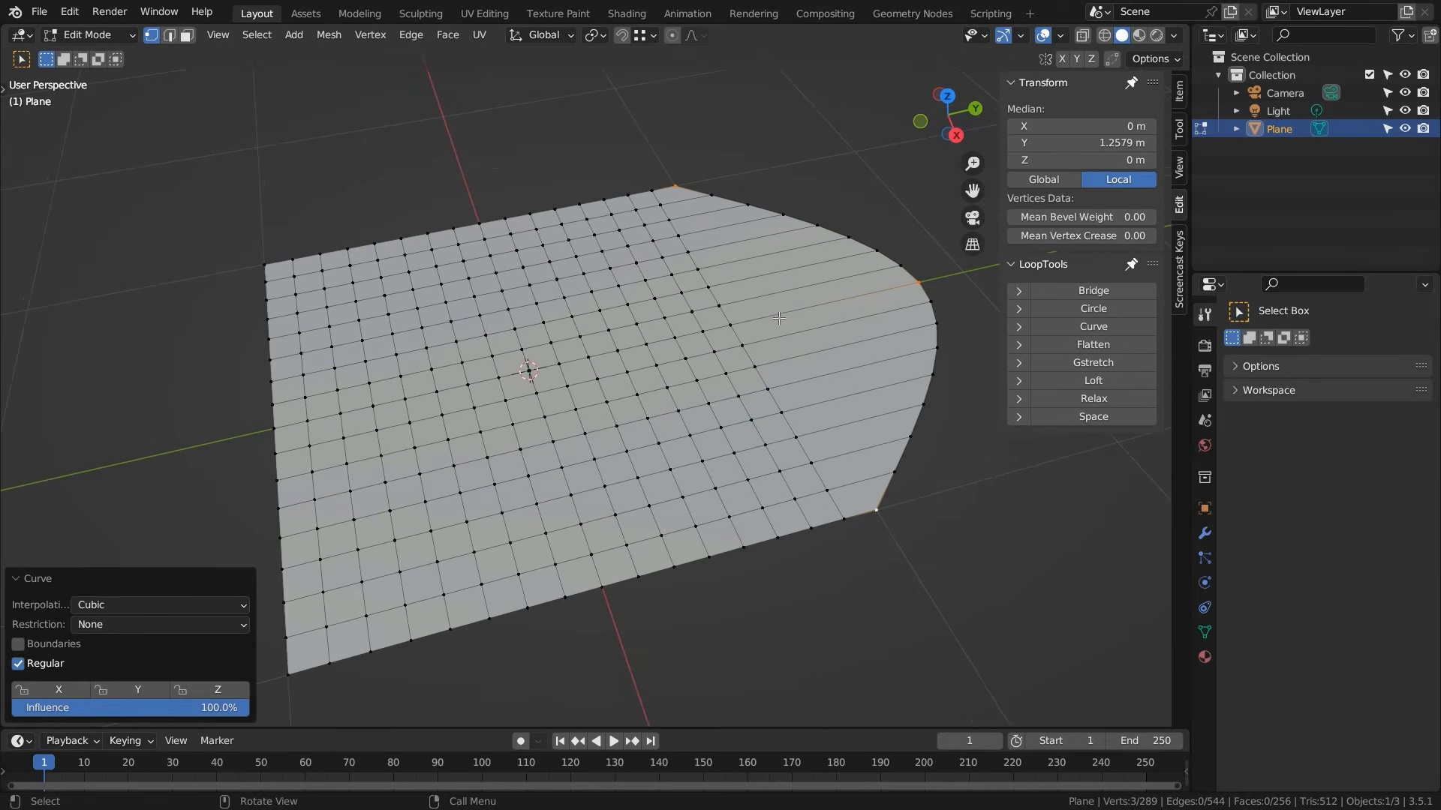
- Undo the LoopTools curve, the corner selection and the vertex move on the plane's edge
key(ctrl+z)
key(ctrl+z)
key(ctrl+z)
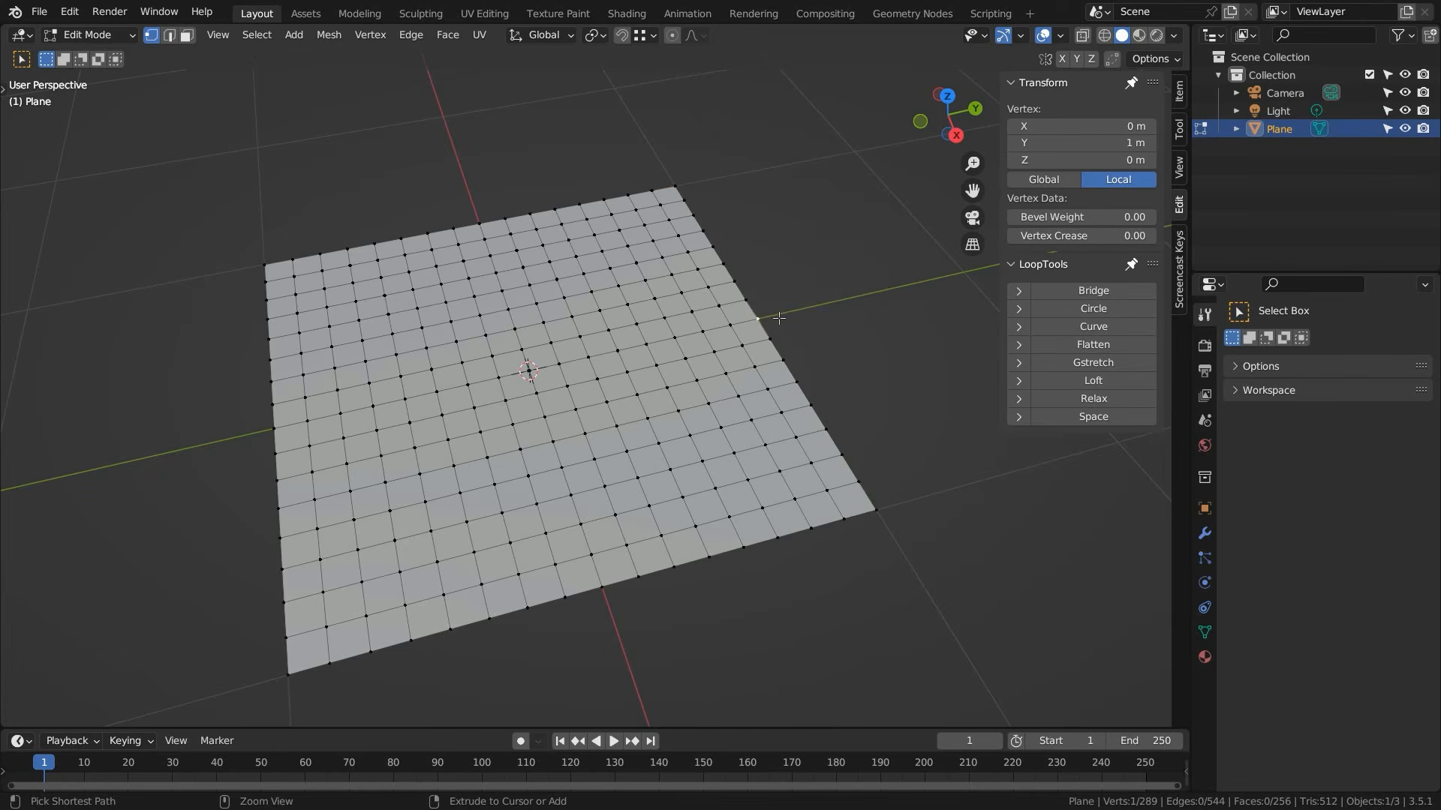
- Place the 3D cursor on empty space beyond the plane's nearest positive-Y corner
shift+middle_drag(550, 371, 599, 356)
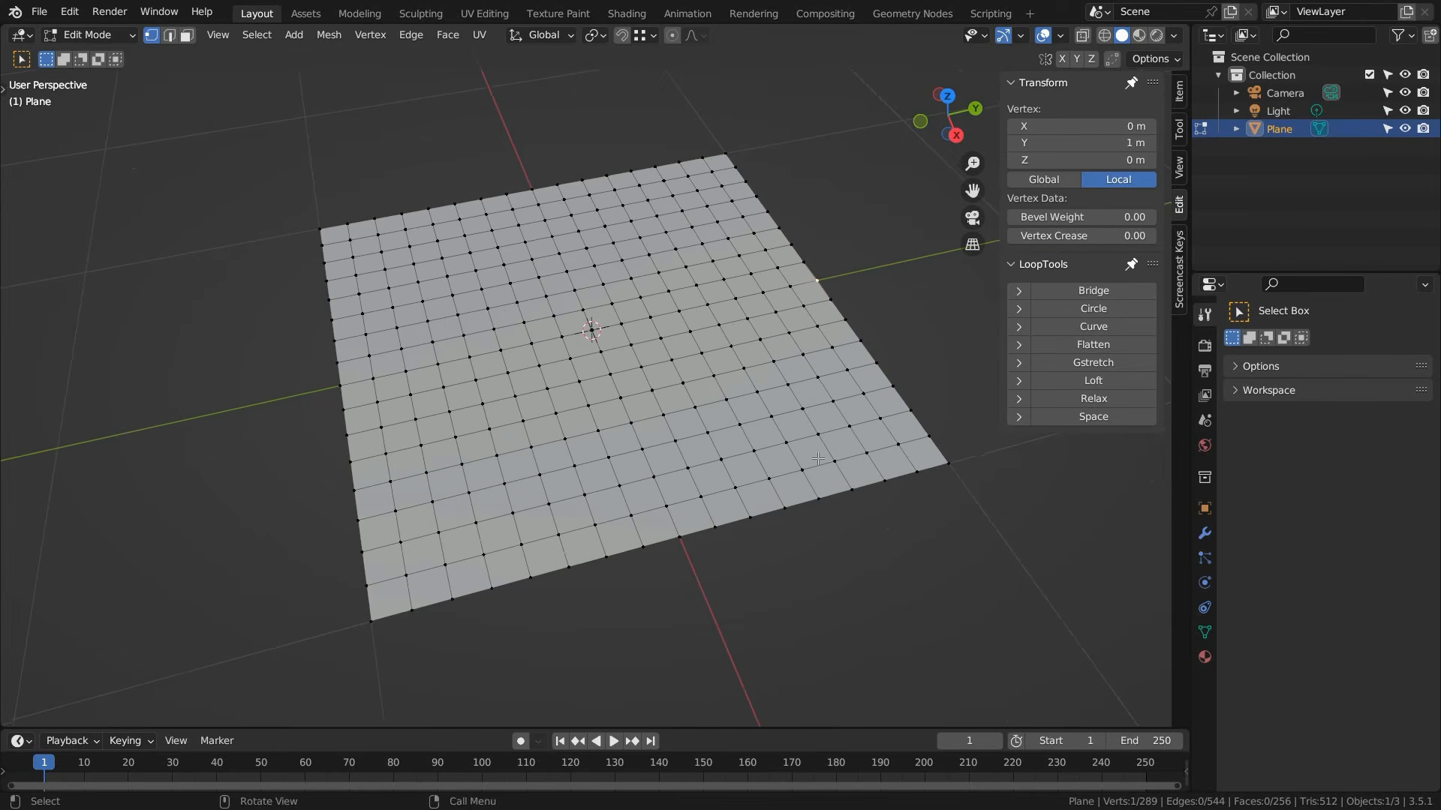
shift+right_click(987, 592)
- Raise the plane's centre vertex about 1.06 m along Z using proportional editing with Smooth falloff and a size of about 1.611 m
key(o)
key(g)
key(z)
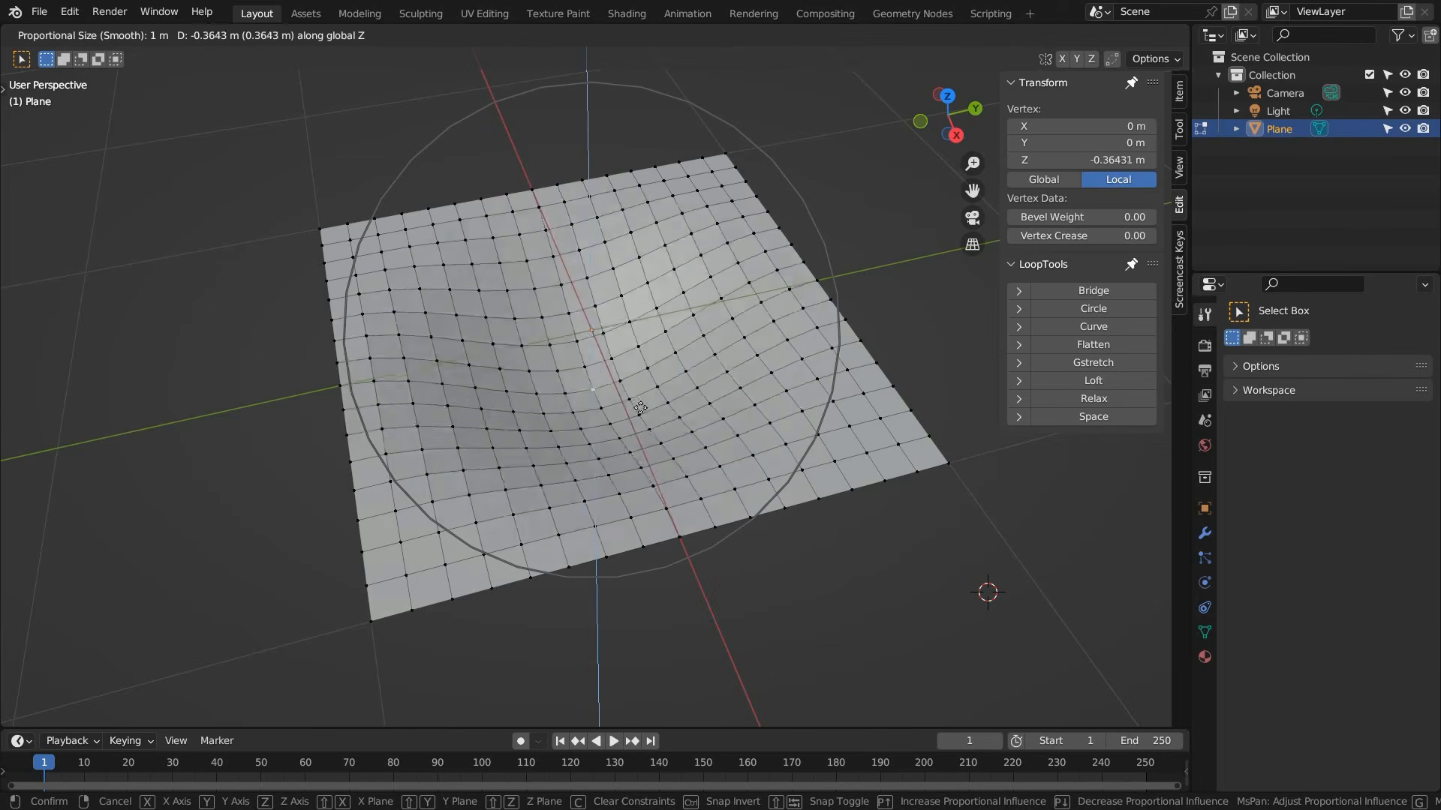
scroll(638, 338, up, 1)
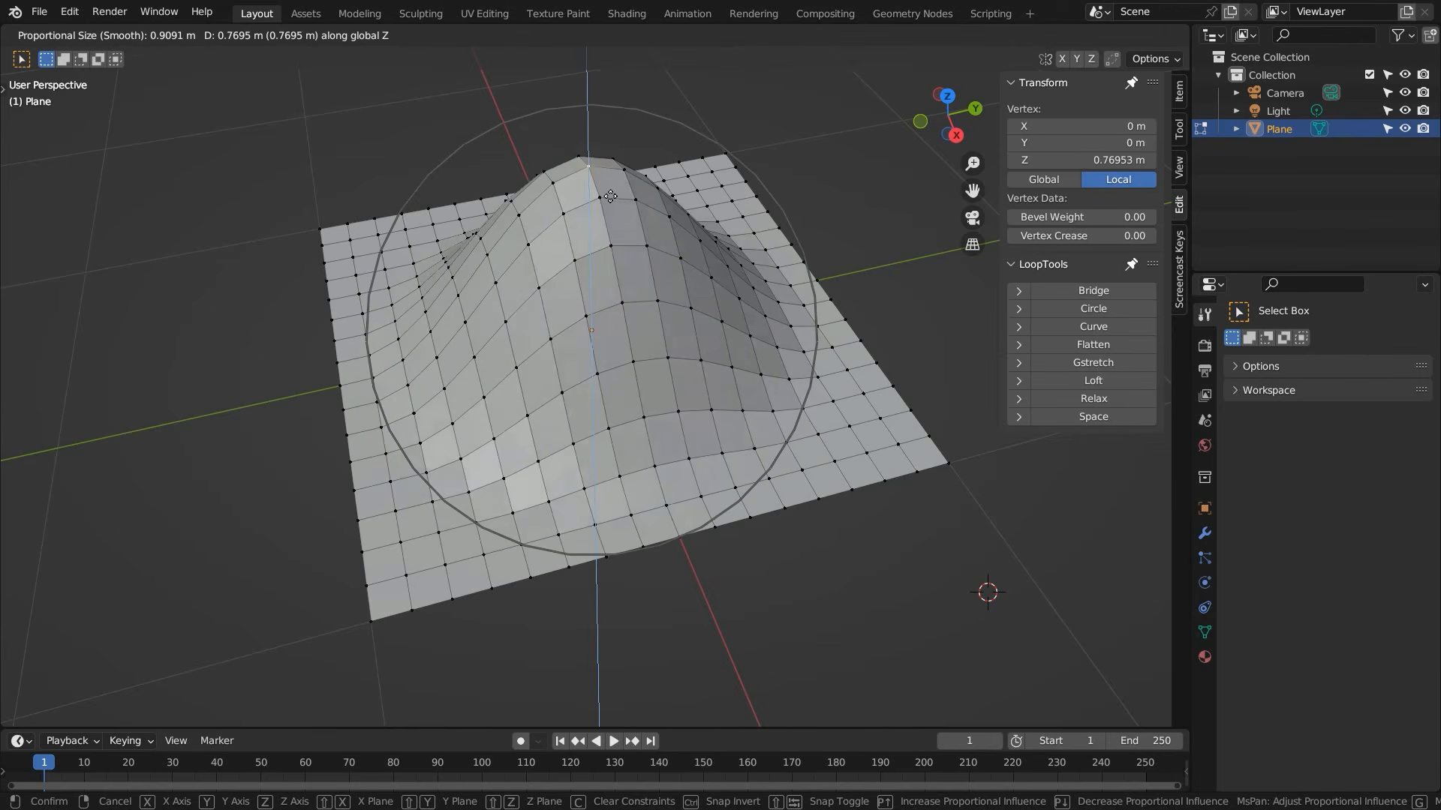
scroll(610, 198, down, 2)
scroll(598, 208, up, 4)
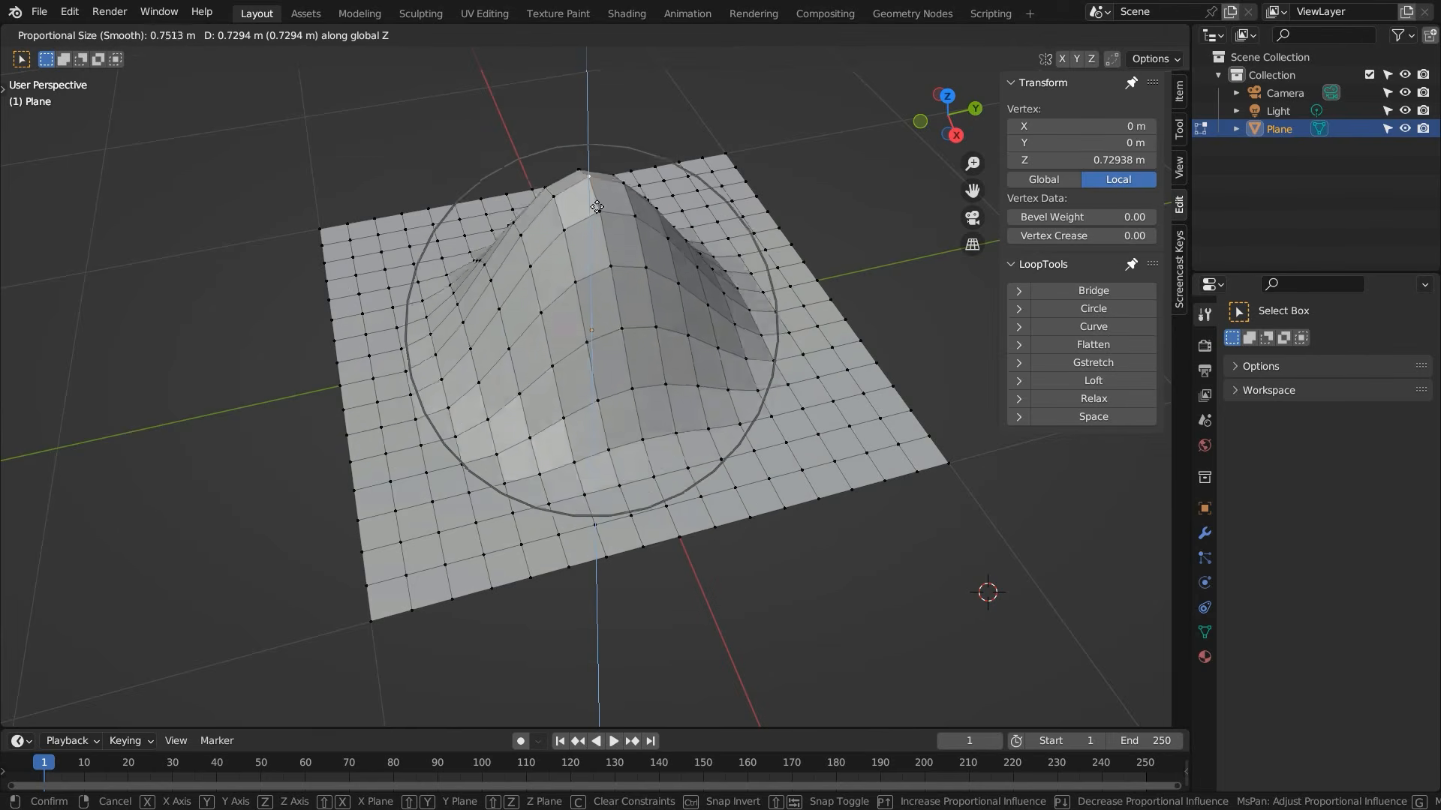
scroll(597, 217, up, 2)
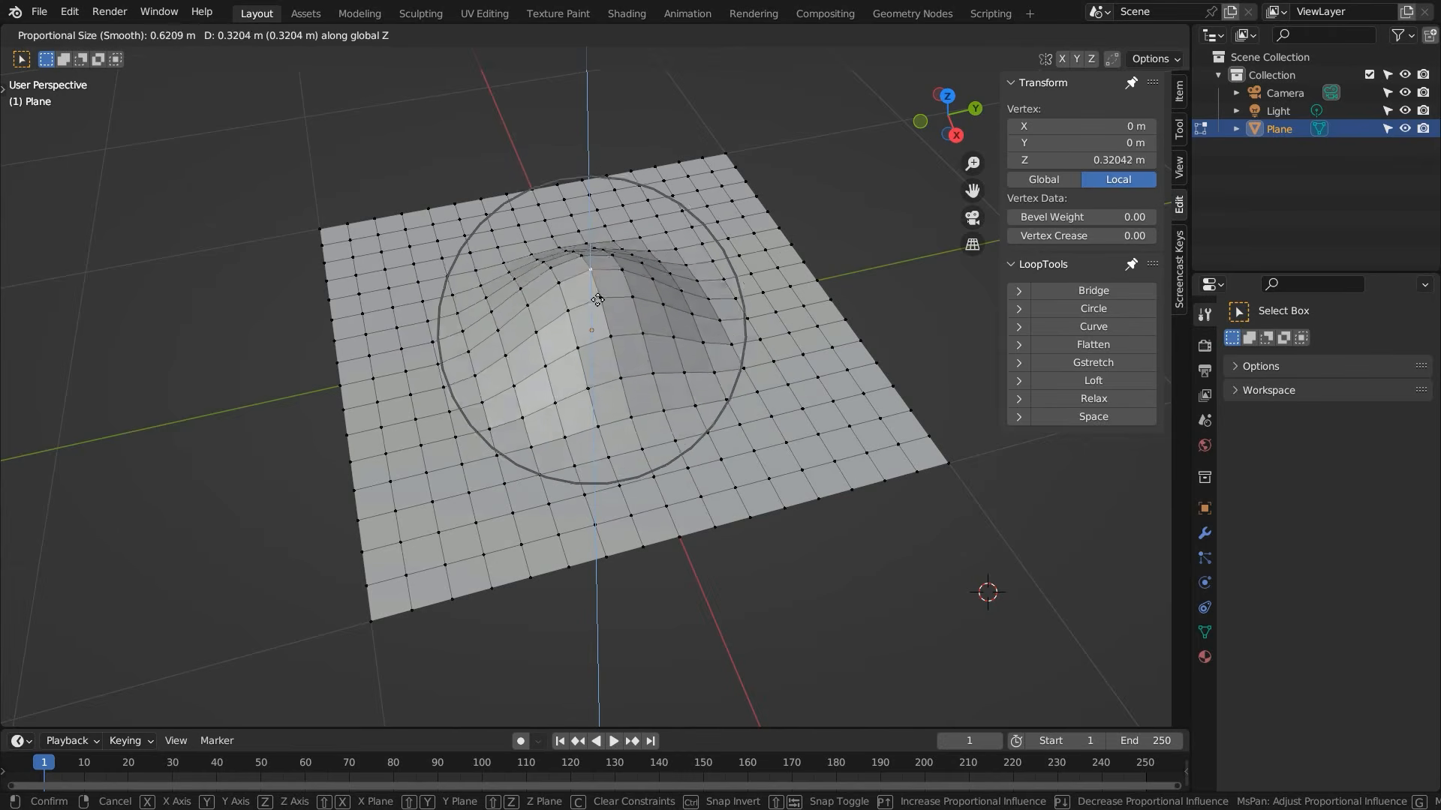
scroll(594, 274, down, 5)
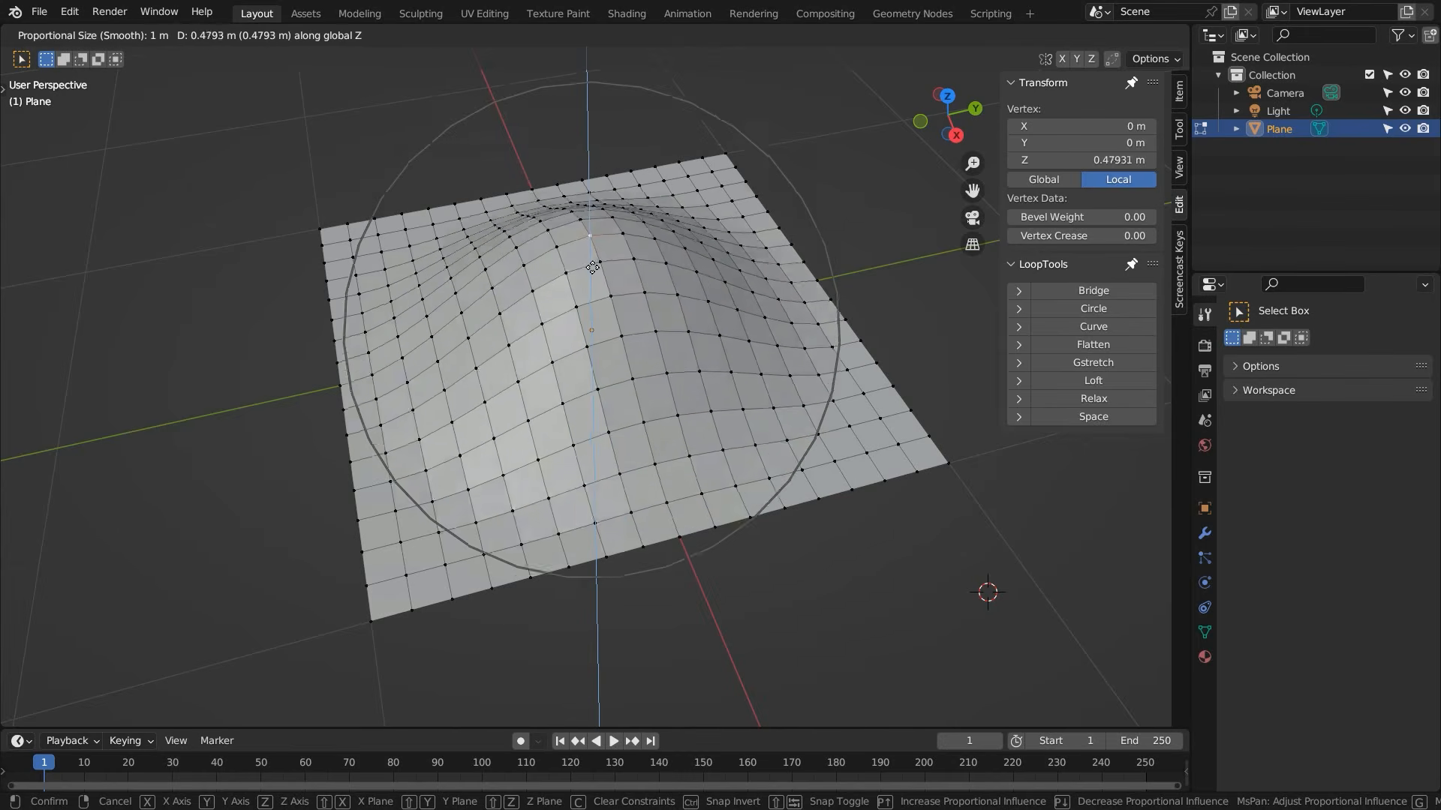
scroll(595, 259, down, 1)
scroll(599, 248, up, 2)
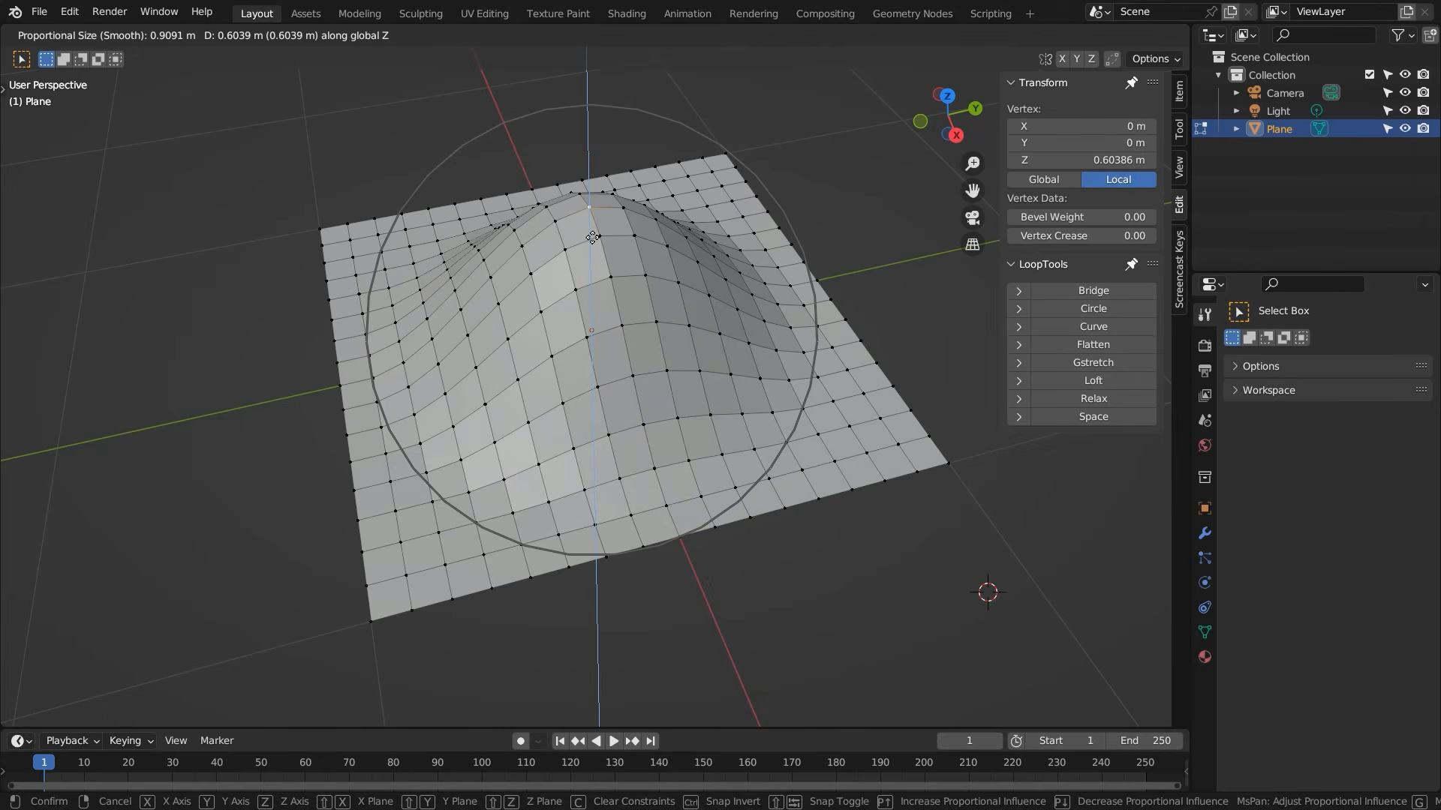
scroll(592, 231, up, 2)
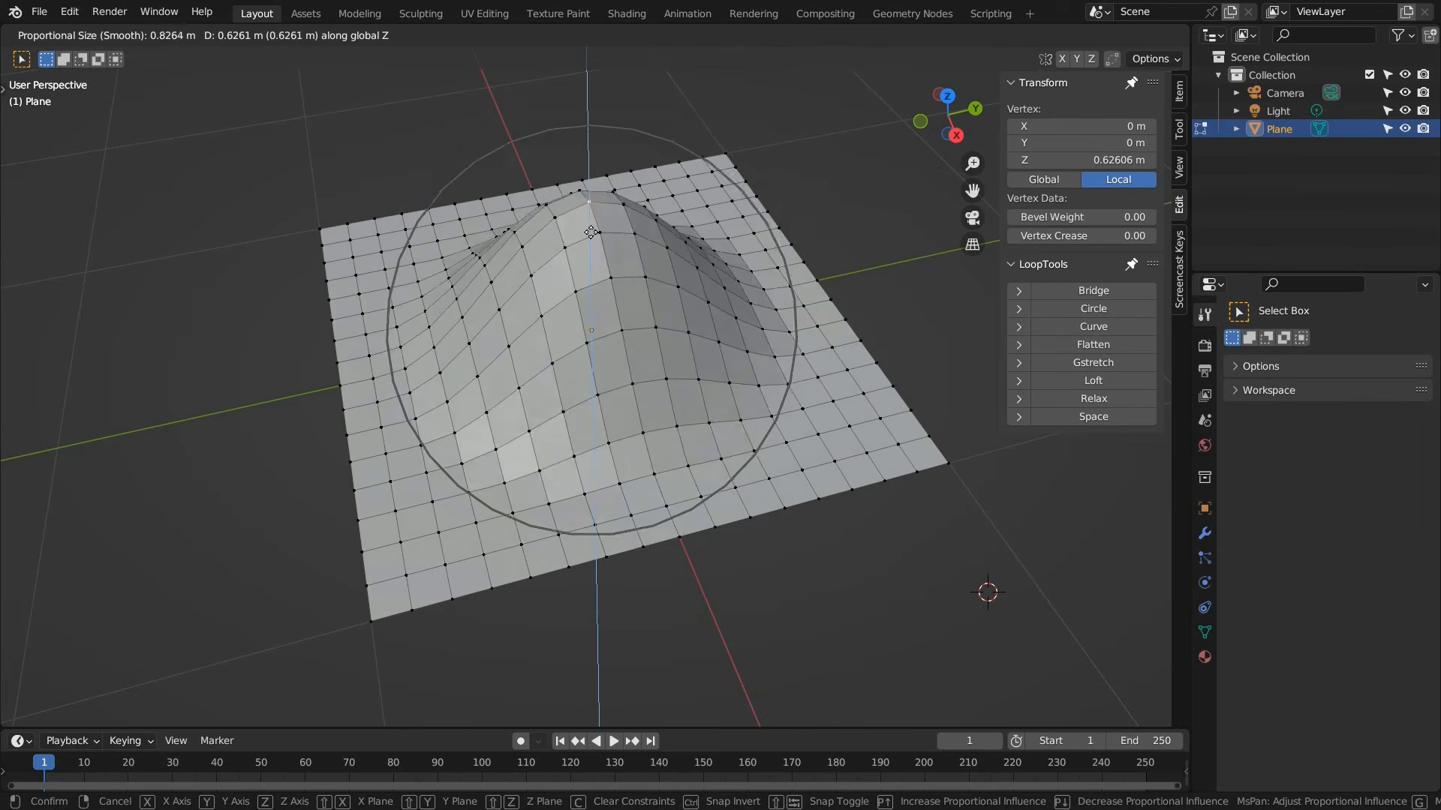
scroll(592, 234, down, 2)
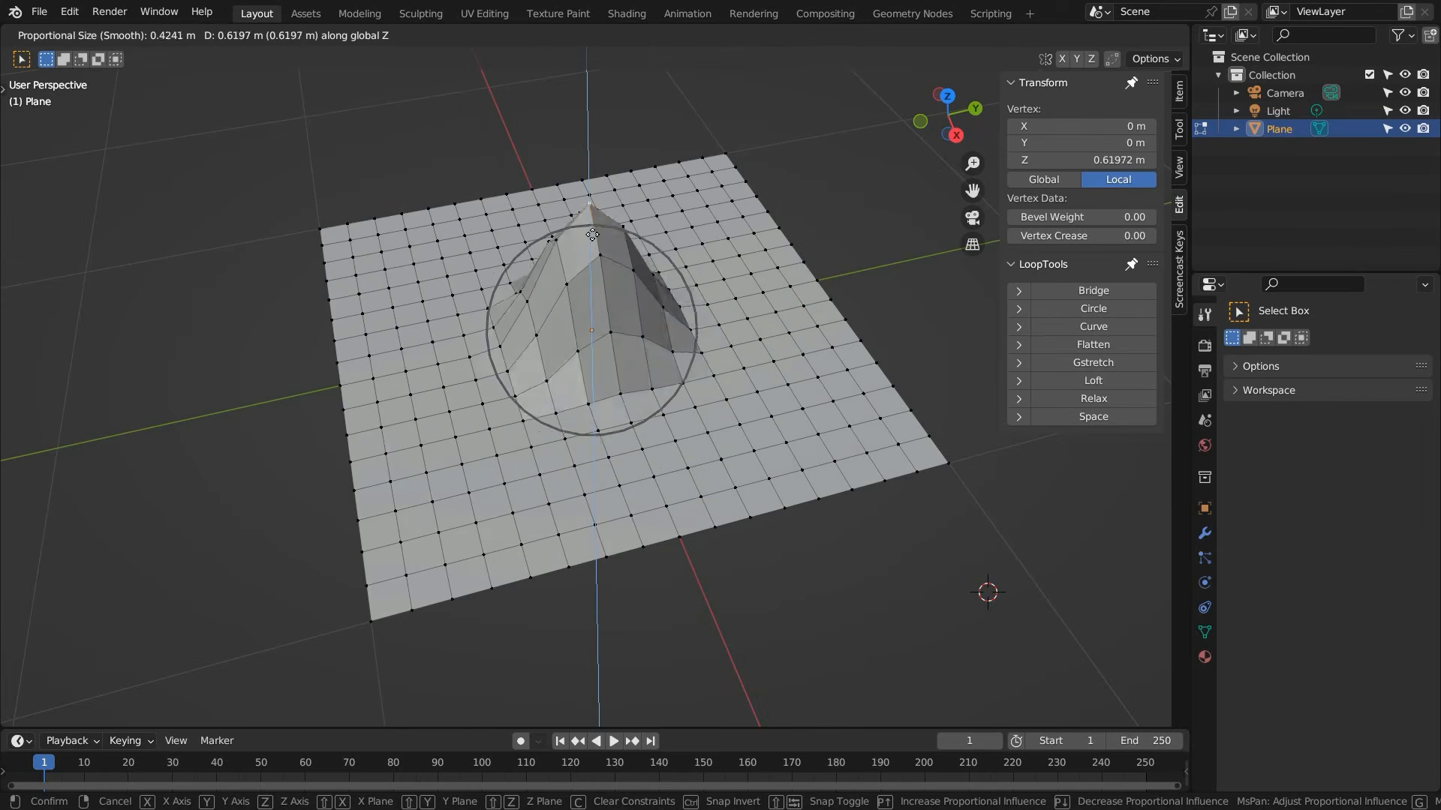
scroll(592, 234, down, 7)
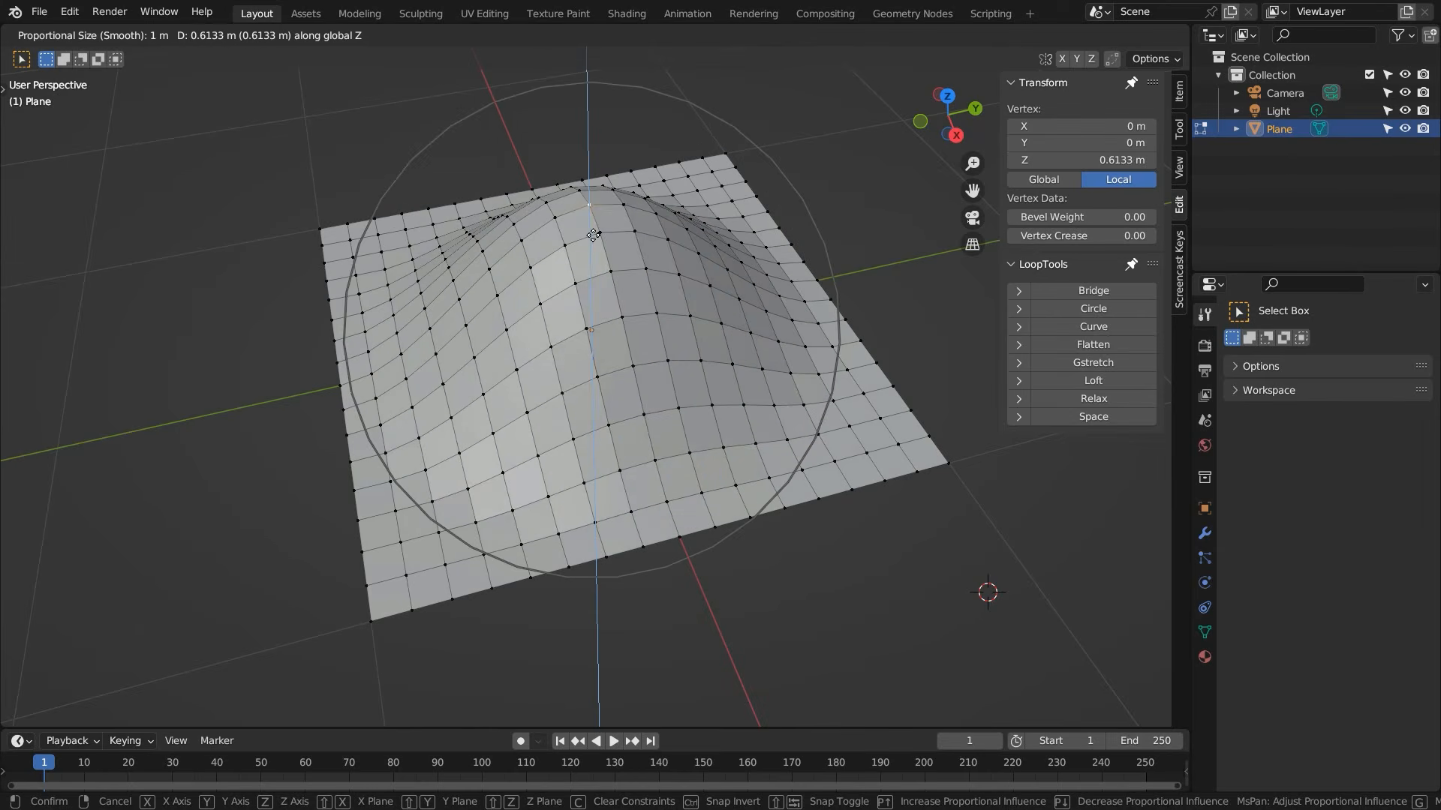
scroll(596, 230, down, 2)
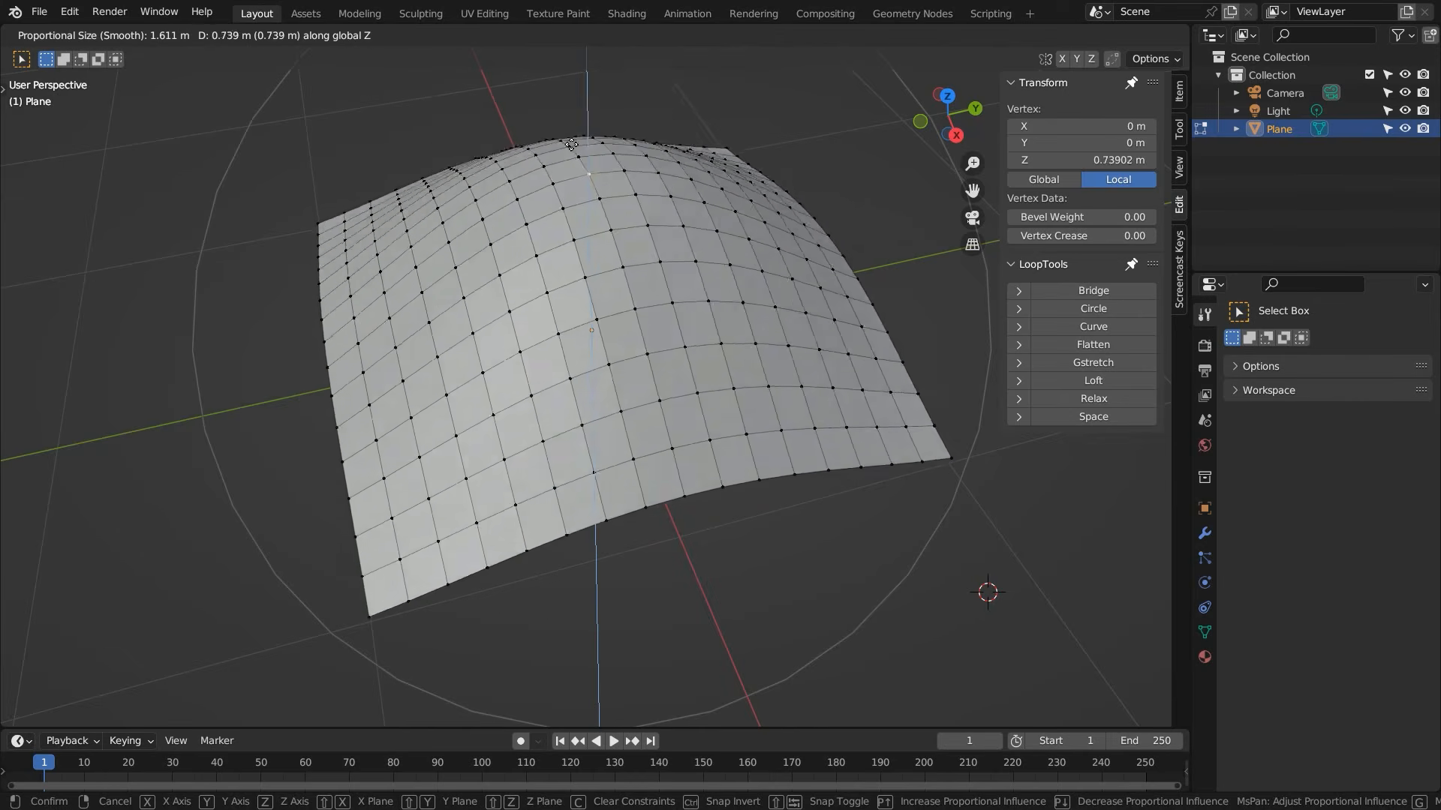
click(566, 128)
middle_drag(577, 225, 577, 303)
scroll(507, 406, down, 3)
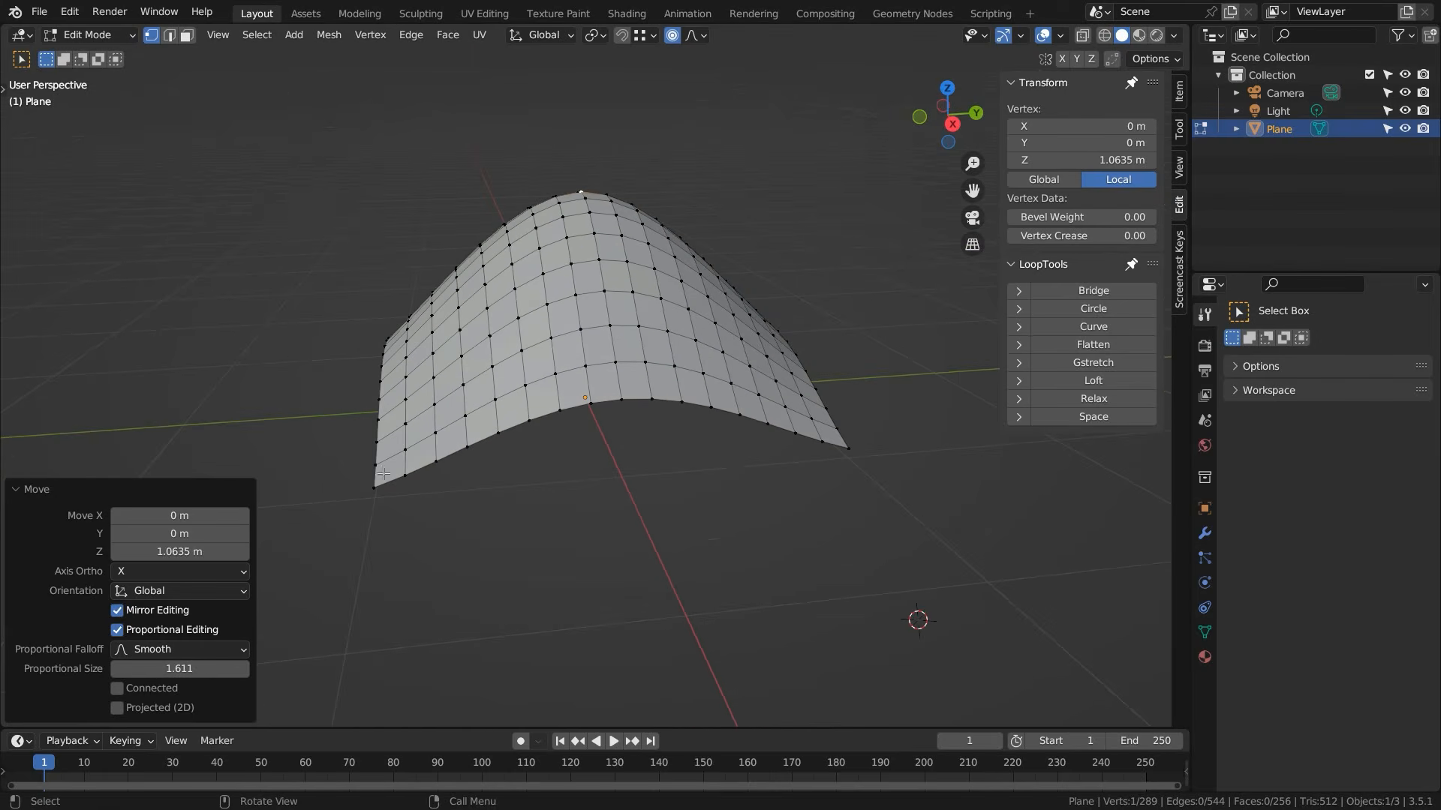
middle_drag(557, 415, 672, 411)
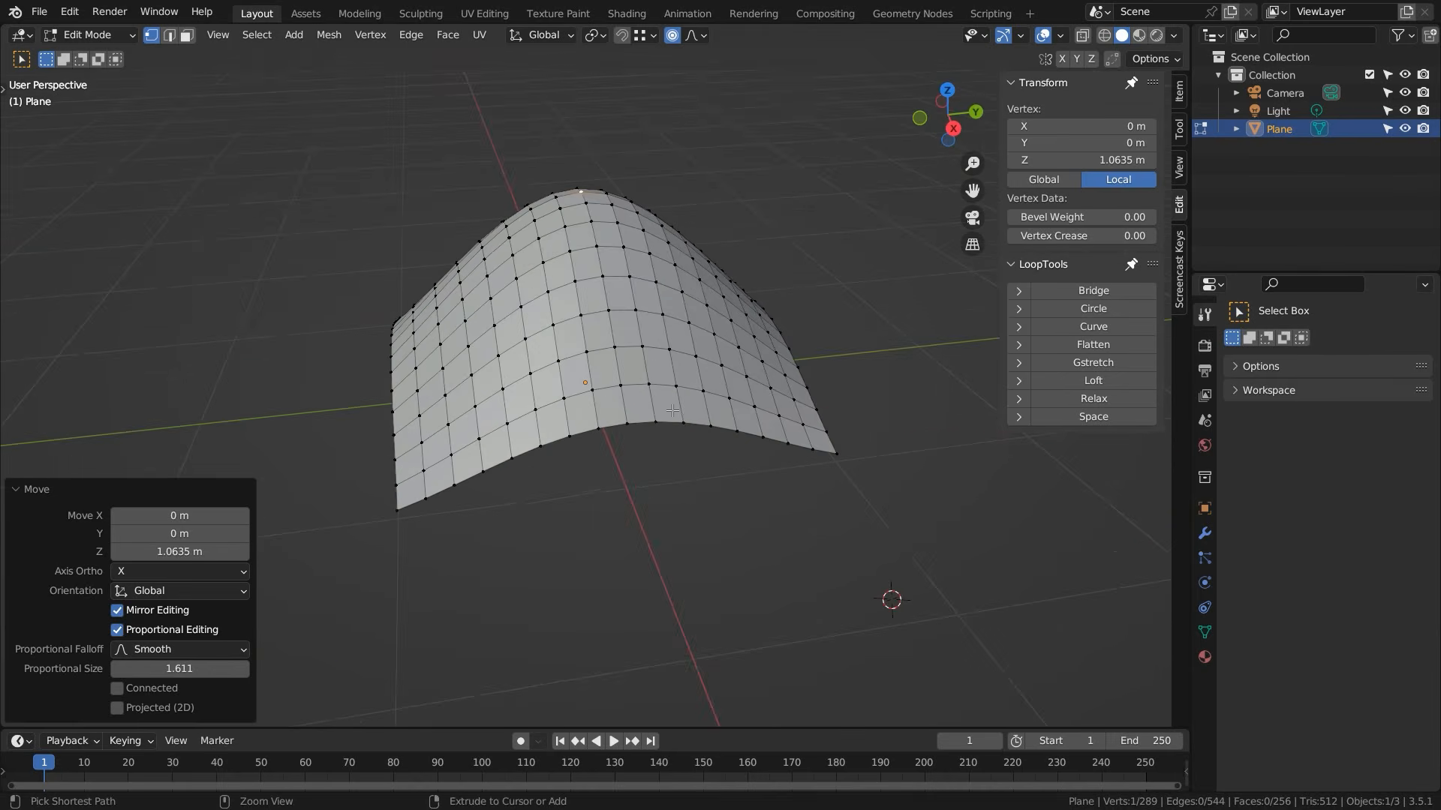
- Undo the proportional lift of the centre vertex and turn off proportional editing
key(ctrl+z)
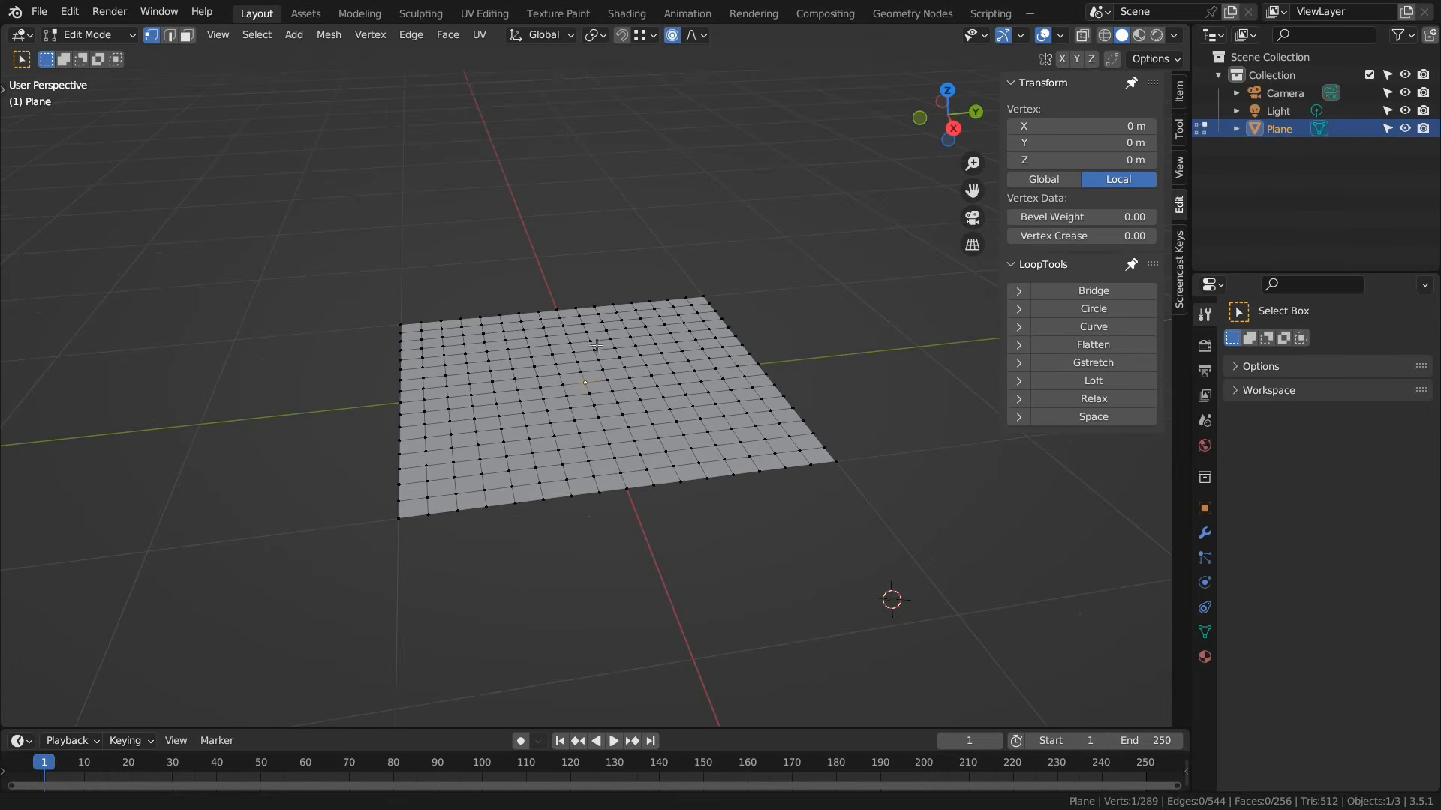
scroll(595, 342, up, 3)
click(672, 36)
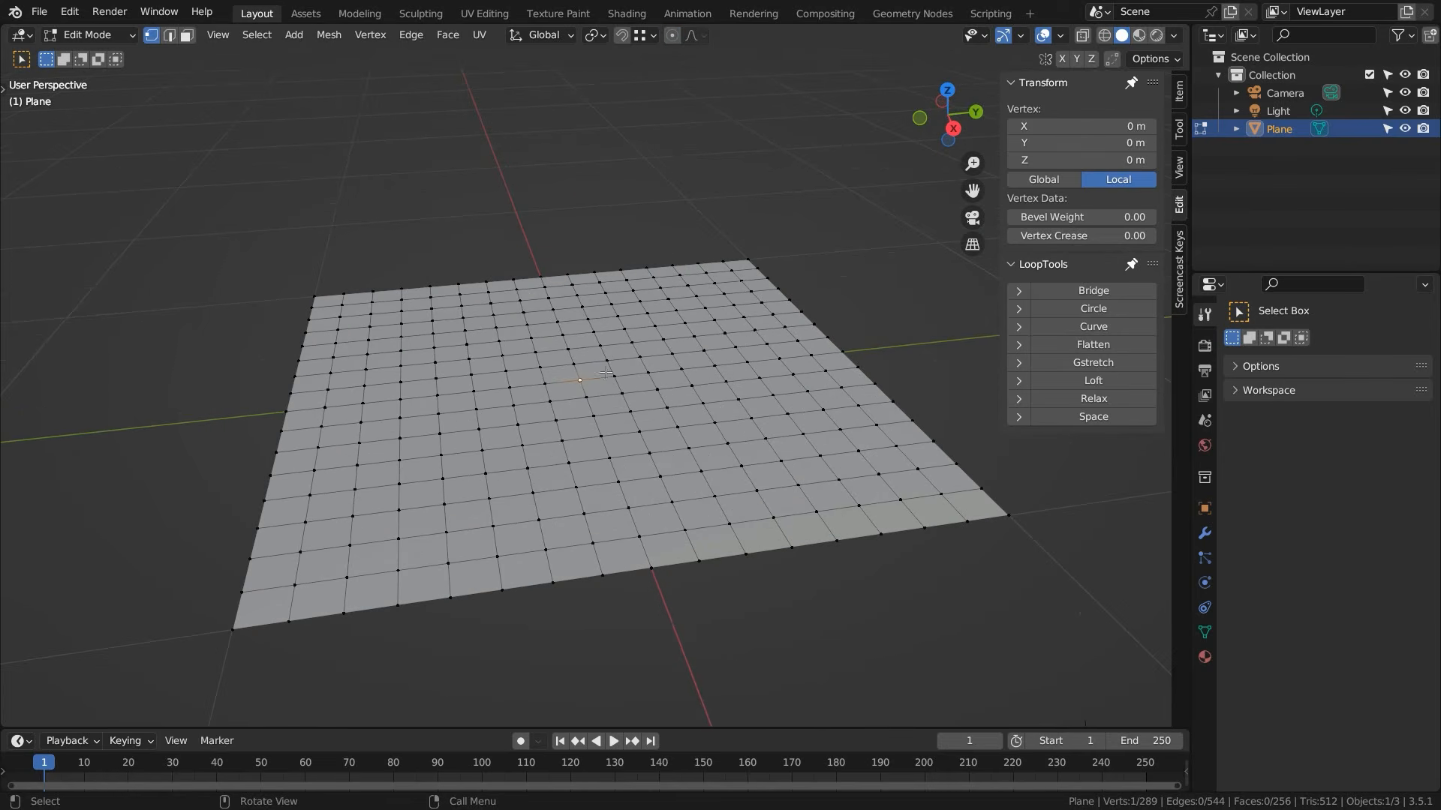
- Raise only the plane's centre vertex about 0.54 m along the global Z axis, without proportional editing
key(g)
key(z)
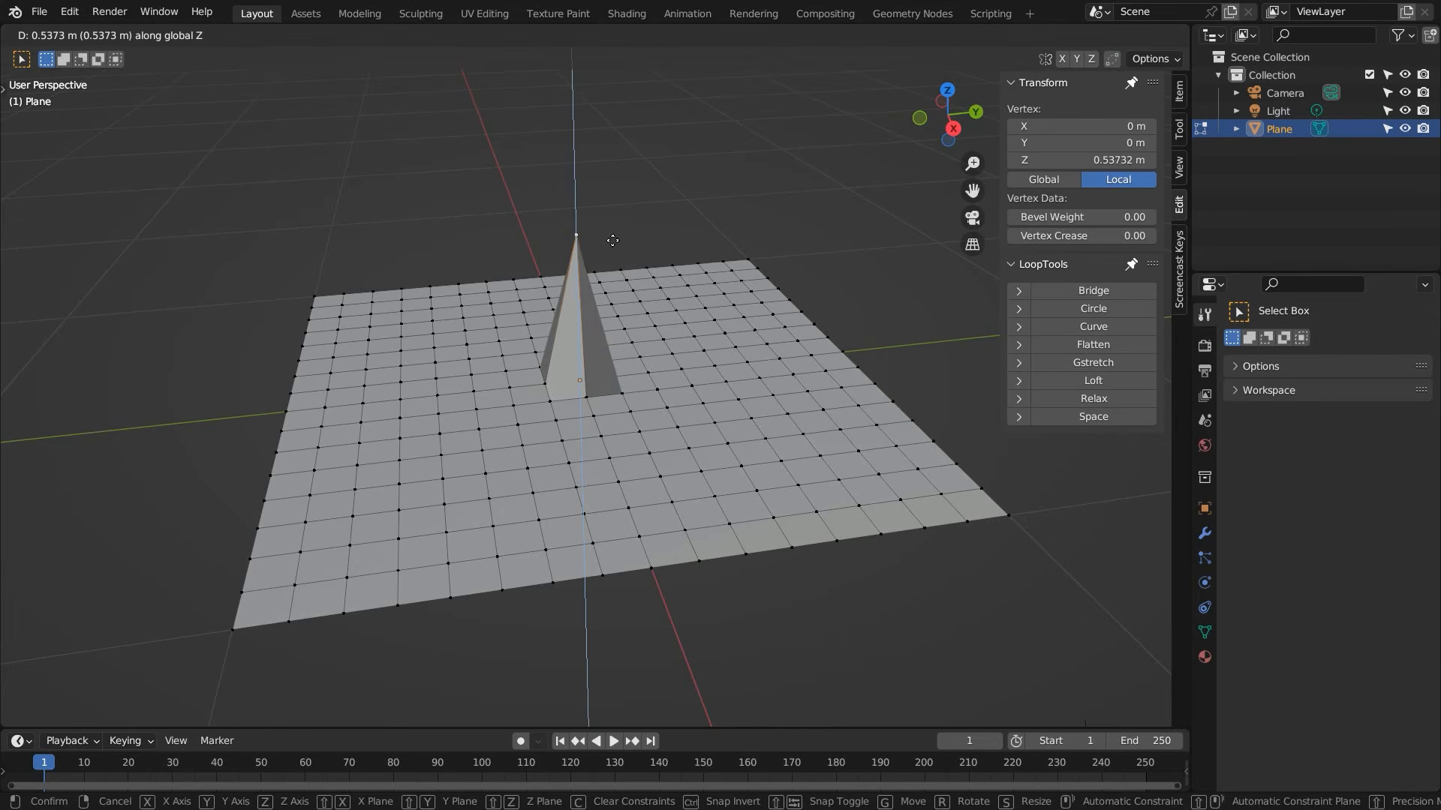
click(612, 241)
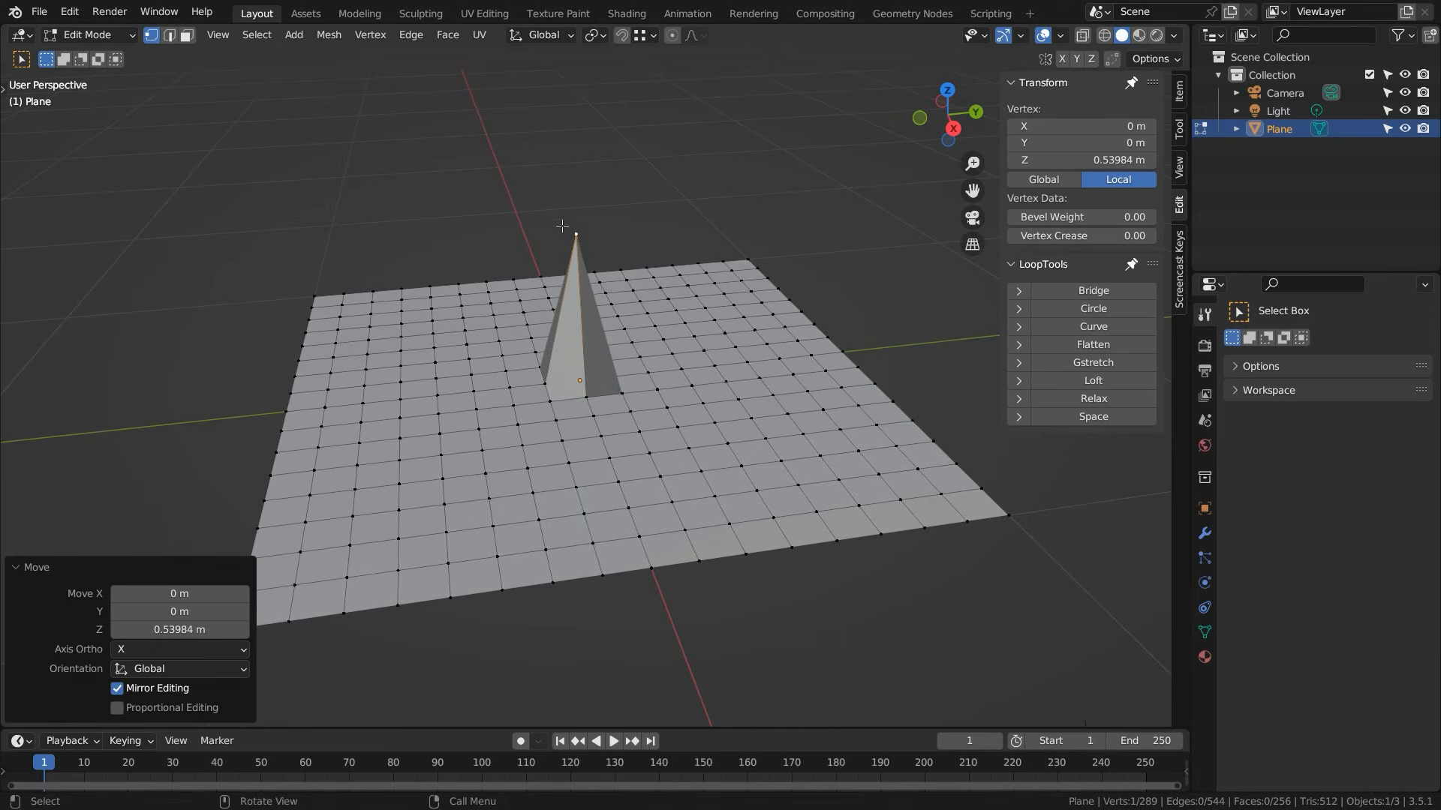
- Arch the plane's middle line along Y with LoopTools Curve through the raised centre vertex and the midpoint vertices of both Y-side edges
middle_drag(490, 288, 304, 396)
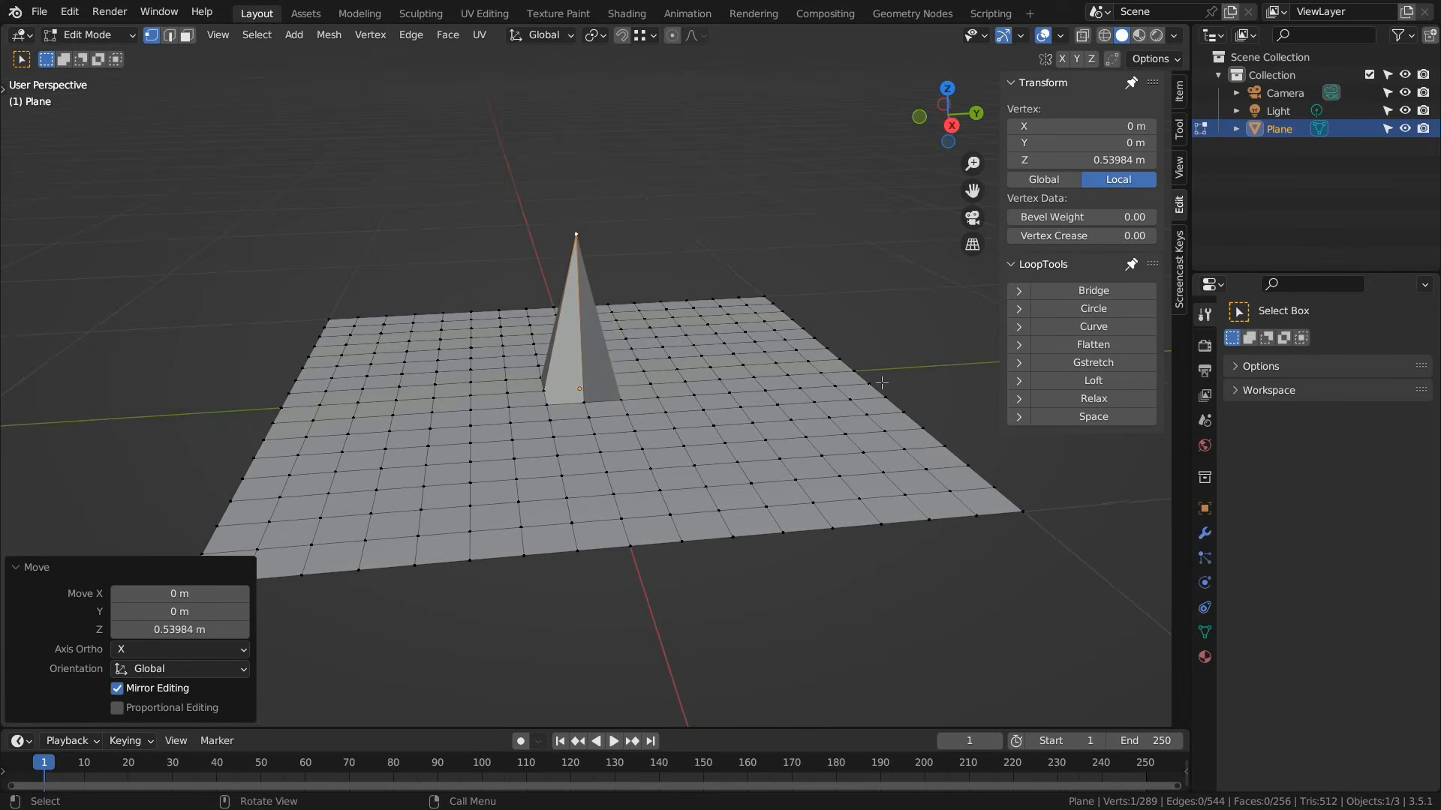
middle_drag(451, 388, 387, 405)
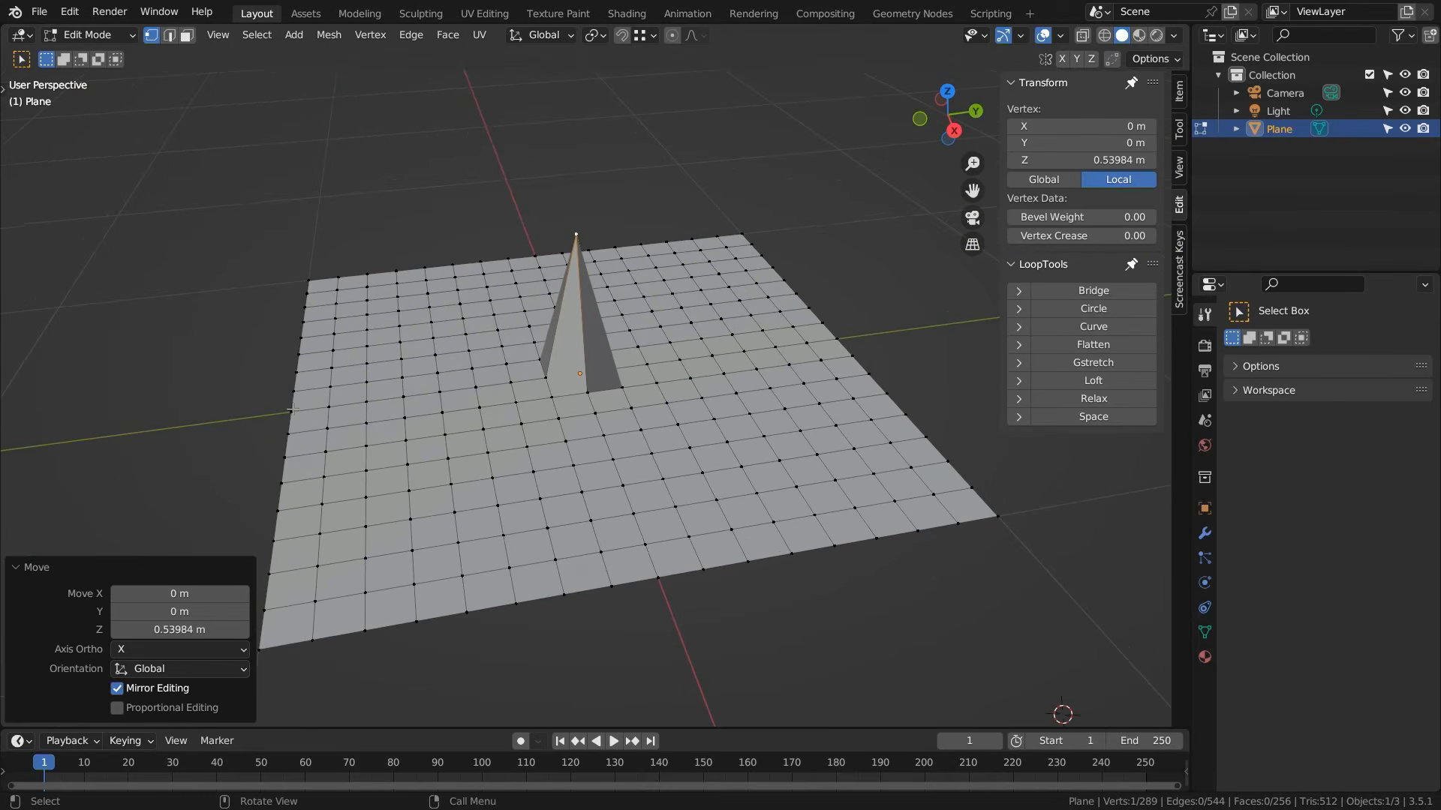
shift+click(292, 412)
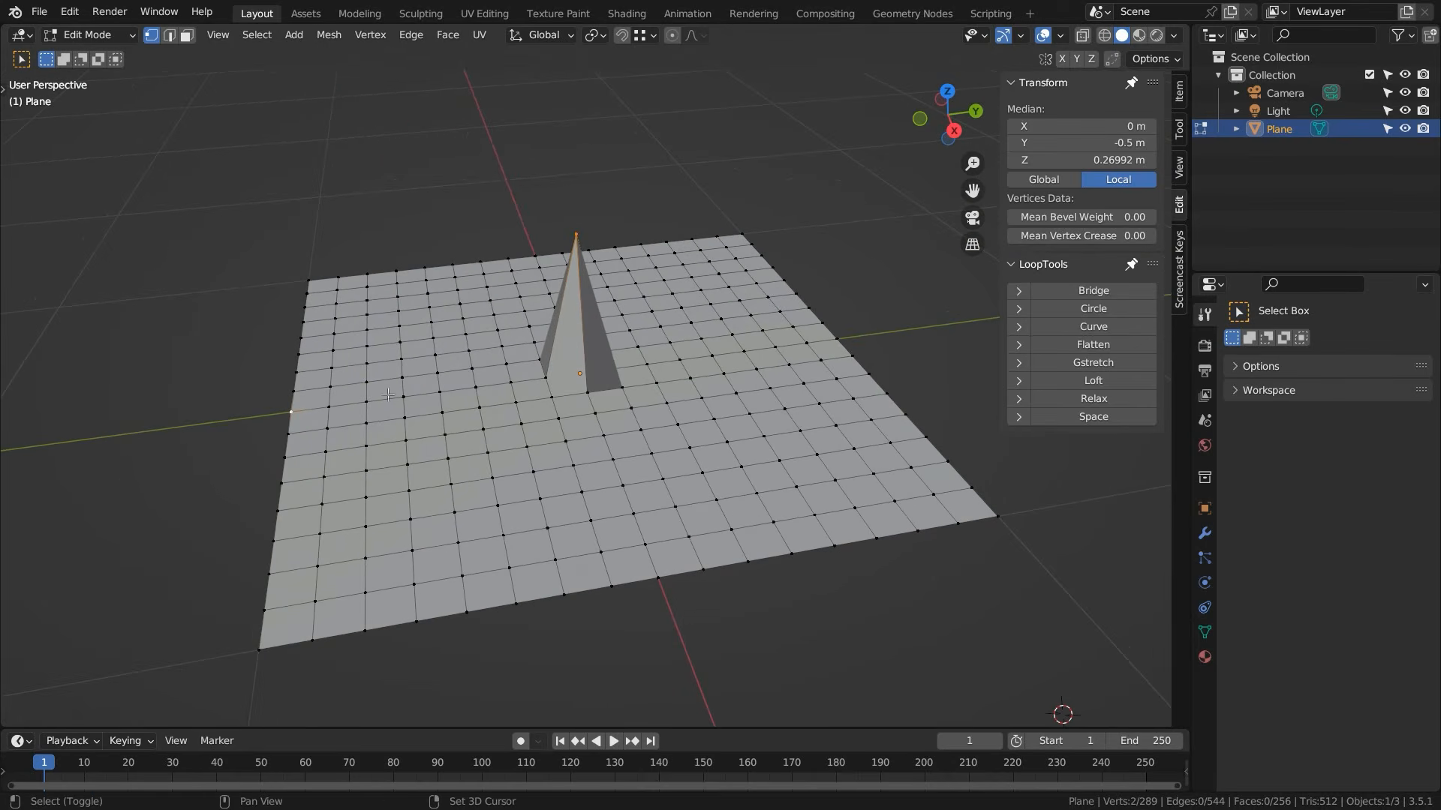
shift+click(839, 340)
middle_drag(394, 409, 387, 395)
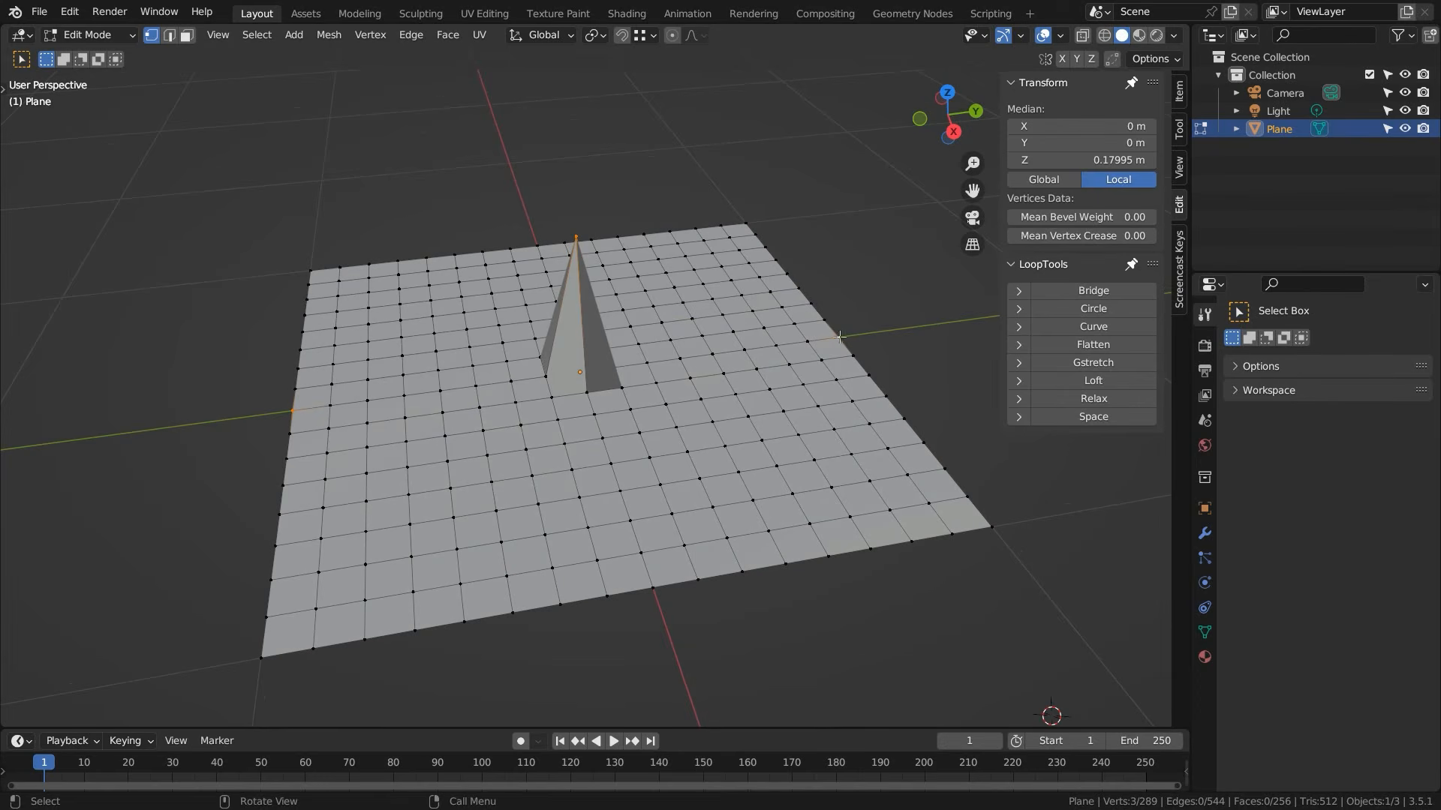
middle_drag(706, 338, 672, 327)
click(1093, 326)
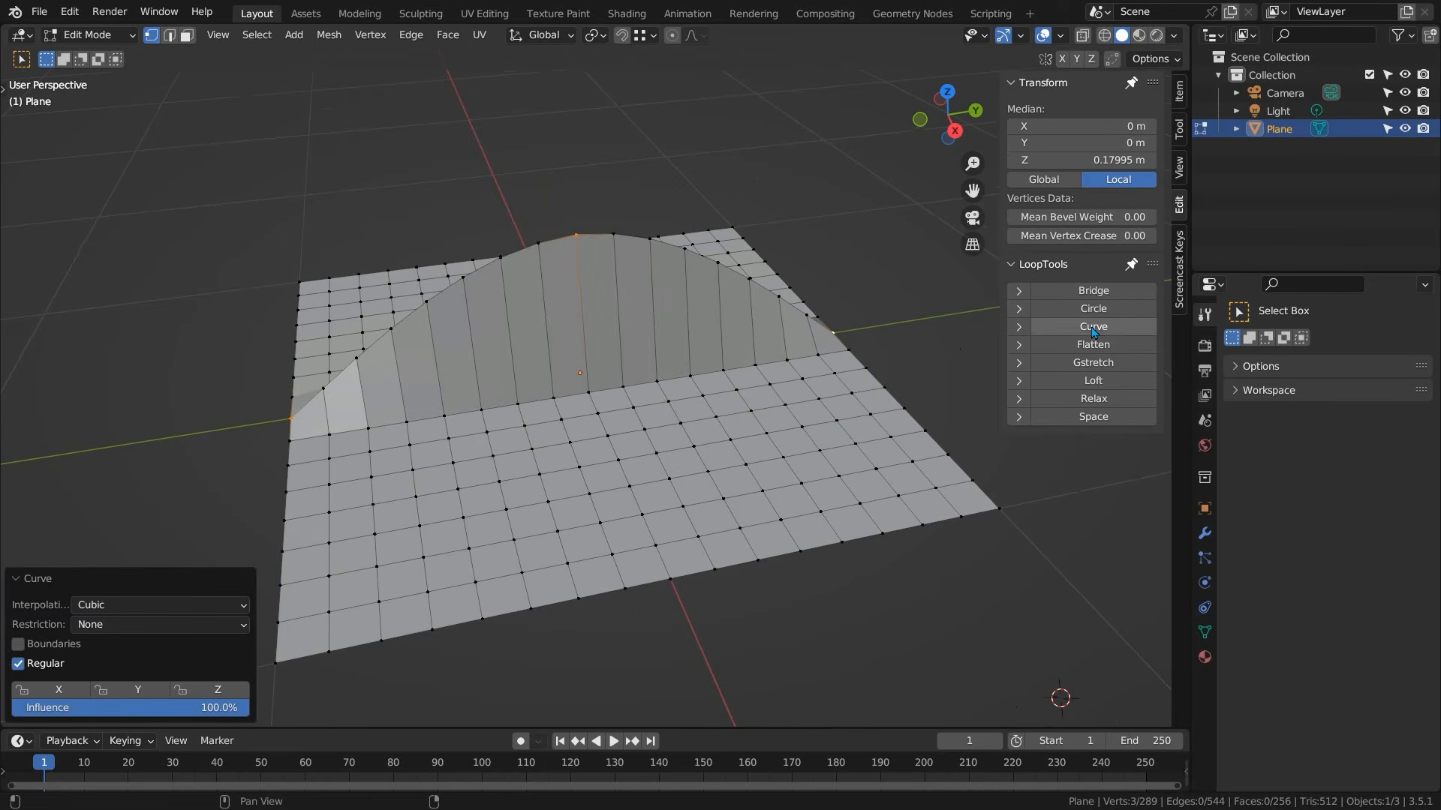
- Select both X-side boundary loops and the arched middle loop, and shape the whole plane into a dome with LoopTools Curve
middle_drag(400, 346, 457, 328)
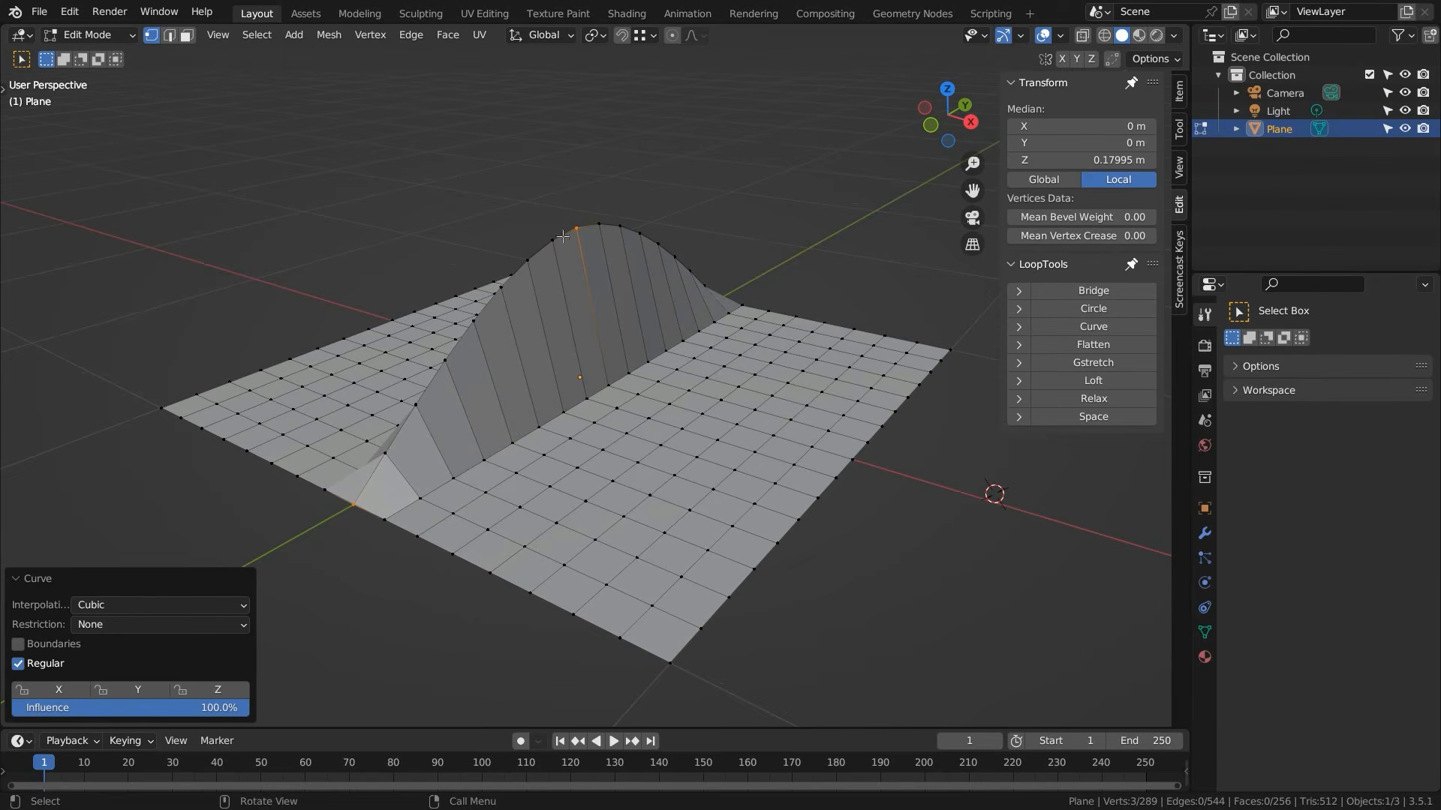
ctrl+middle_drag(348, 509, 493, 437)
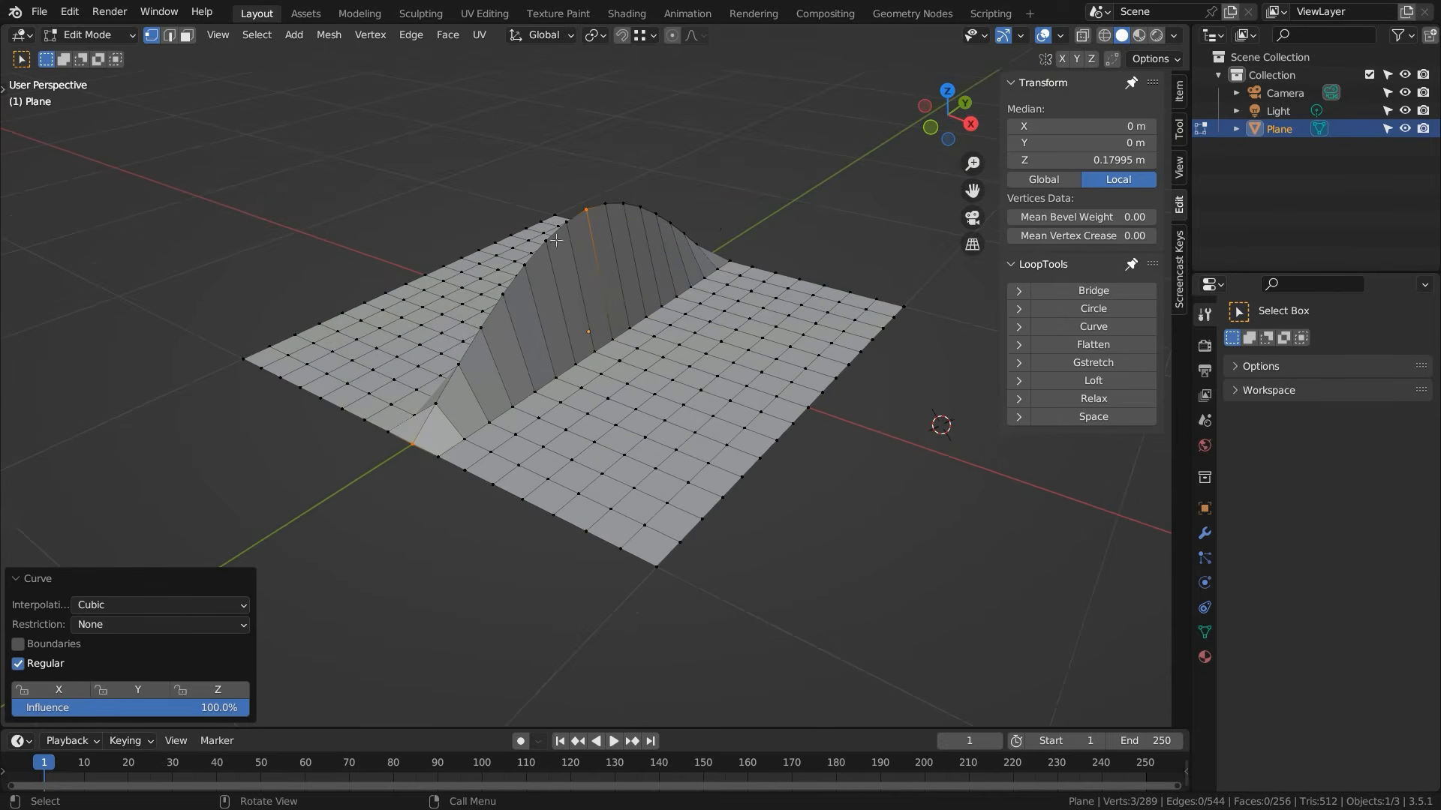
shift+middle_drag(618, 306, 586, 343)
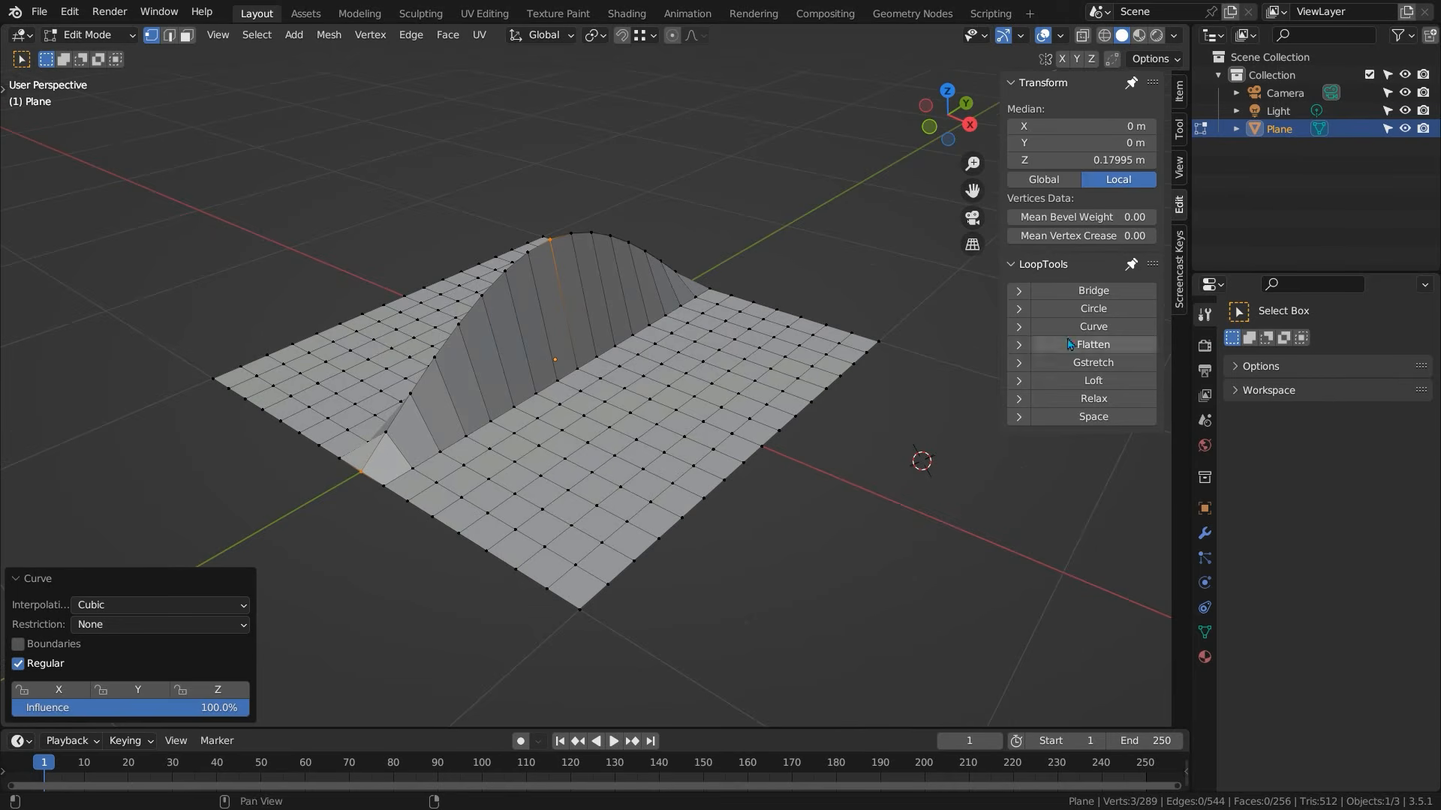
alt+click(752, 452)
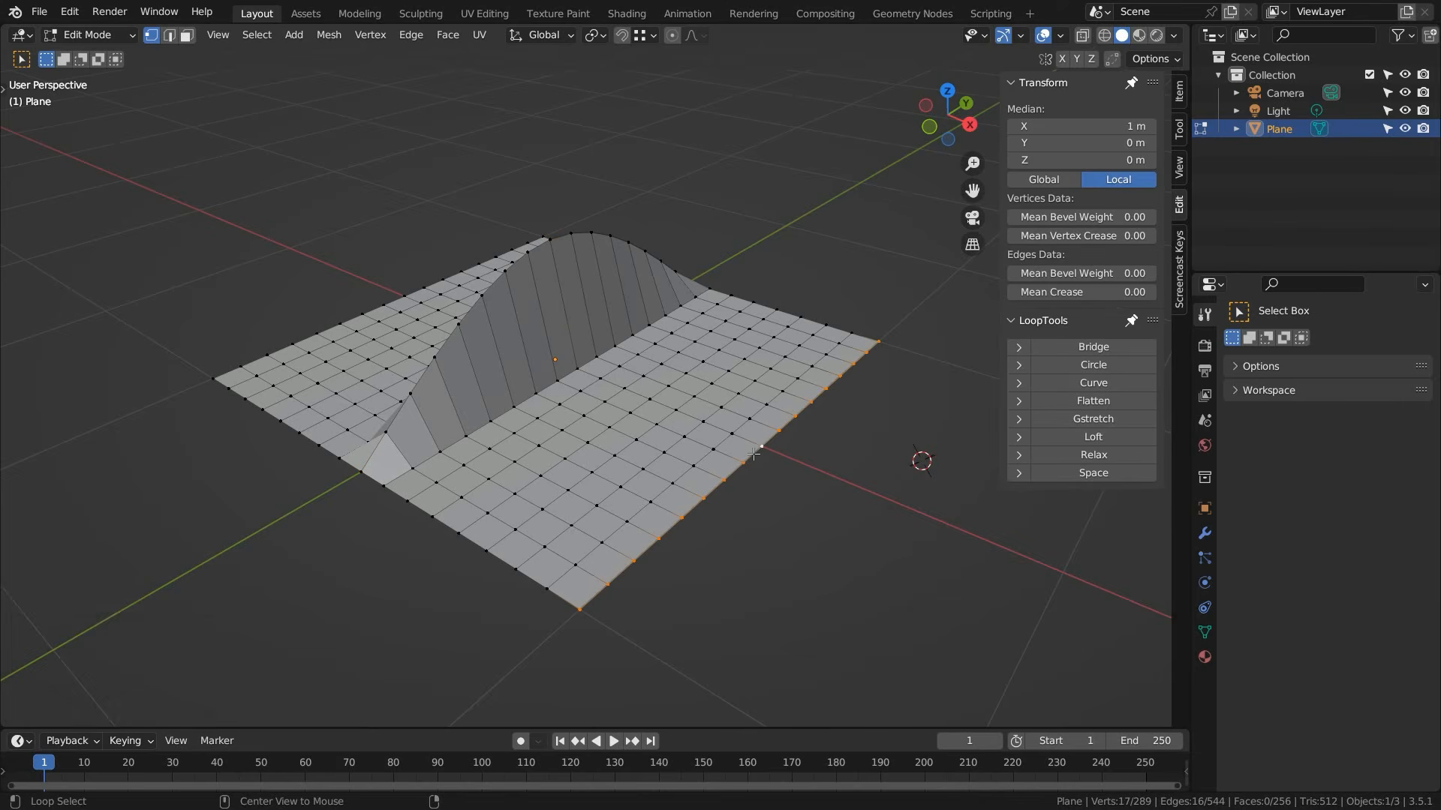
alt+shift+click(354, 318)
middle_drag(493, 337, 570, 284)
alt+shift+click(614, 235)
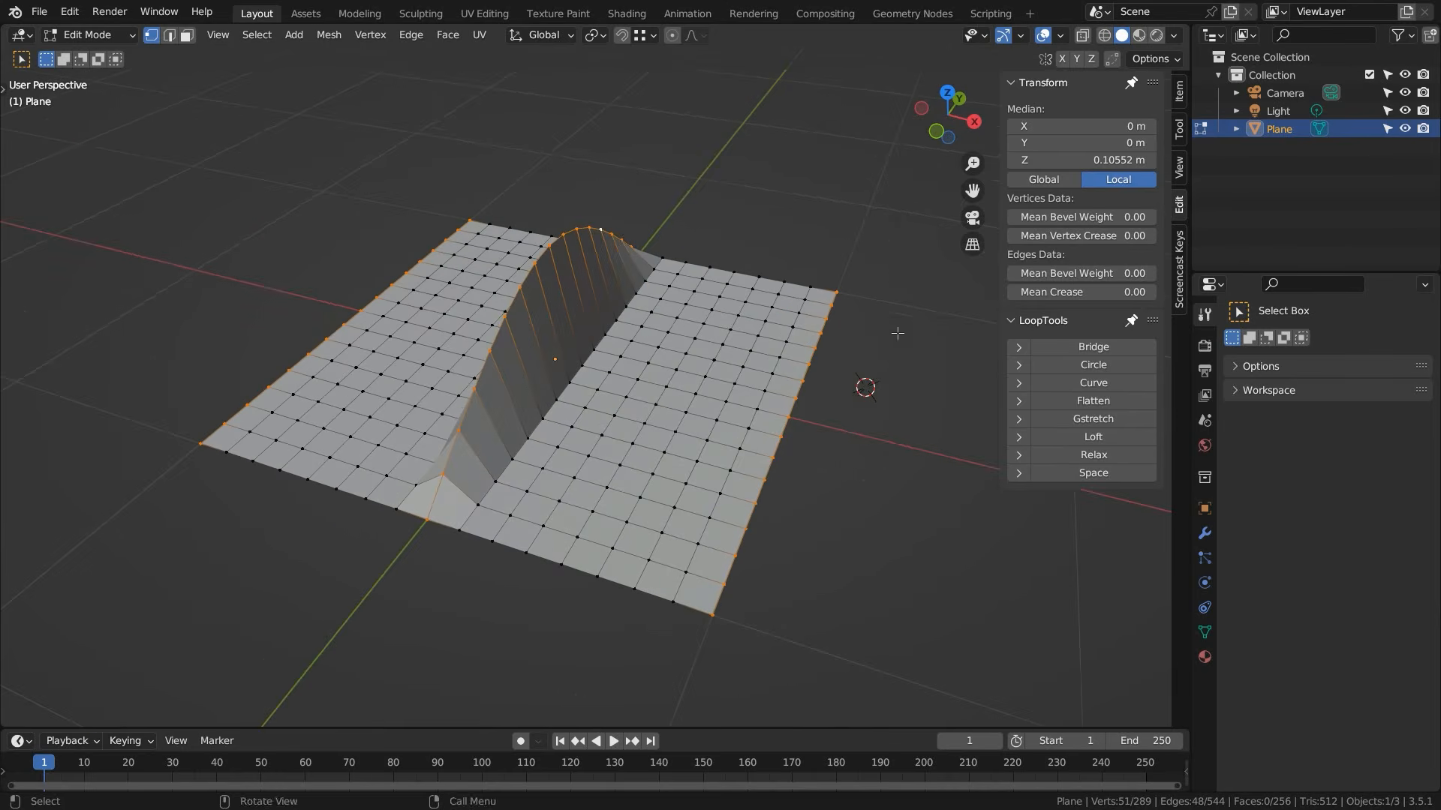
click(1086, 387)
middle_drag(631, 381, 568, 353)
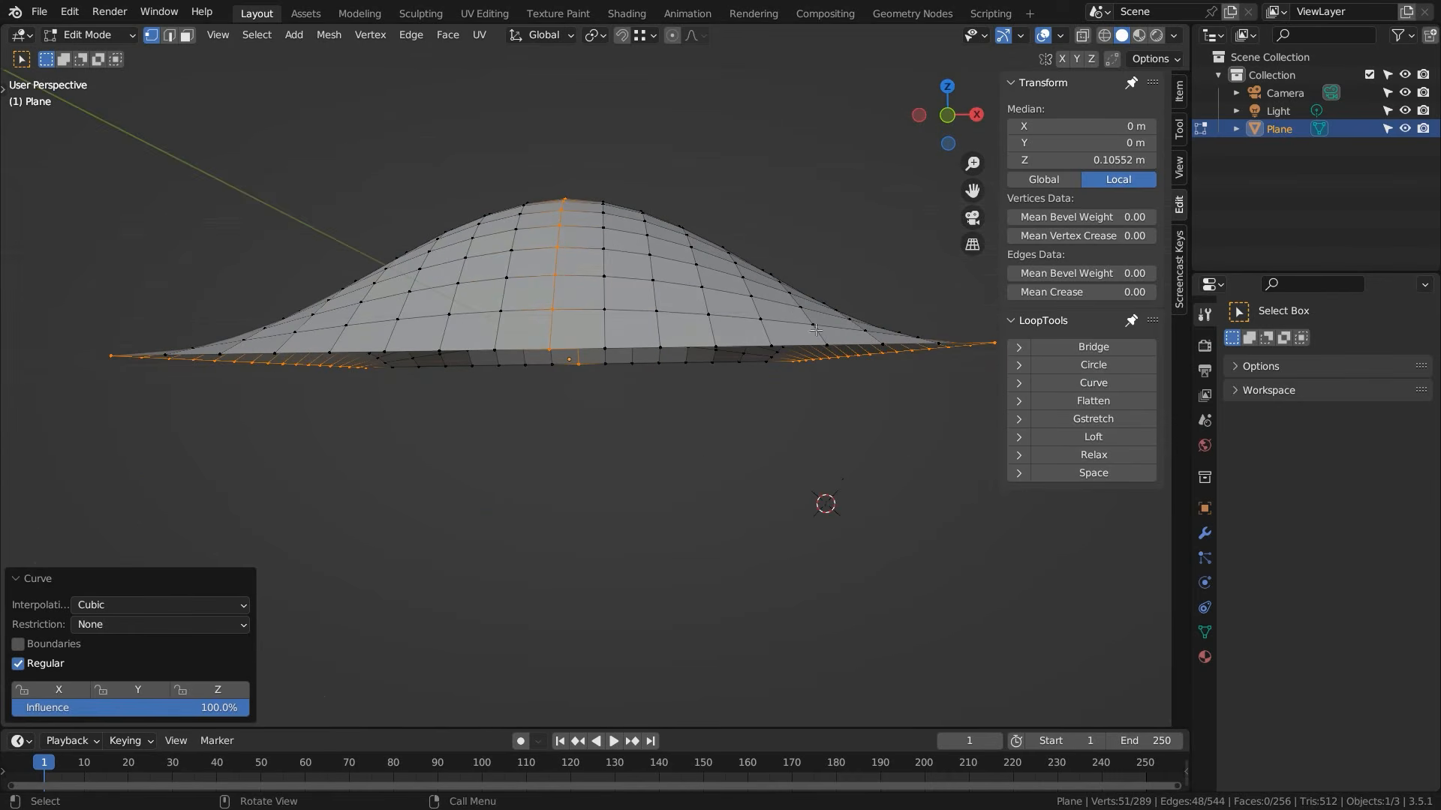
middle_drag(229, 355, 709, 338)
scroll(688, 344, up, 1)
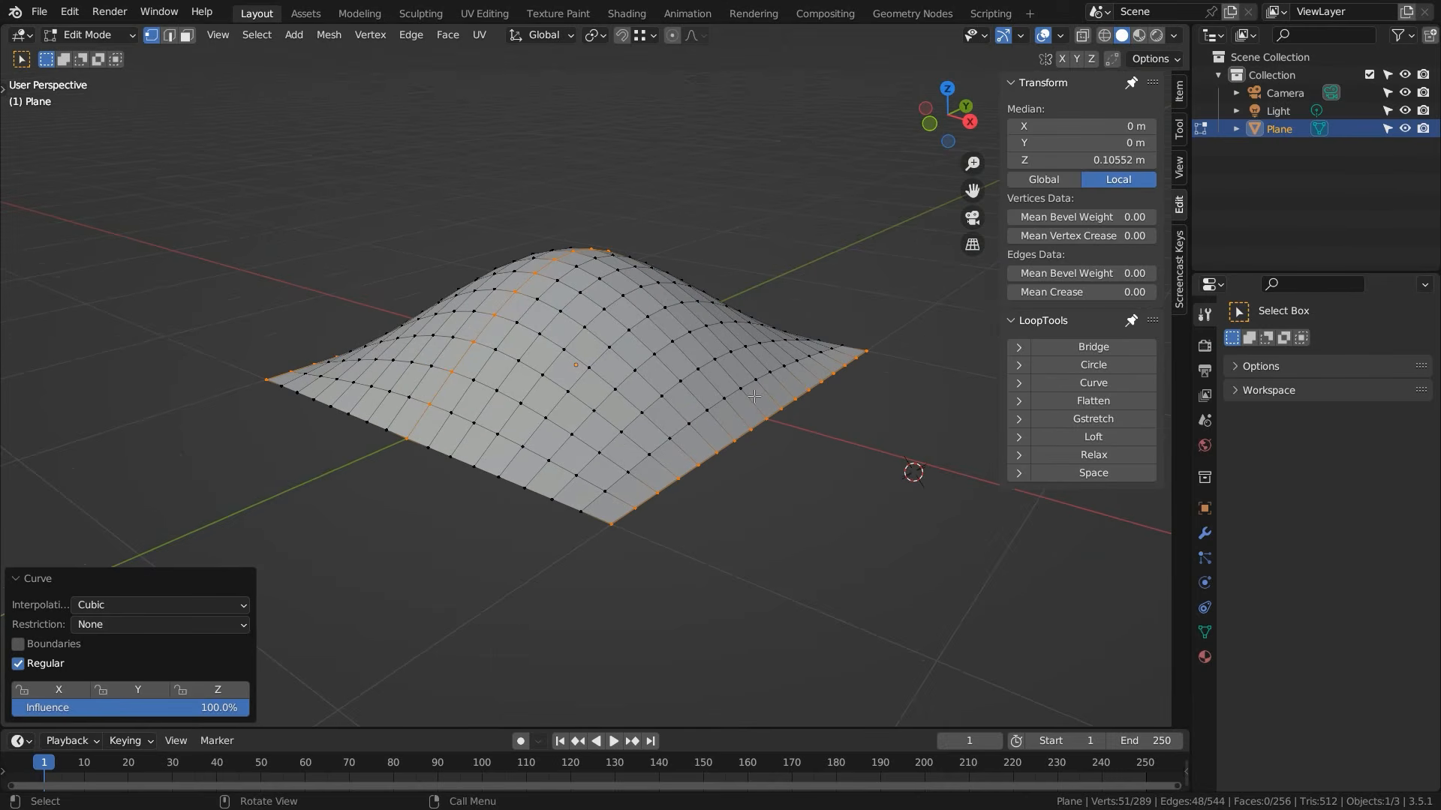
- Apply smooth shading to the domed plane in Object Mode
key(Tab)
right_click(764, 456)
click(764, 453)
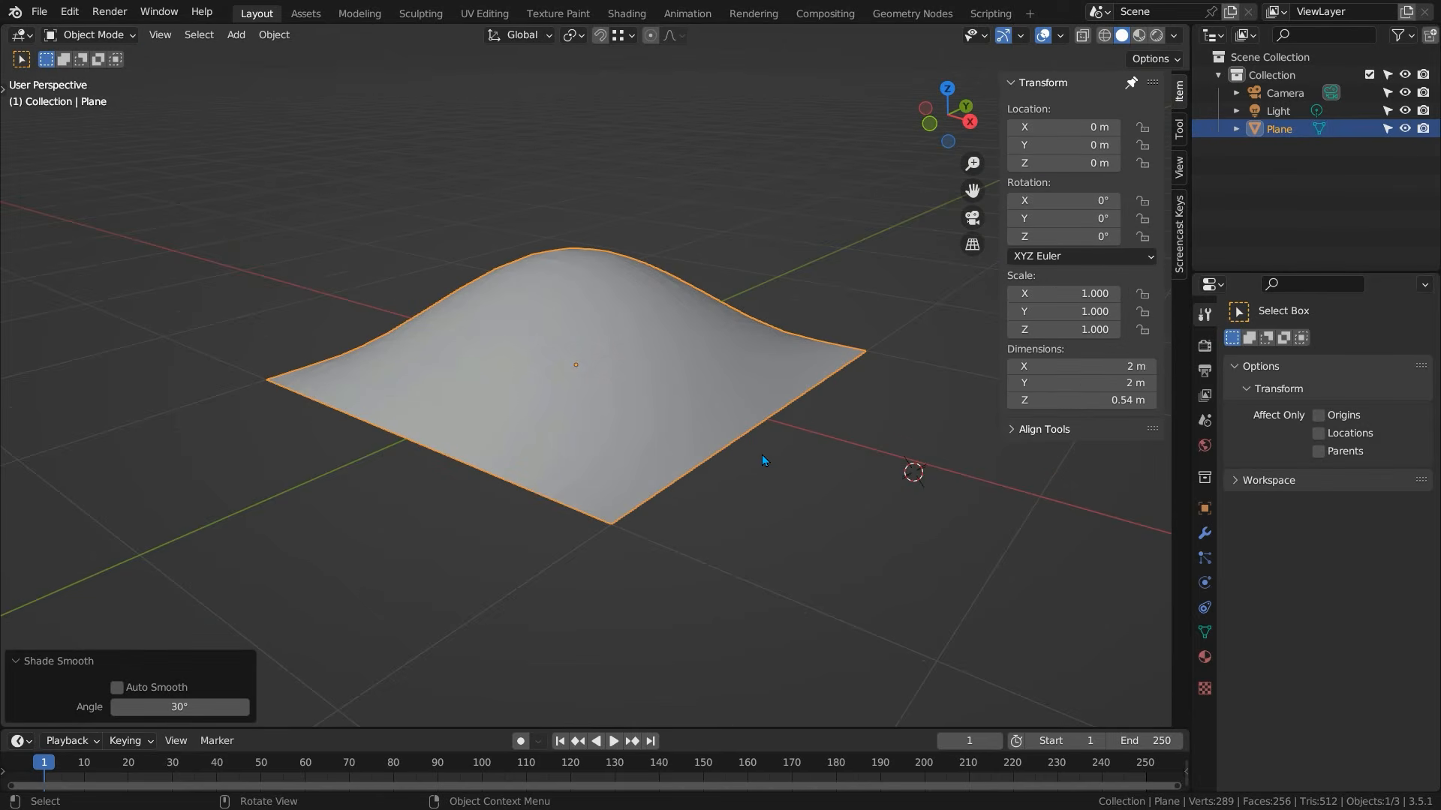
- Return to Edit Mode and give the plane a Catmull-Clark Subdivision modifier with viewport level 3, displayed on the edit cage
key(Tab)
middle_drag(718, 395, 1155, 538)
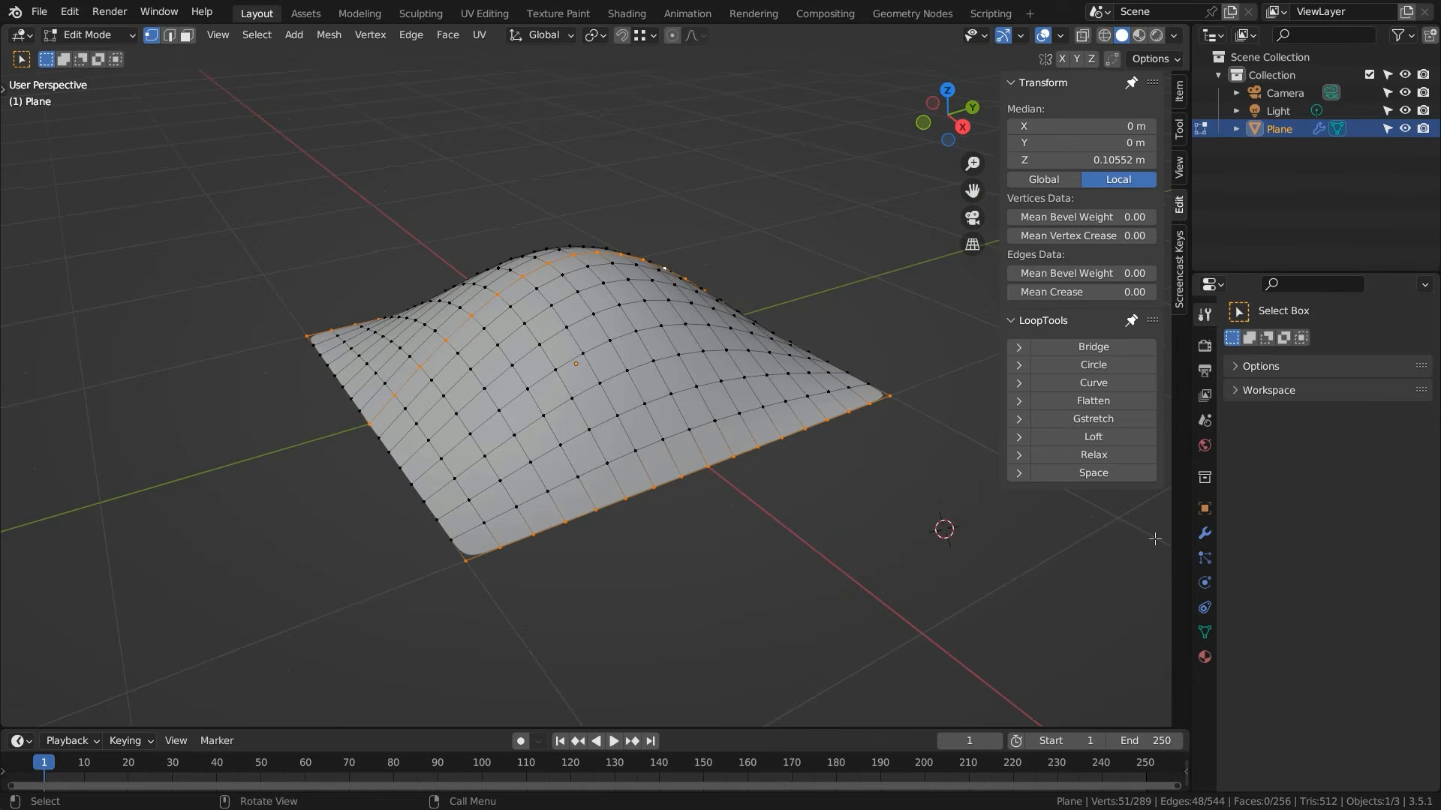
click(1212, 532)
click(1310, 373)
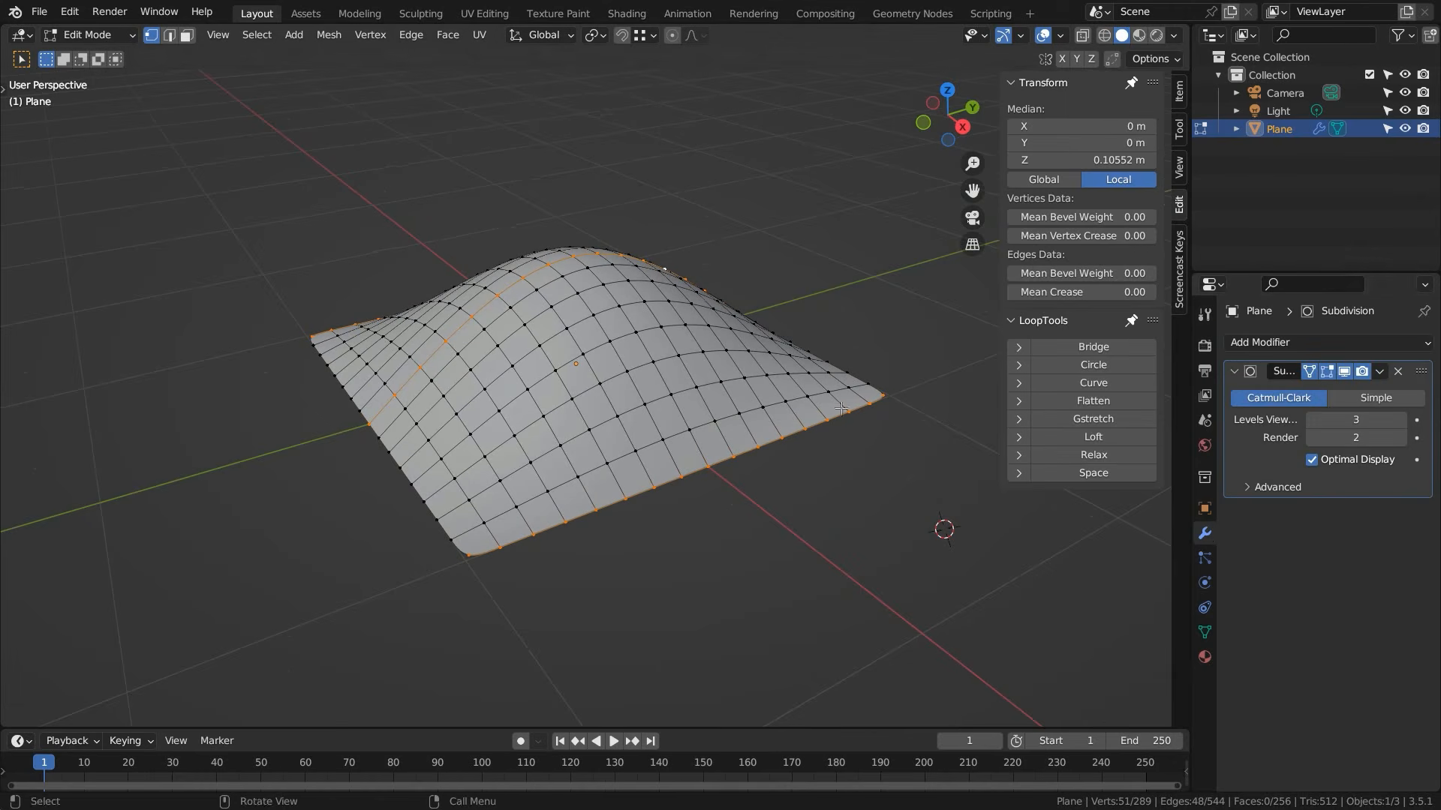
middle_drag(573, 417, 519, 450)
click(511, 420)
shift+click(609, 376)
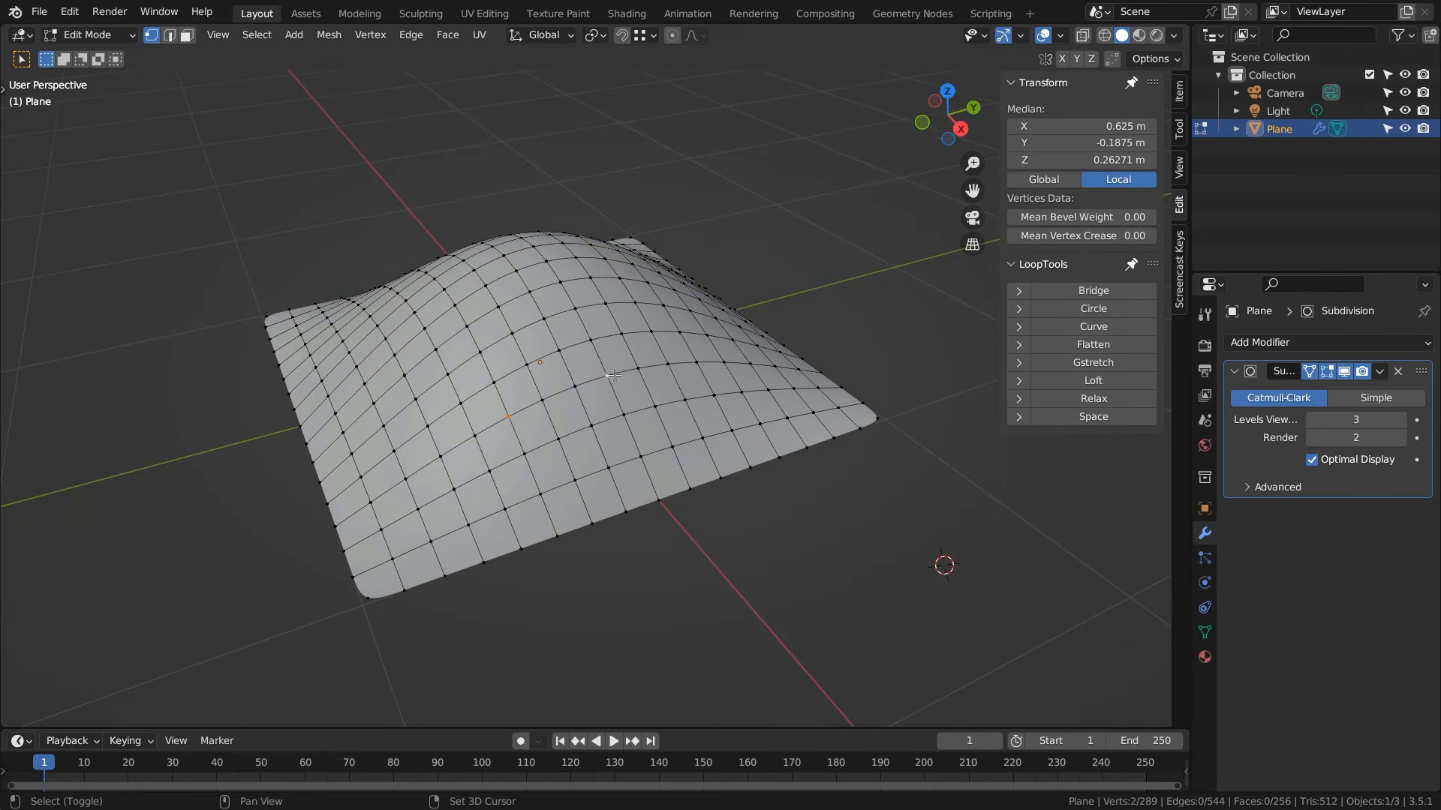
shift+click(691, 395)
middle_drag(691, 395, 449, 448)
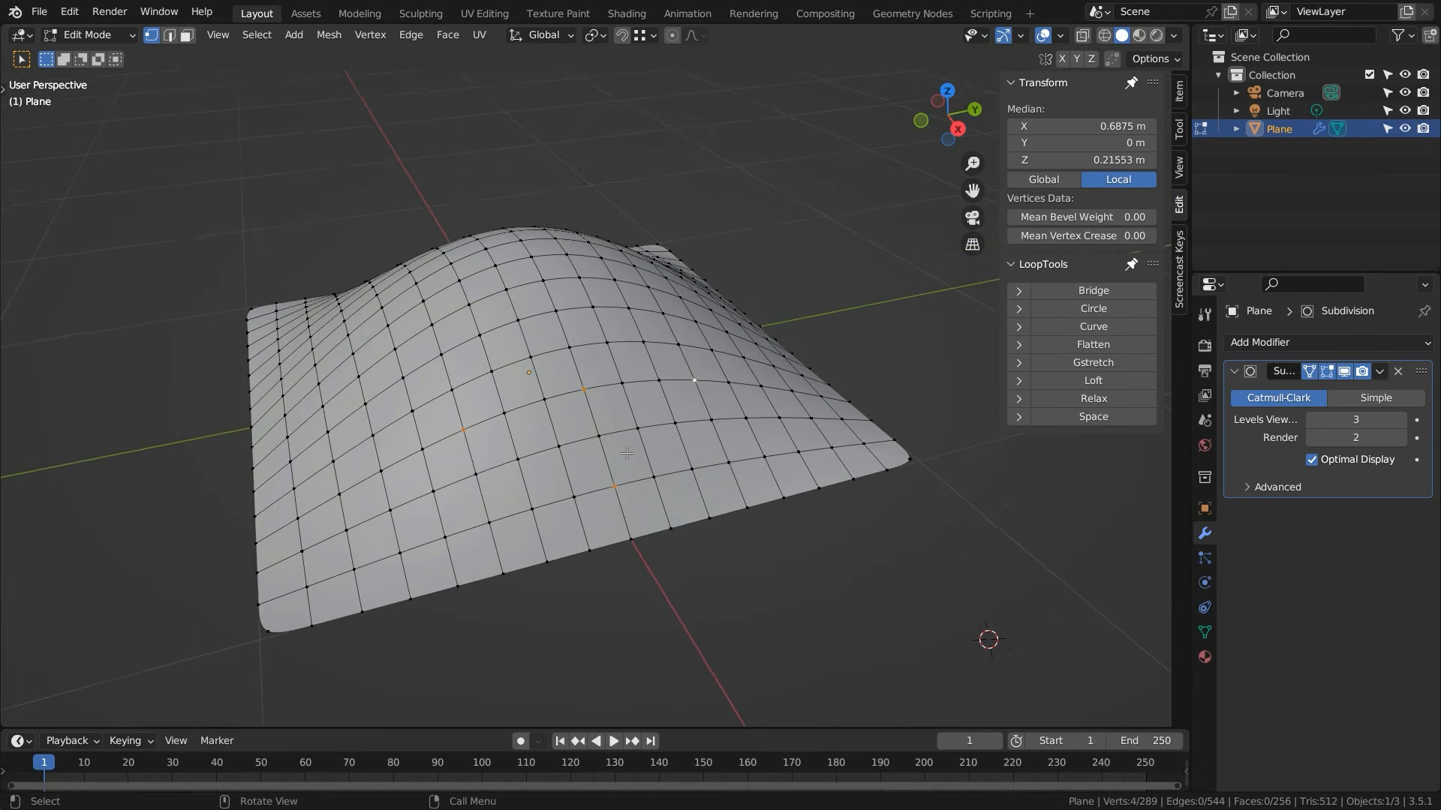
key(g)
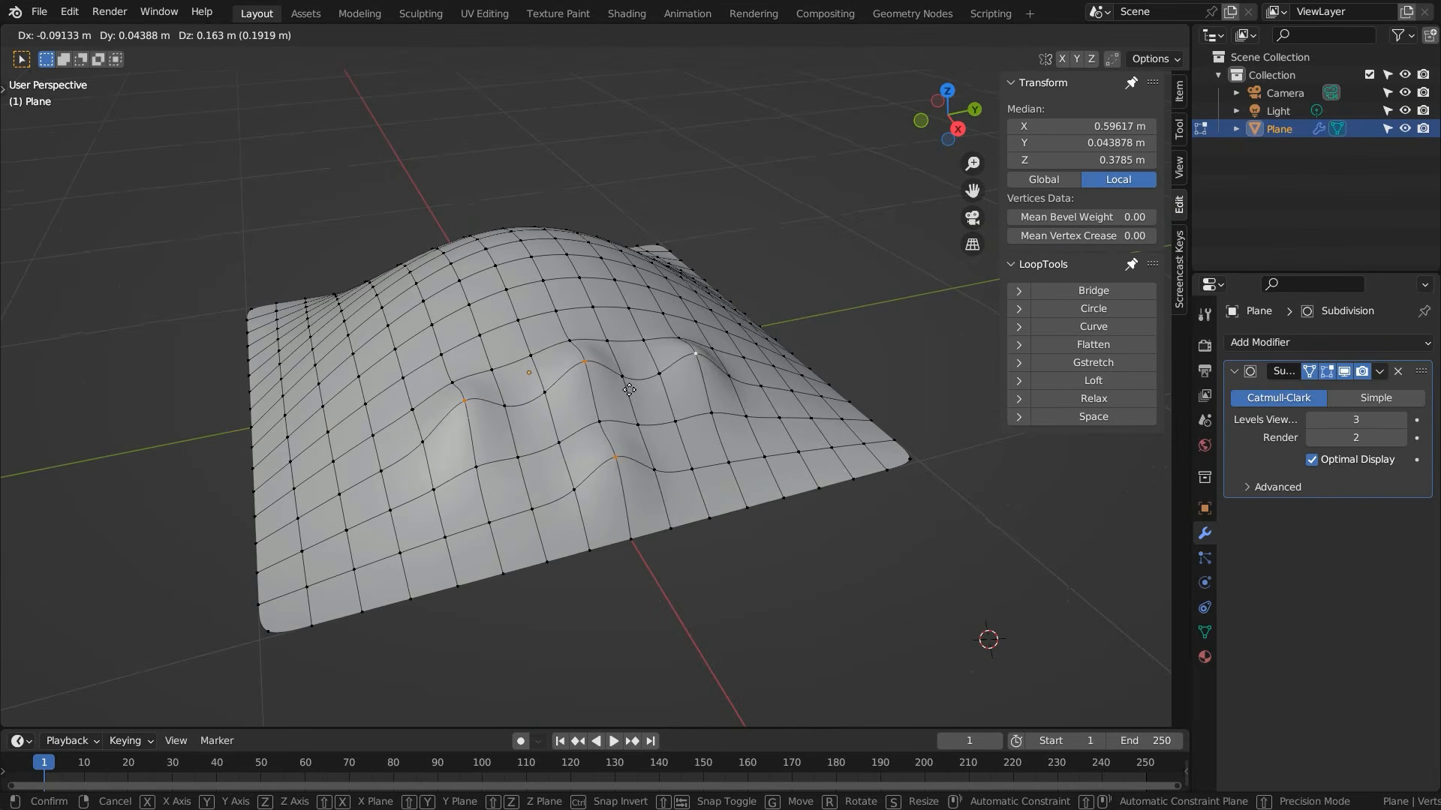
key(Escape)
- Raise two symmetric vertices on the dome's positive-X slope about 0.94 m along global Z and scale them apart along global Y
click(464, 432)
shift+click(694, 381)
key(g)
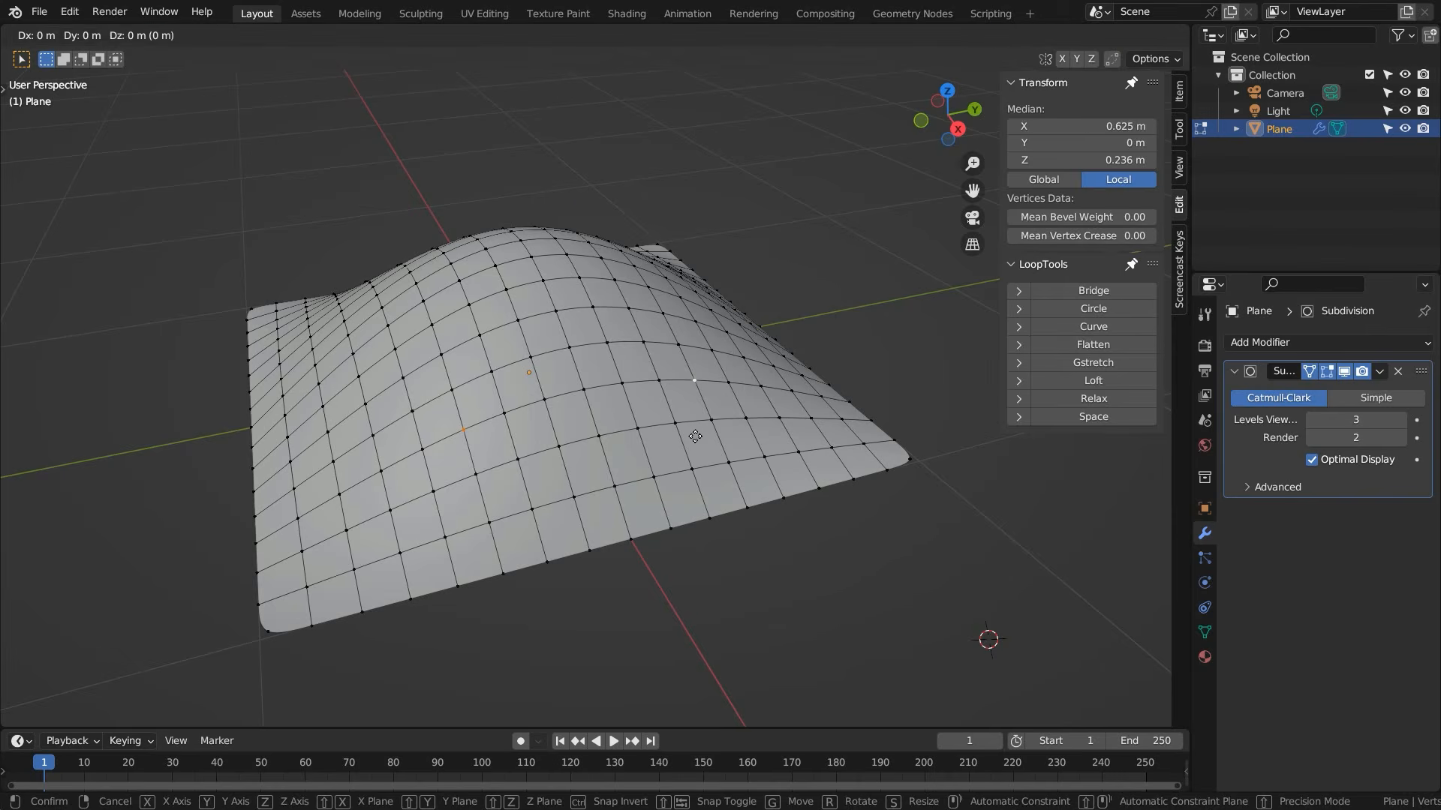
key(z)
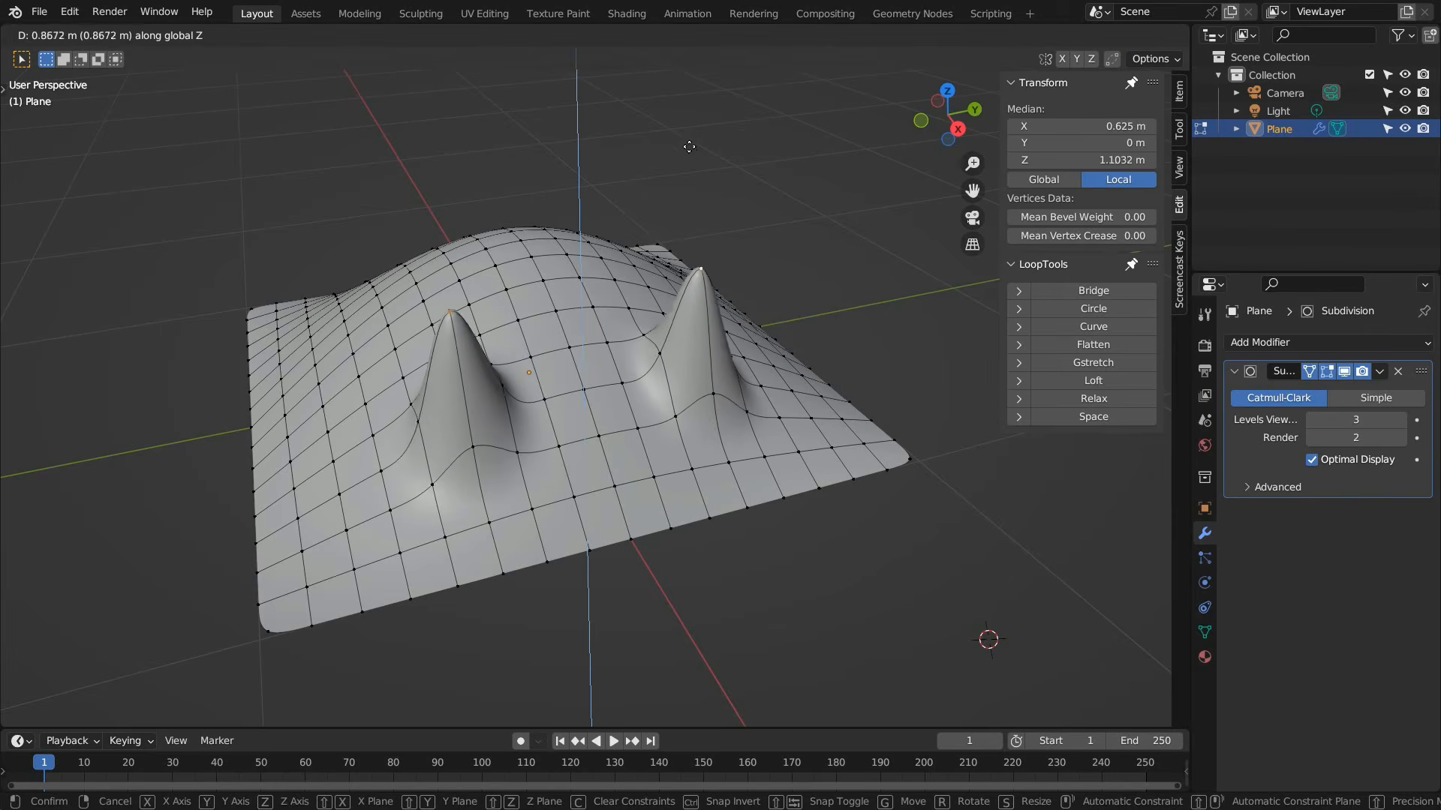
click(708, 115)
key(s)
key(y)
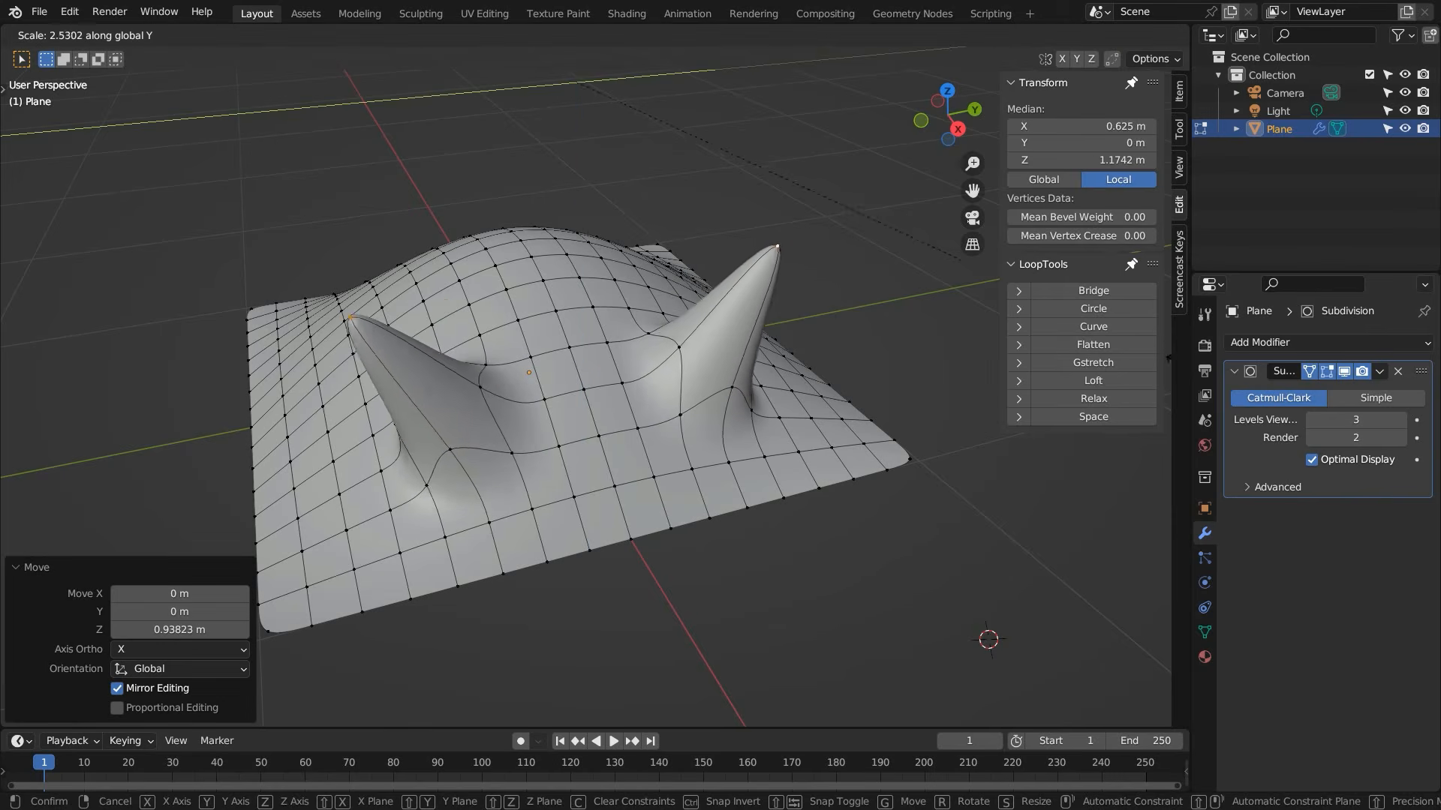
click(37, 370)
- Select a path of five vertices along Y on the dome's negative-X side and raise it about 0.79 m along global Z
middle_drag(276, 420, 569, 365)
click(561, 343)
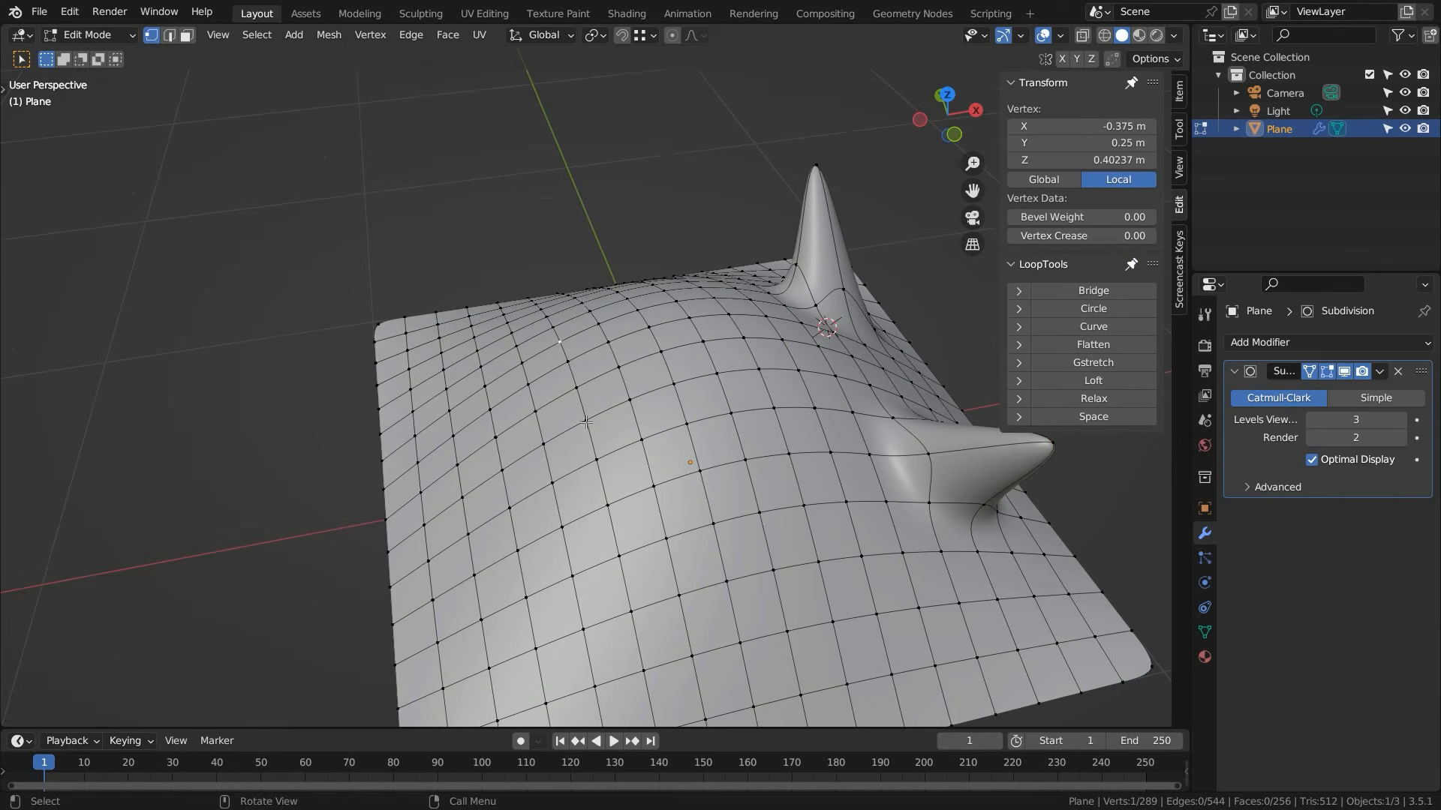
ctrl+click(597, 459)
key(g)
key(z)
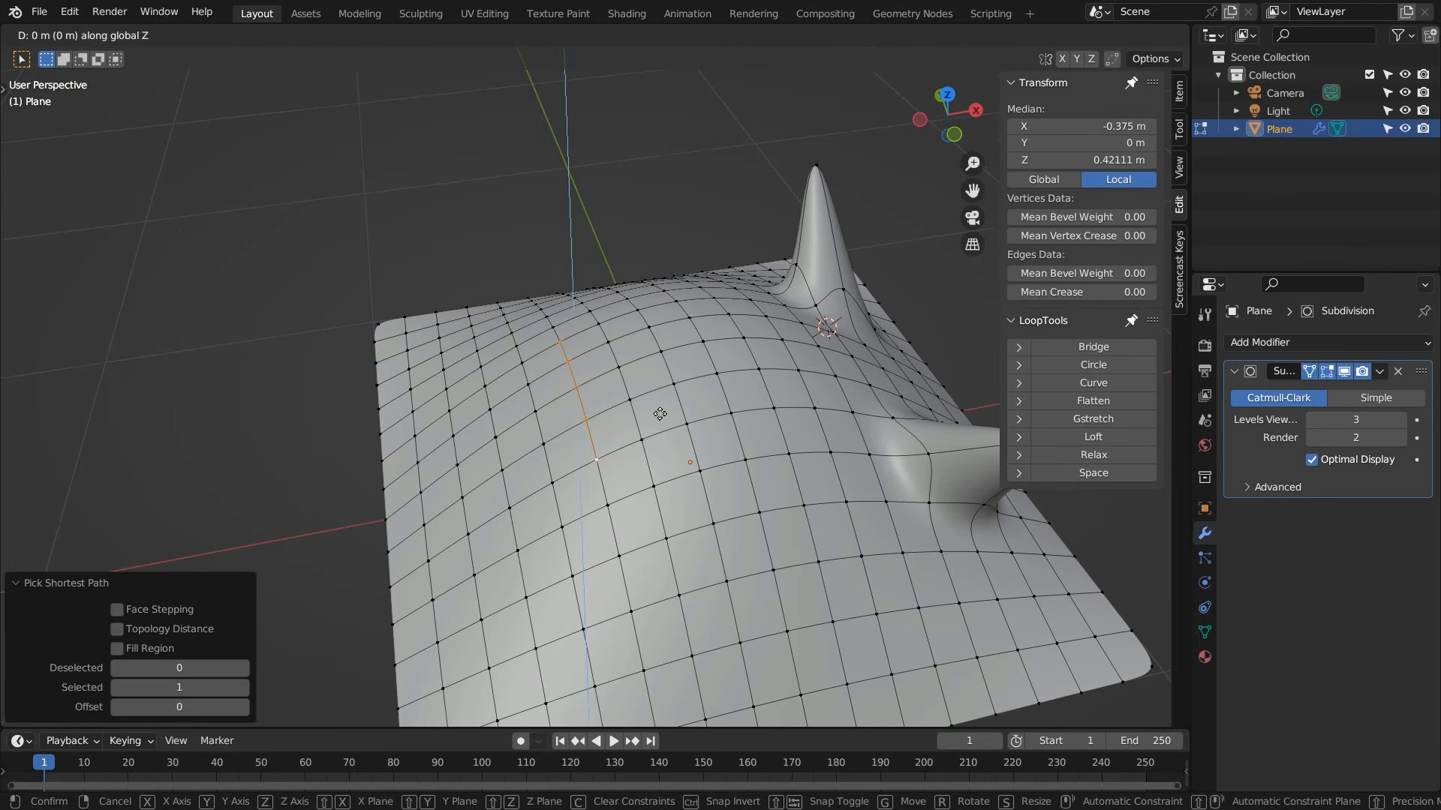
click(643, 163)
- Move the raised five-vertex ridge about -0.86 m along global X and widen it along global Y by a factor of about 2.07
key(g)
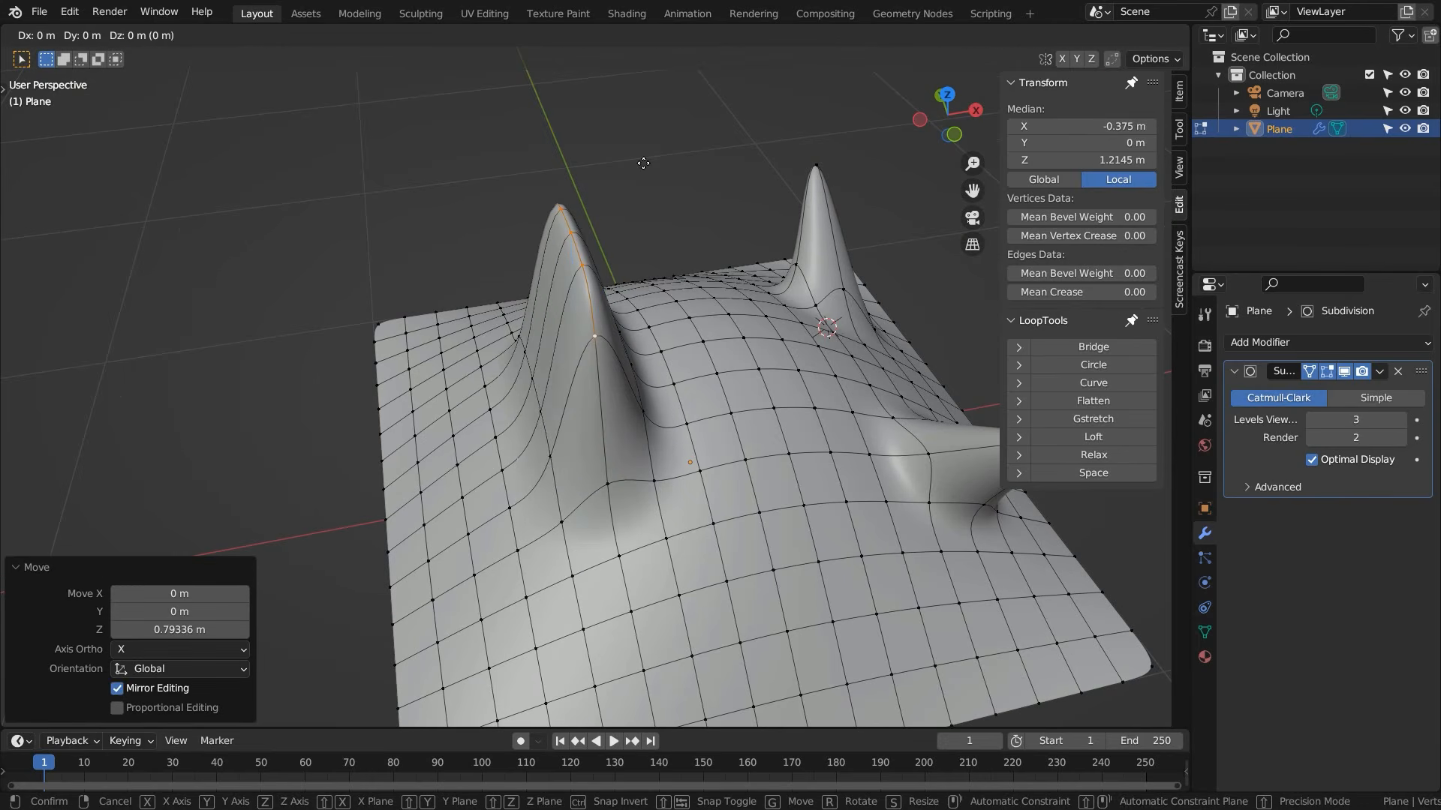
key(x)
click(263, 308)
key(s)
key(y)
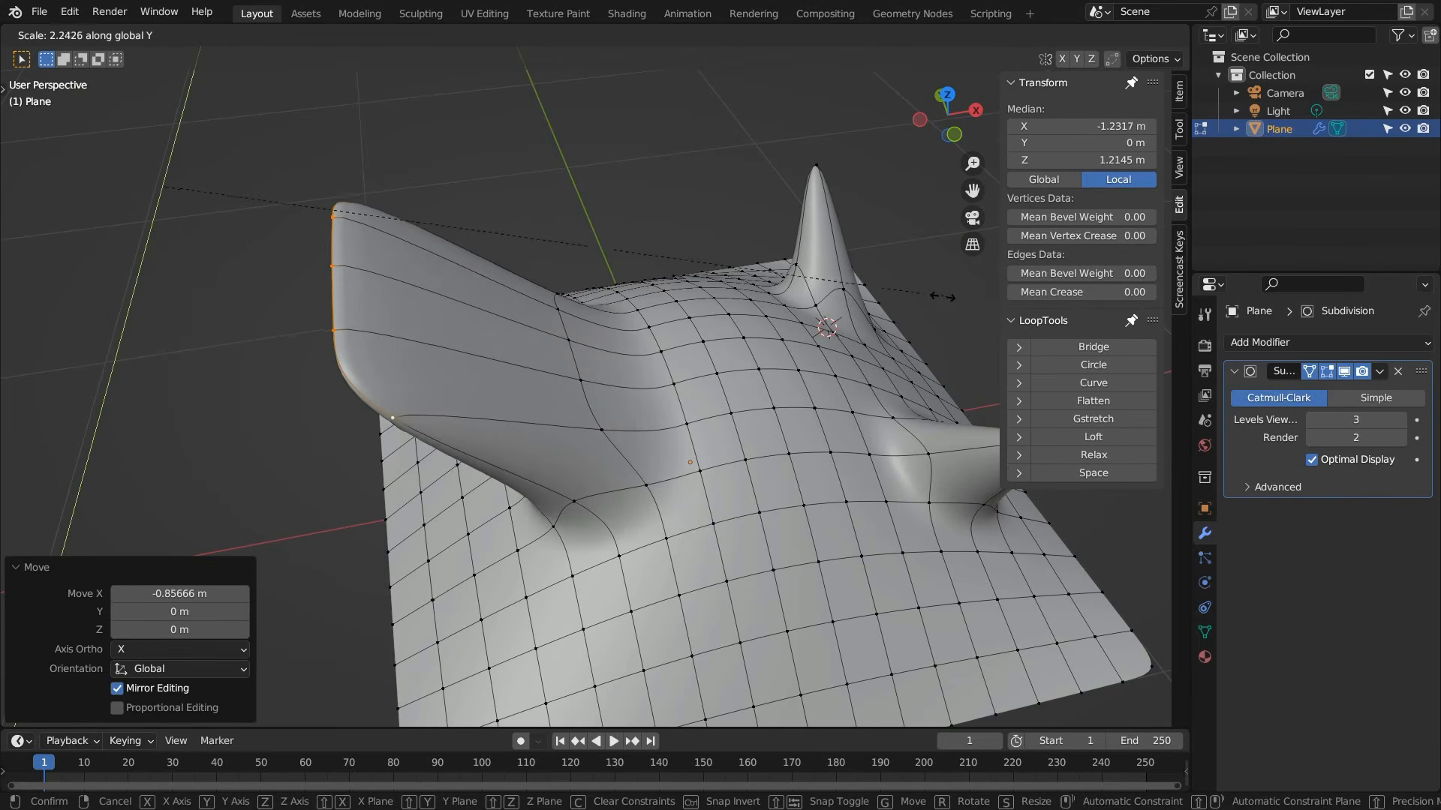
key(Return)
- Pull the negative-Y peak's tip back toward its base, by about 0.44 m in X, 0.14 m in Y and -0.36 m in Z
middle_drag(794, 360, 438, 379)
scroll(741, 360, down, 4)
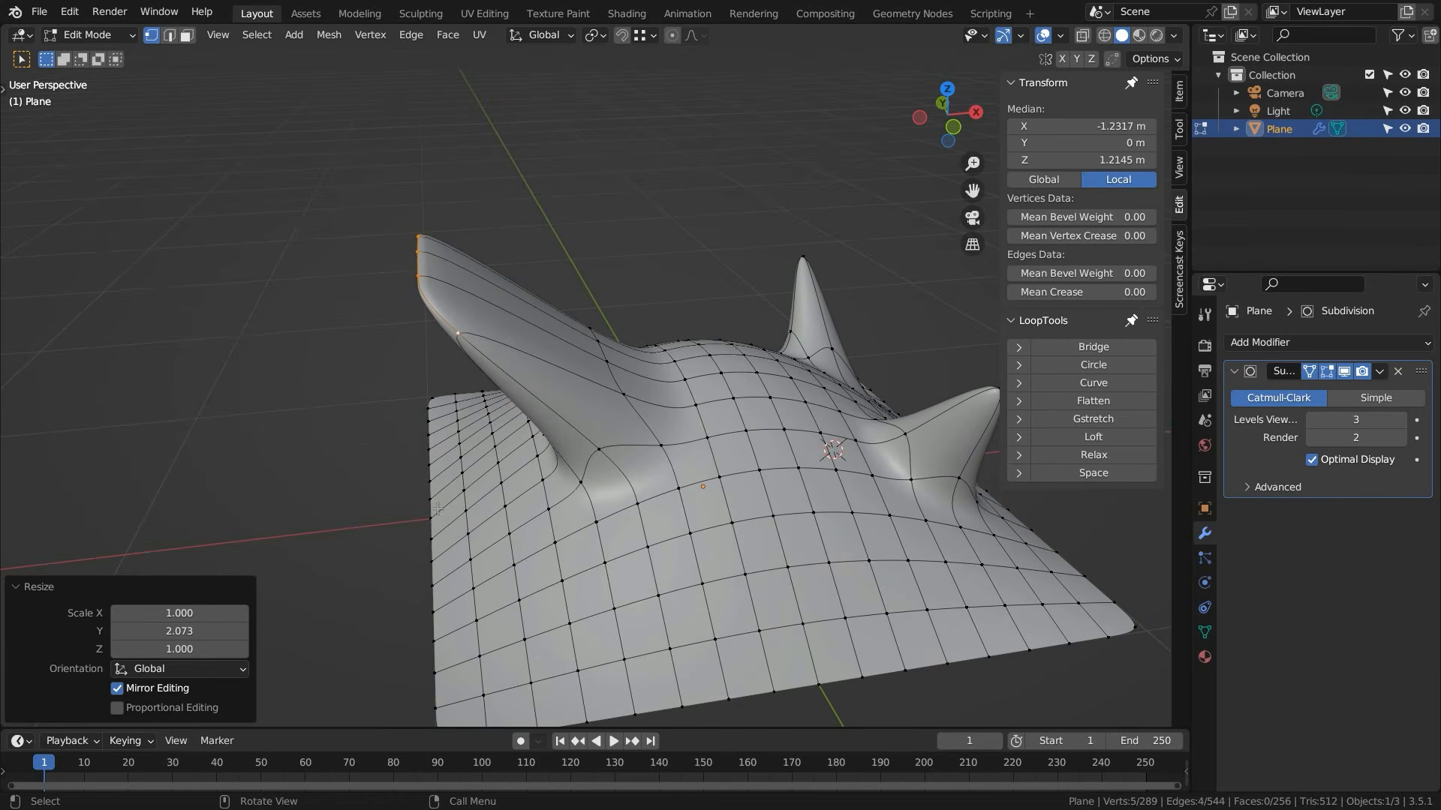
middle_drag(724, 438, 547, 375)
scroll(616, 454, up, 3)
scroll(571, 343, down, 4)
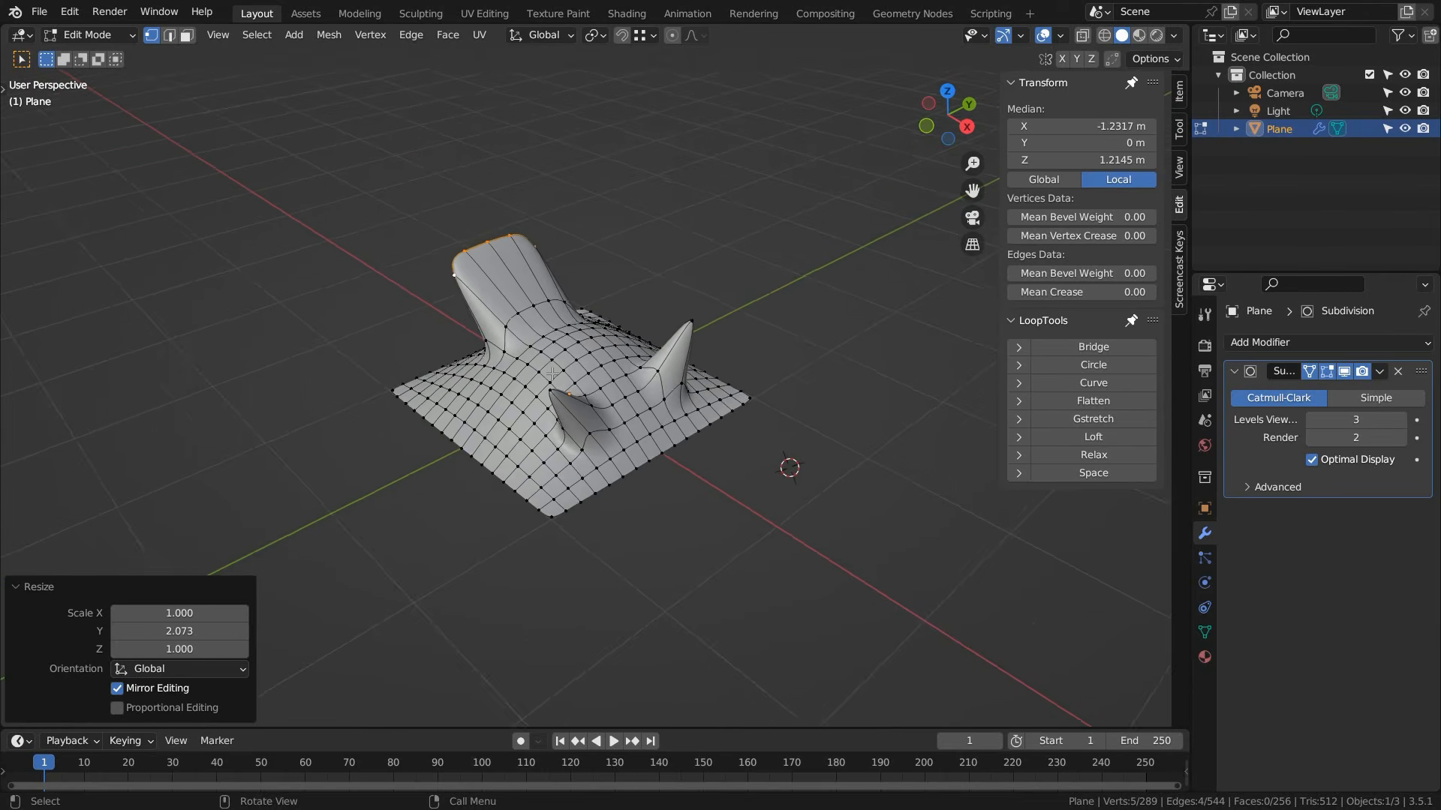
scroll(548, 375, up, 4)
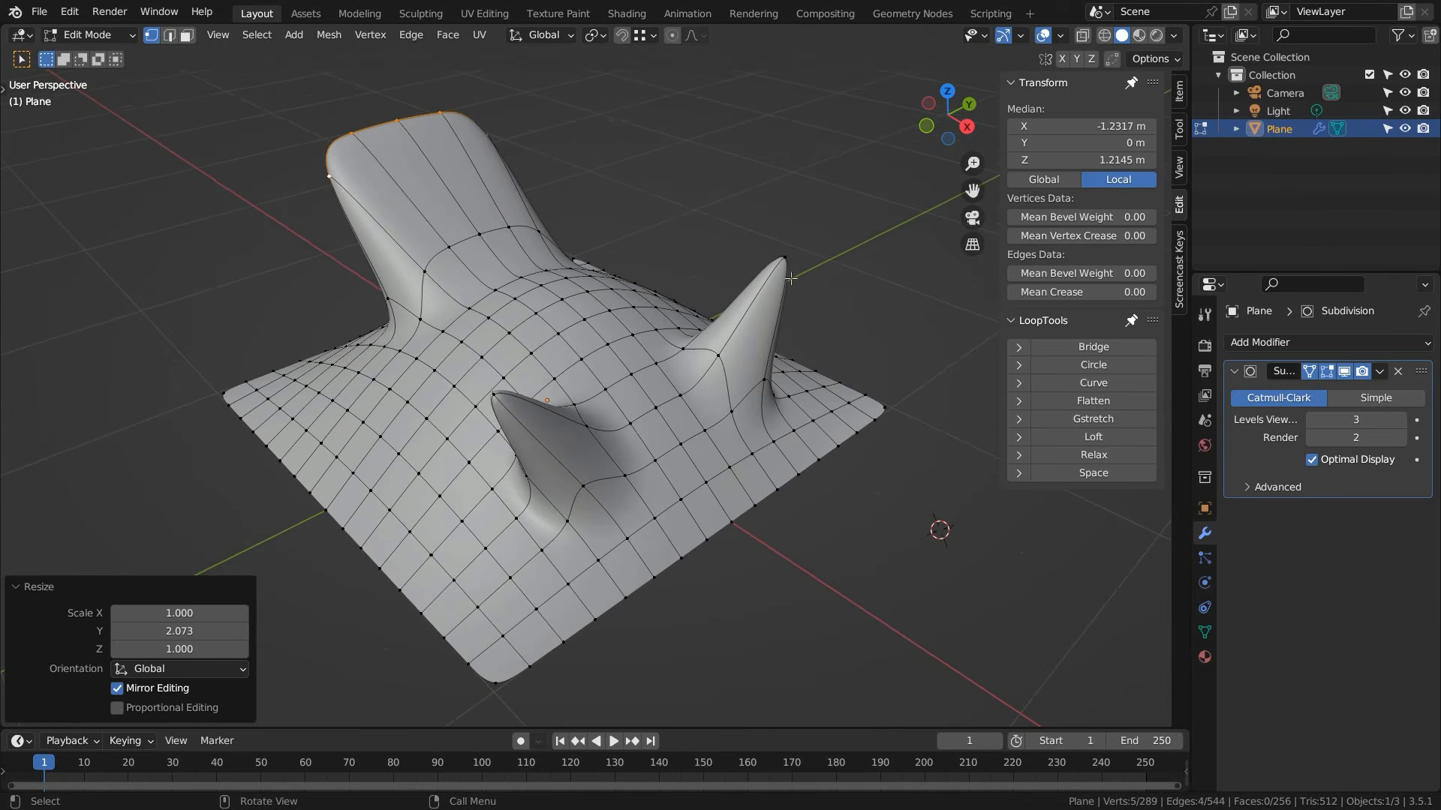
click(496, 398)
key(g)
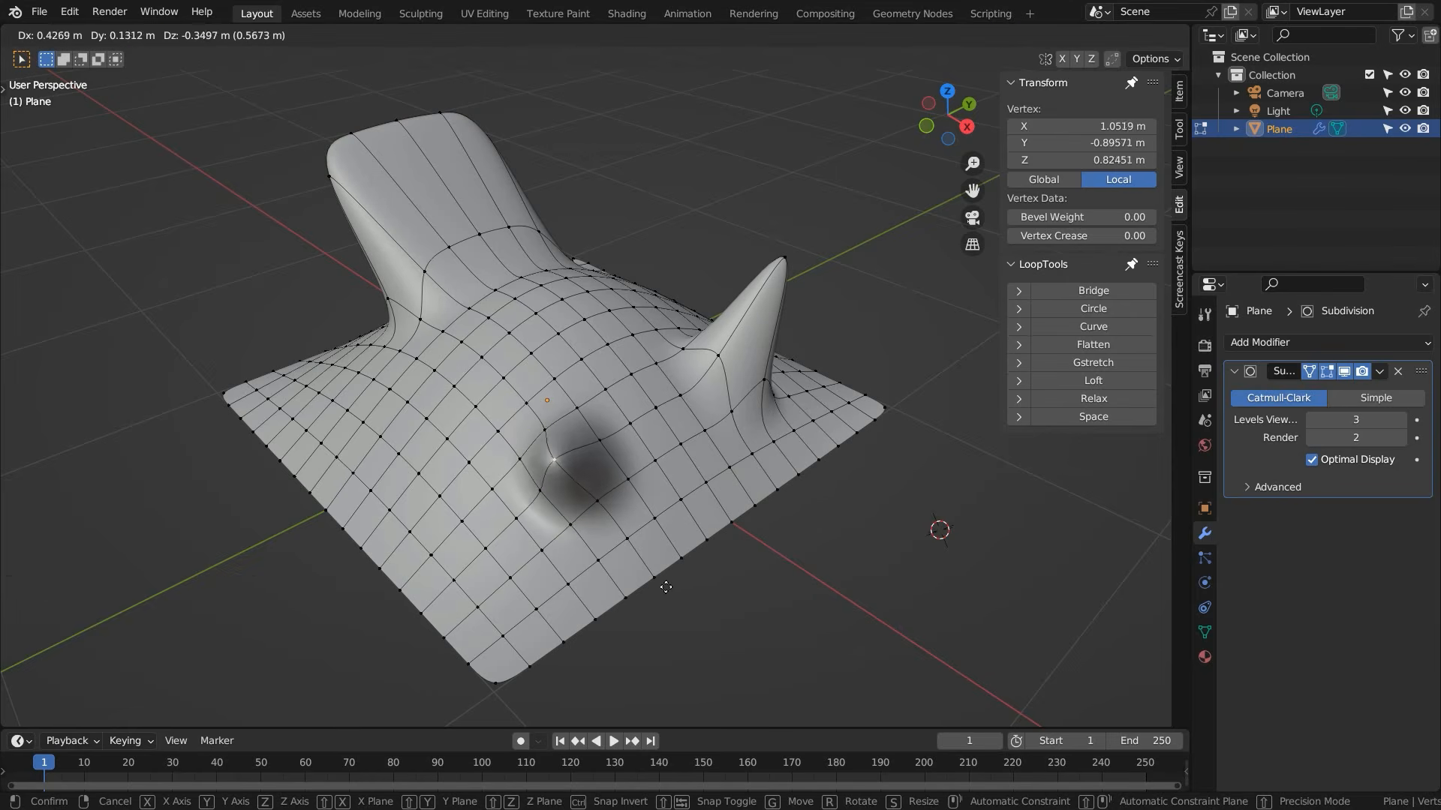
click(676, 590)
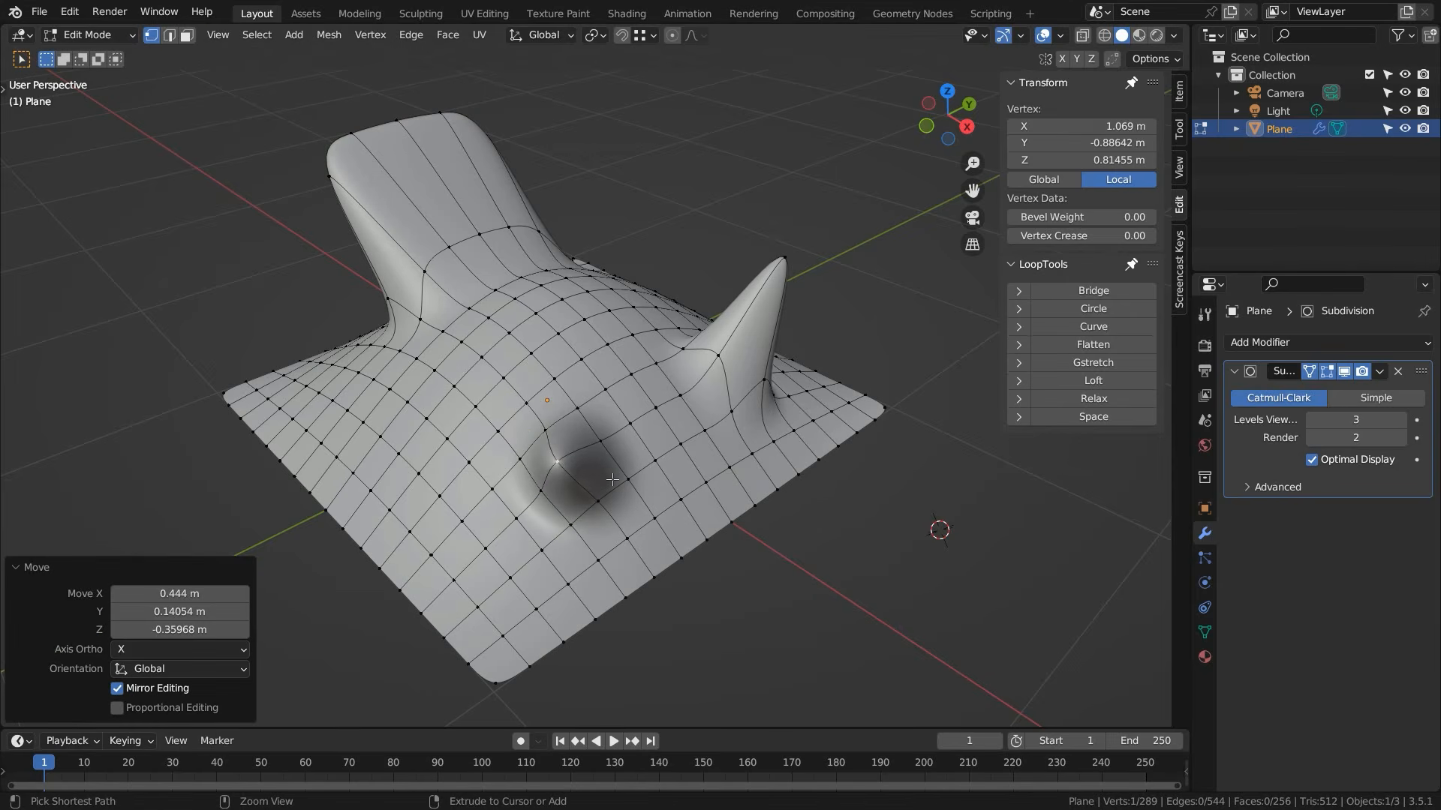
- Undo the edits to the peaks and the ridge until the plane is a plain smooth dome
key(ctrl+z)
middle_drag(533, 418, 476, 320)
key(ctrl+z)
key(ctrl+z)
key(ctrl+z)
key(ctrl+z)
key(ctrl+z)
key(ctrl+z)
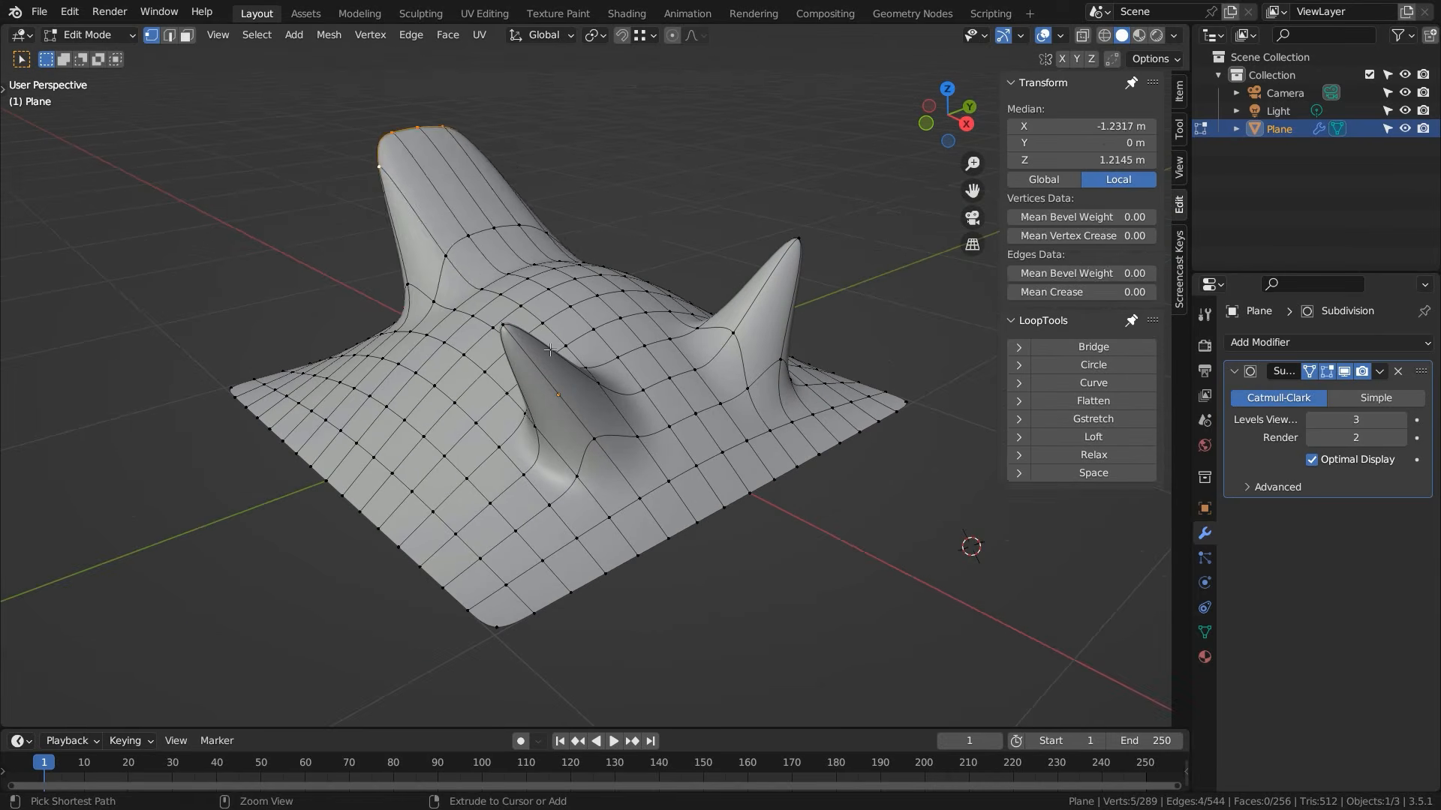
key(ctrl+z)
key(ctrl+z)
key(ctrl+z)
key(ctrl+z)
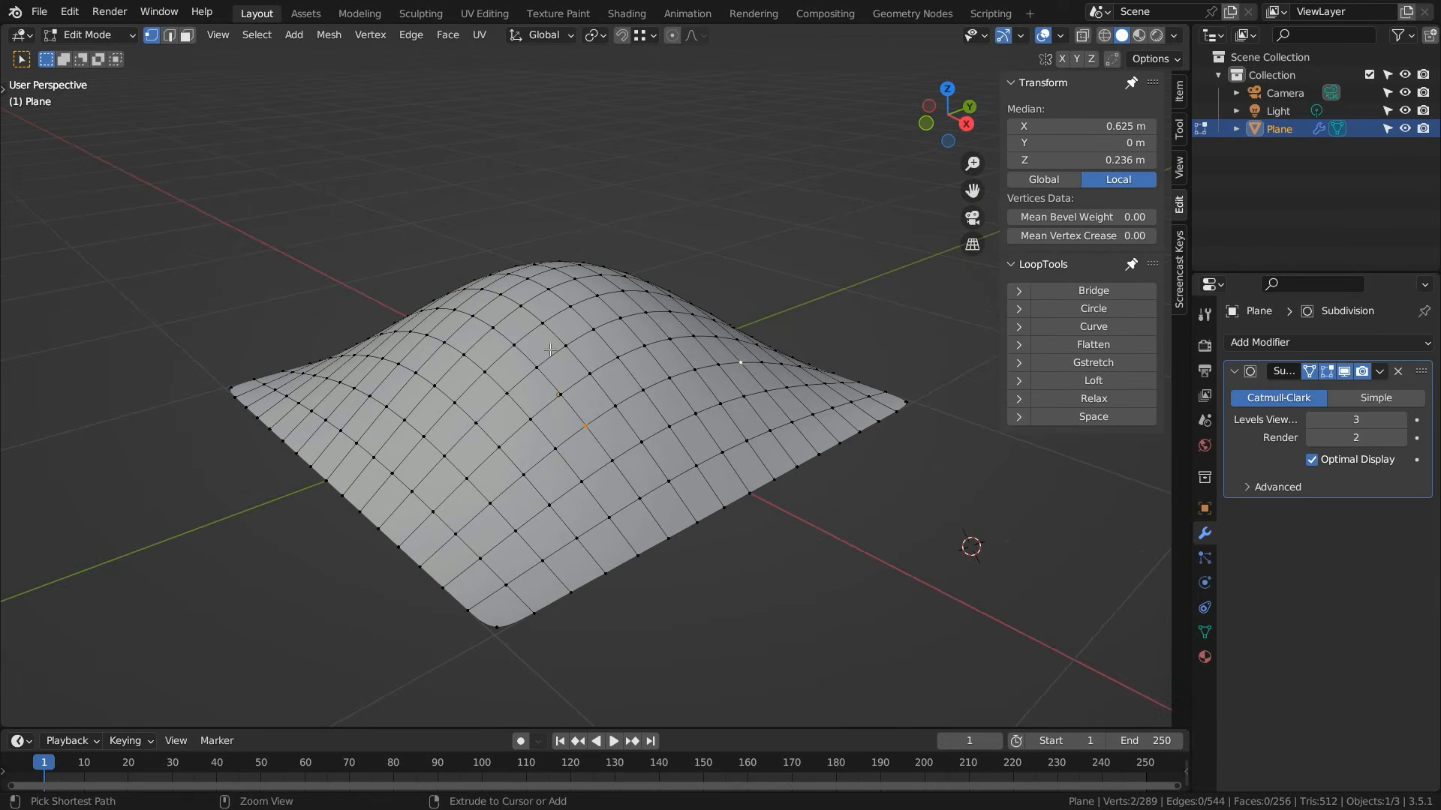
- Redo the raising and spreading of the two peaks and the raising, shifting and widening of the ridge
key(ctrl+shift+z)
key(ctrl+shift+z)
key(ctrl+shift+z)
key(ctrl+shift+z)
key(ctrl+shift+z)
key(ctrl+shift+z)
key(ctrl+shift+z)
key(ctrl+shift+z)
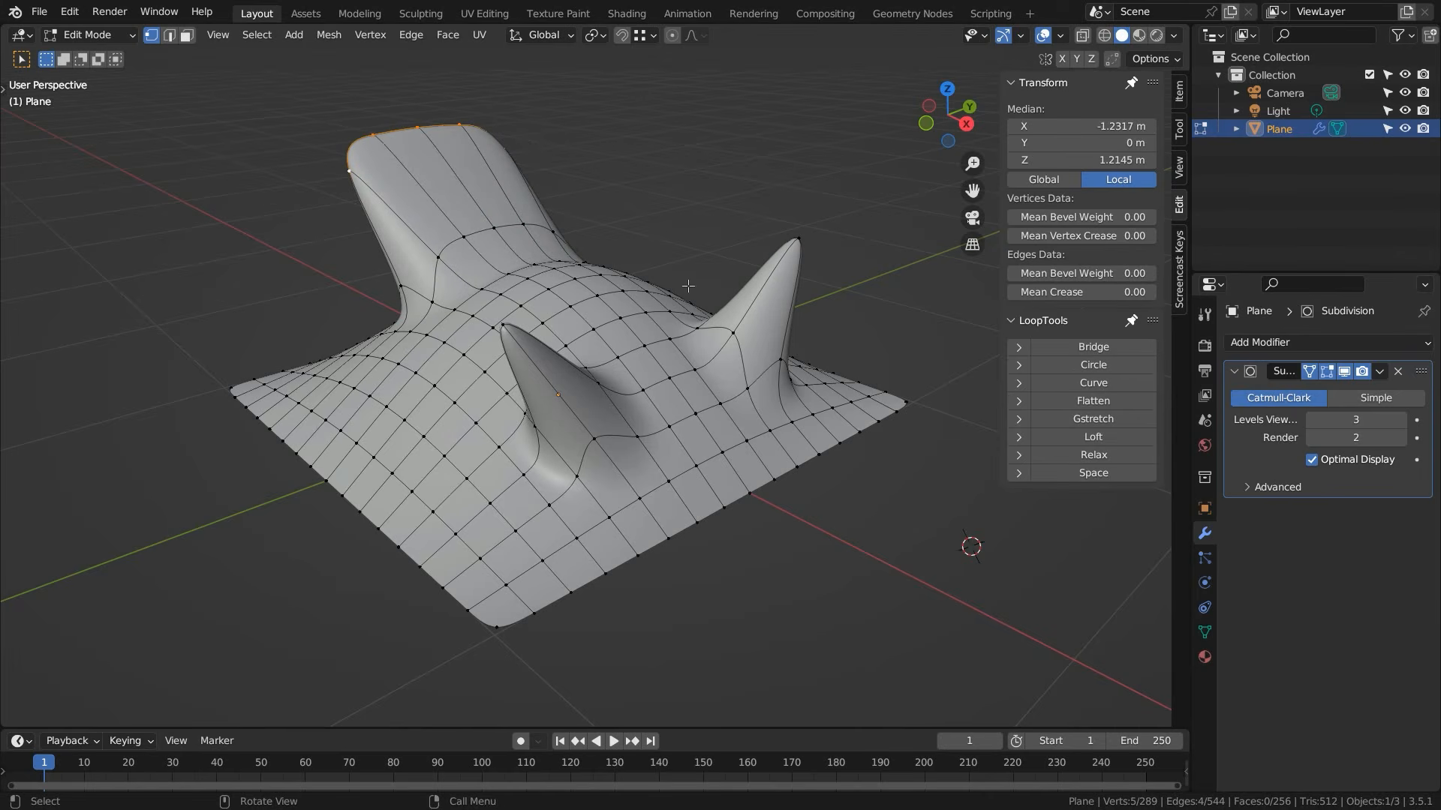
- Clear the vertex selection on the sculpted plane
click(864, 306)
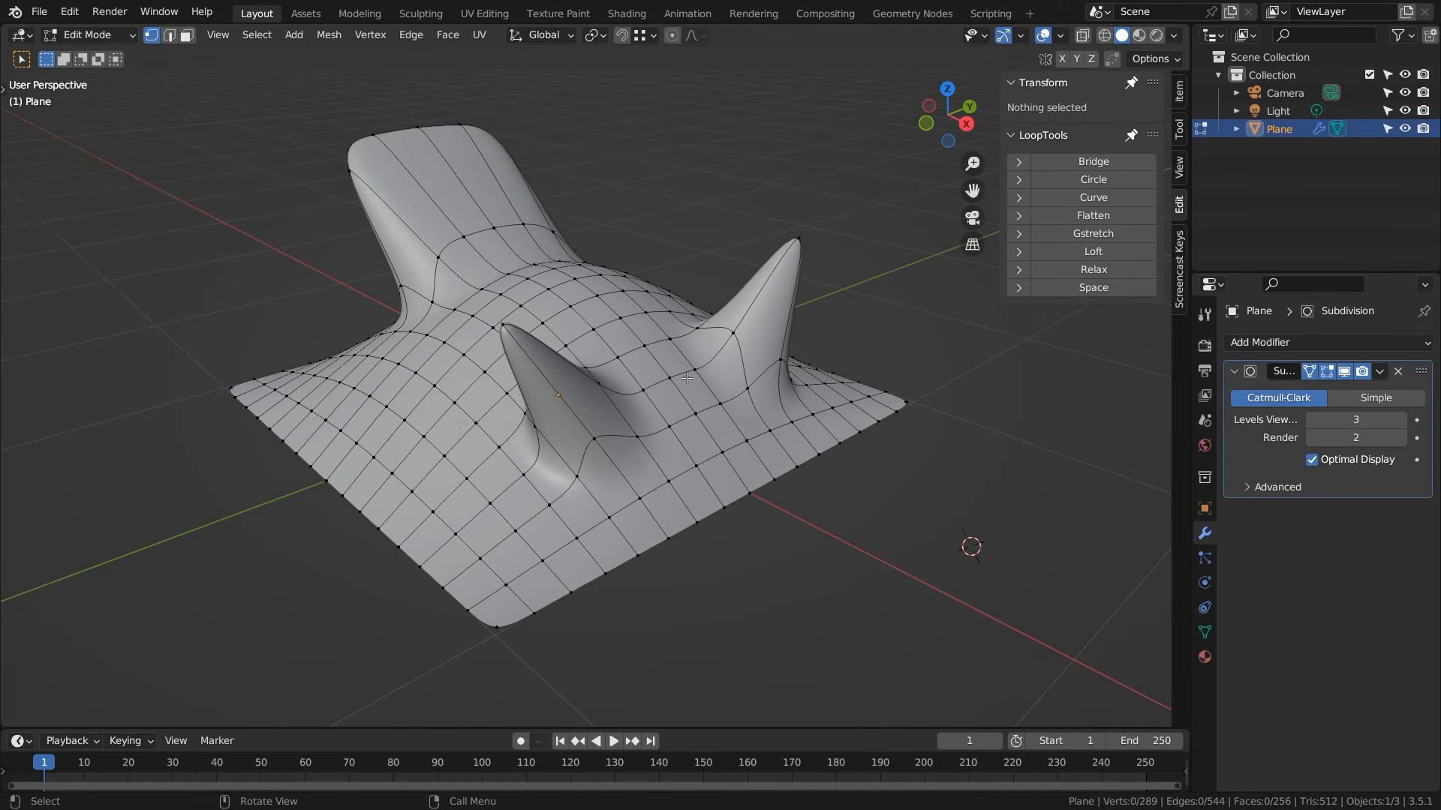
middle_drag(576, 353, 619, 379)
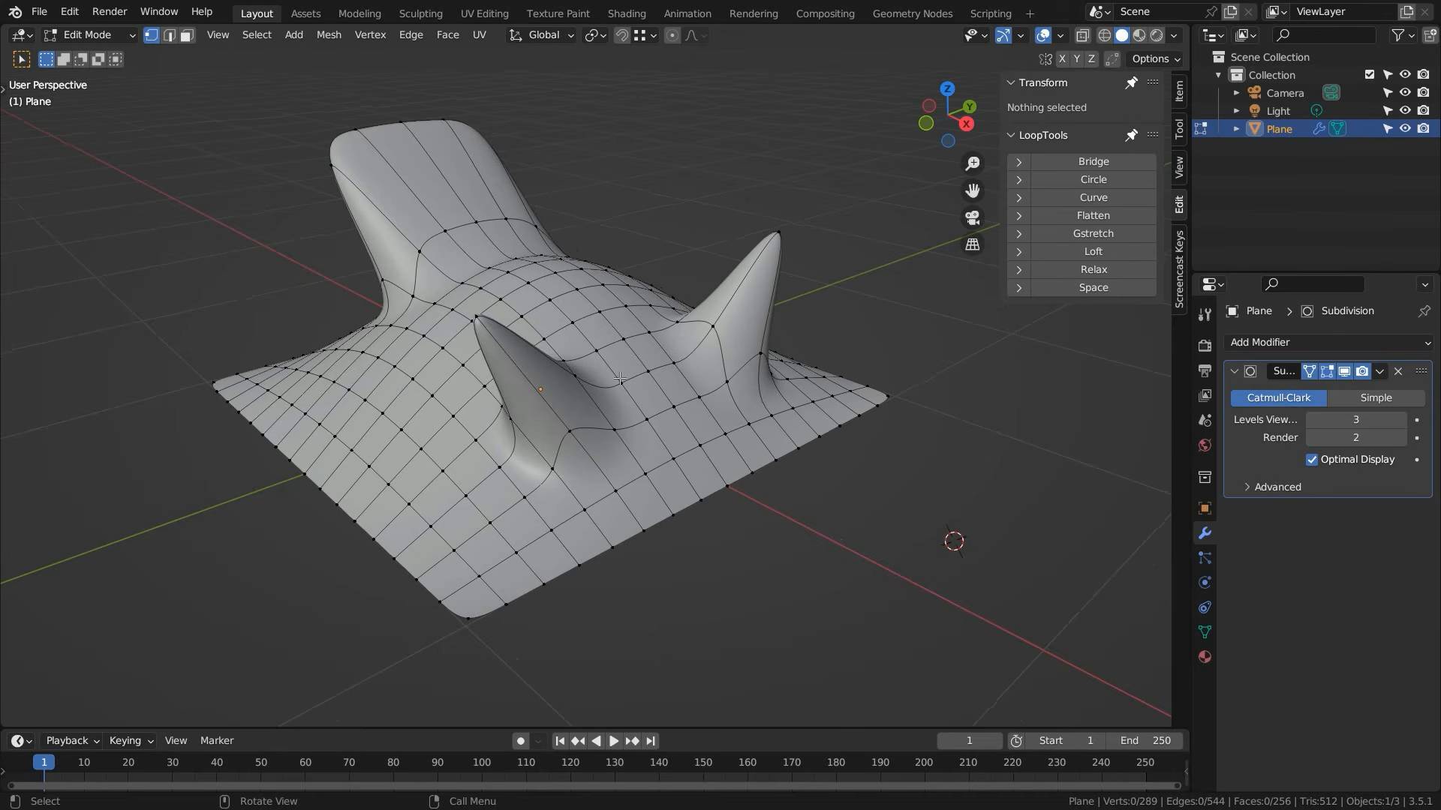
- Smooth away the two peaks by applying LoopTools Curve to every vertex of the plane except their two tips
middle_drag(550, 330, 494, 328)
click(476, 329)
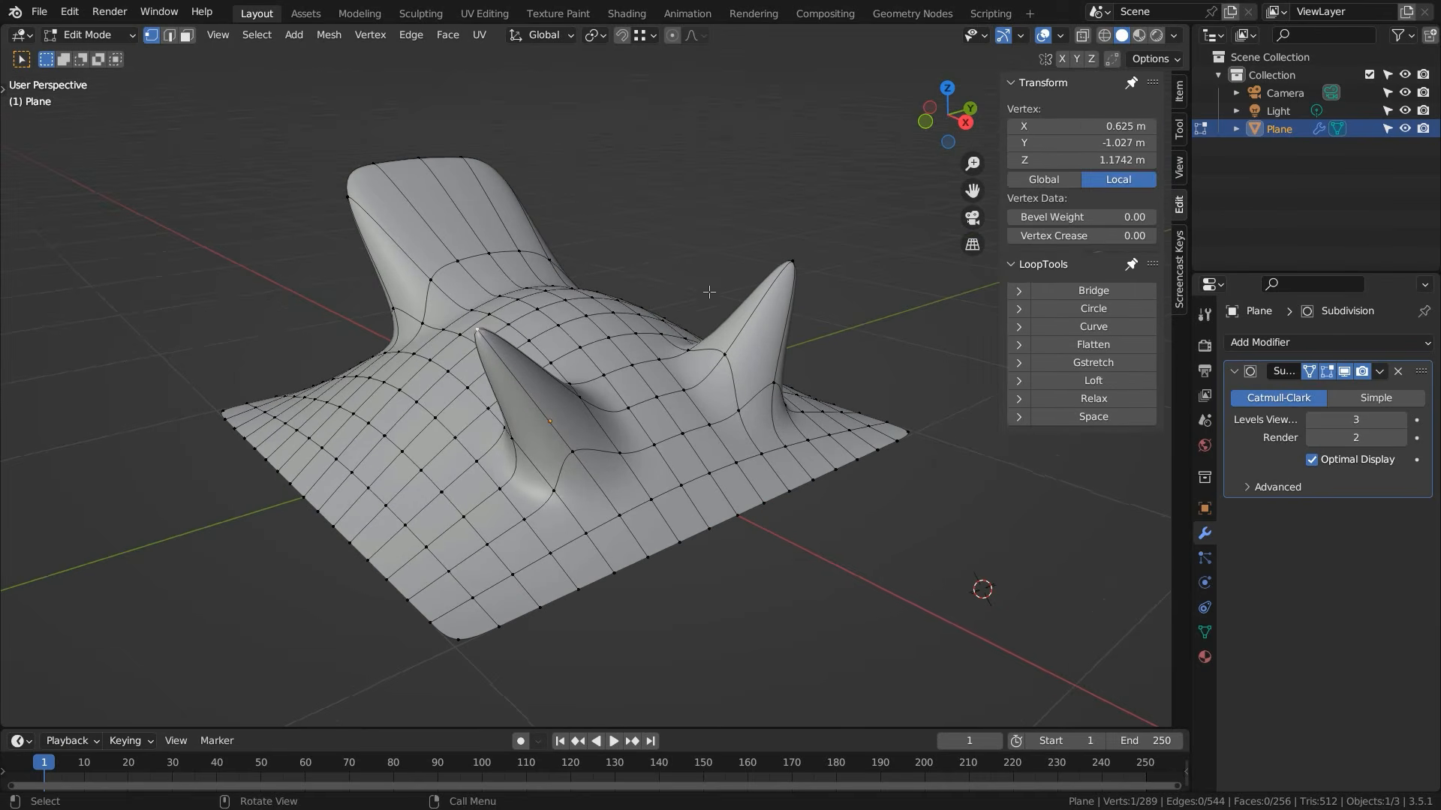
shift+click(791, 262)
key(ctrl+i)
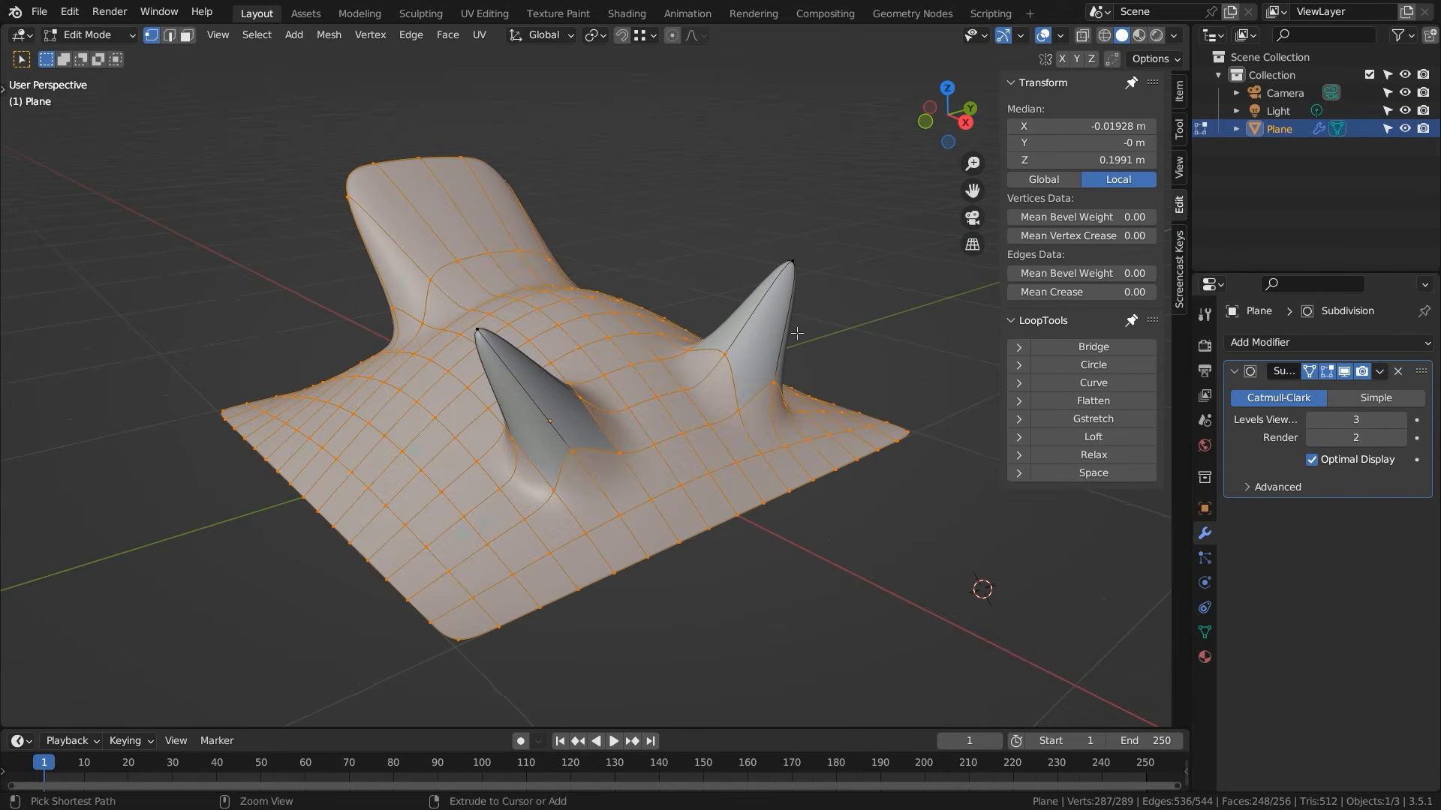
middle_drag(444, 414, 329, 383)
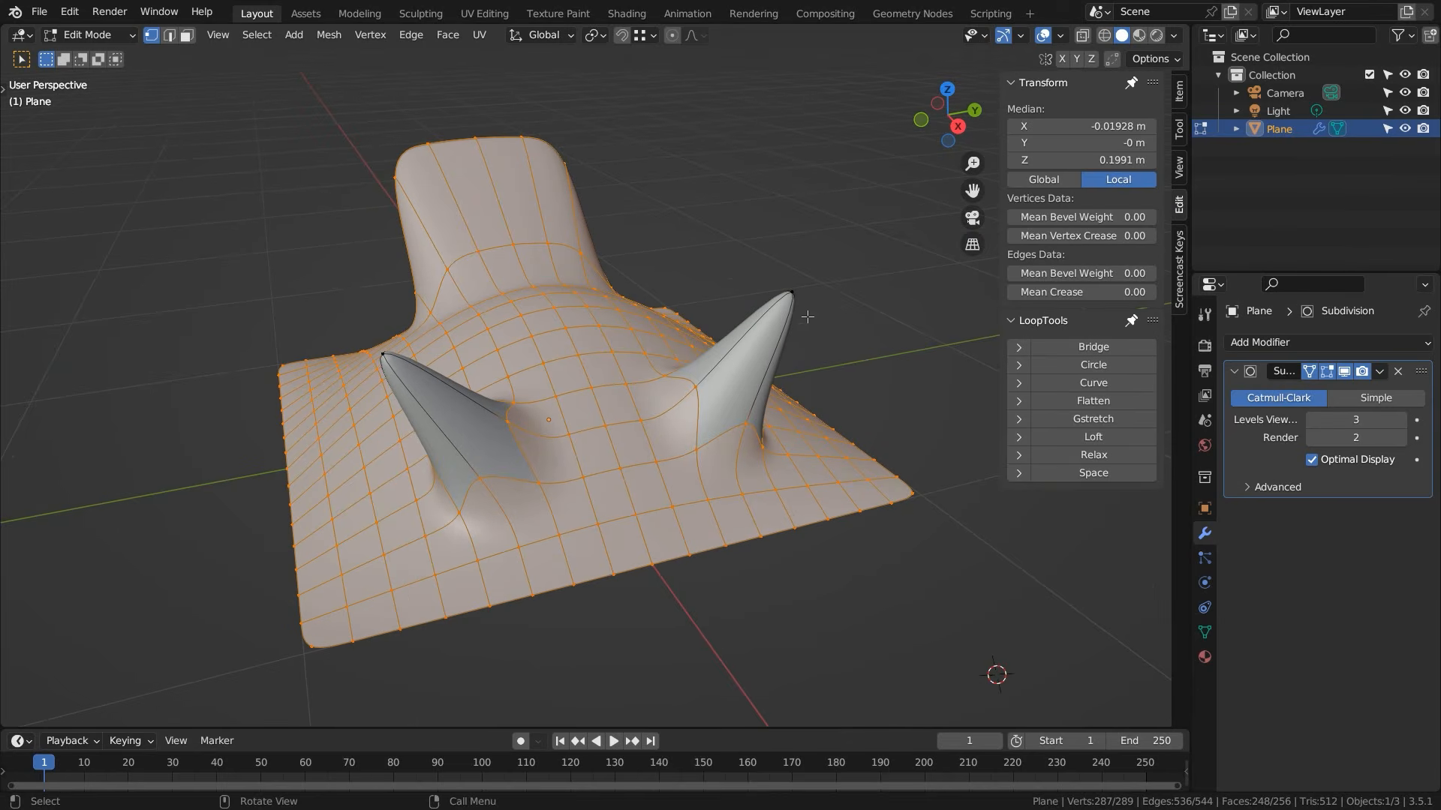
middle_drag(720, 339, 490, 389)
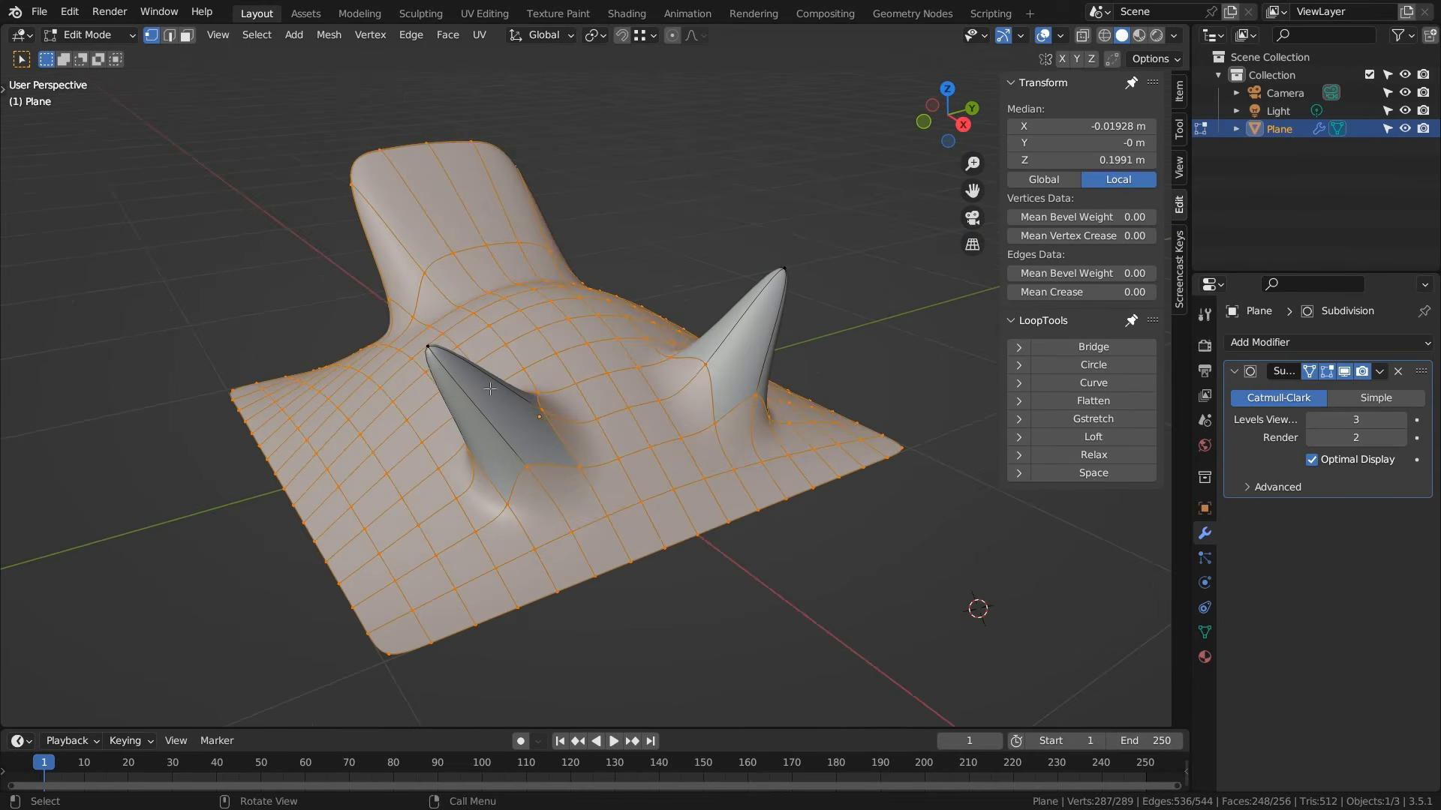
click(1069, 385)
- Inspect the smoothed areas around the former peaks, try a lower Curve influence and restore it to 100%
middle_drag(610, 445, 600, 396)
scroll(640, 408, up, 4)
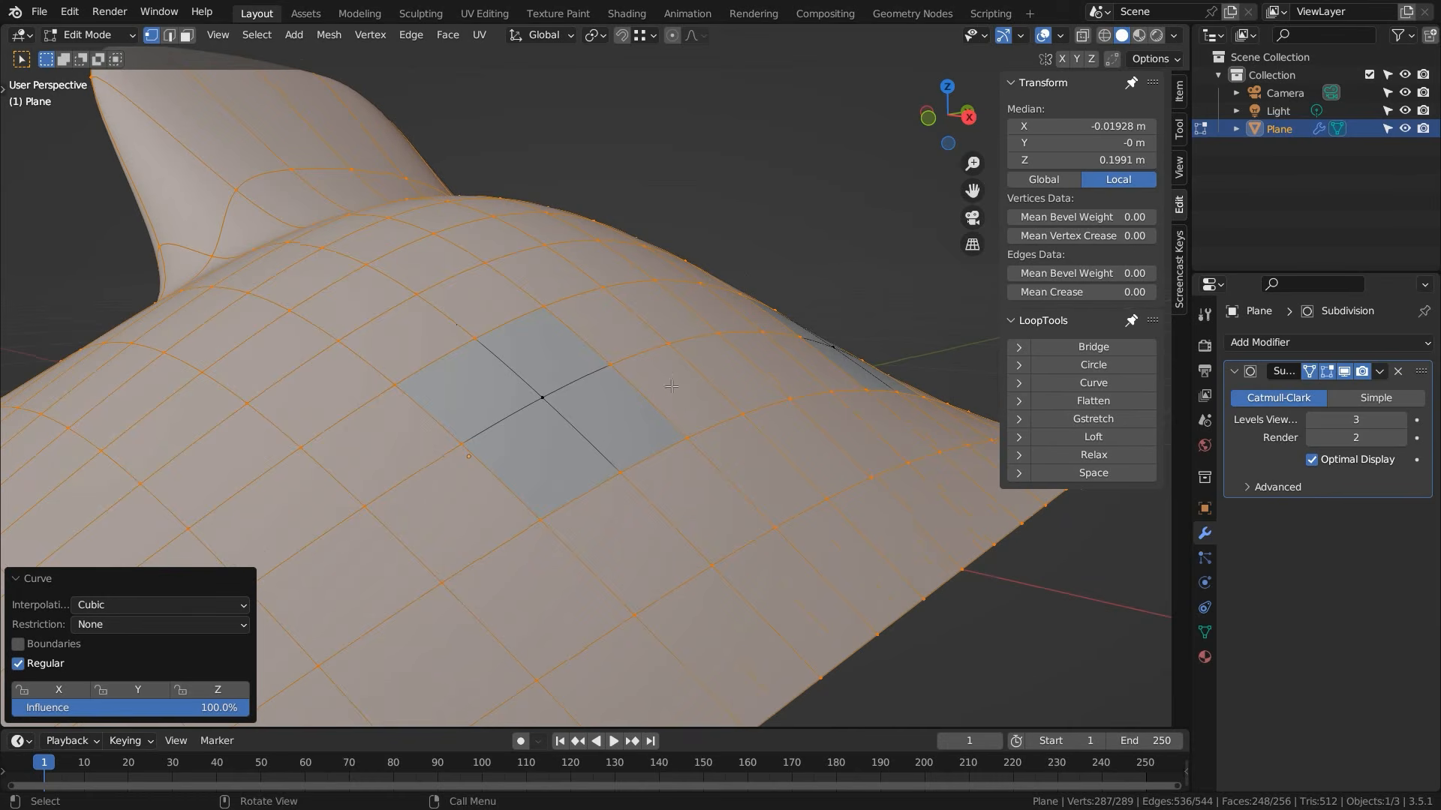
middle_drag(704, 361, 579, 374)
shift+middle_drag(395, 412, 526, 314)
scroll(495, 334, down, 3)
shift+middle_drag(441, 362, 549, 349)
scroll(441, 368, down, 2)
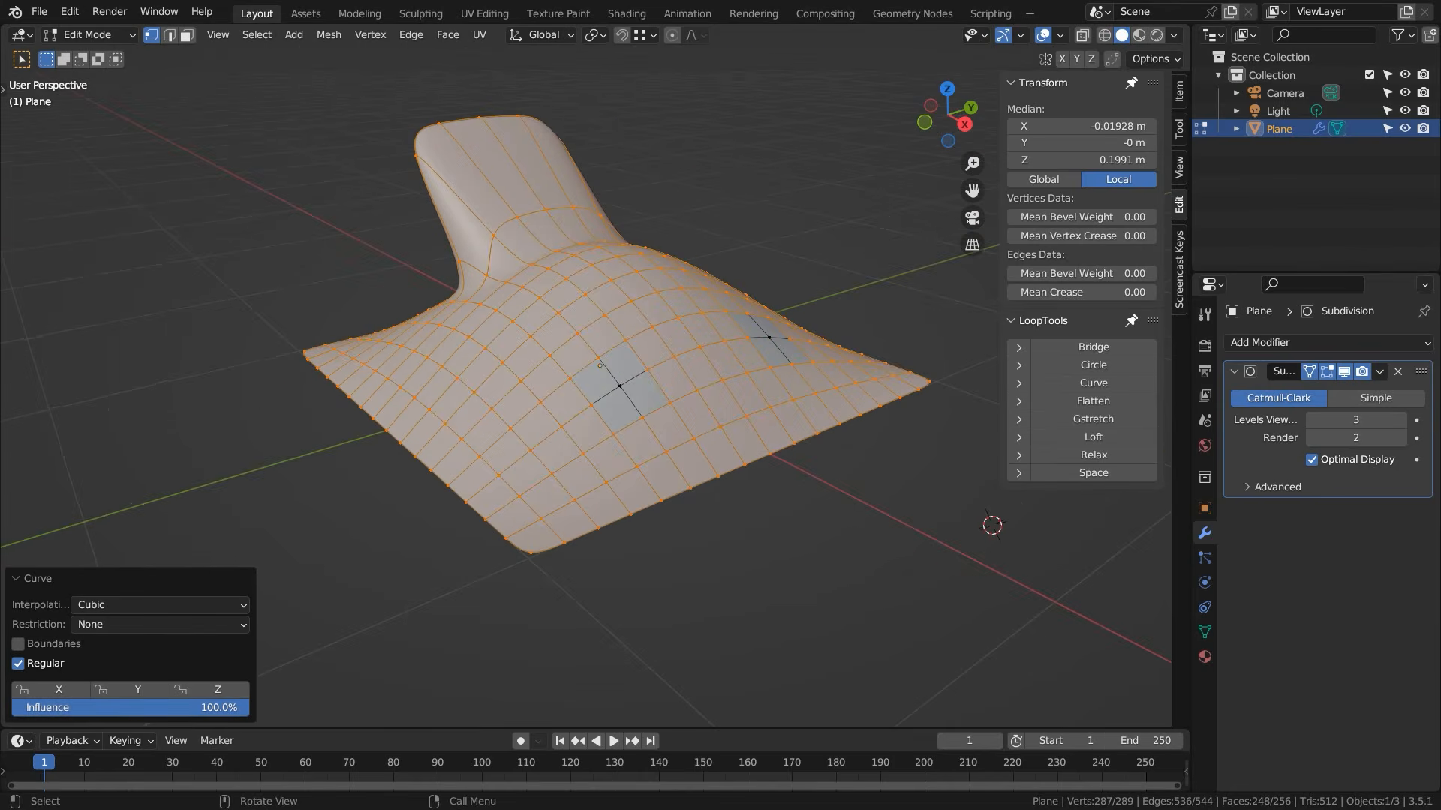
drag(235, 713, 155, 712)
drag(50, 708, 248, 708)
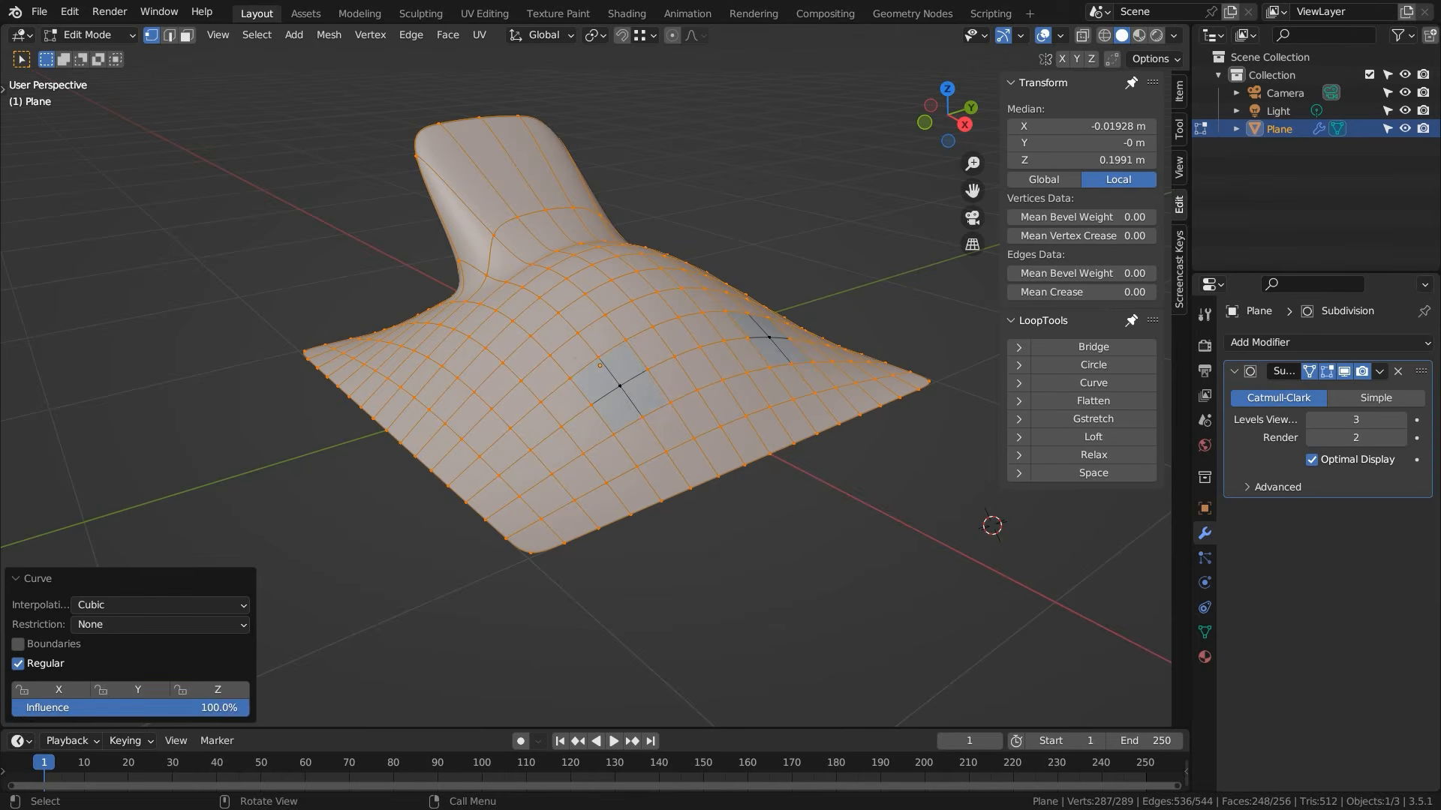
- Raise a straight row of vertices across the dome's crown by about 0.35 m along Z and rotate it about Z
click(538, 297)
ctrl+shift+click(687, 266)
key(g)
key(z)
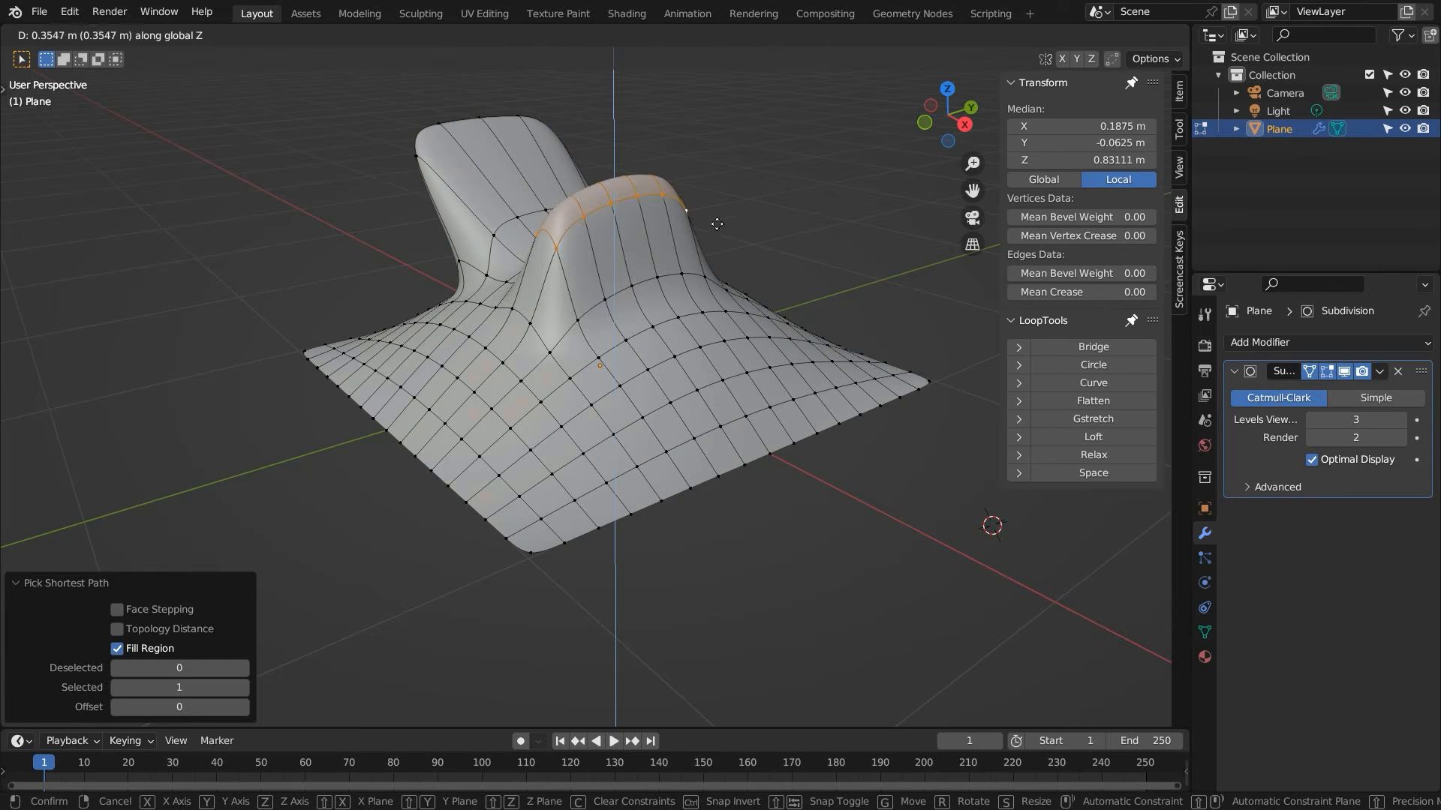
click(717, 223)
key(r)
key(z)
click(665, 301)
- Smooth away the tall negative-X ridge by applying LoopTools Curve to every vertex except the five along its top edge
middle_drag(665, 301, 739, 341)
click(280, 225)
middle_drag(279, 225, 780, 333)
shift+click(787, 334)
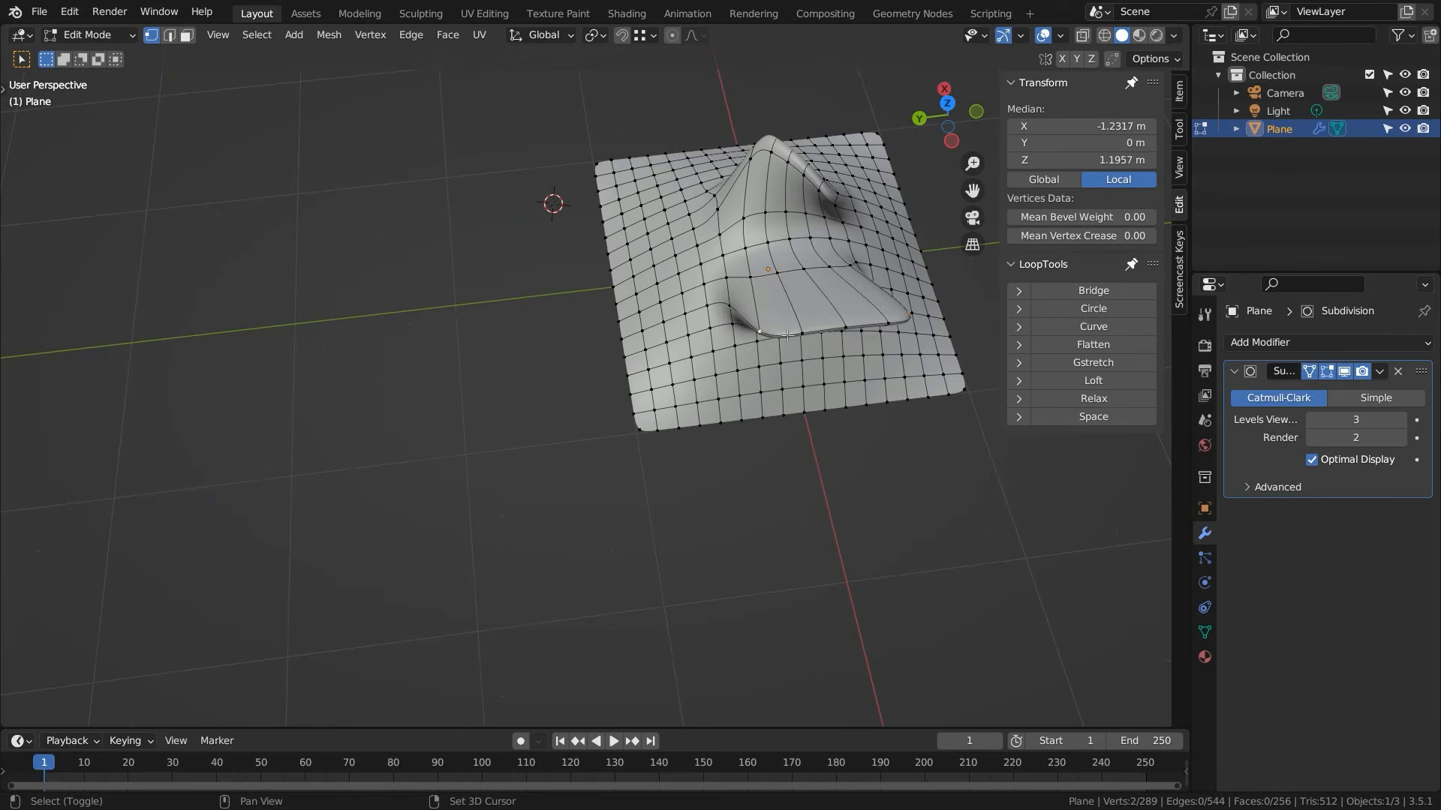
shift+click(802, 334)
shift+click(846, 328)
shift+click(888, 324)
middle_drag(889, 324, 792, 402)
middle_drag(791, 402, 874, 392)
scroll(761, 381, up, 2)
key(ctrl+i)
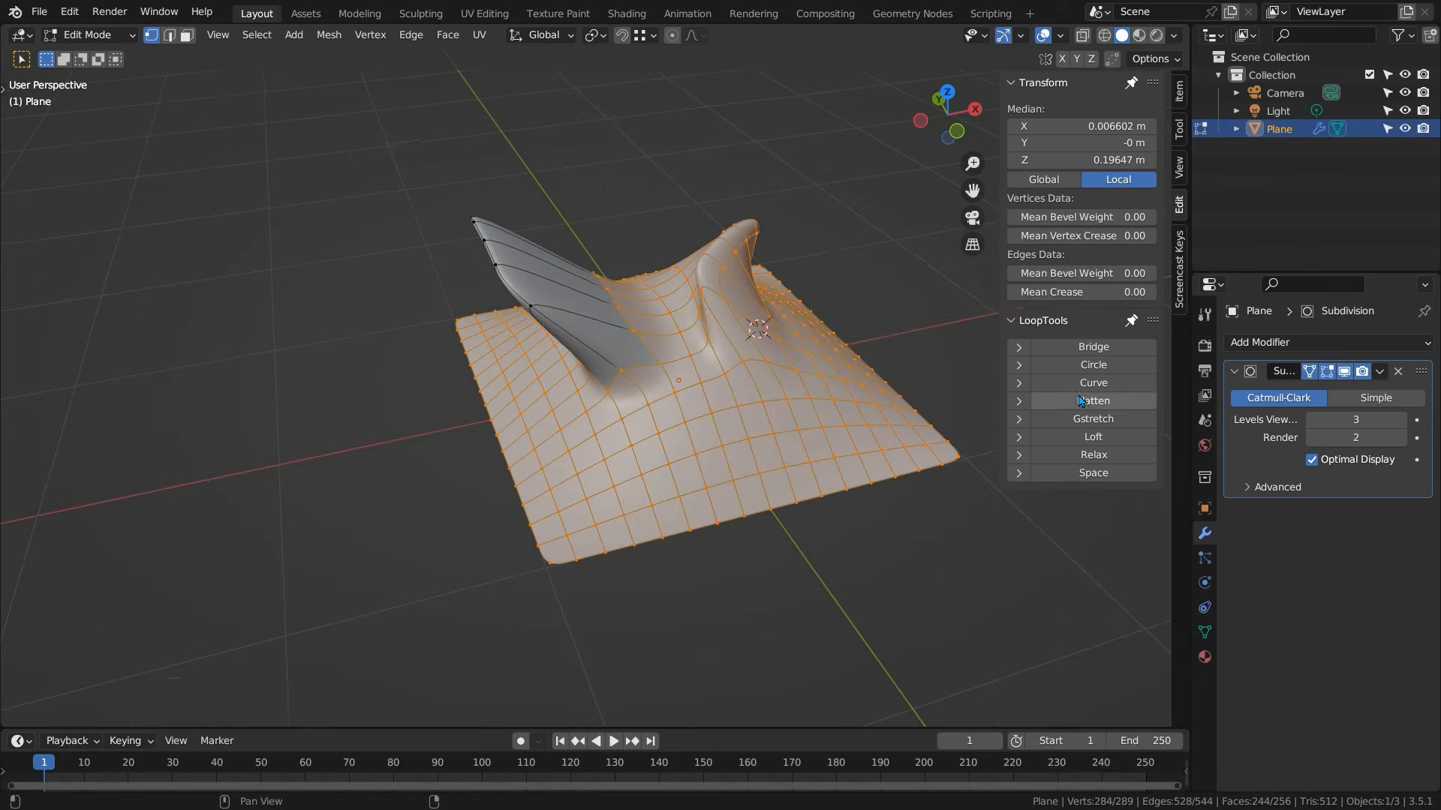
click(1081, 383)
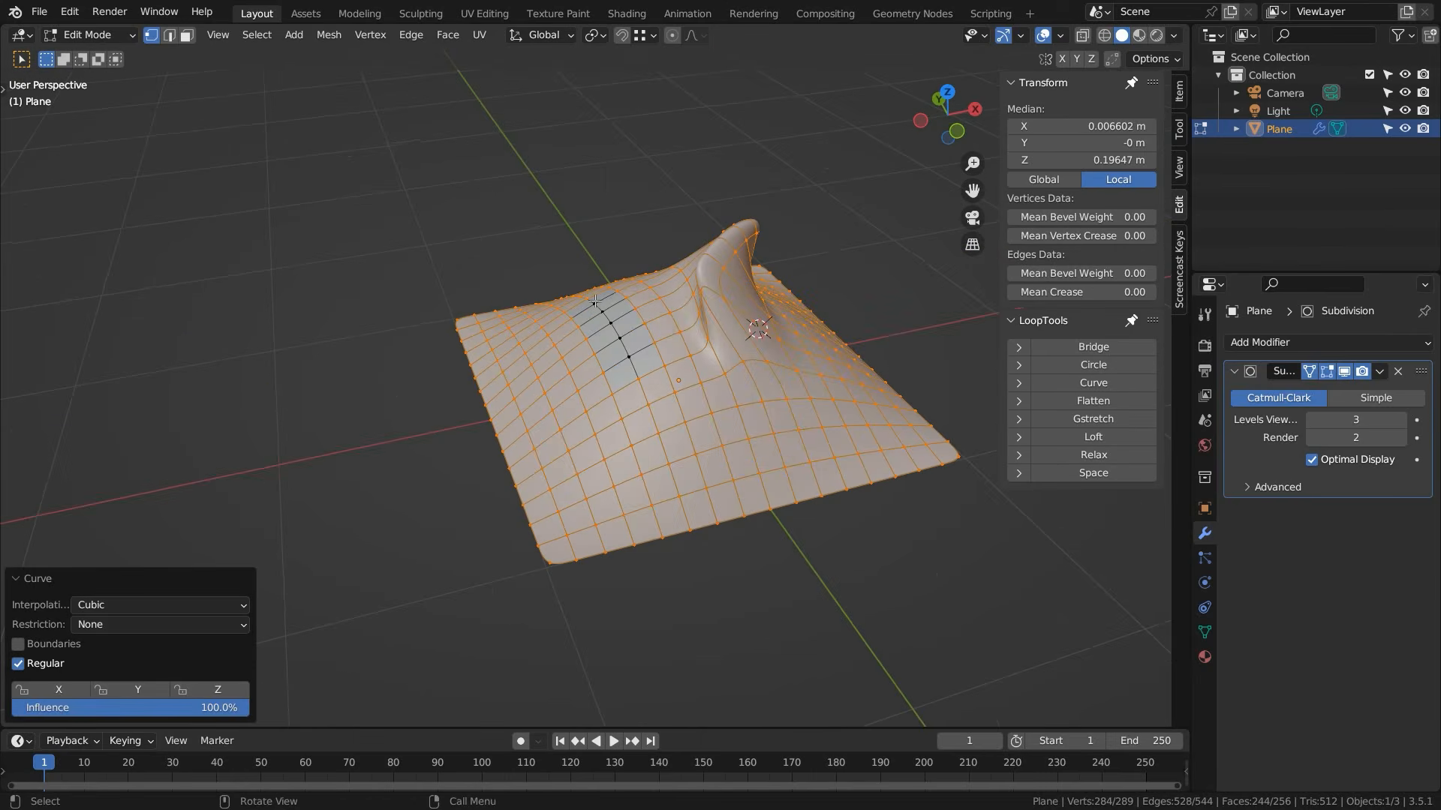
- Flatten the plane by applying LoopTools Curve to its two opposite X-side border loops, and lower the Curve influence
middle_drag(617, 321, 479, 379)
middle_drag(458, 409, 508, 279)
middle_drag(471, 386, 412, 393)
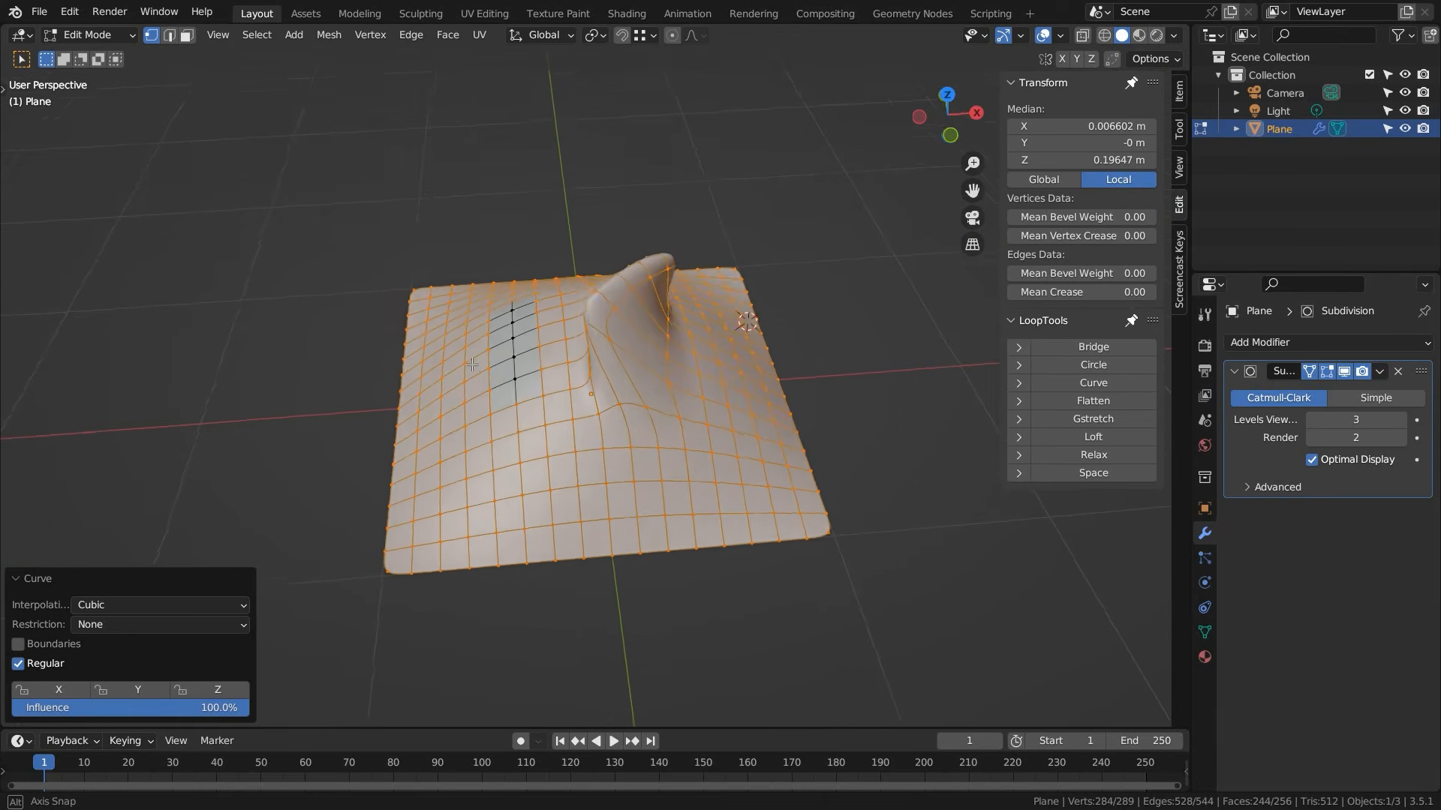
alt+click(412, 394)
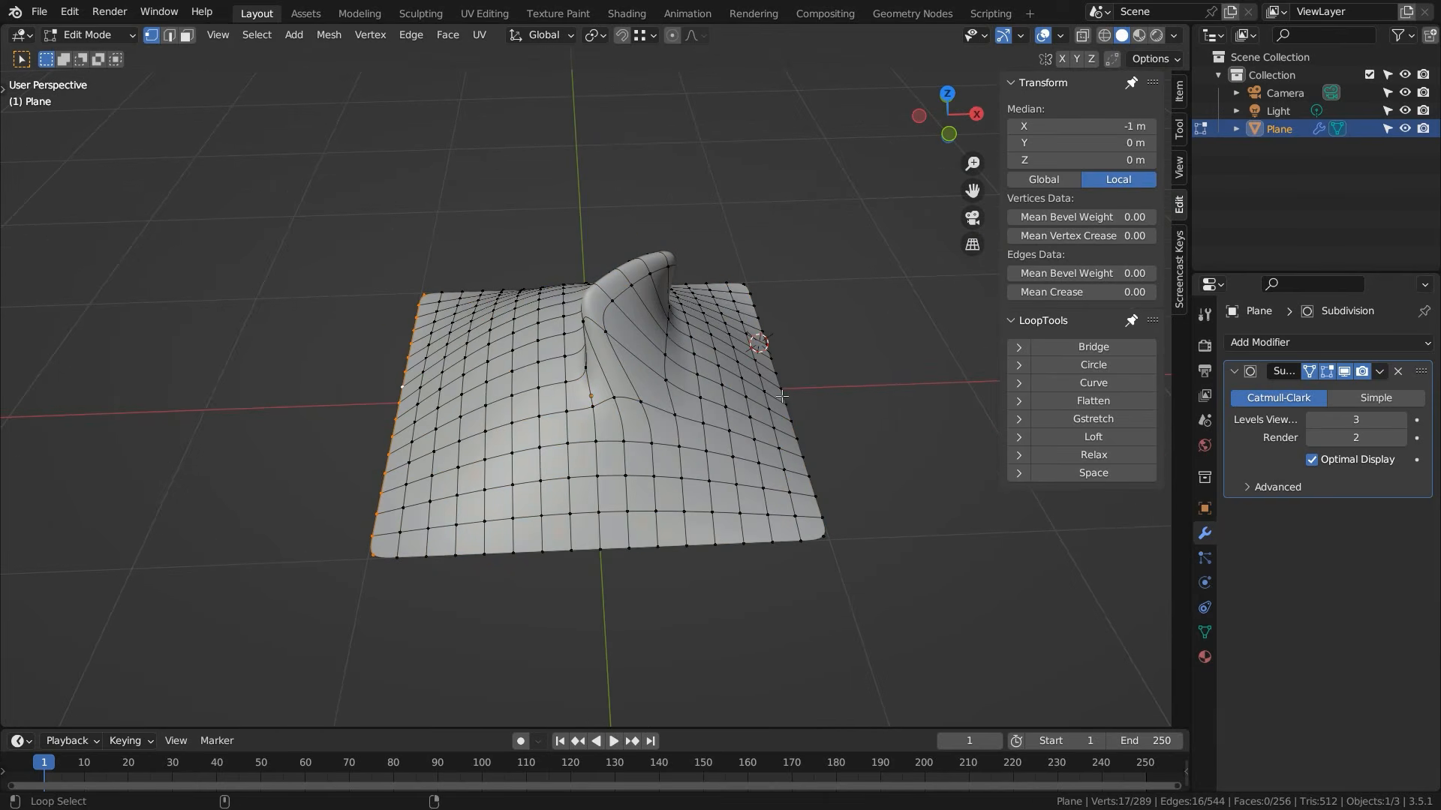
click(1115, 383)
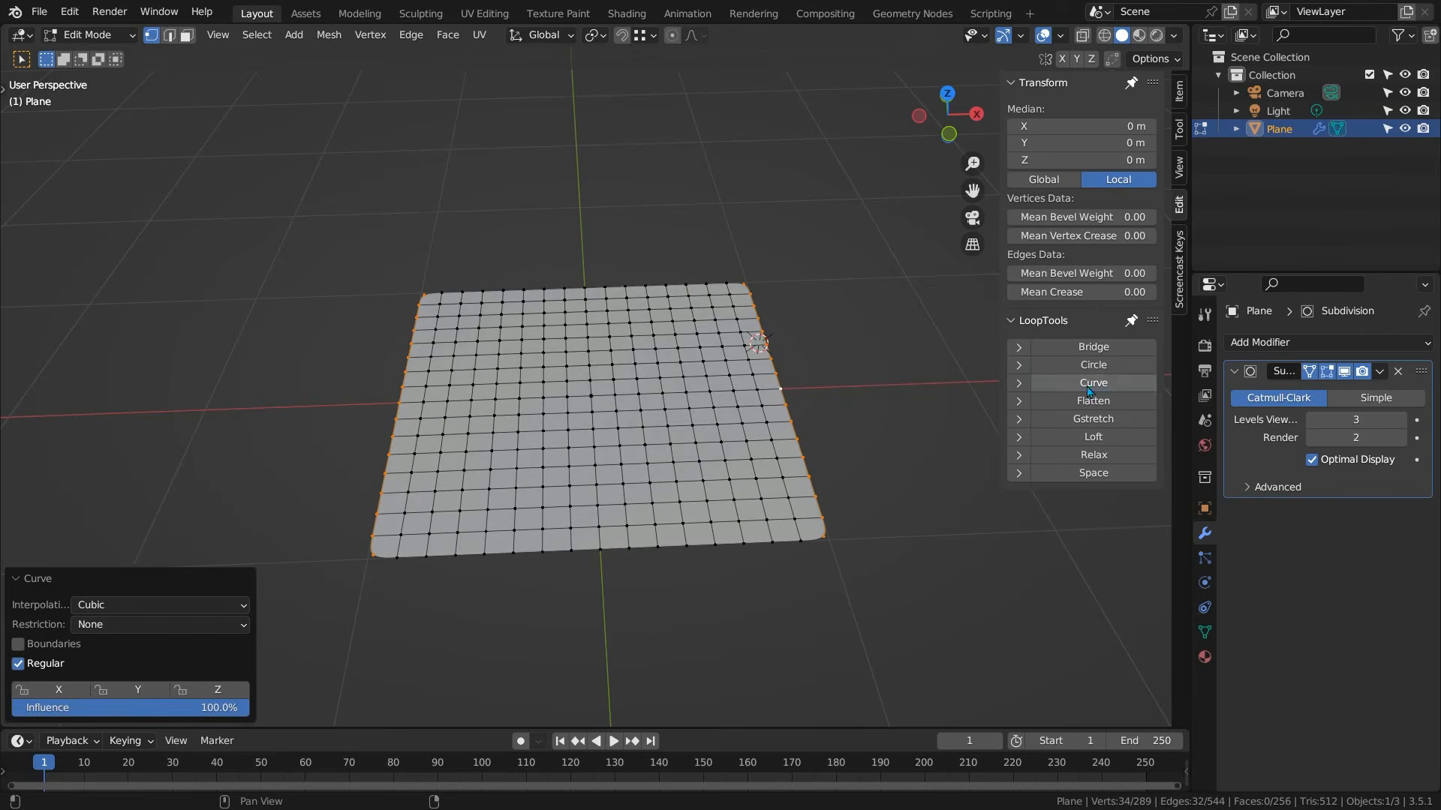
middle_drag(373, 604, 510, 527)
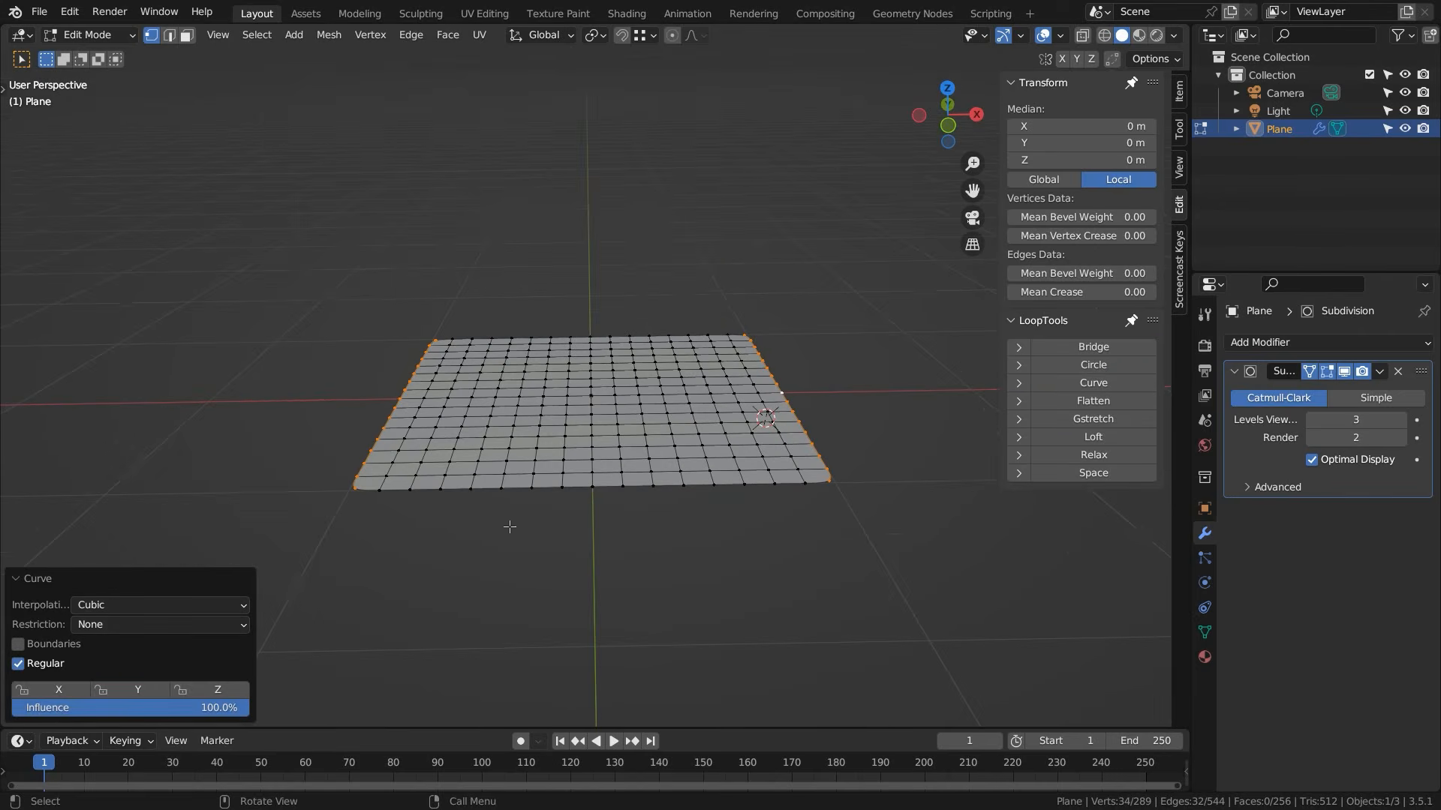
drag(240, 707, 13, 707)
middle_drag(597, 339, 851, 408)
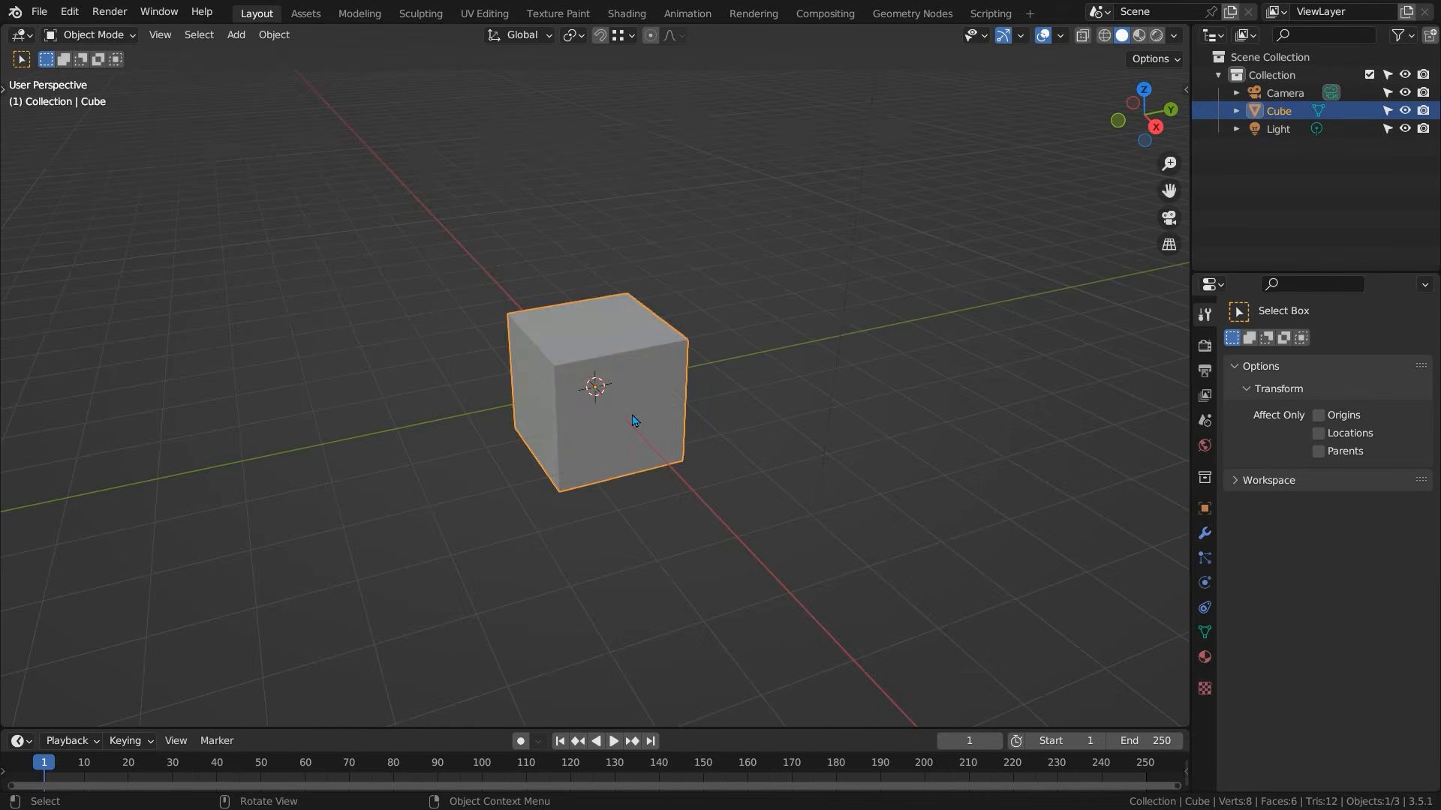
- Replace the cube with a smooth-shaded torus and give it a Subdivision modifier at level 2
key(Delete)
key(shift+a)
mouse_move(643, 457)
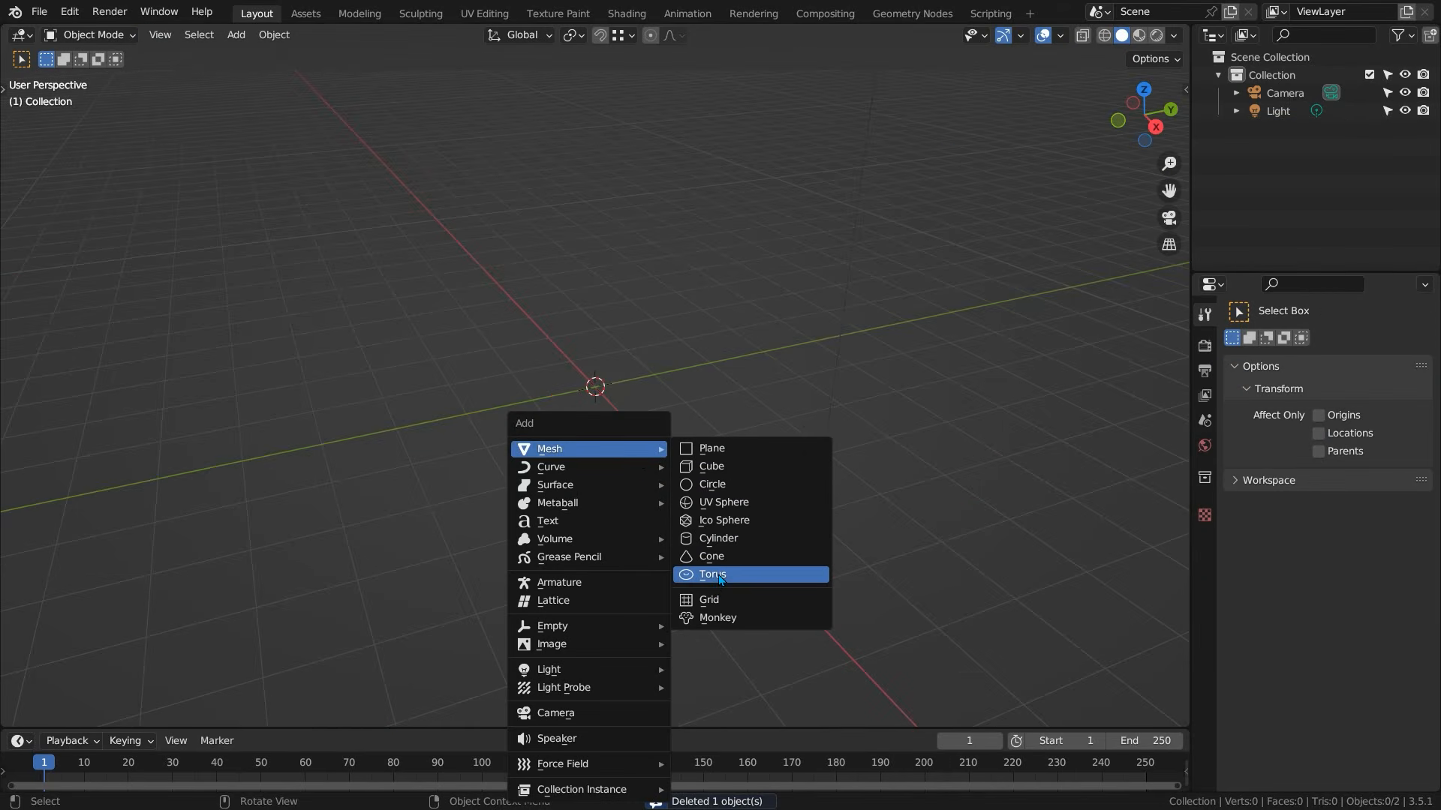
click(719, 576)
right_click(640, 448)
click(593, 420)
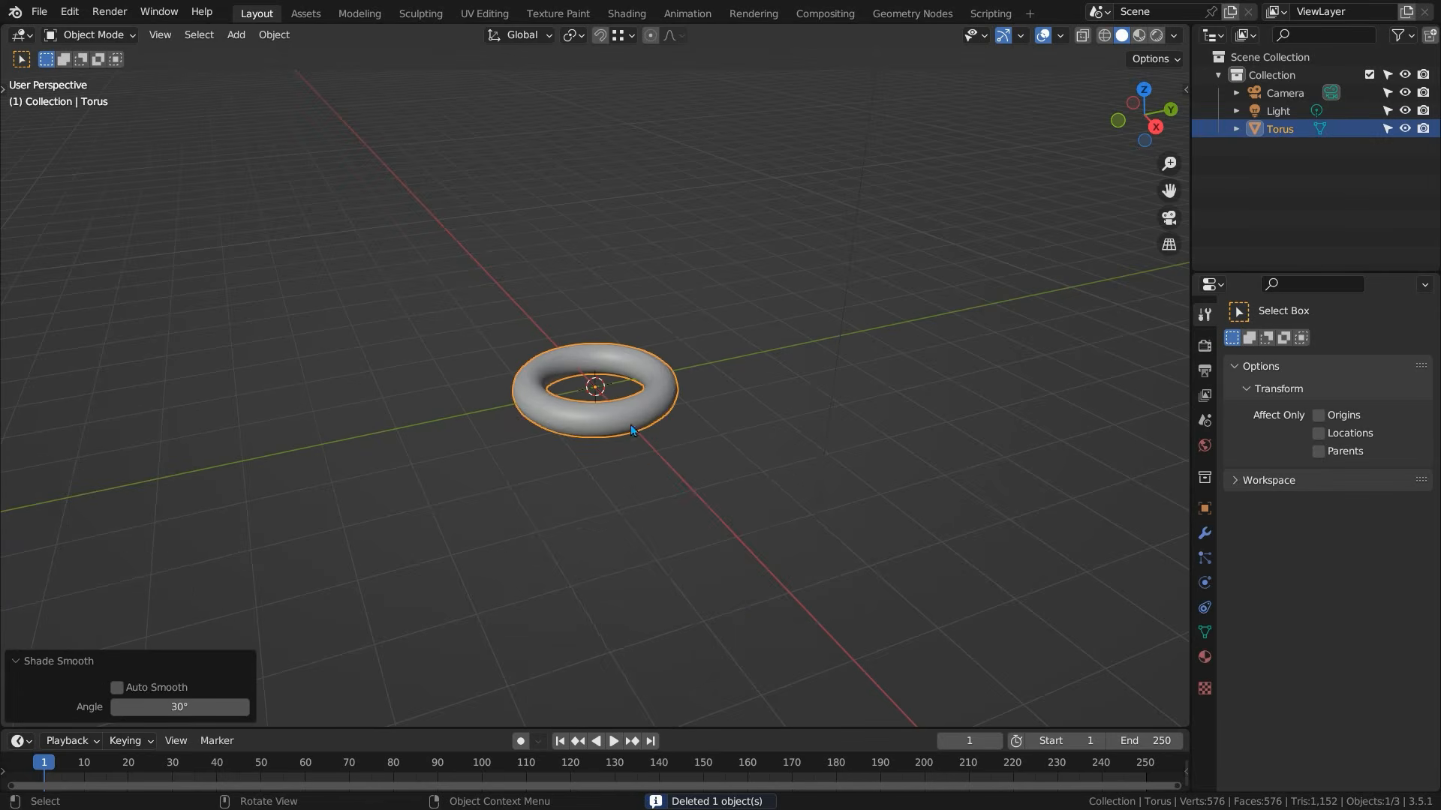
key(ctrl+2)
ctrl+middle_drag(624, 471, 644, 333)
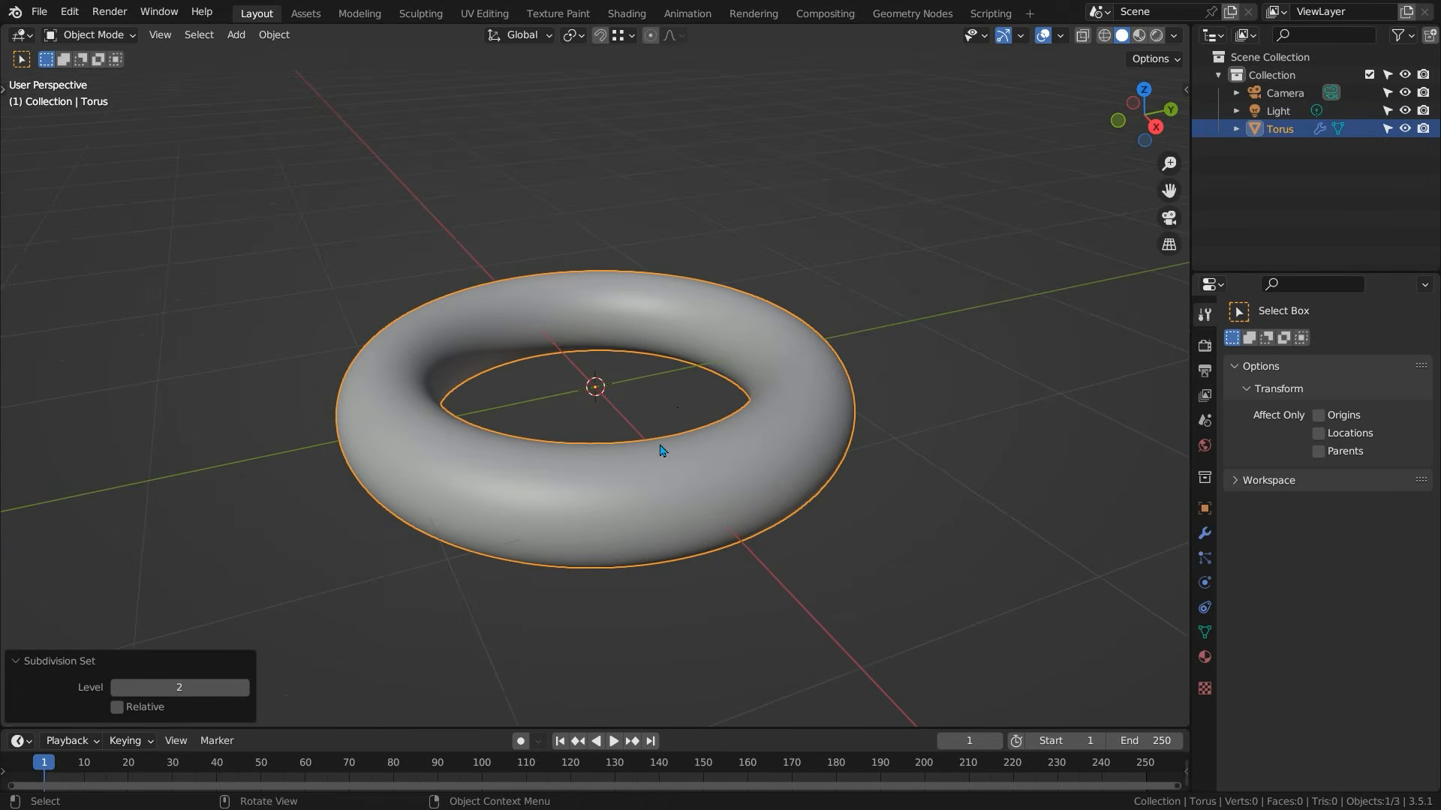
- Twist the torus 67.8° about X with a Simple Deform modifier, apply that modifier and enter Edit Mode
click(1205, 535)
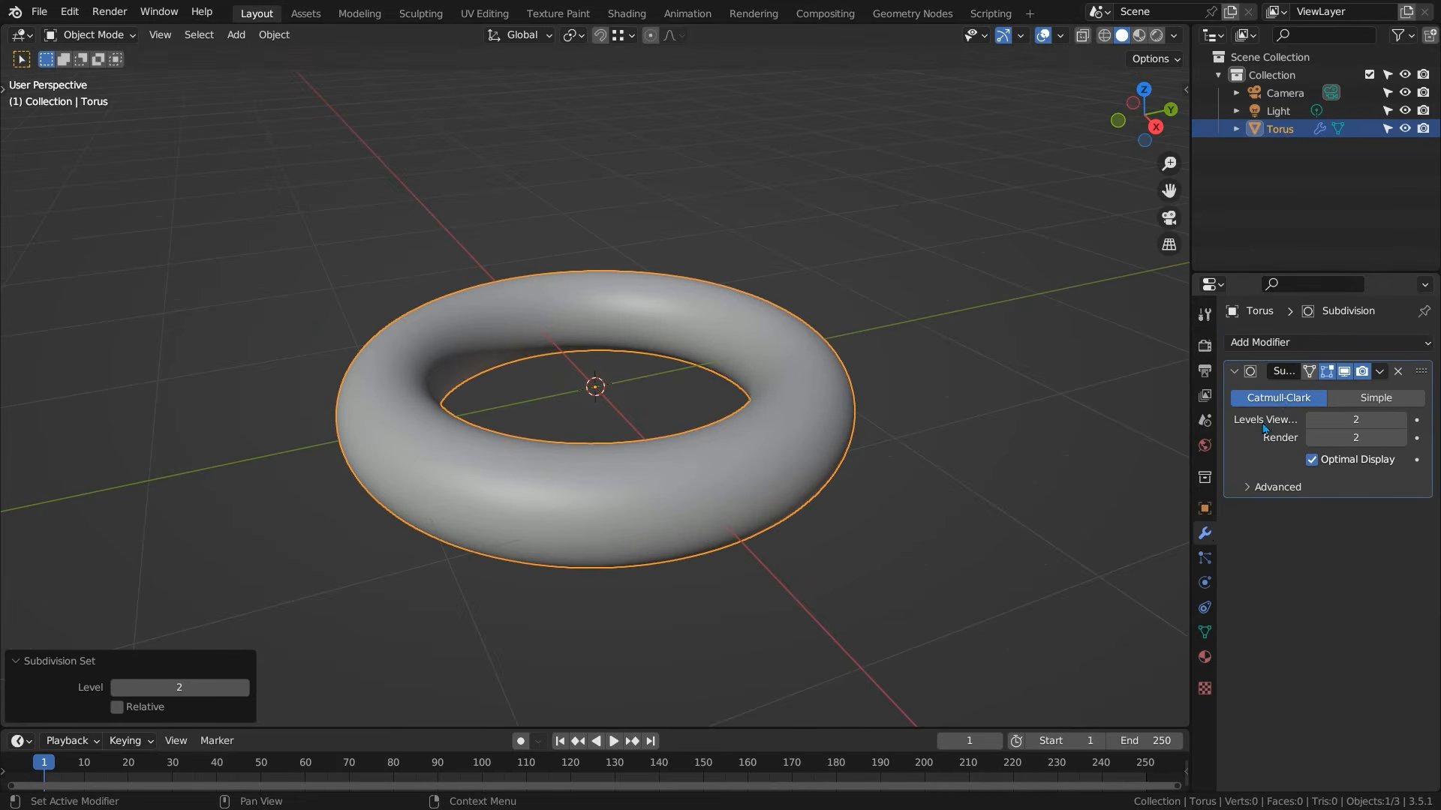
click(1303, 341)
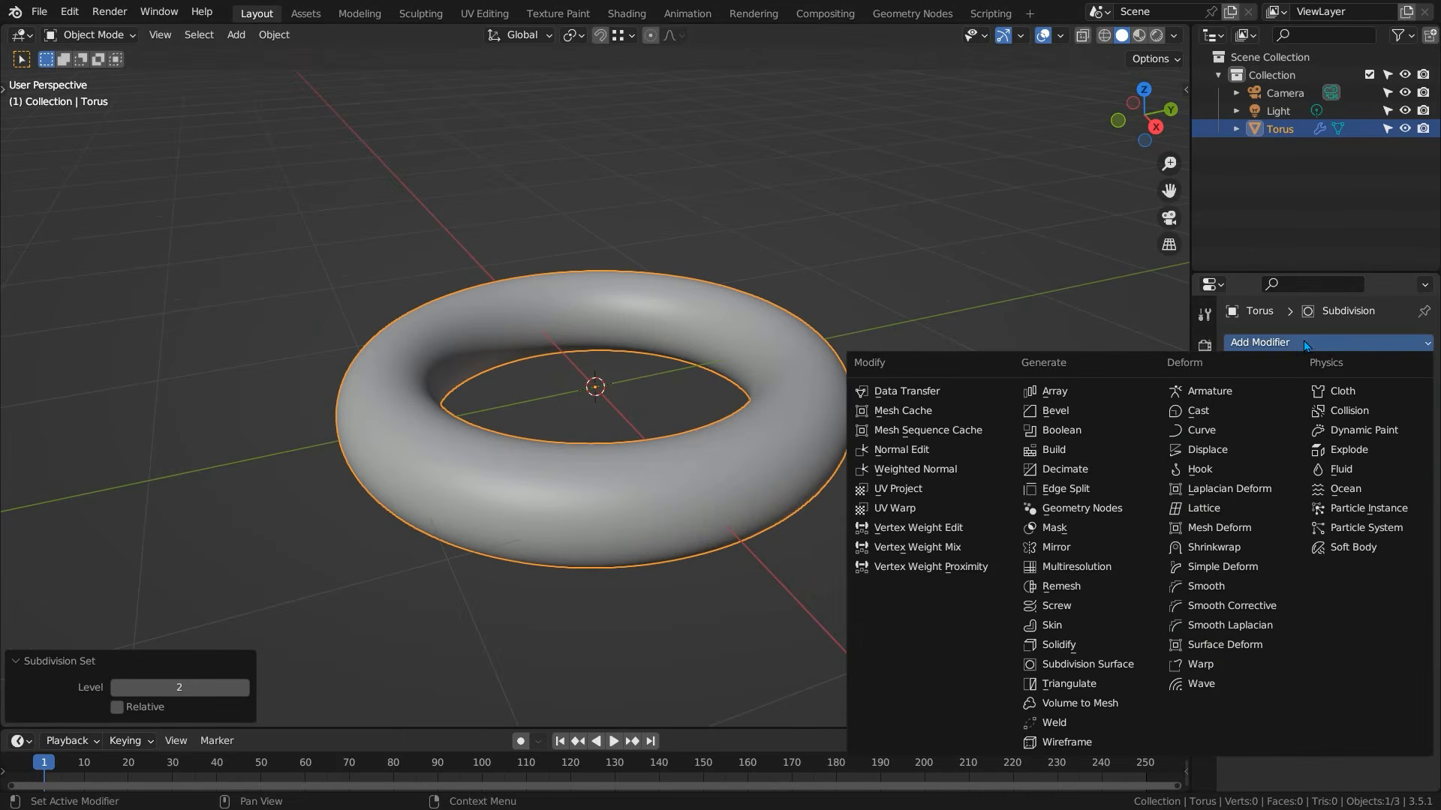
click(1220, 567)
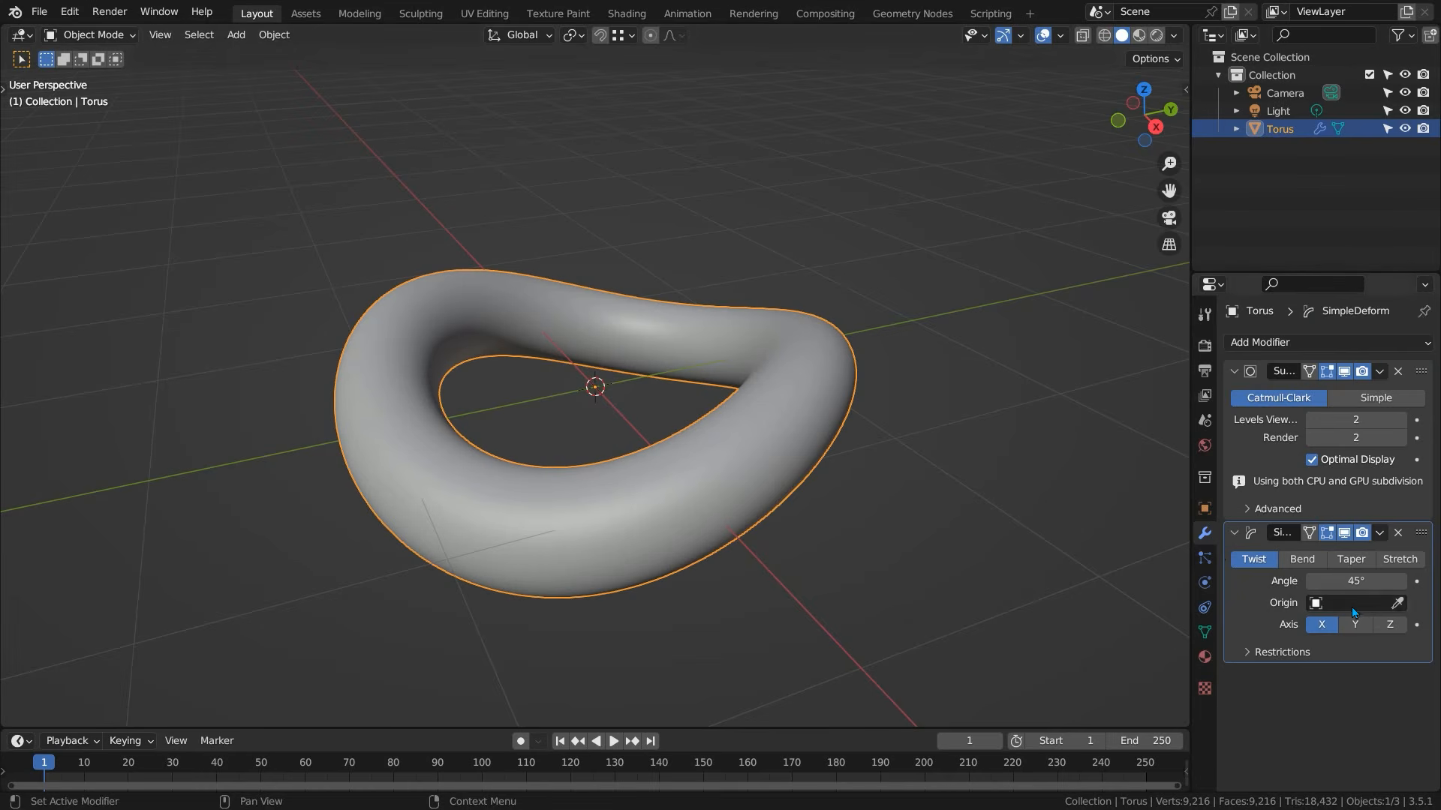
drag(1355, 581, 1421, 581)
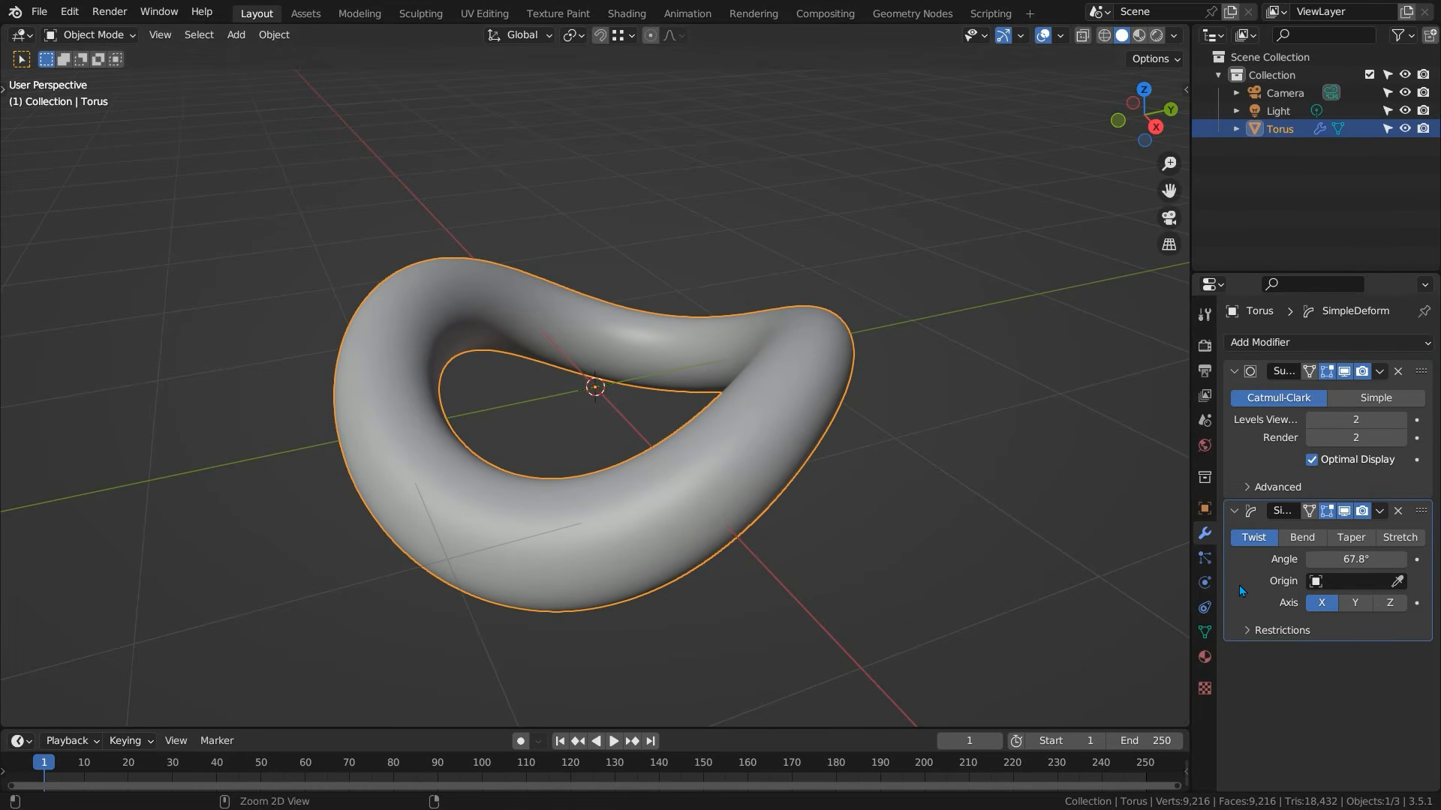
key(ctrl+a)
key(Tab)
middle_drag(665, 471, 606, 408)
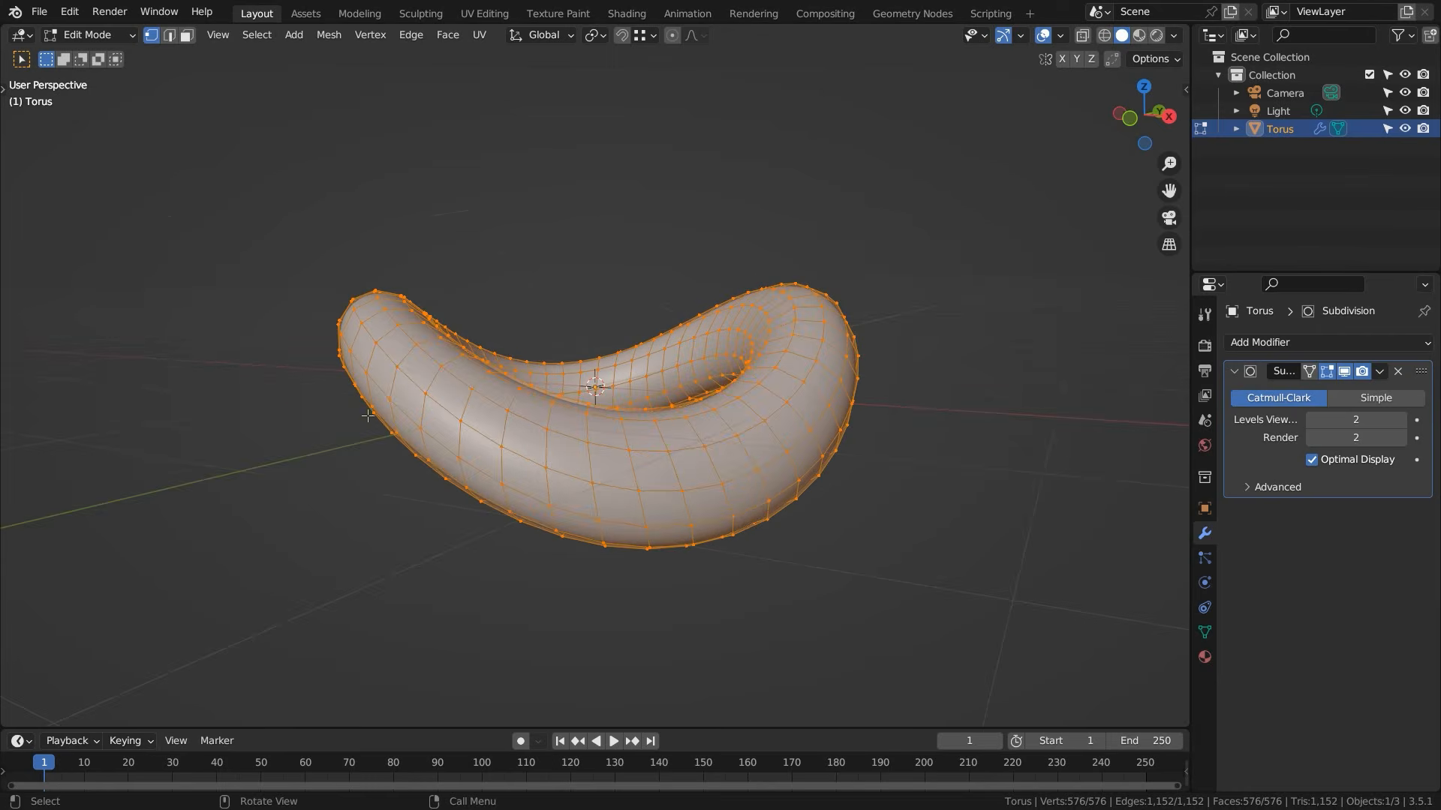
- Try to pull three adjacent vertices on the torus's side outward by about -2.1 m in X, -1.55 m in Y and -0.71 m in Z
click(366, 375)
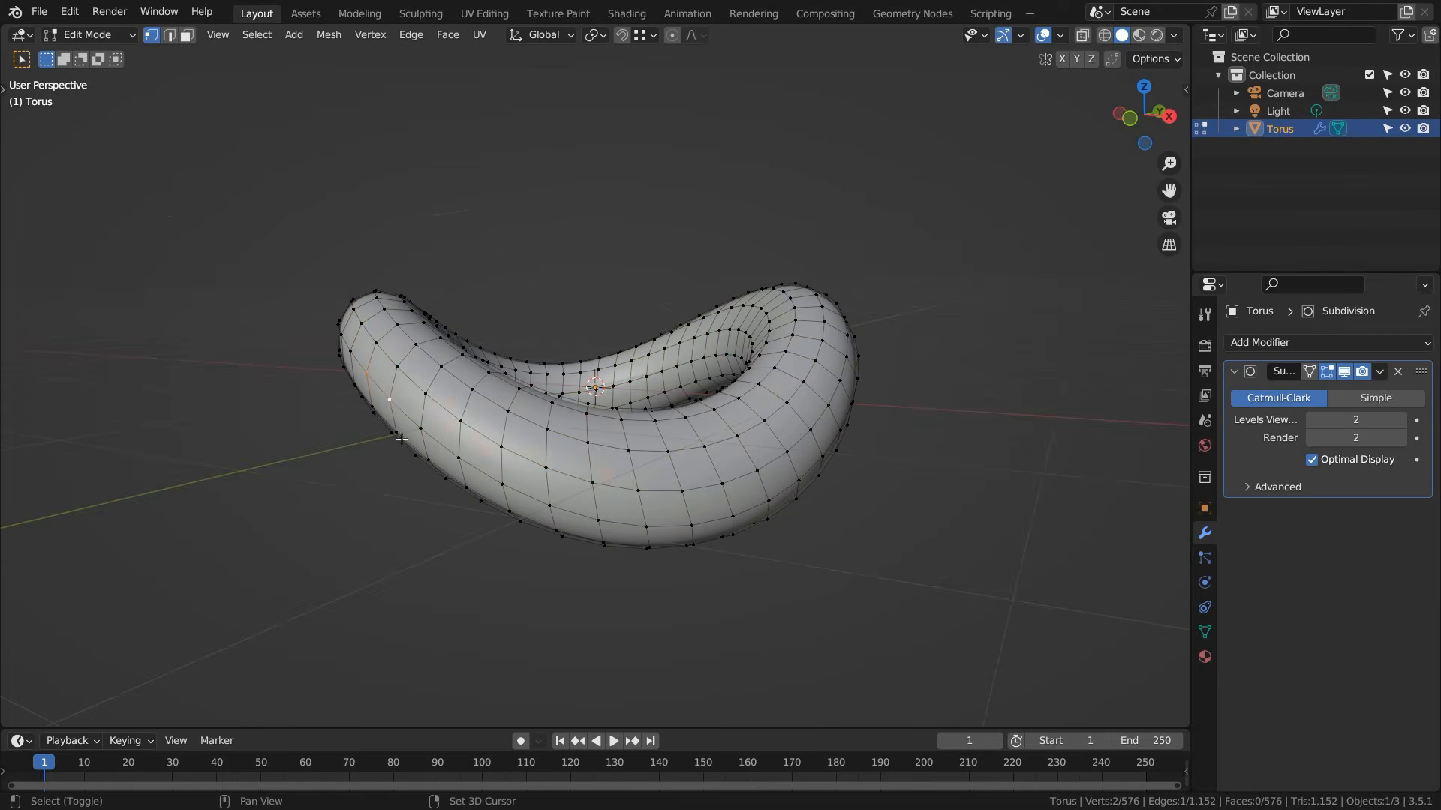
shift+middle_drag(472, 436, 527, 396)
key(g)
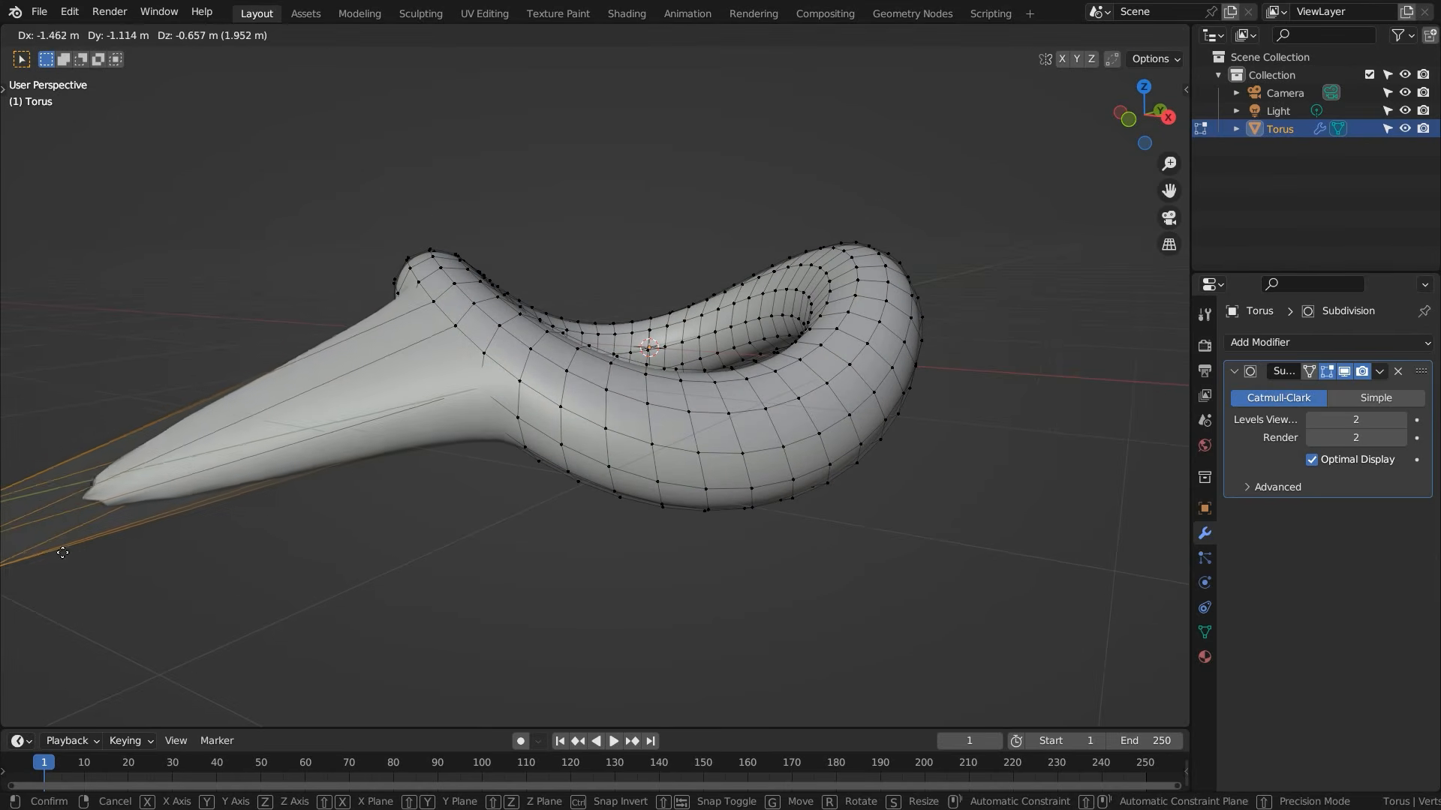
click(1033, 575)
- Select the edge loop running along the top of the torus and thin it with Checker Deselect, set to 7 deselected and 1 selected
middle_drag(970, 452, 638, 492)
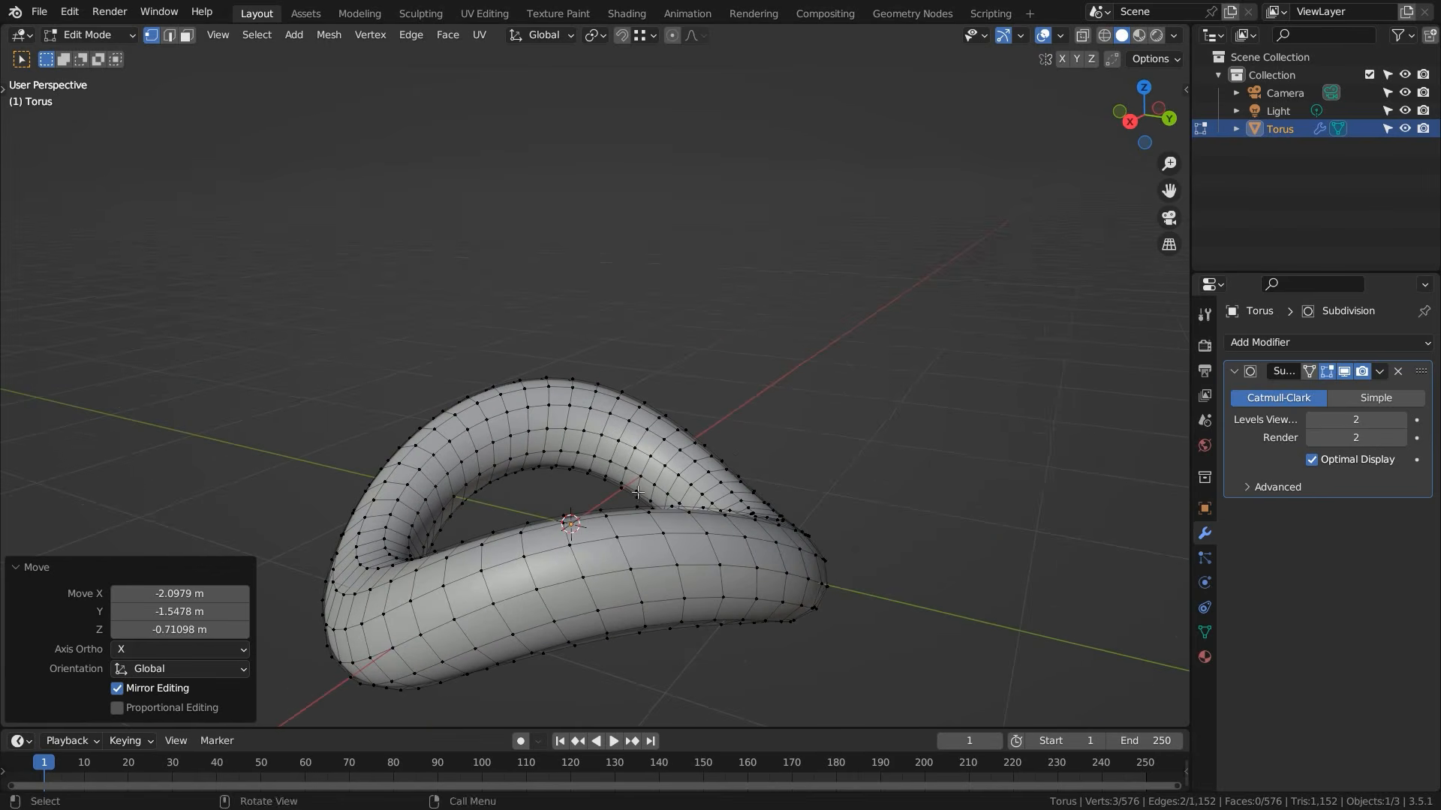
middle_drag(518, 512, 475, 571)
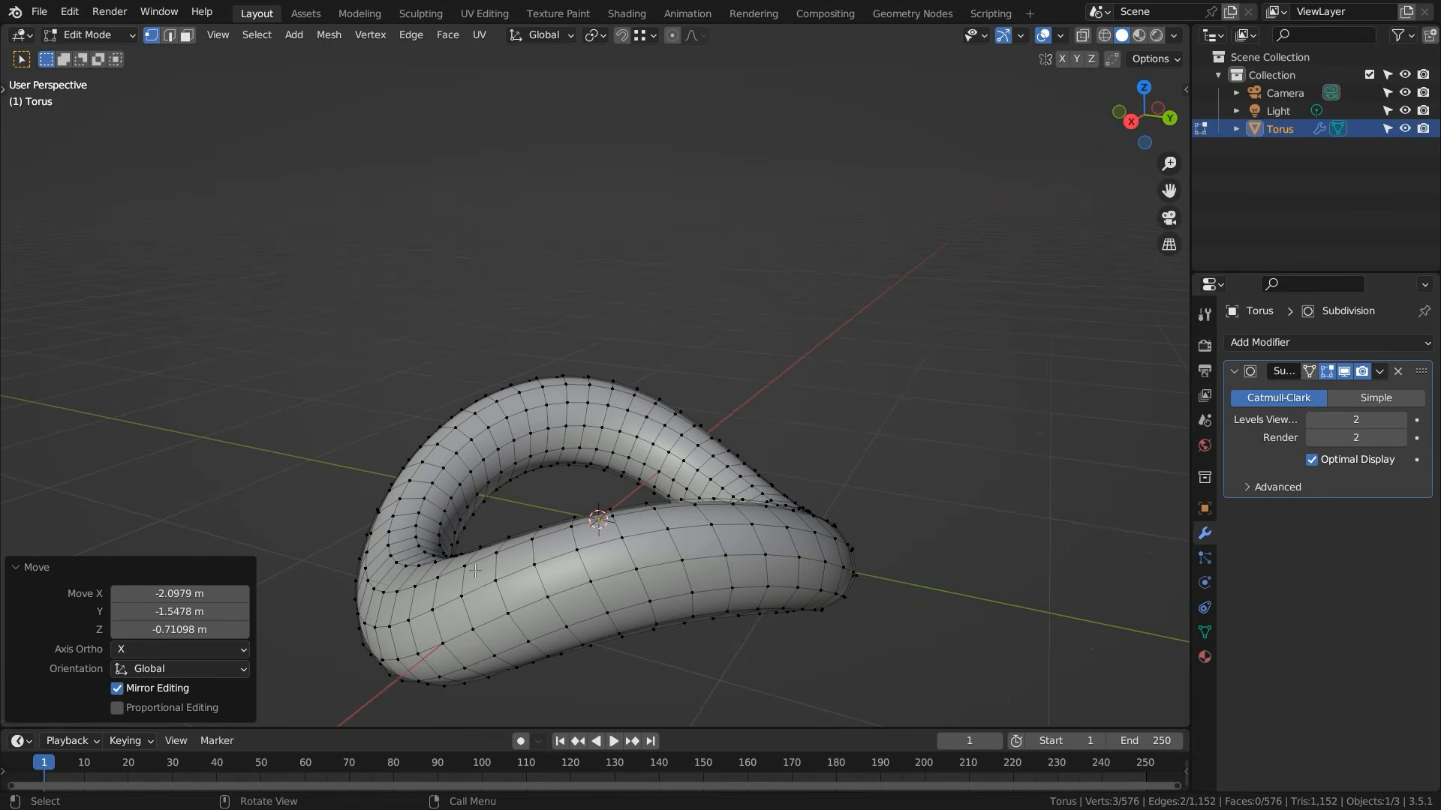
alt+click(390, 553)
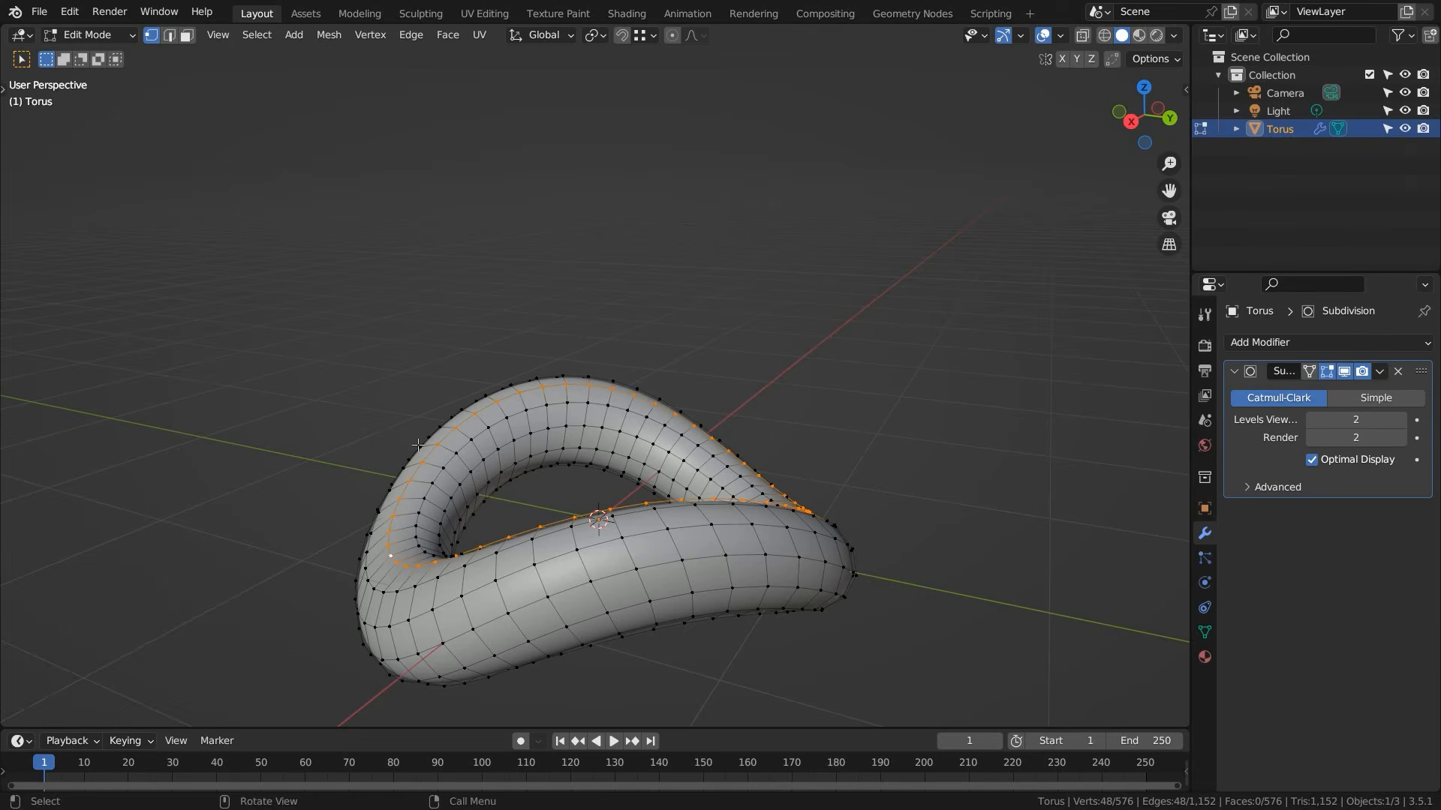
click(259, 38)
click(318, 194)
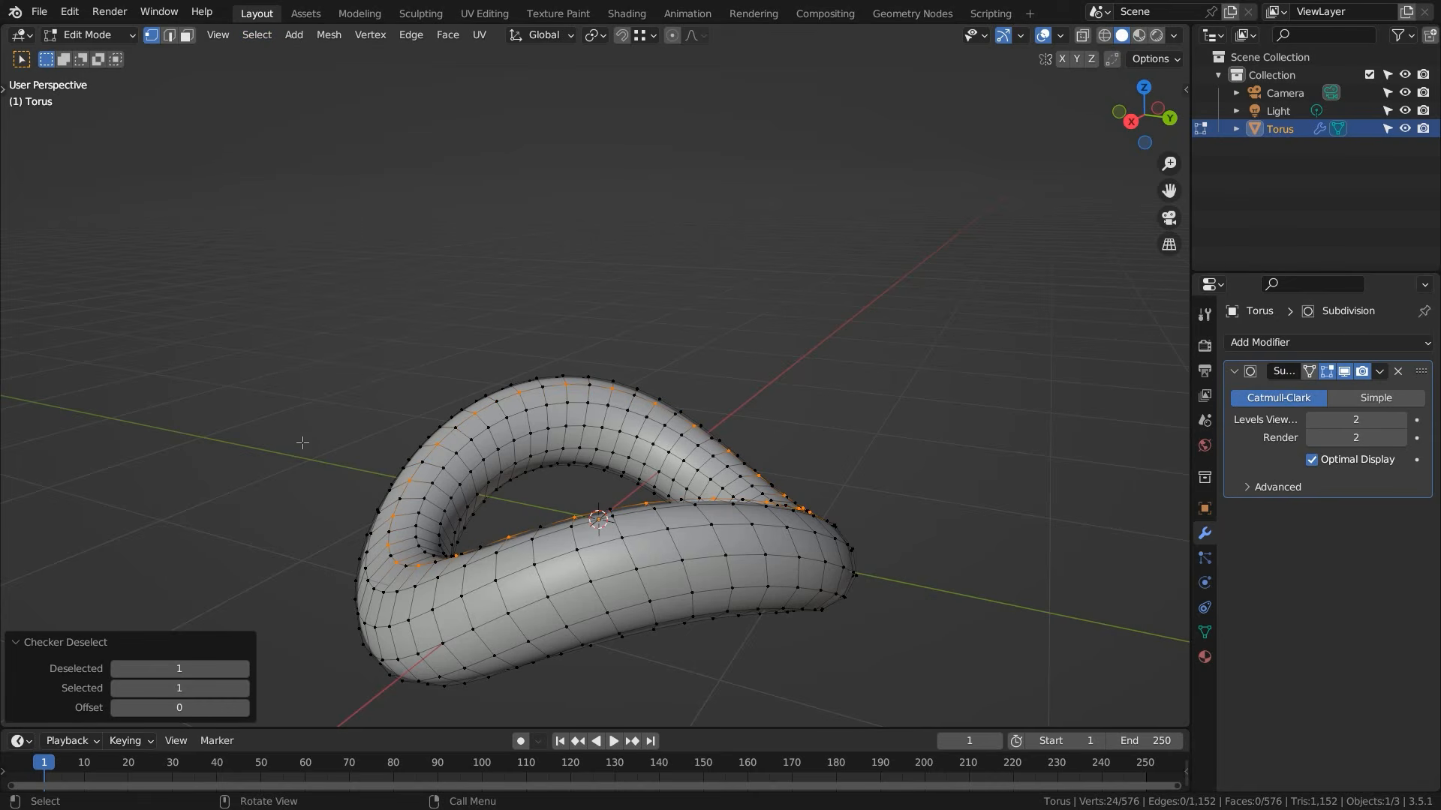
click(231, 669)
text(7)
key(Return)
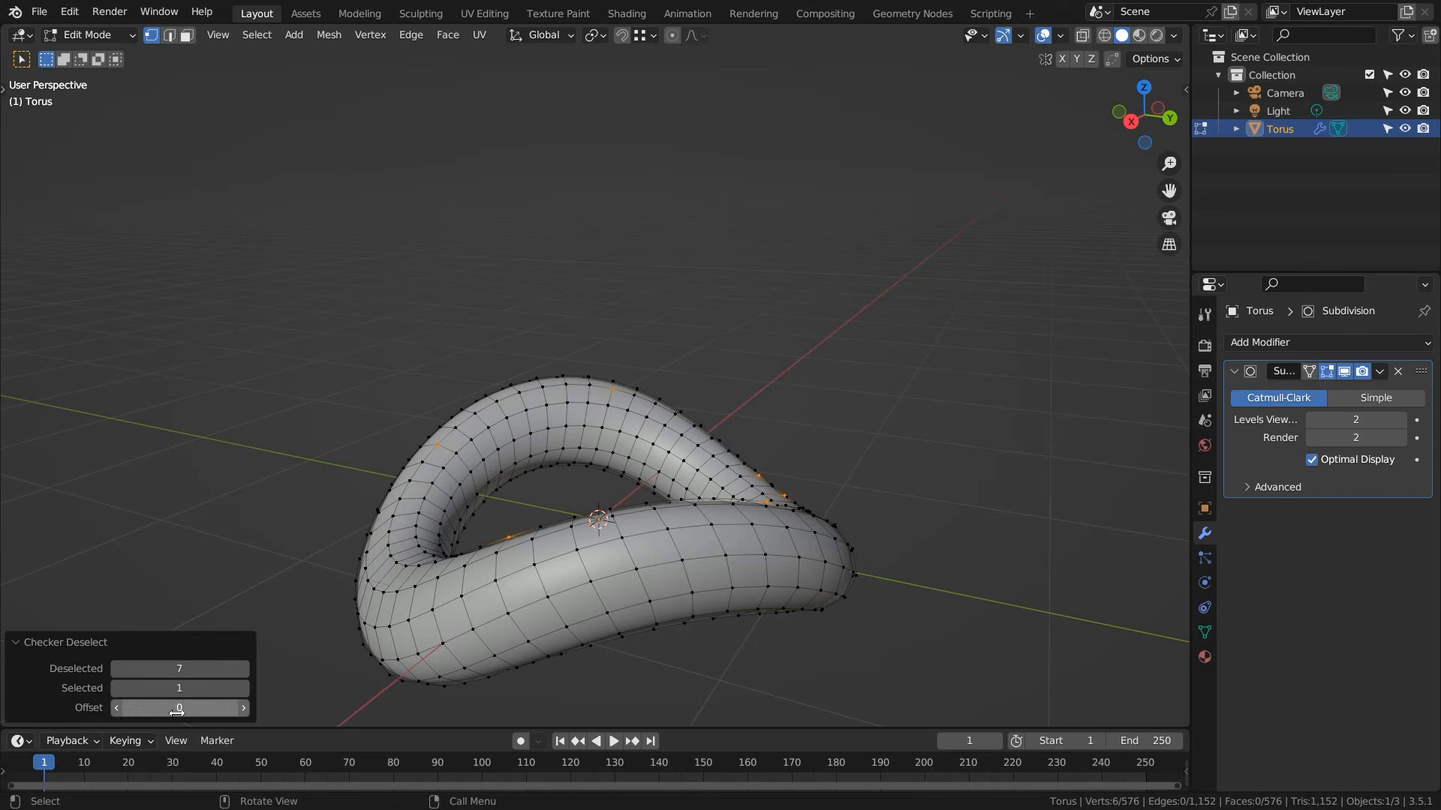
- Shift the Checker Deselect pattern along the loop by setting its offset to -1
text(-1)
click(216, 740)
middle_drag(468, 515, 489, 525)
middle_drag(622, 559, 653, 550)
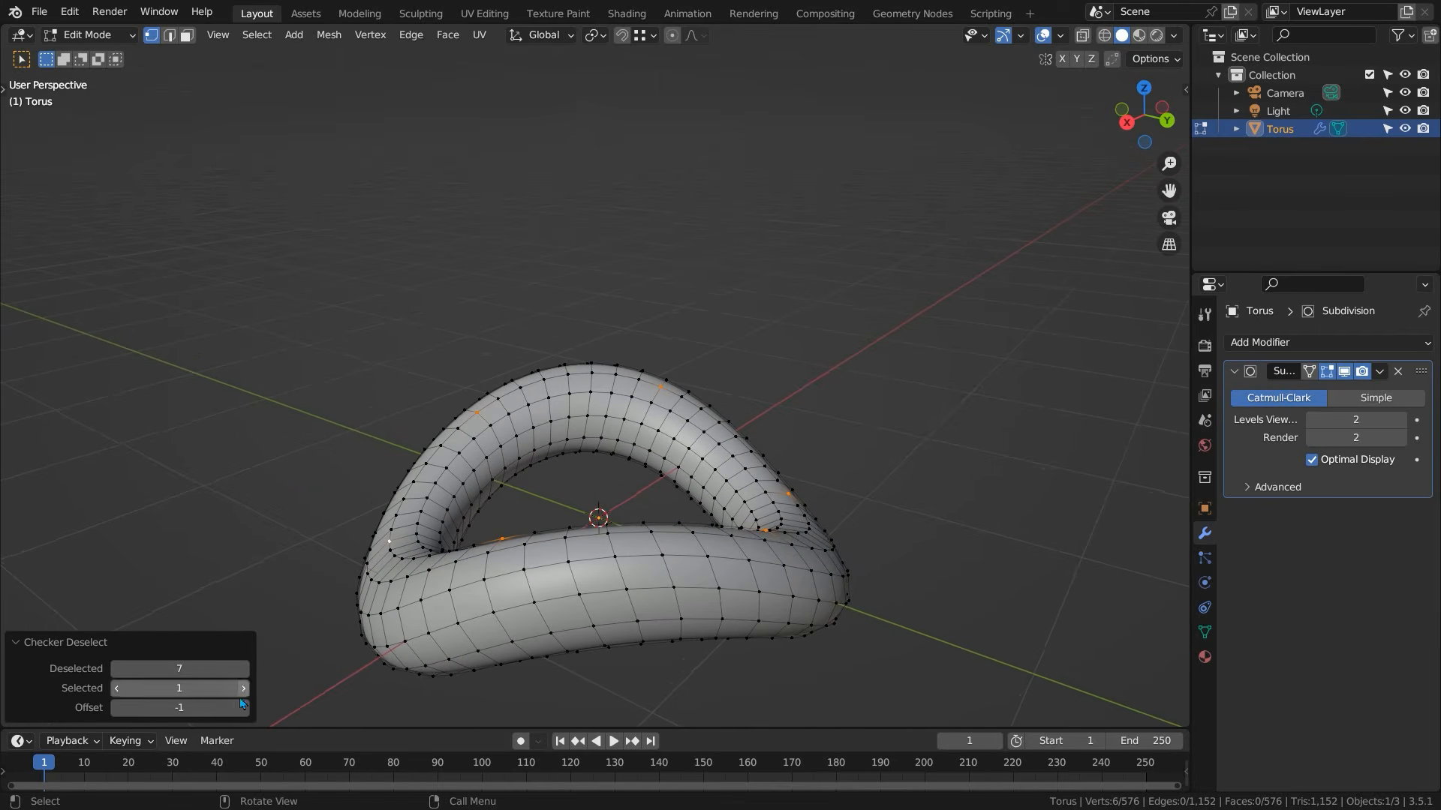
- Grow the selection around the six loop vertices, raise those patches along global Z into spikes and shrink the selection back to their tips
middle_drag(509, 522, 516, 418)
key(ctrl+KP_Add)
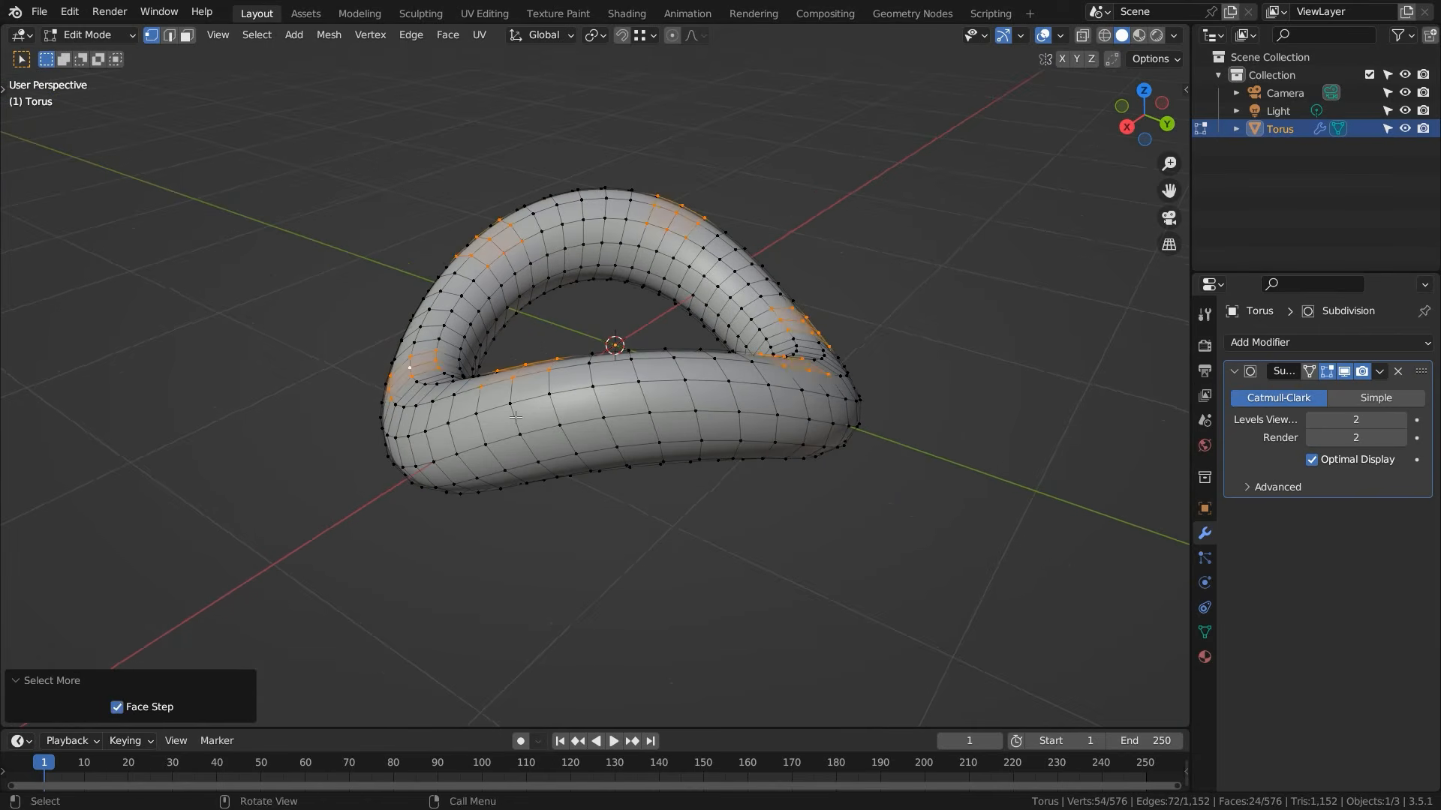
mouse_move(464, 369)
middle_down()
mouse_move(518, 371)
mouse_move(473, 371)
middle_up()
key(g)
key(z)
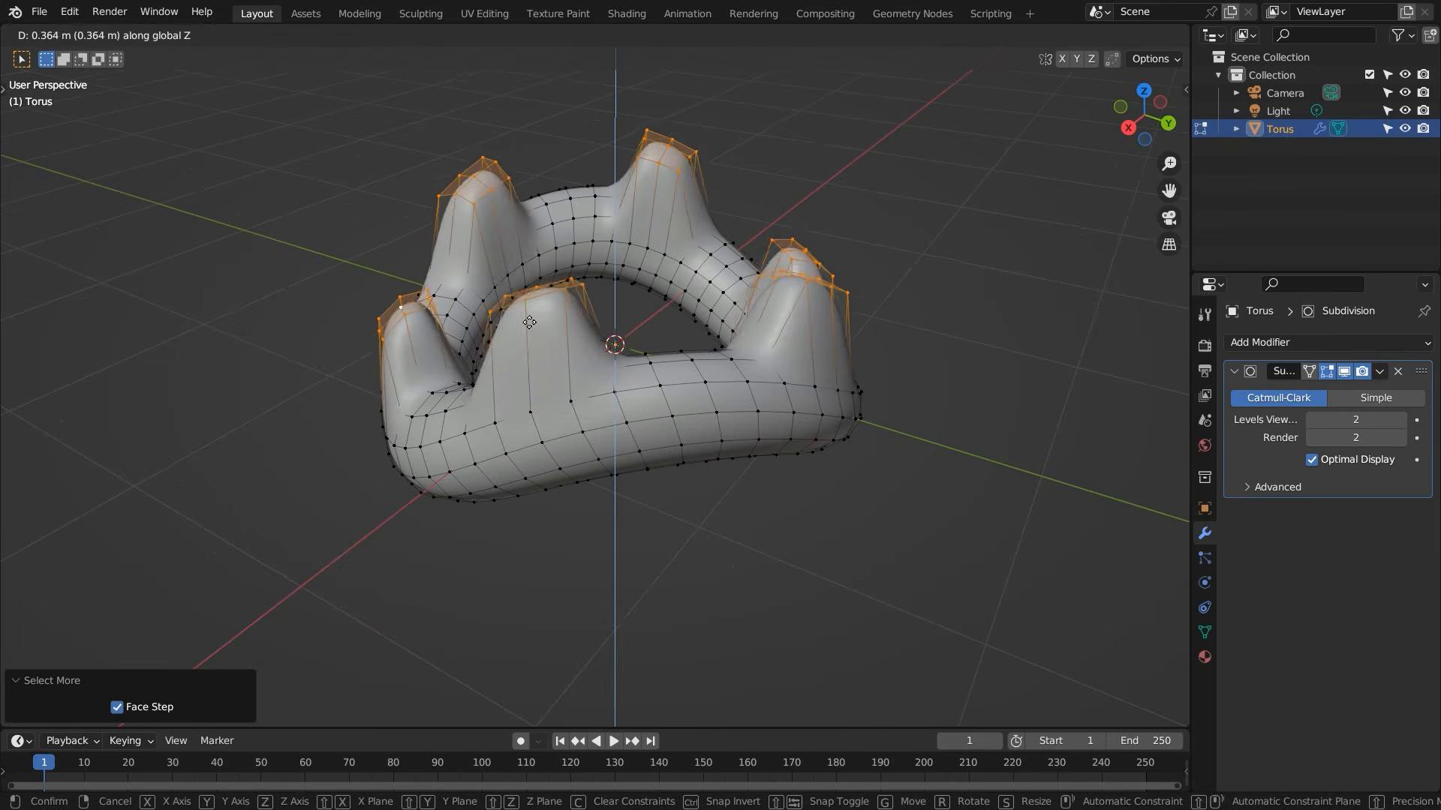
click(526, 303)
key(ctrl+KP_Subtract)
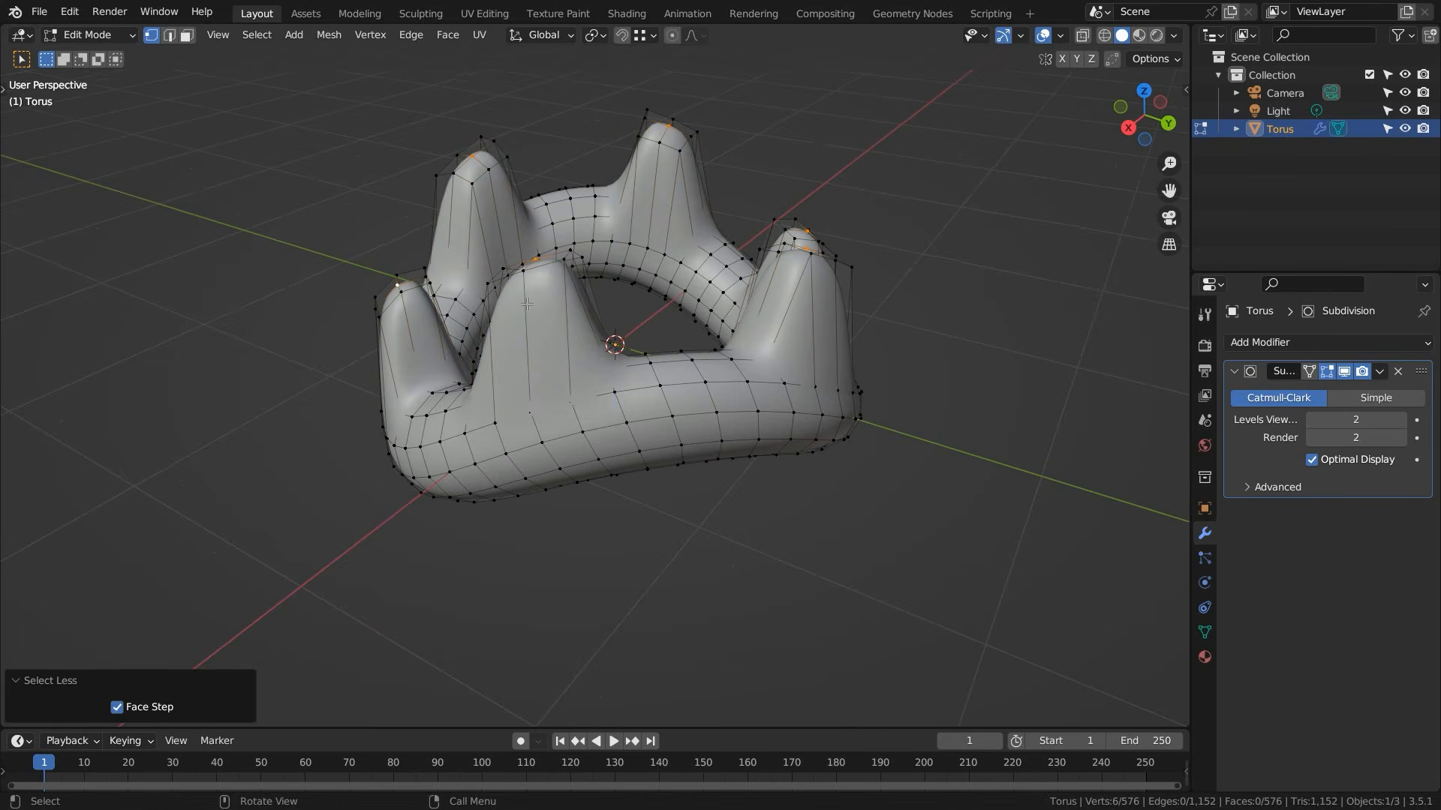
- Raise the six spike tips about 0.453 m along global Z and scale them inward together by about 0.751
key(g)
key(z)
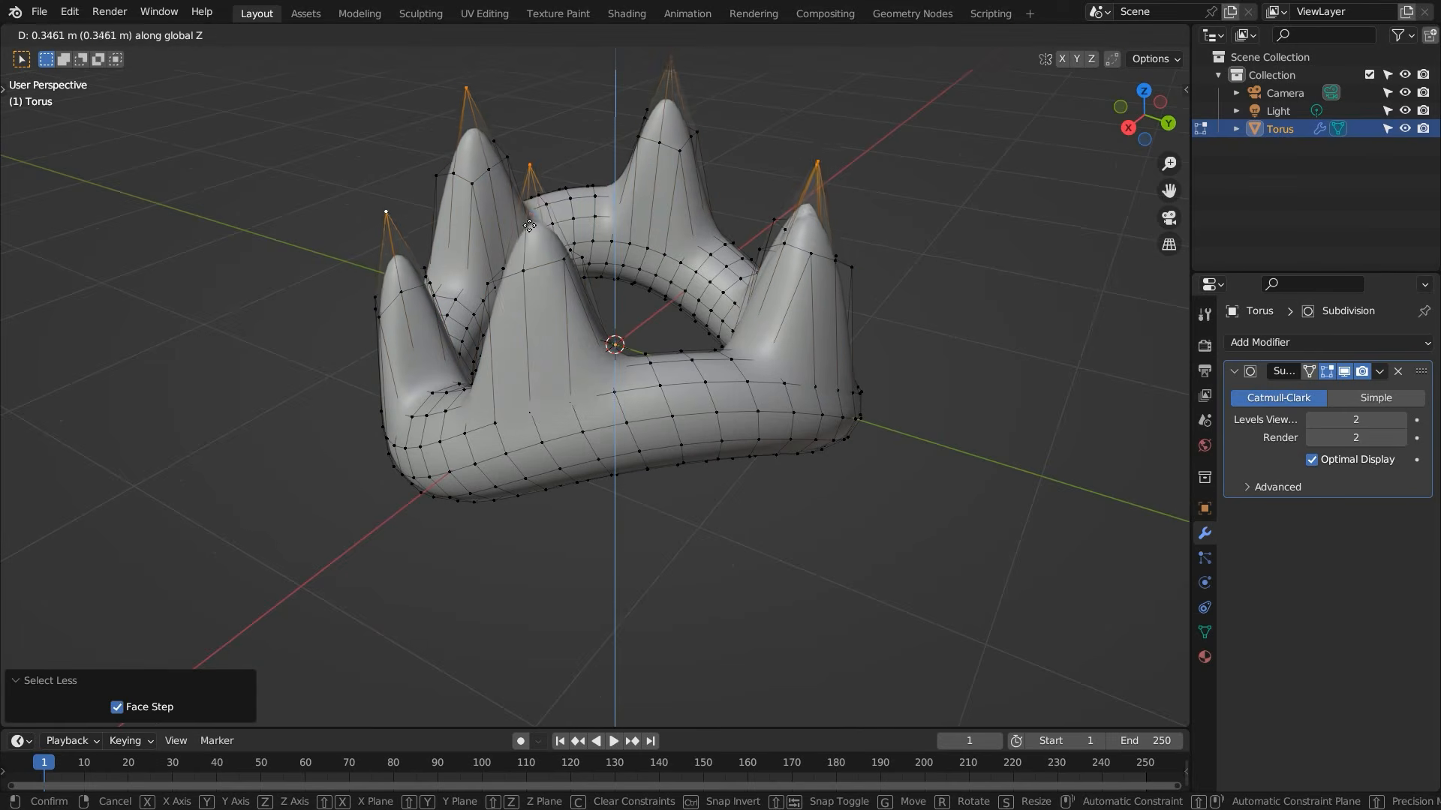
click(531, 206)
key(s)
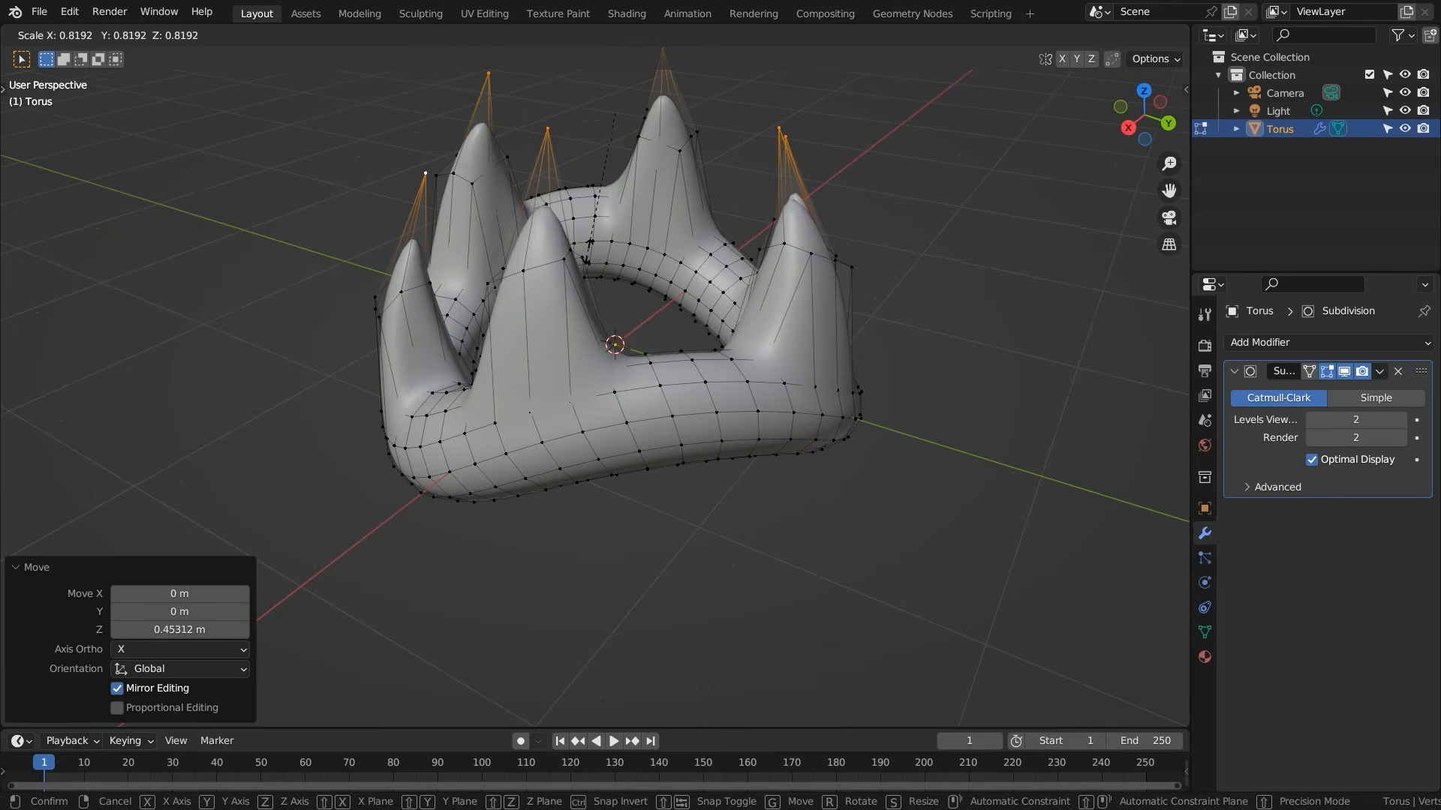
click(637, 241)
- Select the three vertices that stick far outward from the torus's side
middle_drag(511, 264, 586, 264)
shift+middle_drag(309, 347, 477, 281)
scroll(431, 307, down, 4)
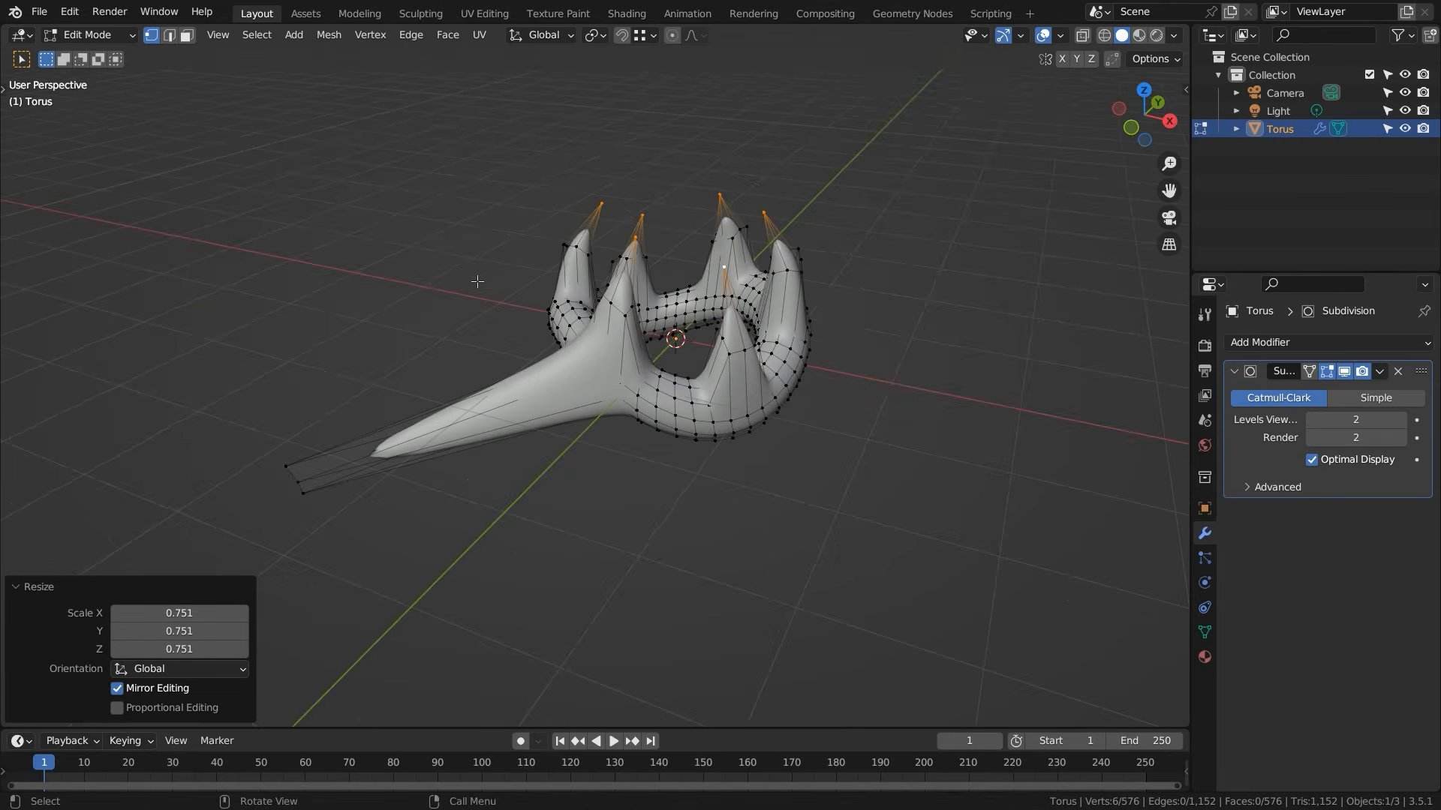
mouse_move(507, 415)
middle_down()
mouse_move(450, 479)
mouse_move(492, 398)
mouse_move(523, 416)
mouse_move(517, 395)
middle_up()
scroll(523, 416, up, 1)
middle_drag(399, 385, 549, 382)
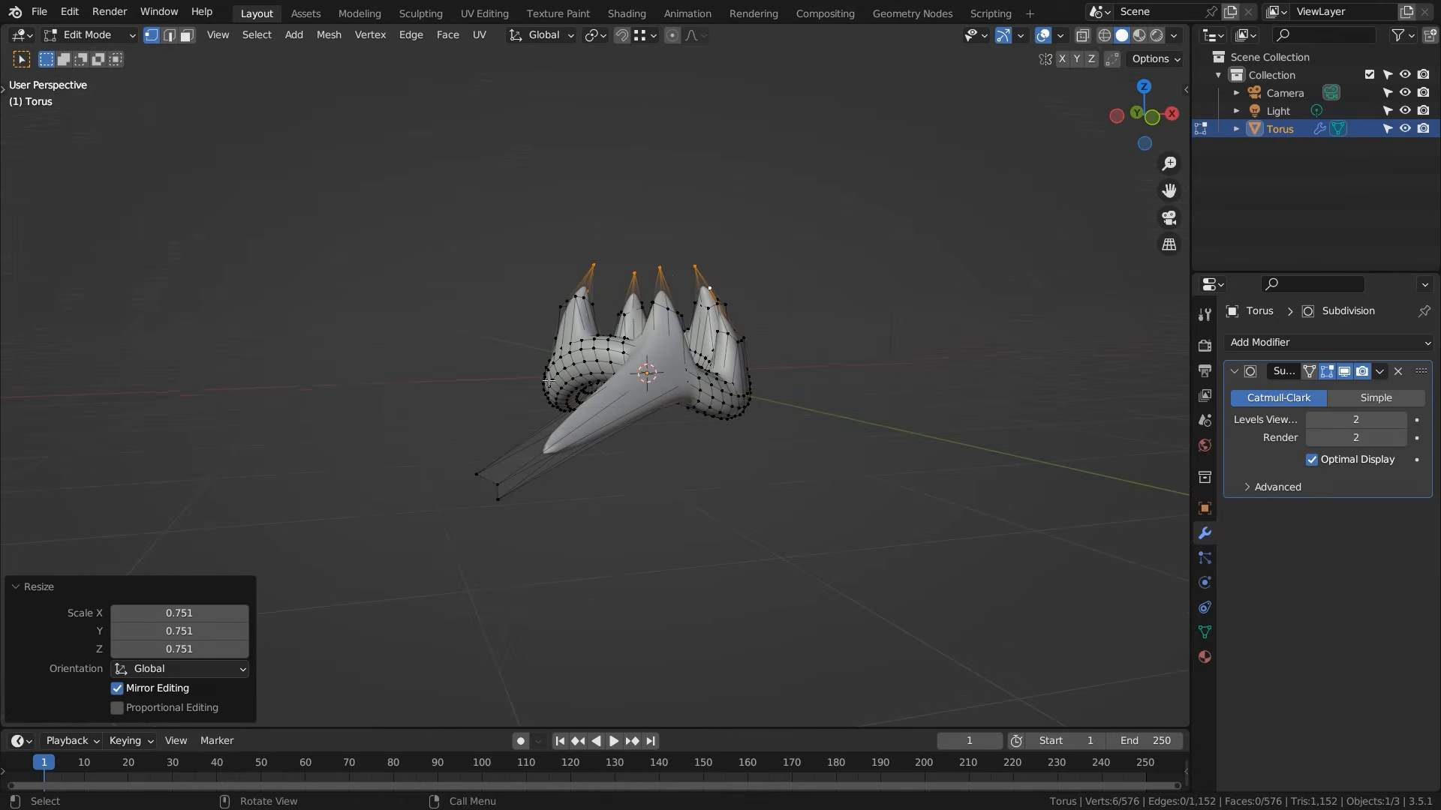
click(481, 474)
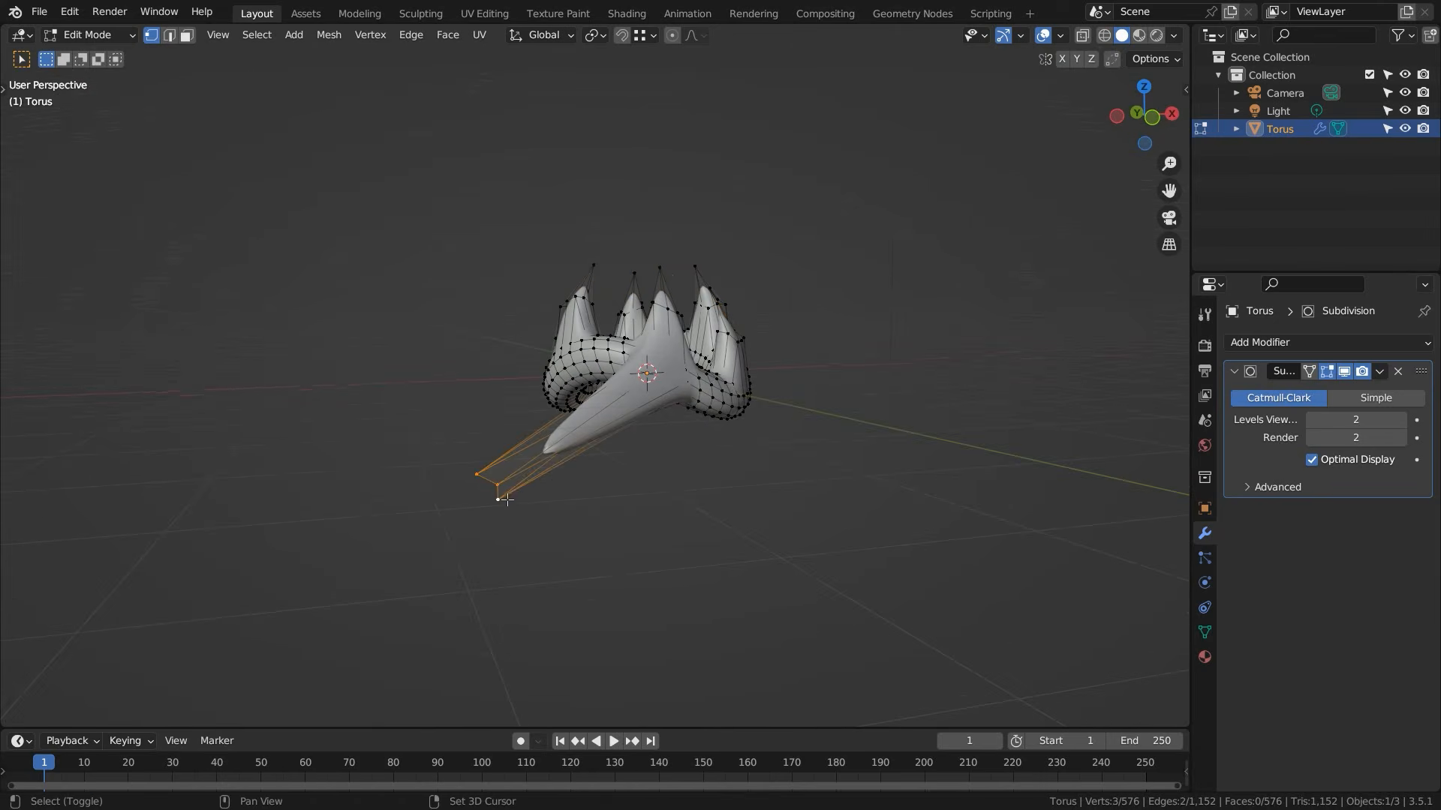
- Try deleting the three pulled-out vertices, check the torus, and undo the deletion
key(x)
click(632, 492)
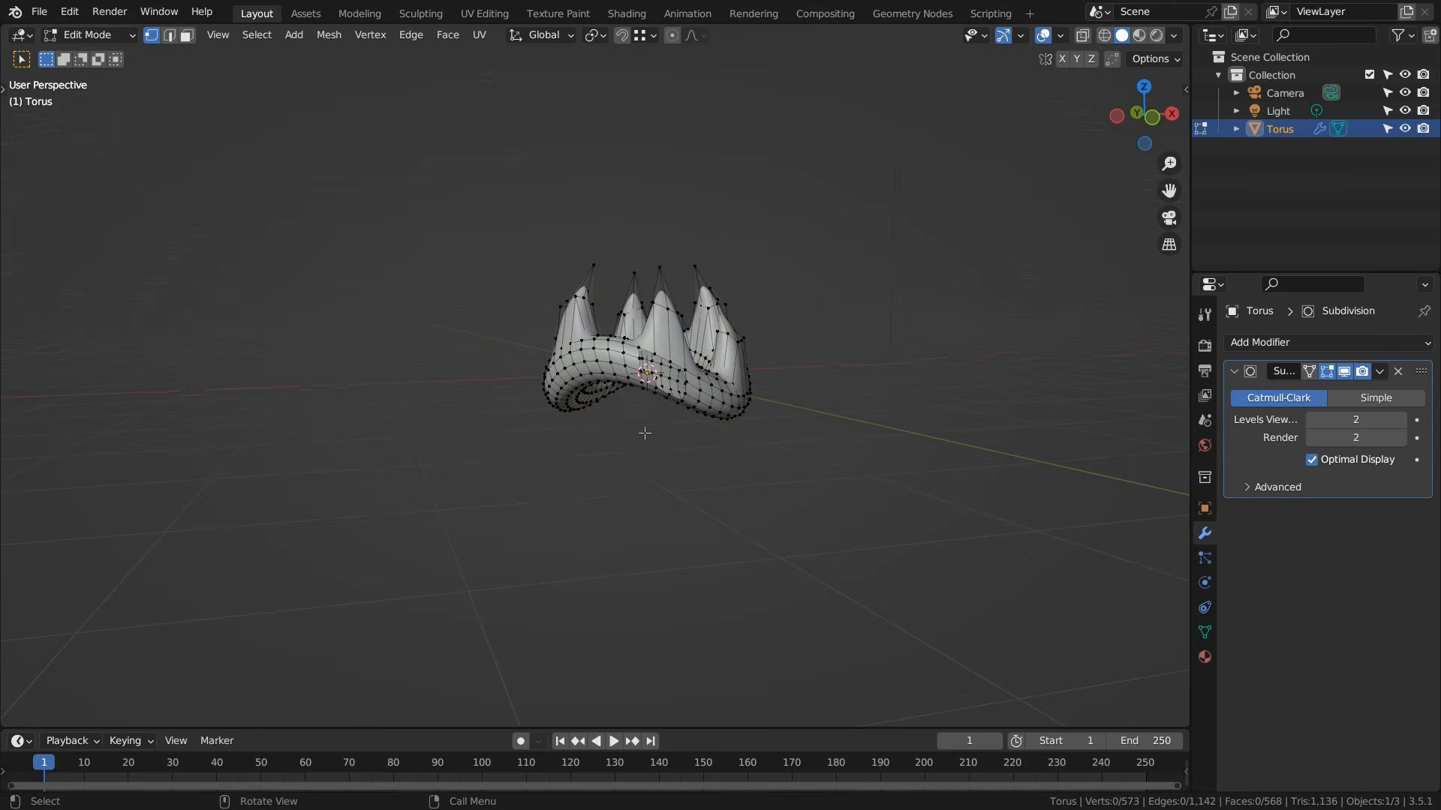
scroll(645, 424, up, 3)
middle_drag(655, 414, 585, 371)
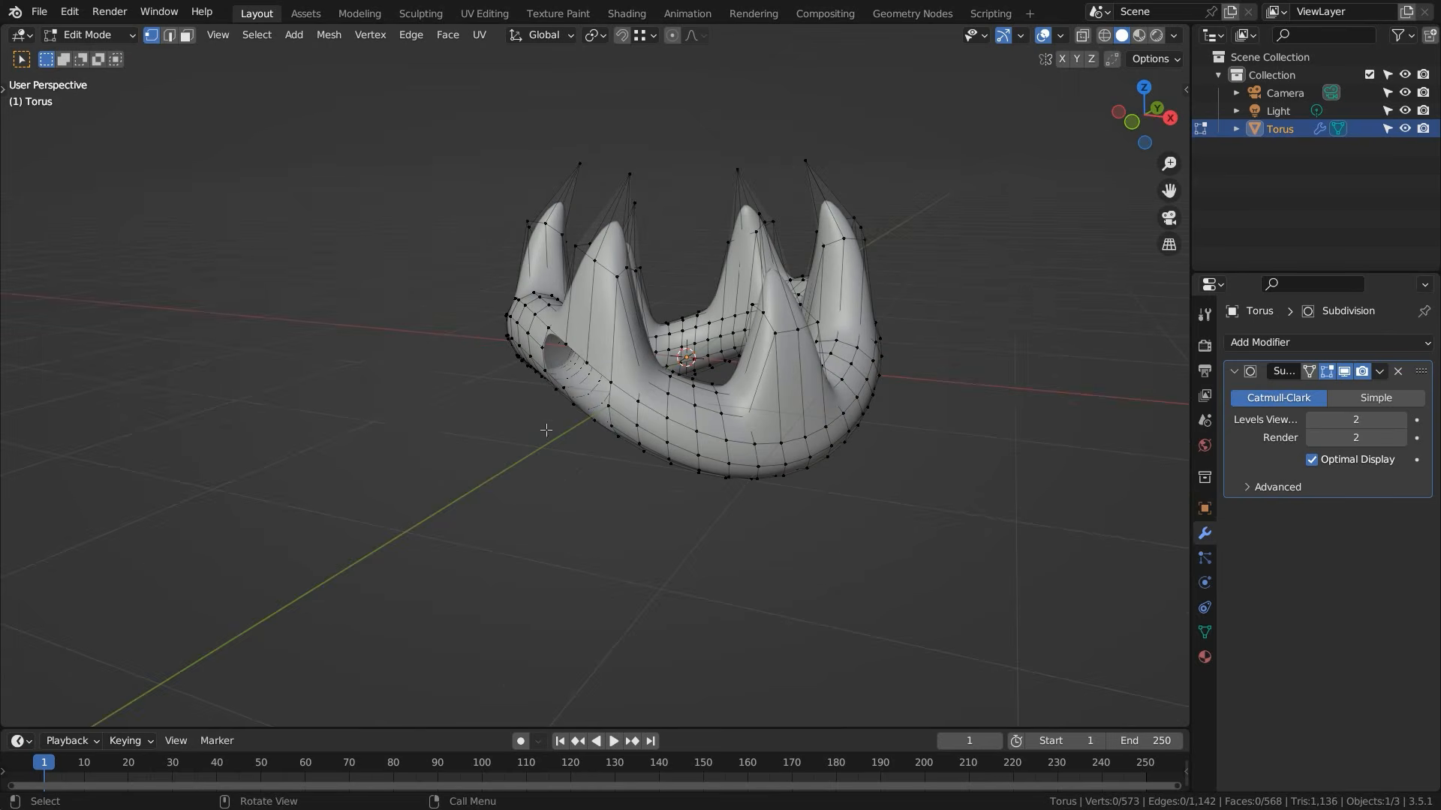
key(ctrl+z)
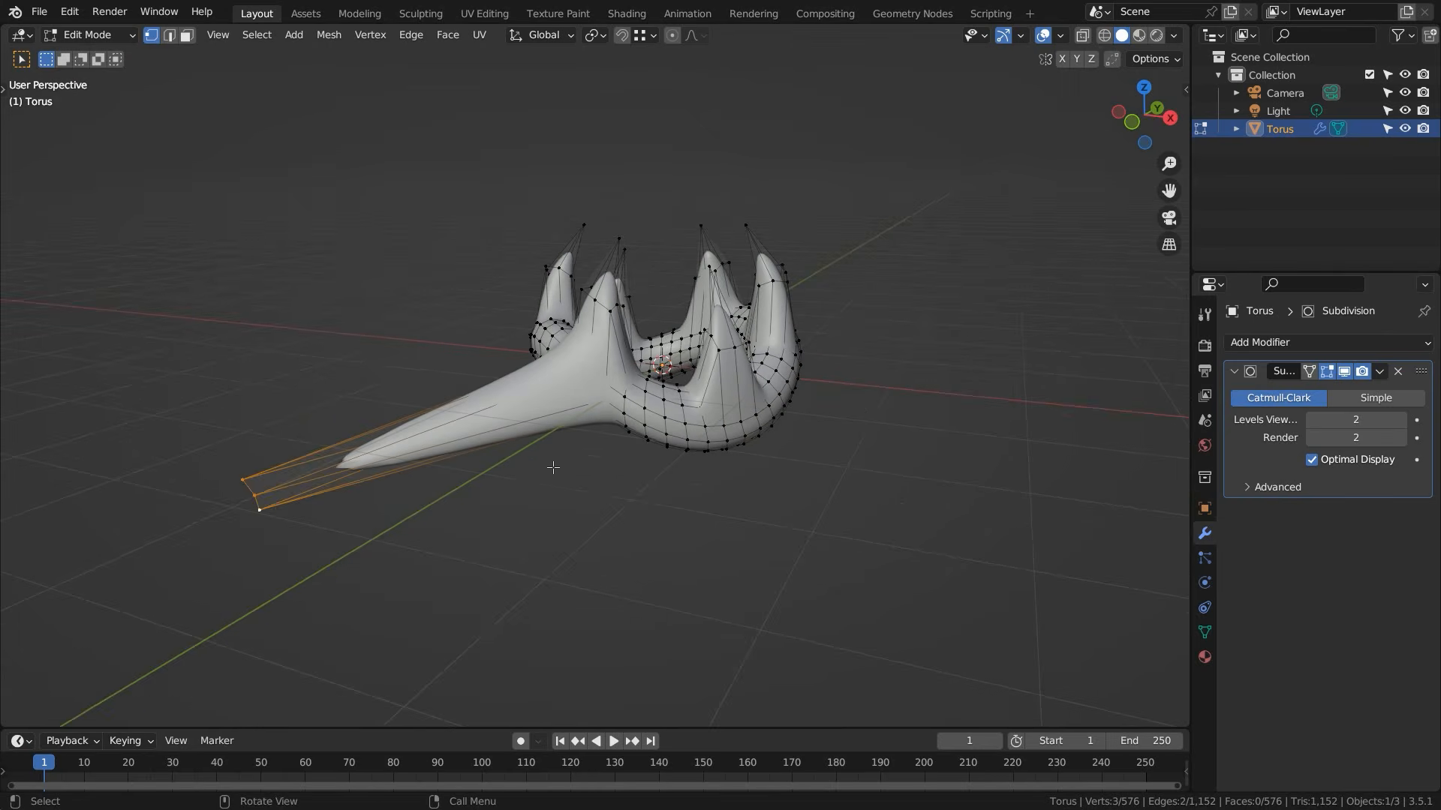
- Invert the selection to everything except the three pulled-out vertices and apply LoopTools Curve to draw them back into the torus
mouse_move(574, 510)
middle_down()
mouse_move(475, 446)
mouse_move(521, 365)
mouse_move(394, 428)
middle_up()
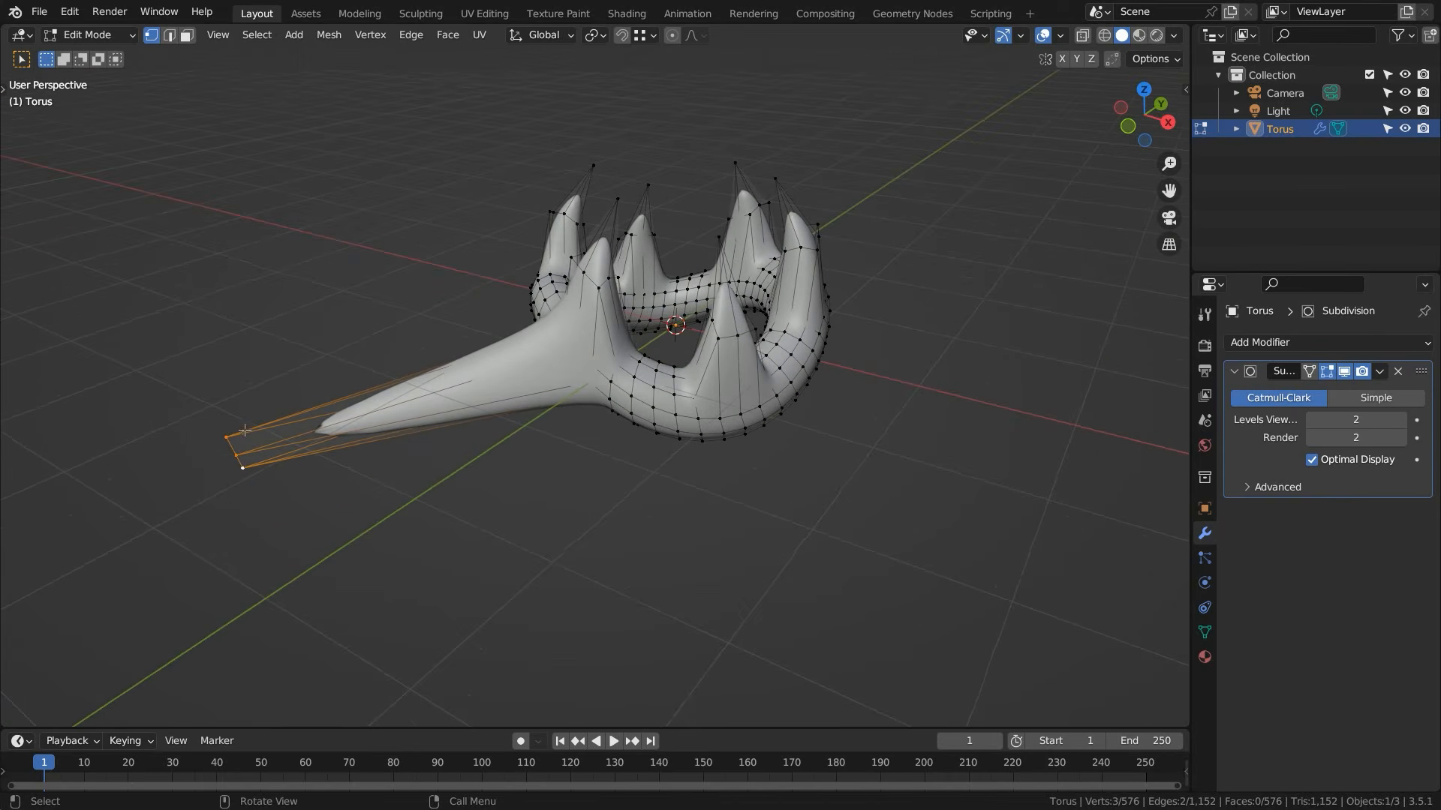
click(311, 505)
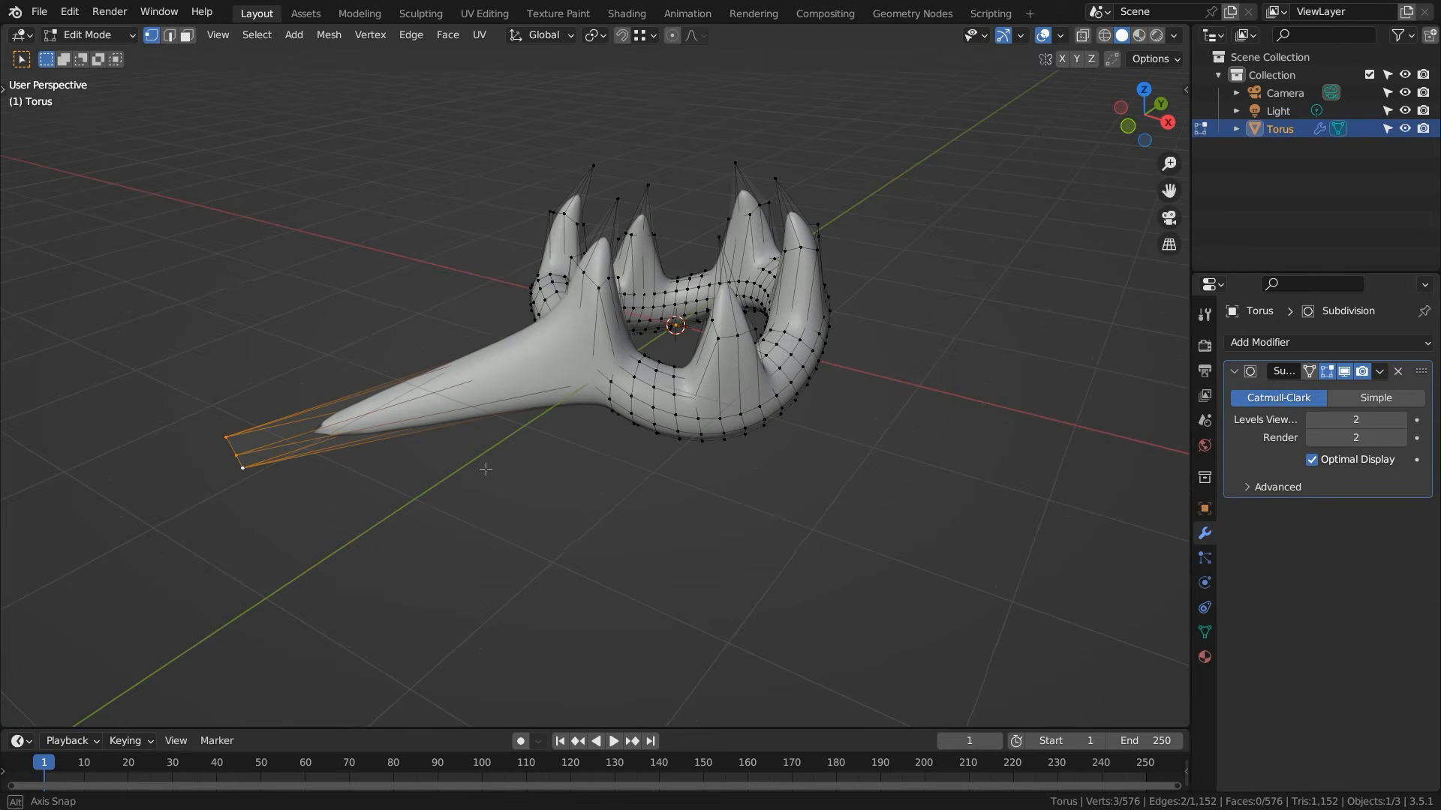
key(ctrl+i)
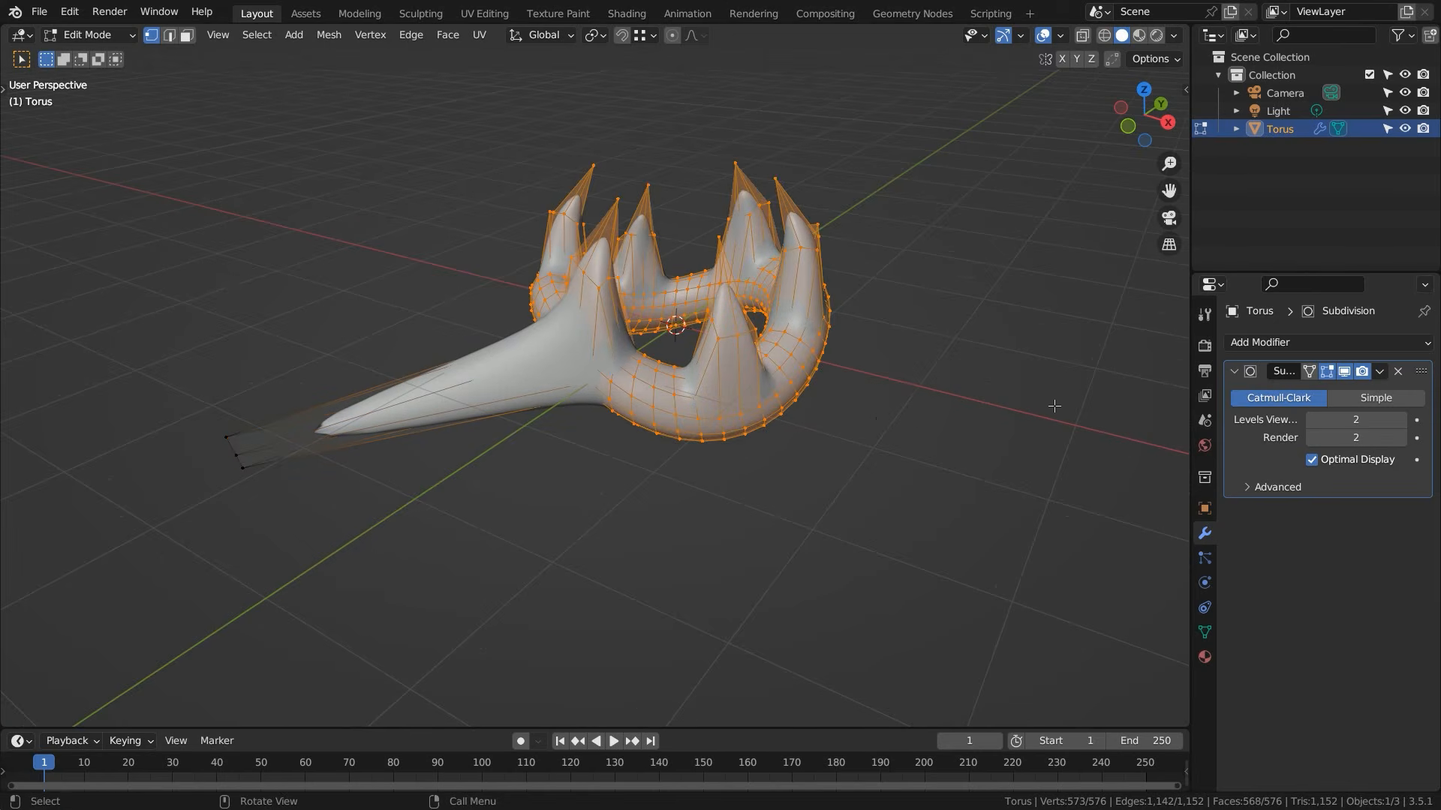
key(n)
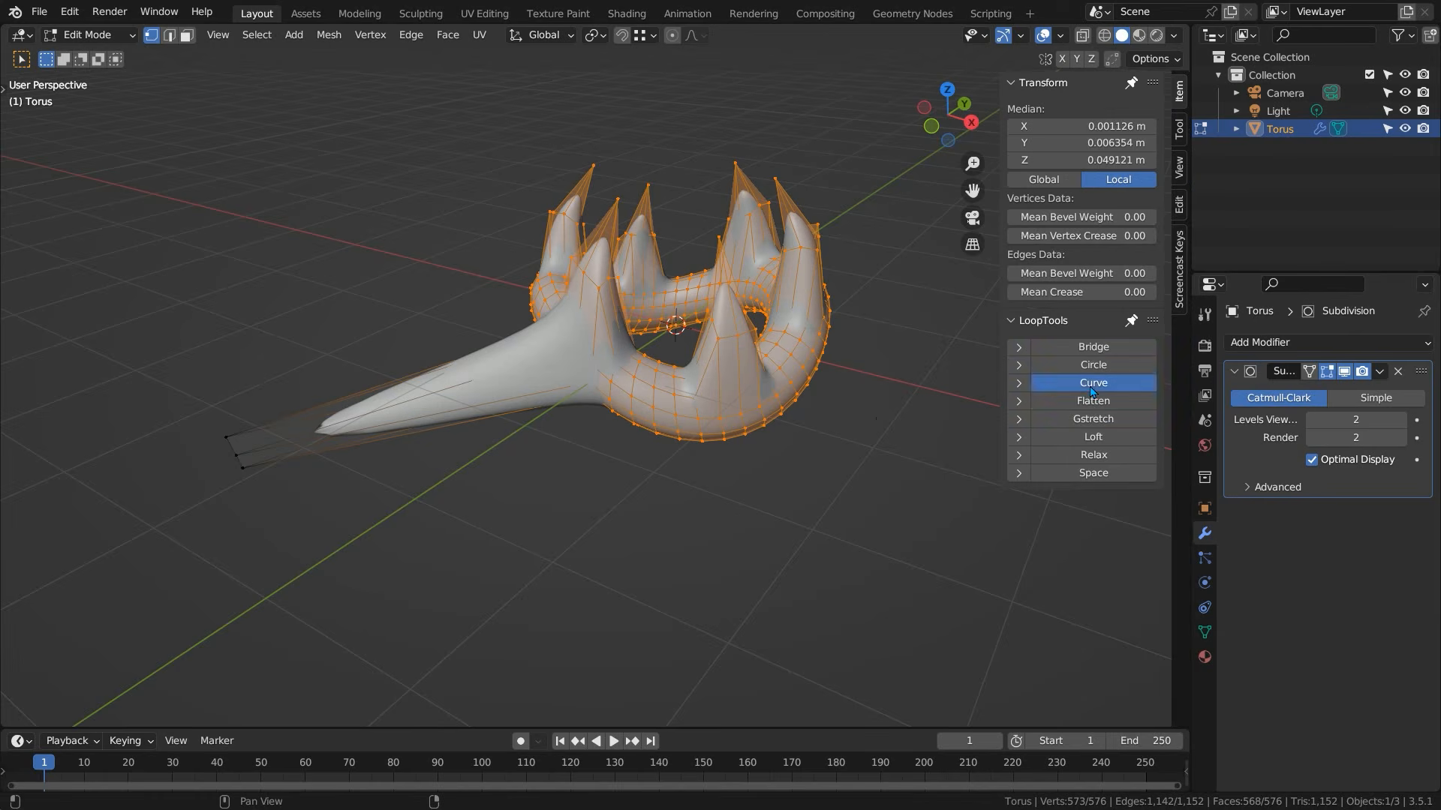
click(1092, 384)
middle_drag(886, 330, 575, 390)
key(Tab)
key(Tab)
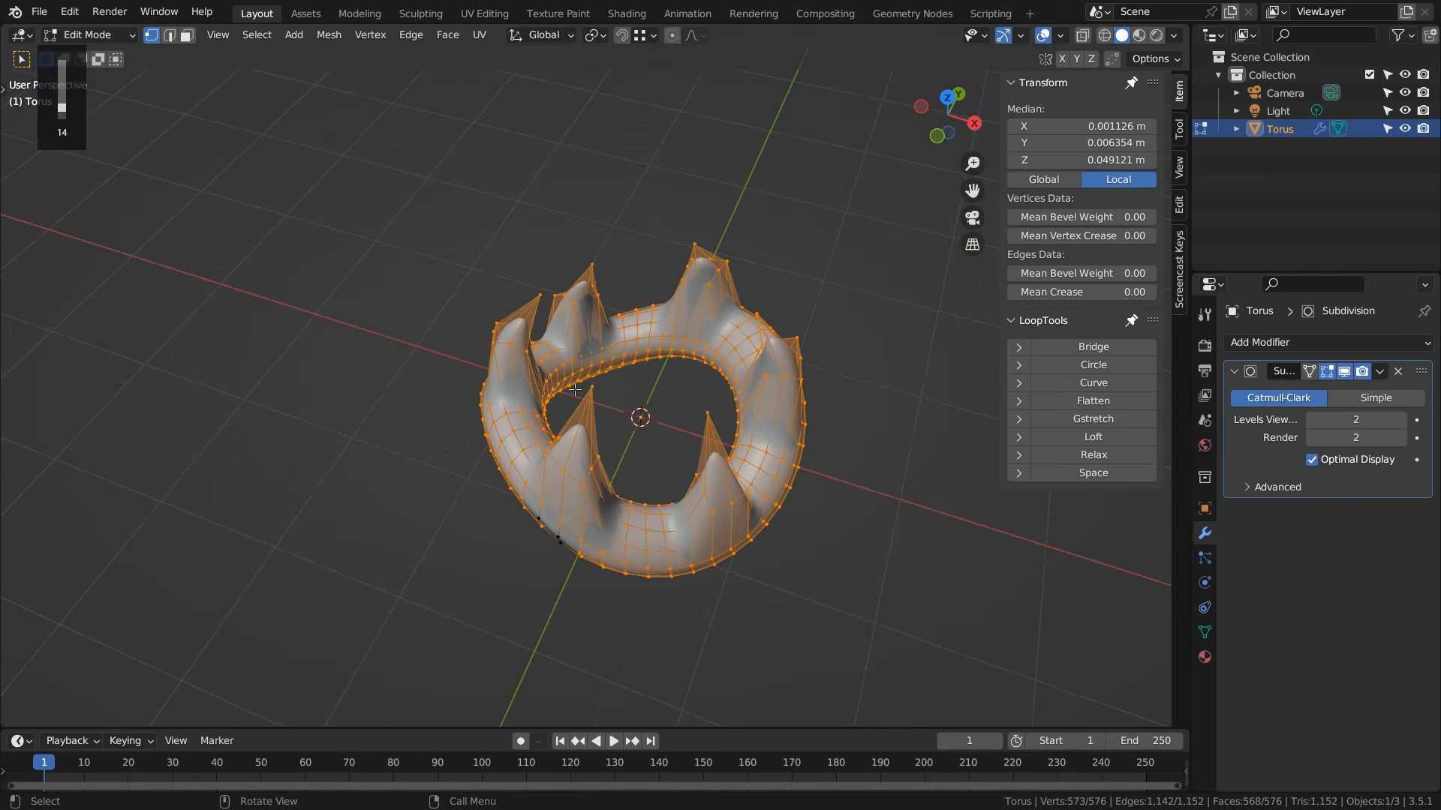
- Select two opposite spike tips, grow the selection around them once, and invert it to cover the rest of the torus
click(590, 388)
shift+click(695, 245)
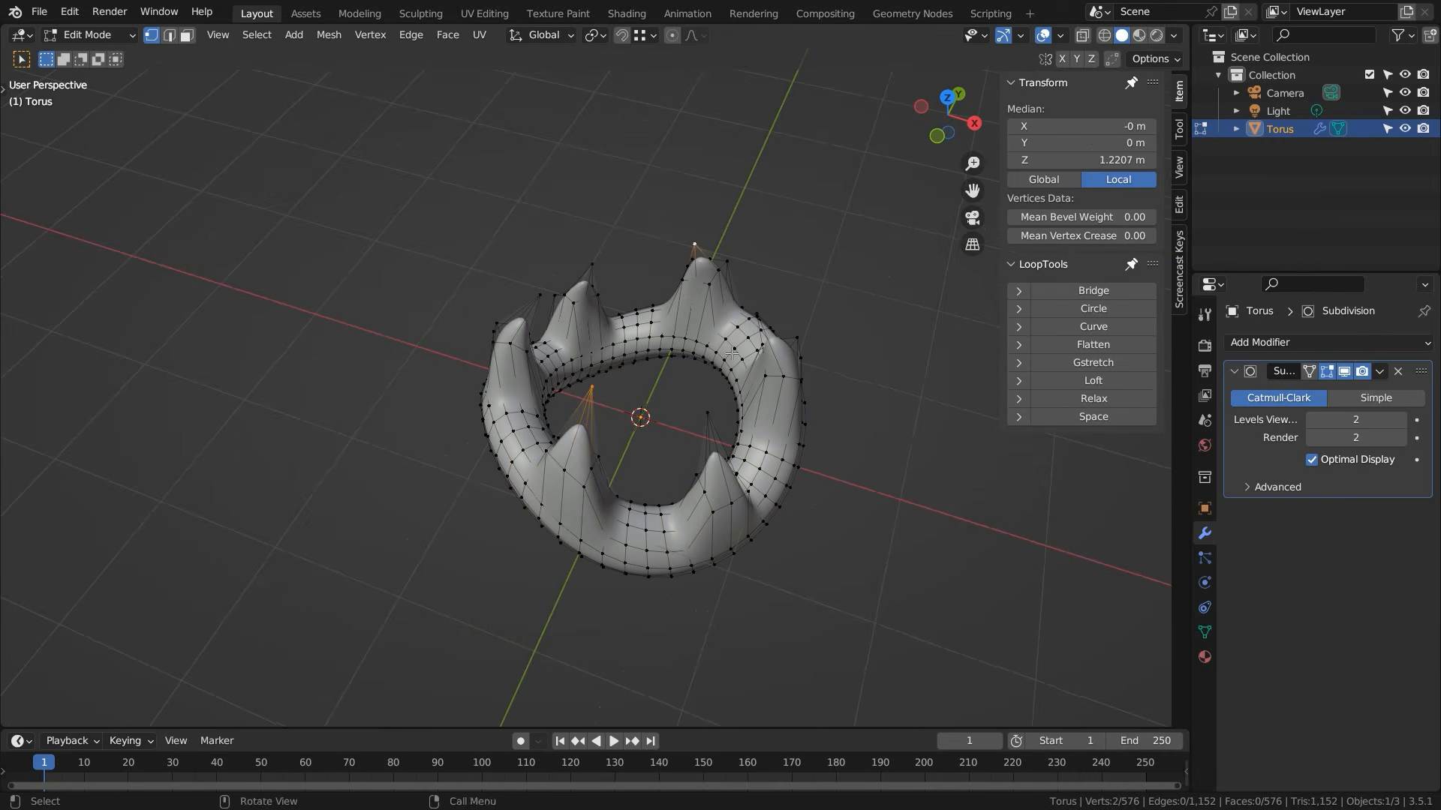
key(ctrl+KP_Add)
middle_drag(655, 392, 690, 408)
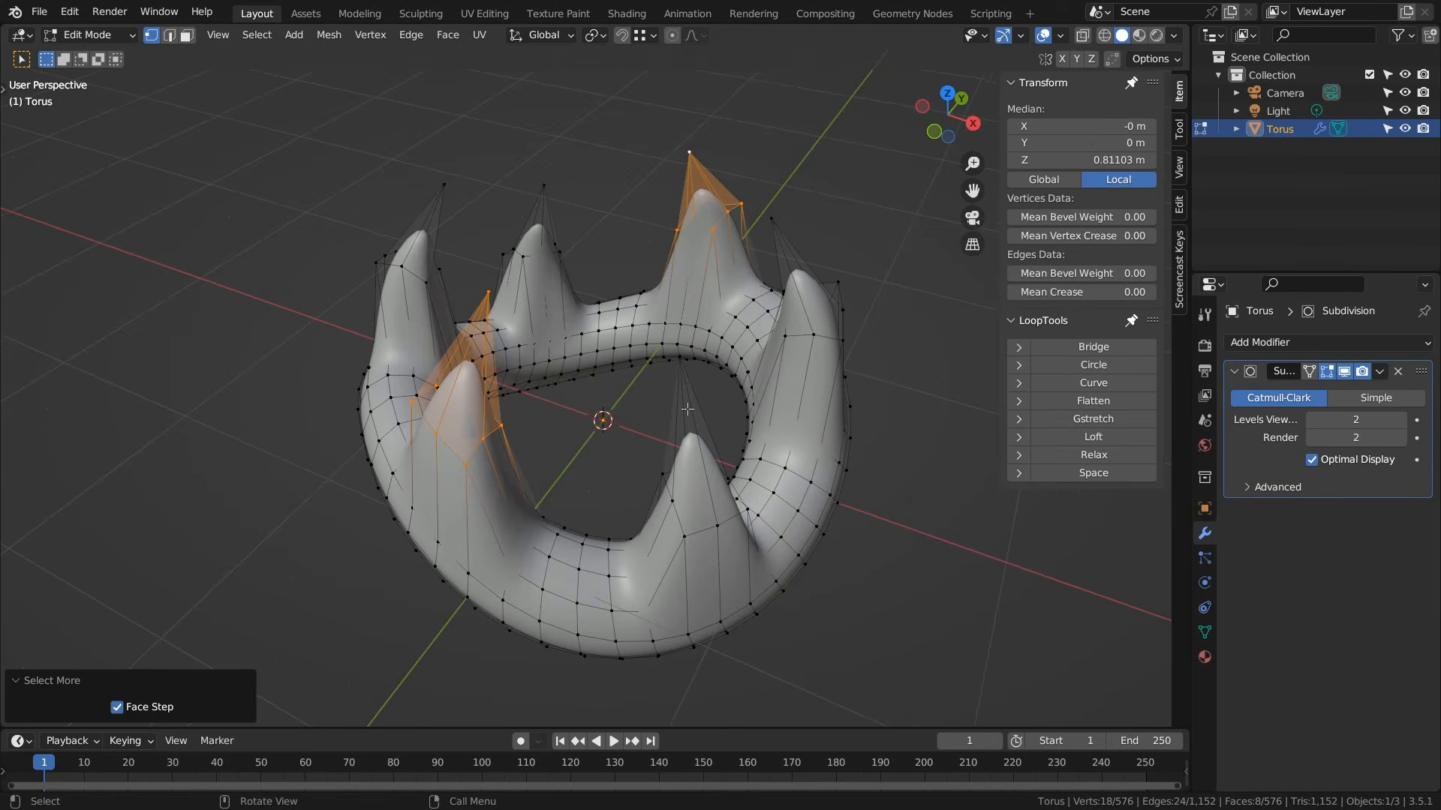
key(ctrl+i)
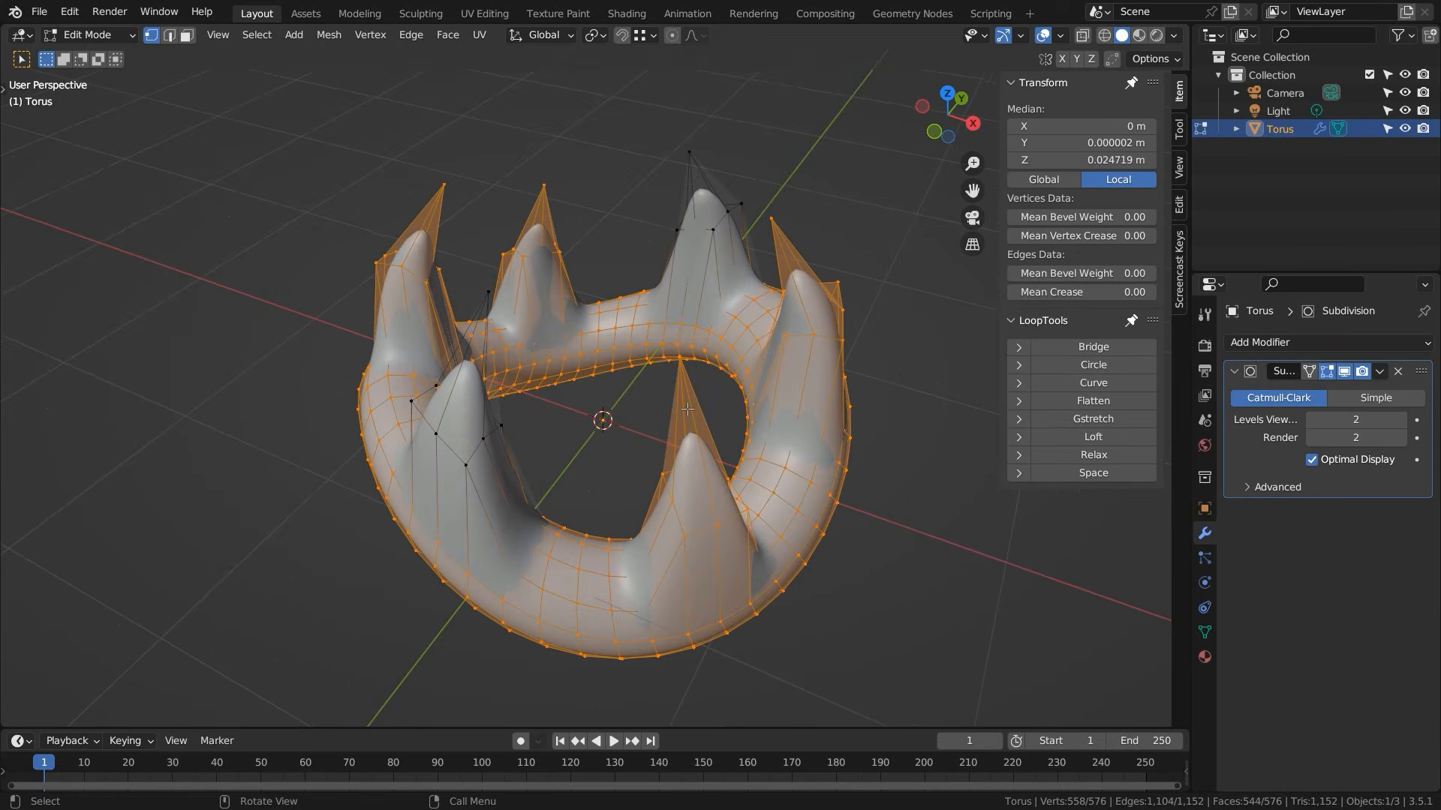
- Apply LoopTools Curve to the inverted selection and lower its influence to 0.6%
click(1093, 383)
middle_drag(554, 414, 524, 420)
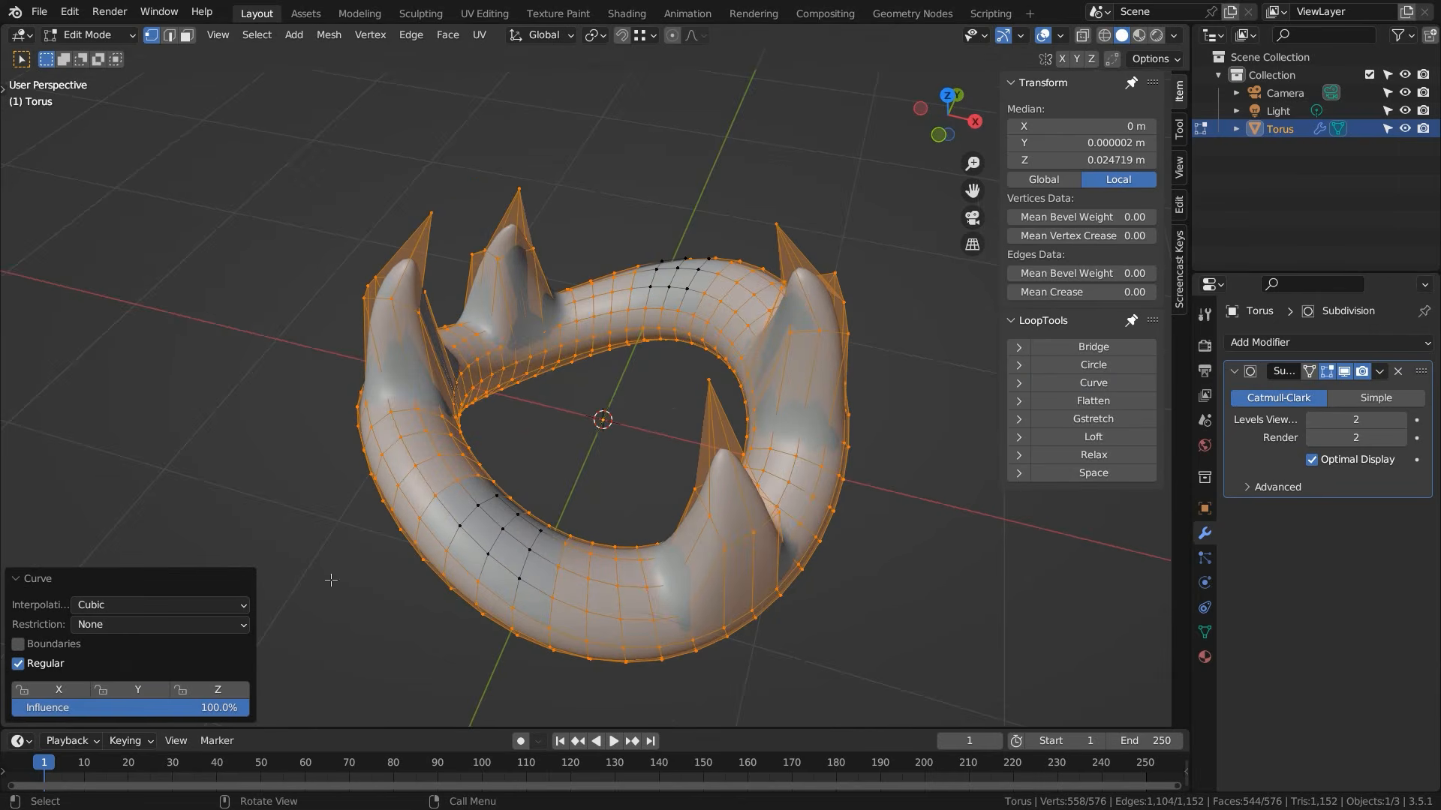
drag(145, 711, 17, 711)
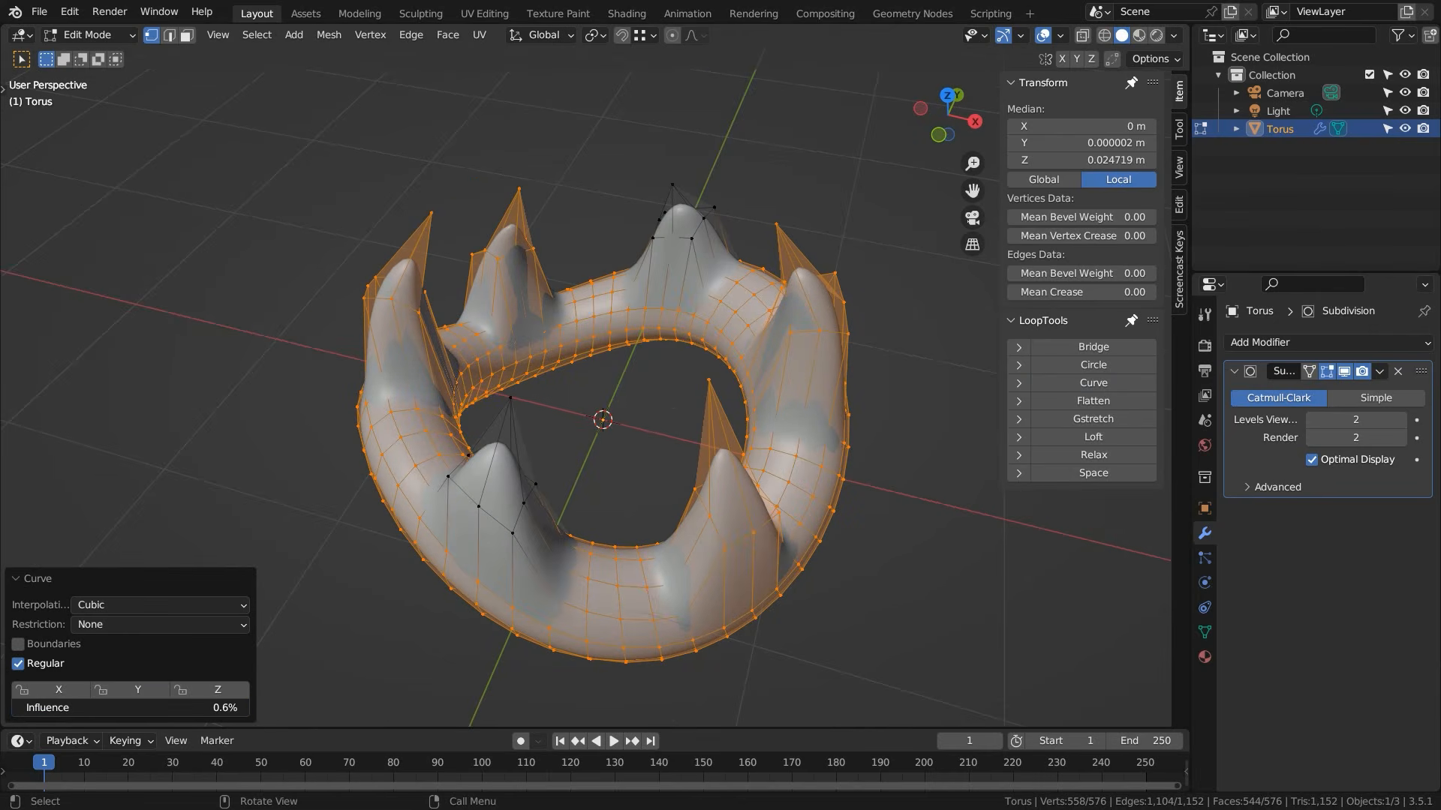
middle_drag(560, 492, 551, 491)
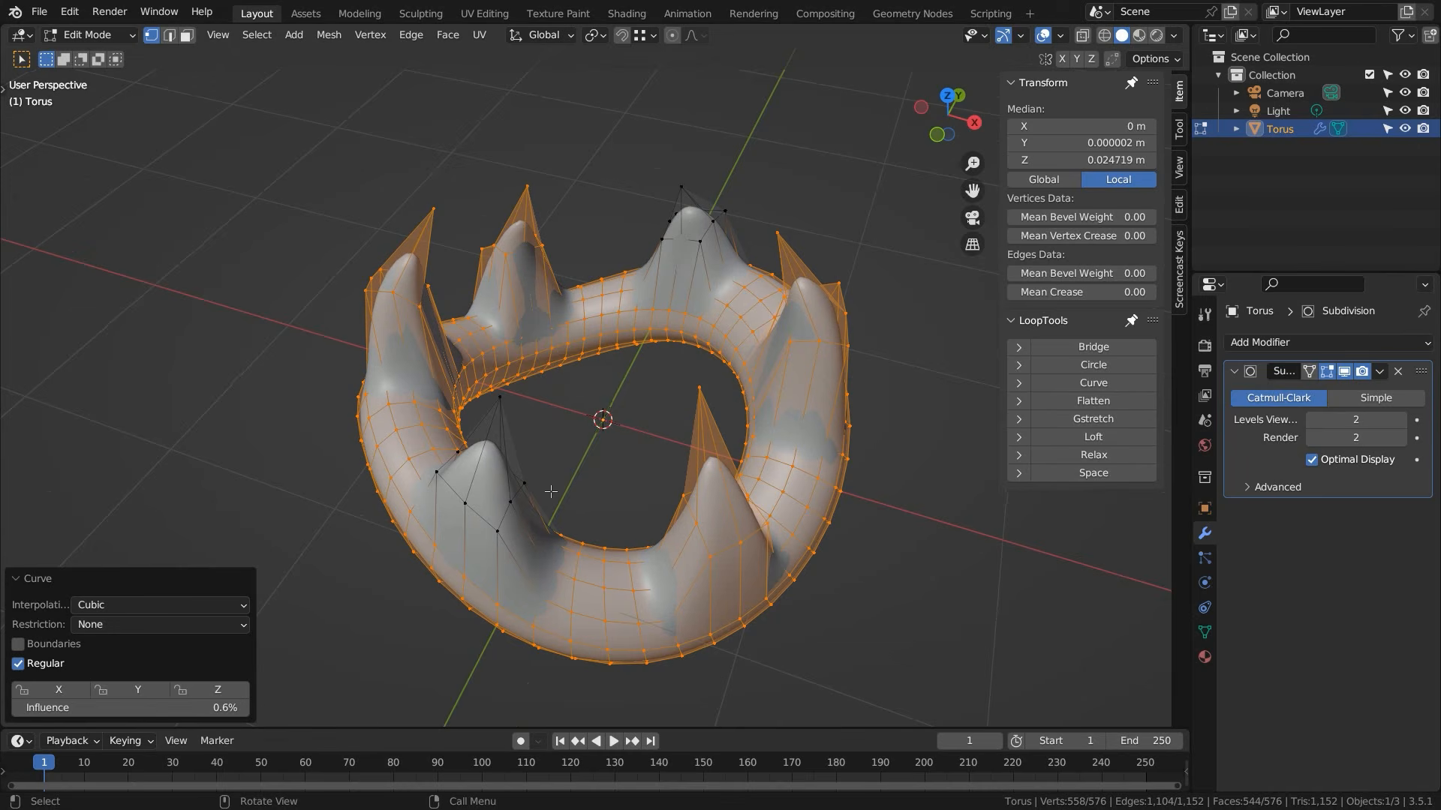
- Select all six spike tips, grow the selection around them once, and invert it to the remaining torus vertices
click(433, 208)
shift+click(527, 186)
shift+click(681, 186)
shift+click(778, 233)
shift+click(699, 388)
shift+click(500, 397)
key(ctrl+KP_Add)
key(ctrl+i)
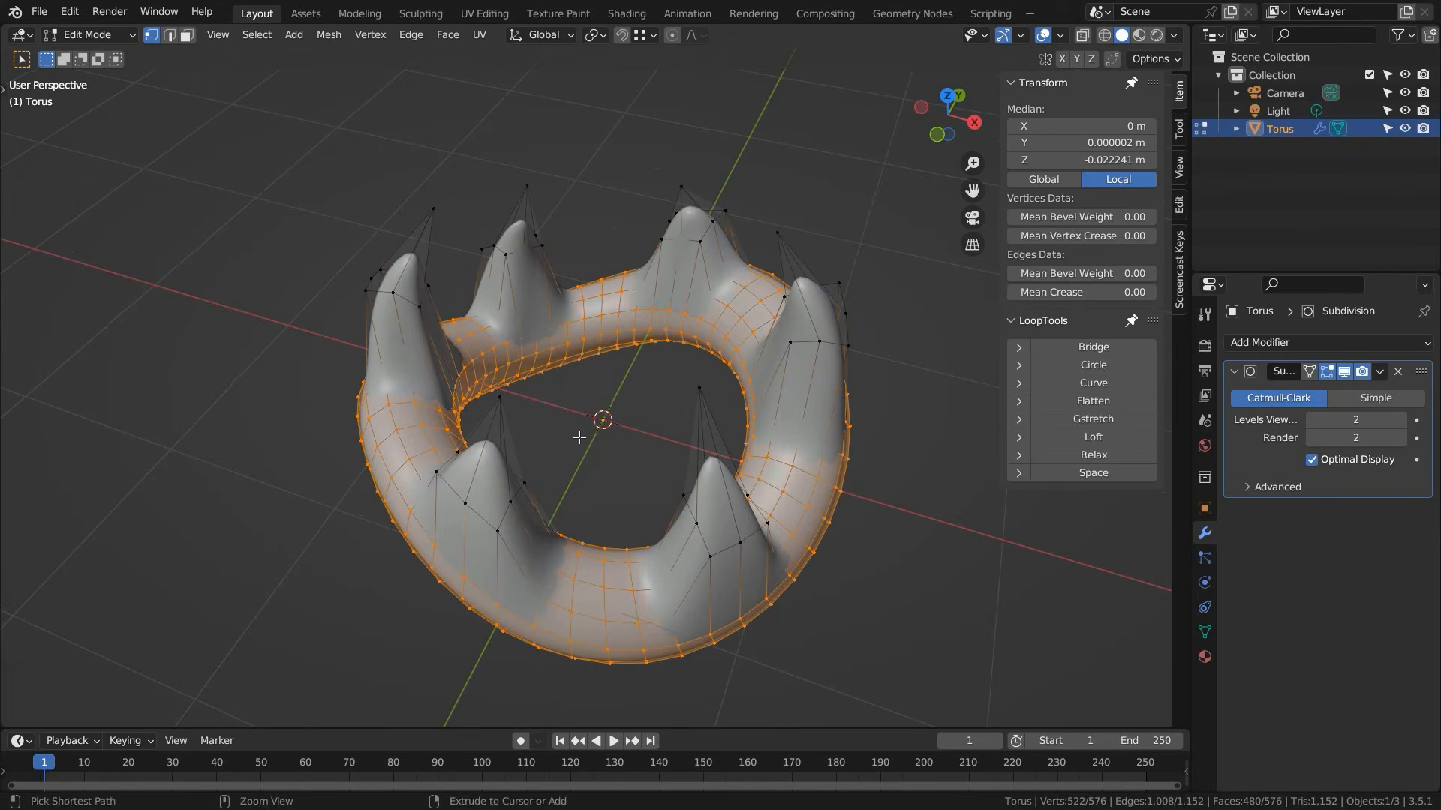
- Apply LoopTools Curve to flatten the six spikes and set its influence to 46.5%
click(1094, 382)
click(234, 717)
text(100)
key(Return)
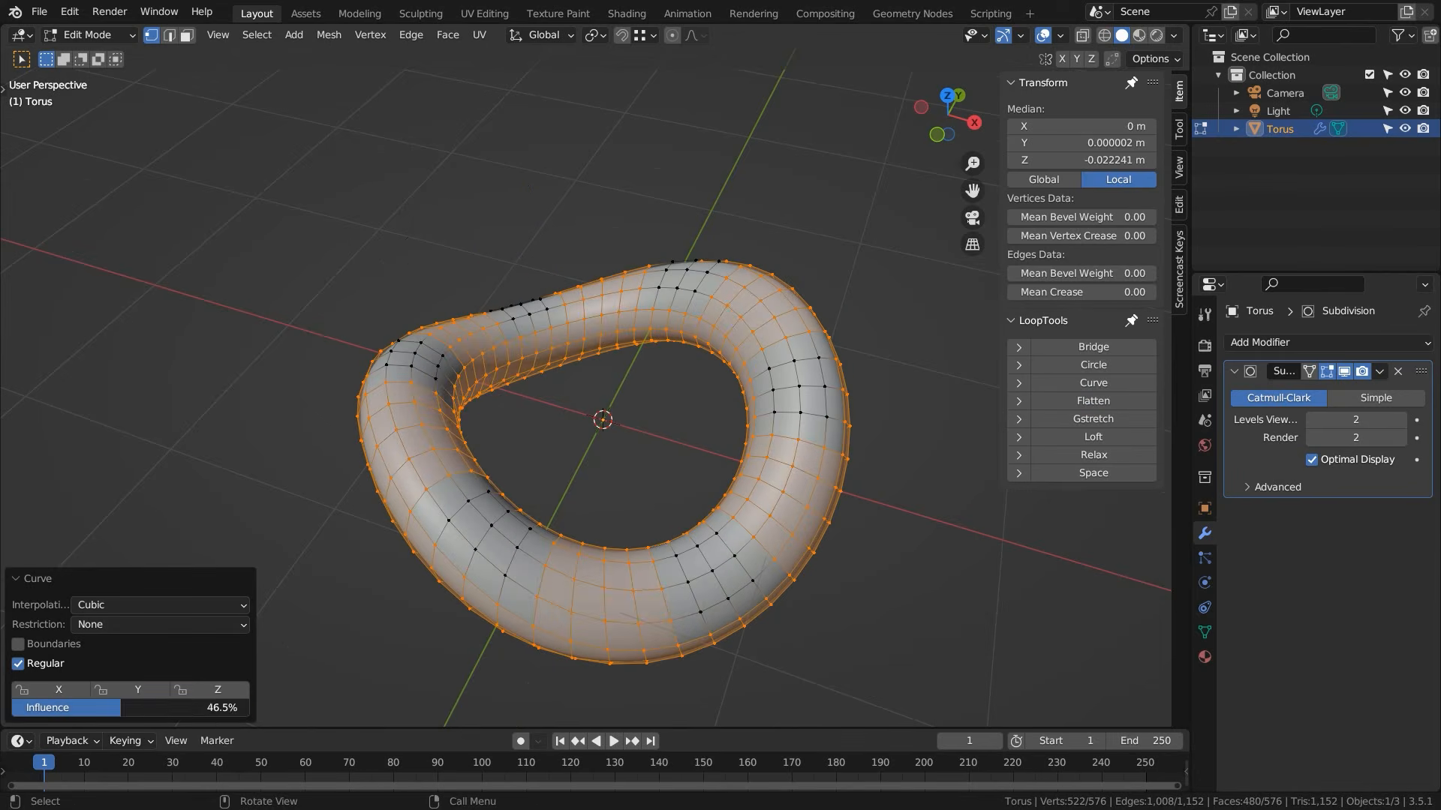
- Examine the flattened torus in Object Mode and Edit Mode from several angles, selecting a single edge on its outer side
middle_drag(392, 537, 658, 434)
key(Tab)
key(Tab)
key(2)
click(699, 496)
shift+middle_drag(549, 426, 592, 402)
scroll(641, 426, up, 3)
scroll(635, 402, down, 5)
scroll(611, 424, up, 2)
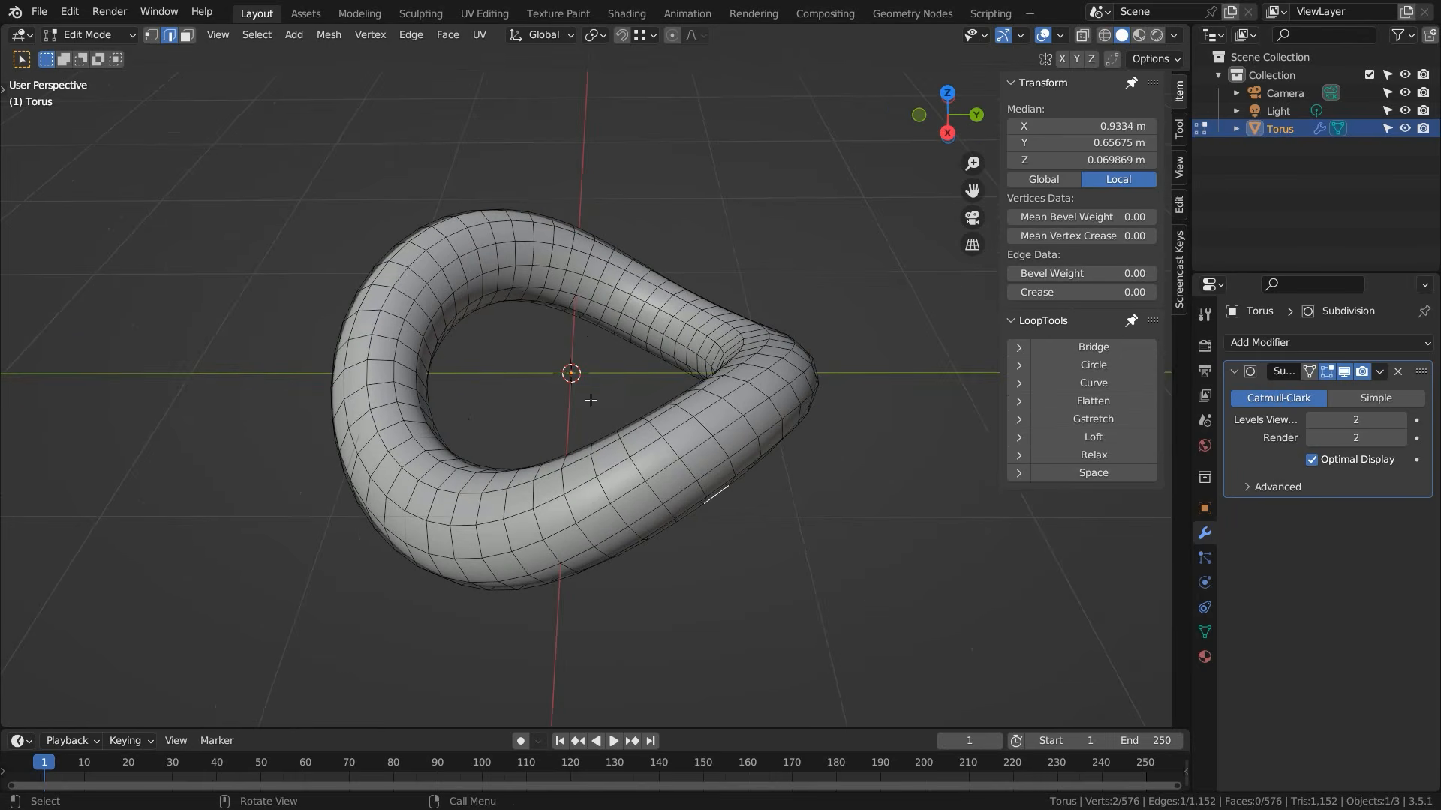
scroll(600, 398, down, 2)
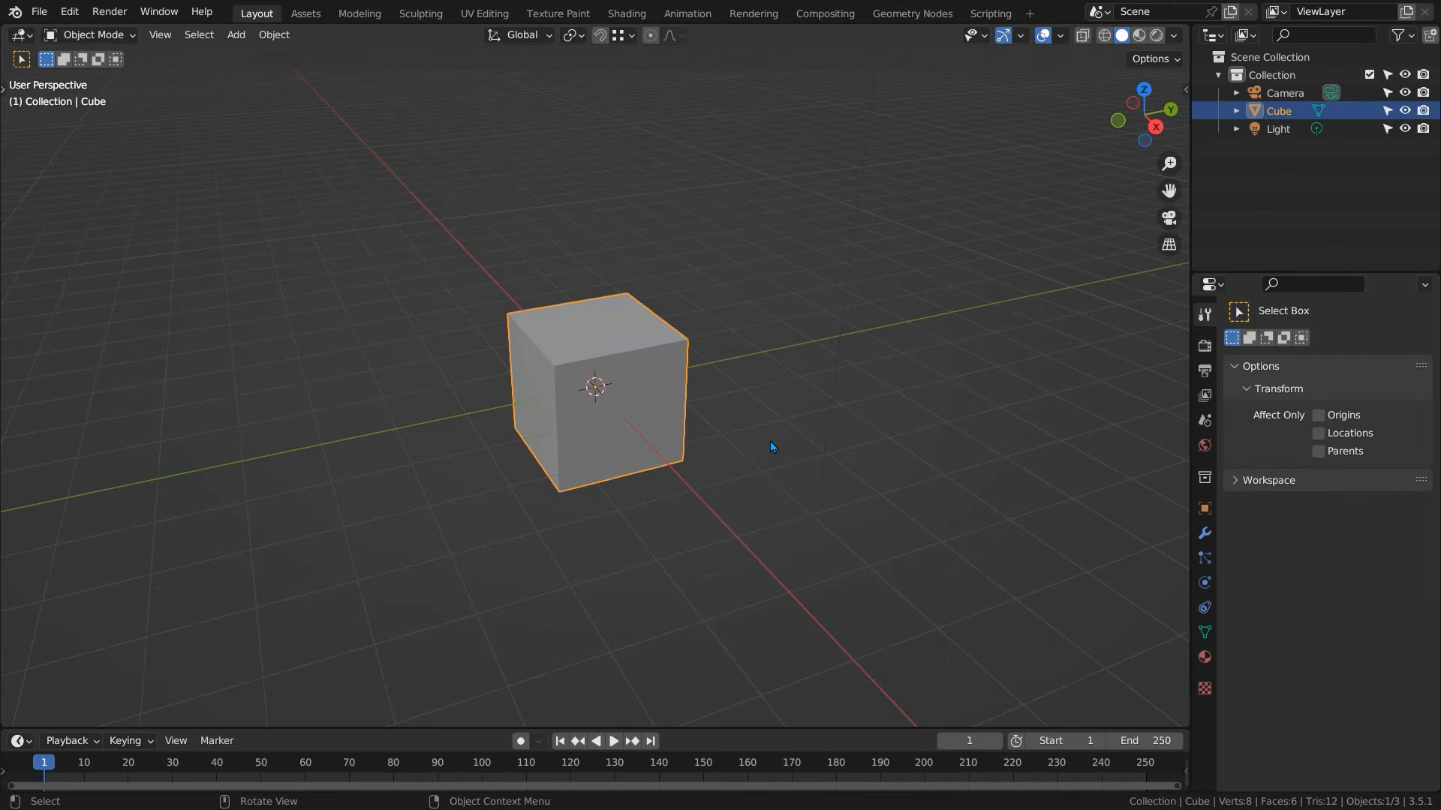
- Delete the default cube and add a mesh plane at the origin
key(Delete)
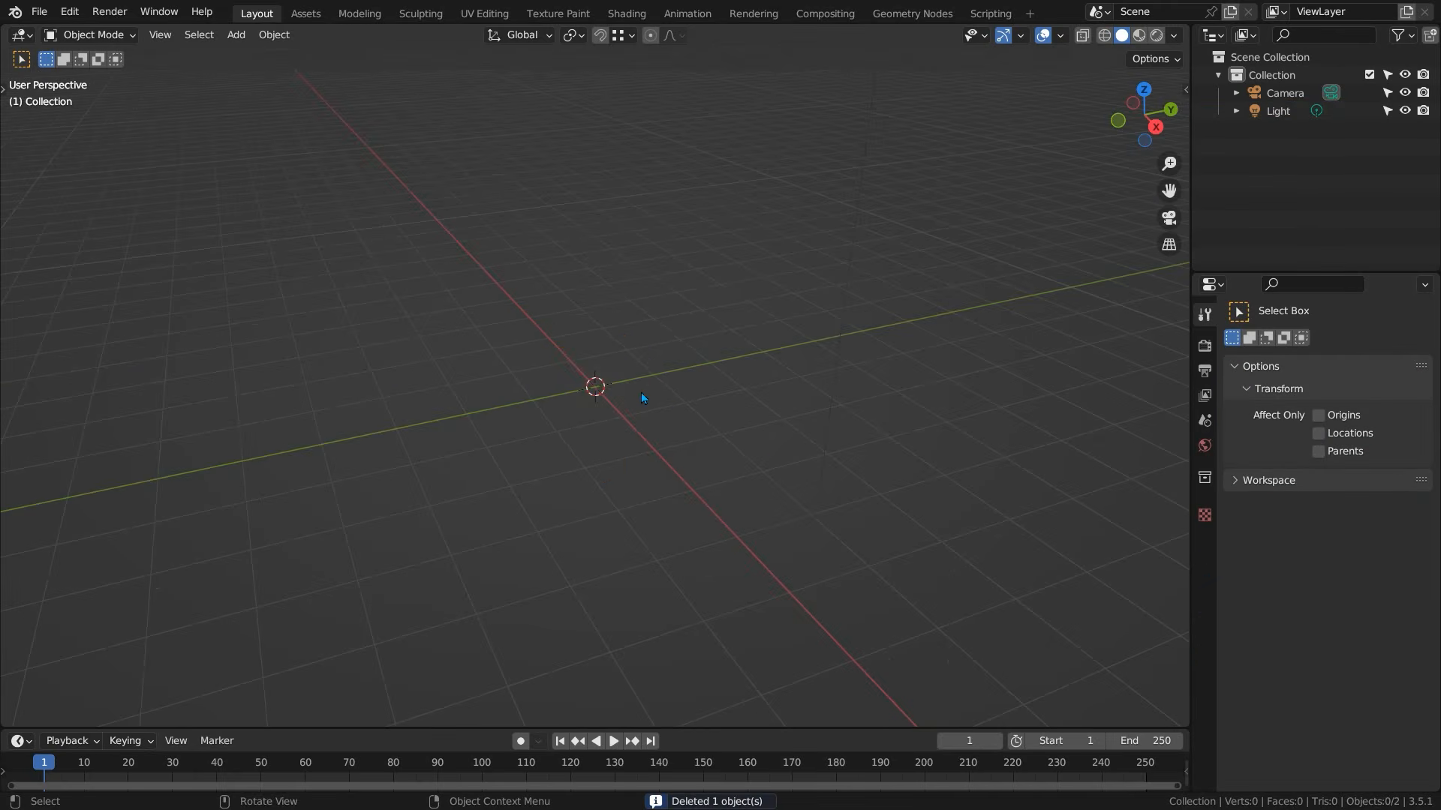
key(shift+a)
mouse_move(655, 390)
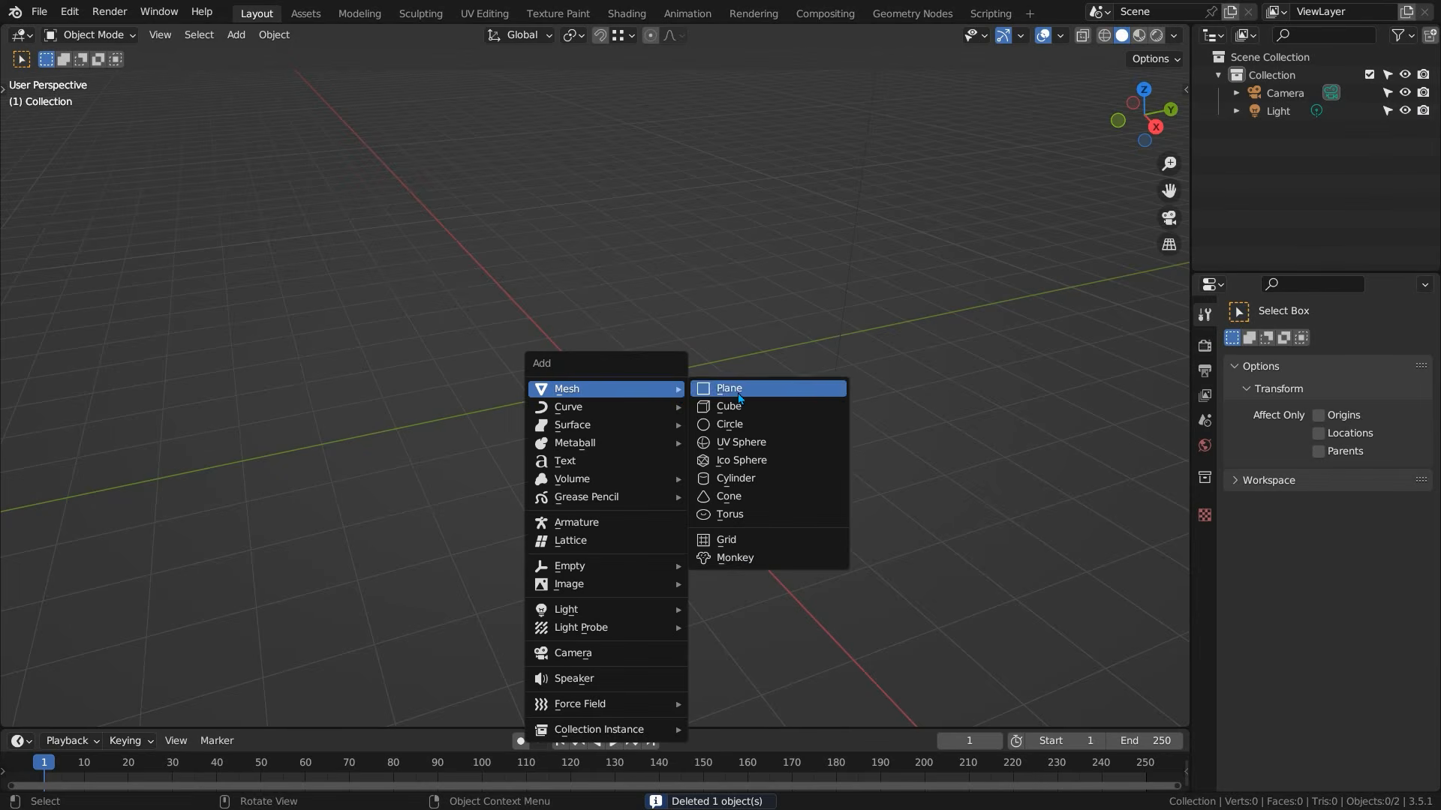
click(739, 395)
- Shade the plane smooth and give it a level 3 Subdivision modifier
scroll(731, 393, up, 5)
right_click(628, 384)
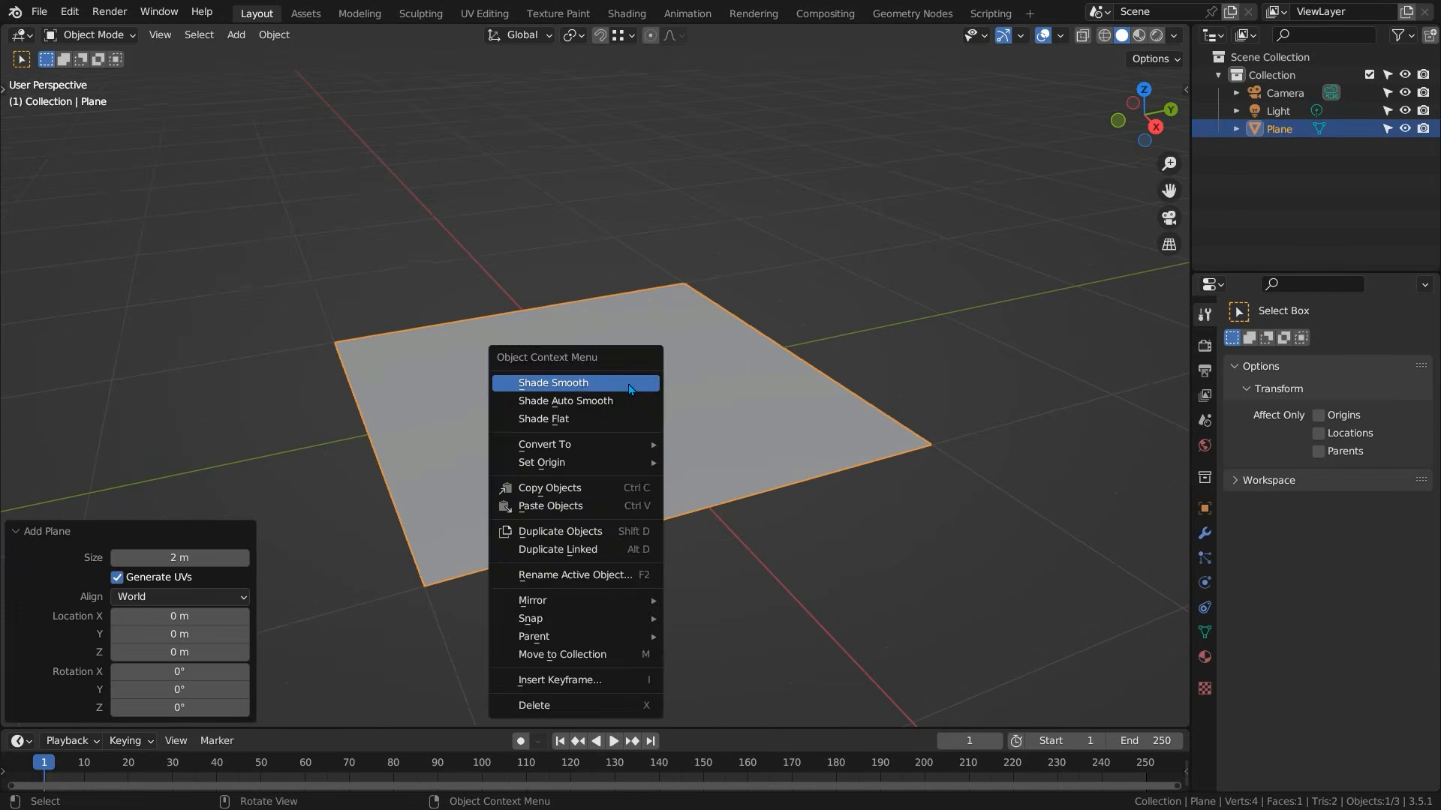
click(628, 382)
key(ctrl+3)
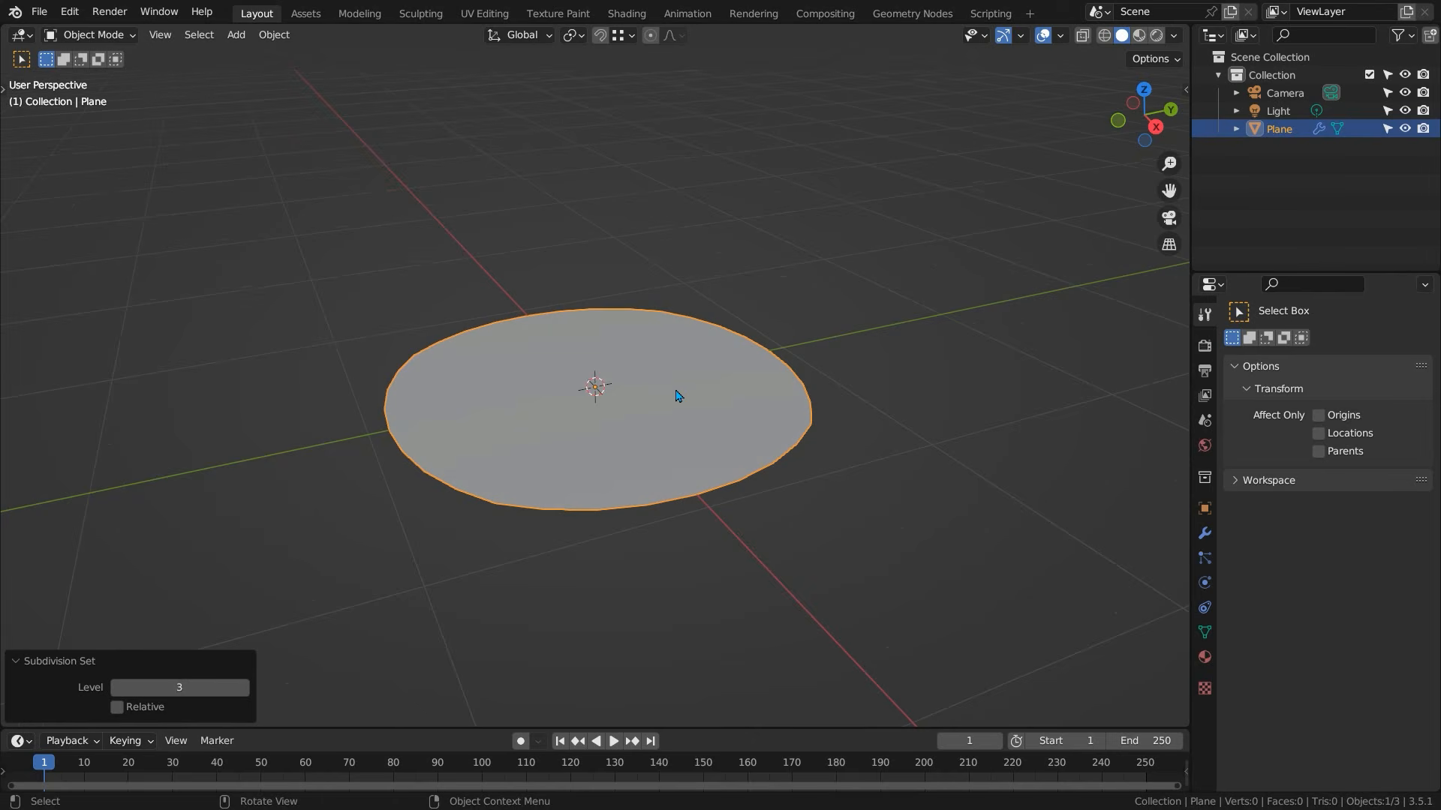
- Scale the plane's geometry by 2 along the Y axis in Edit Mode
key(Tab)
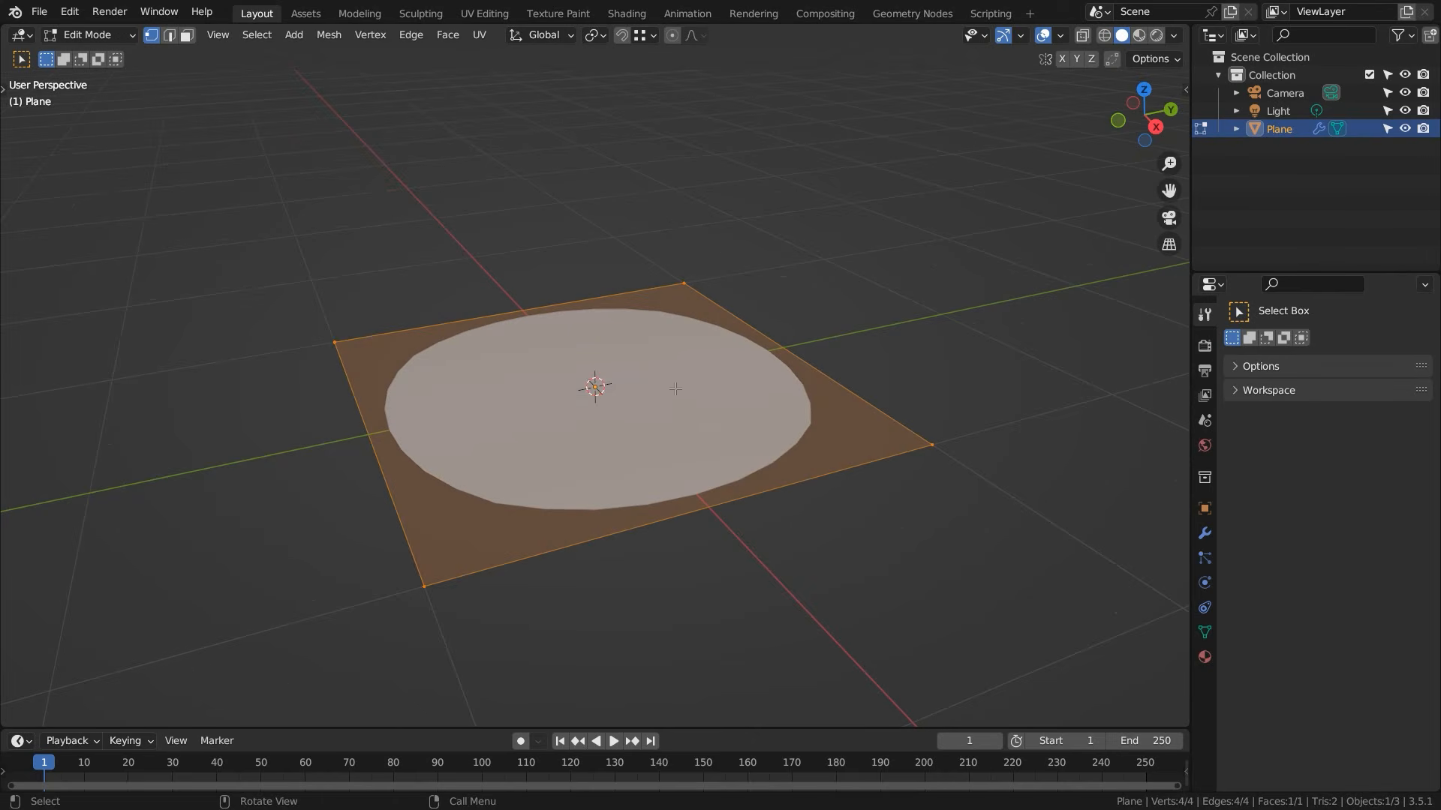
text(s)
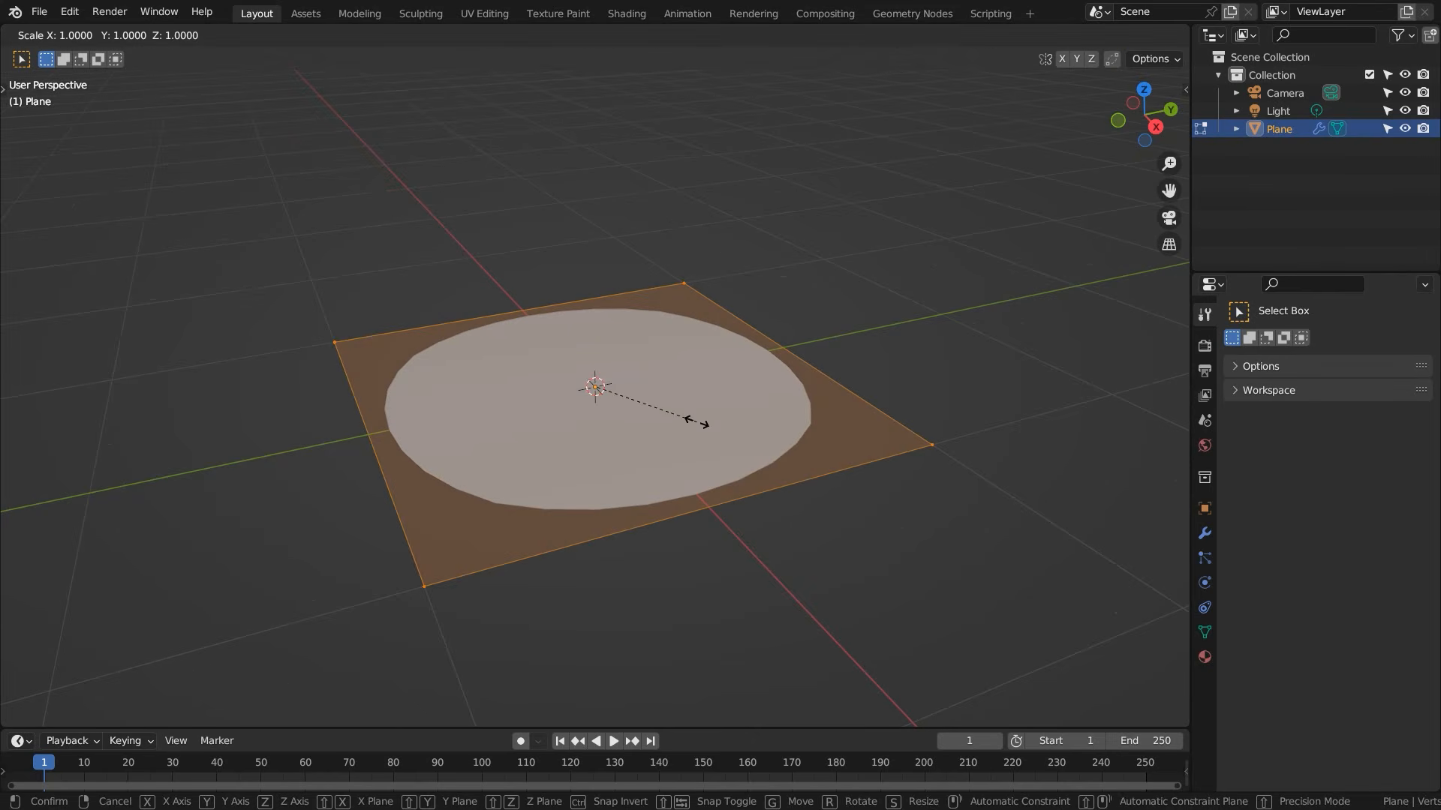
text(2y)
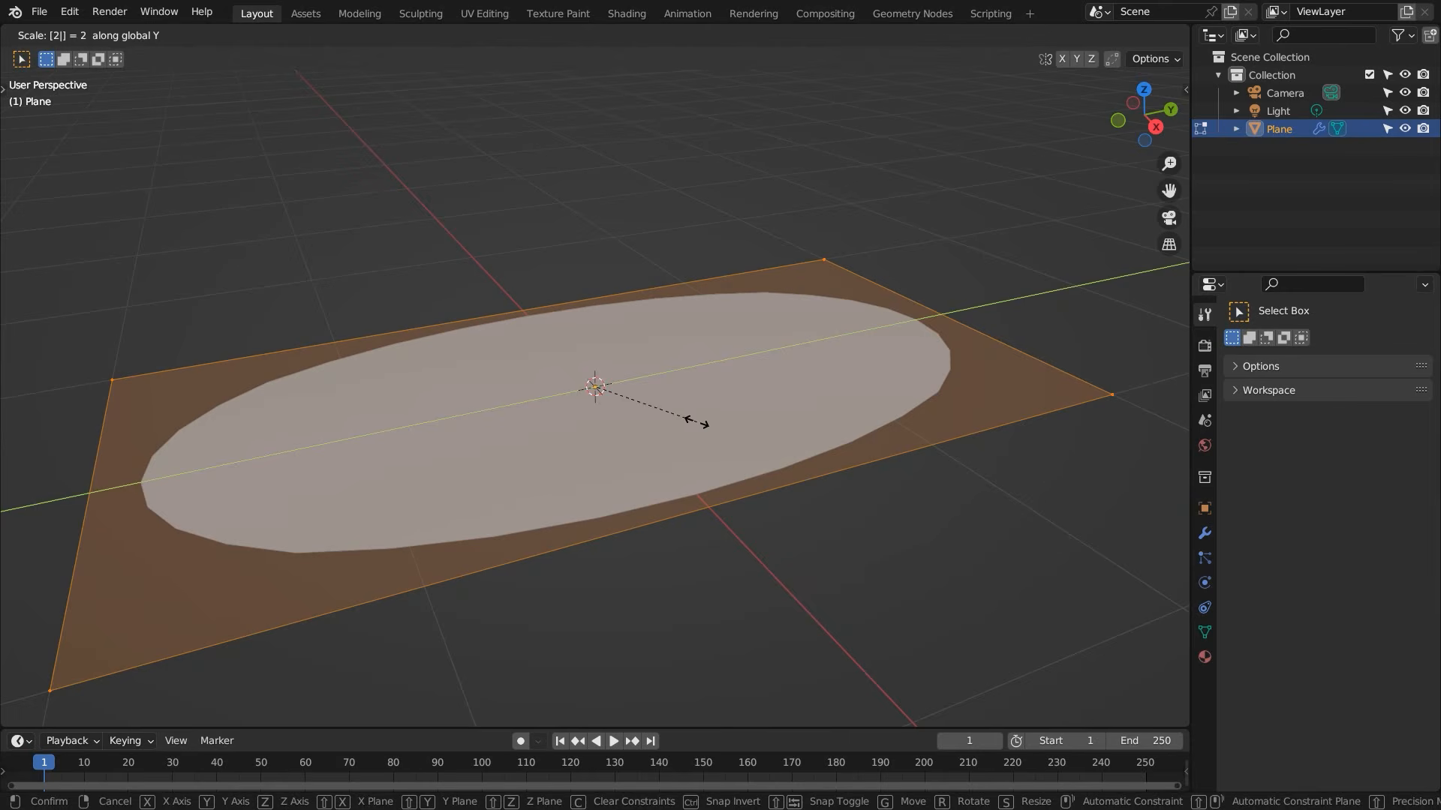
key(Return)
- Add 20 evenly spaced loop cuts across the plane's length without sliding them
mouse_move(646, 392)
middle_down()
mouse_move(629, 408)
mouse_move(626, 388)
middle_up()
scroll(631, 386, down, 3)
key(ctrl+r)
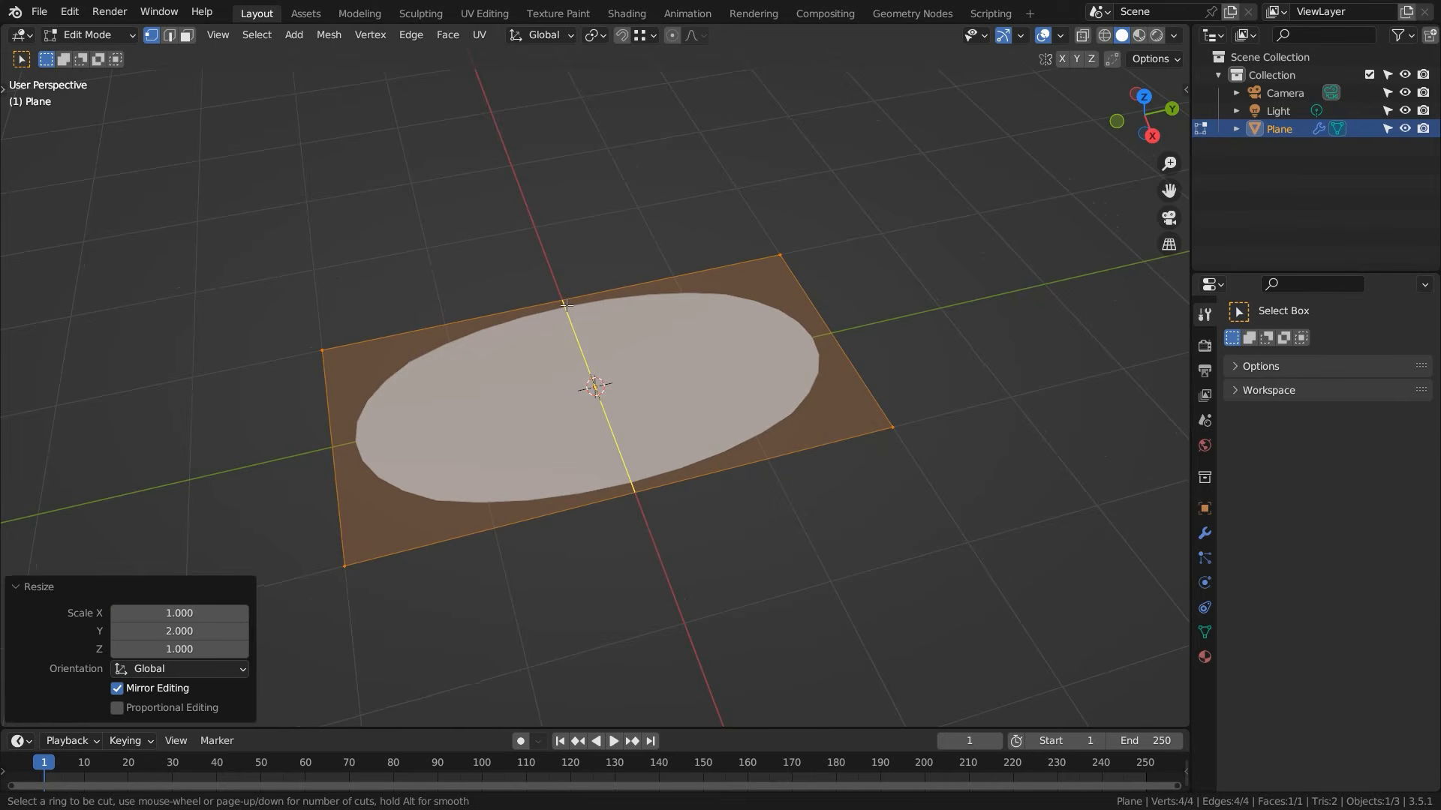
scroll(566, 304, up, 19)
click(566, 304)
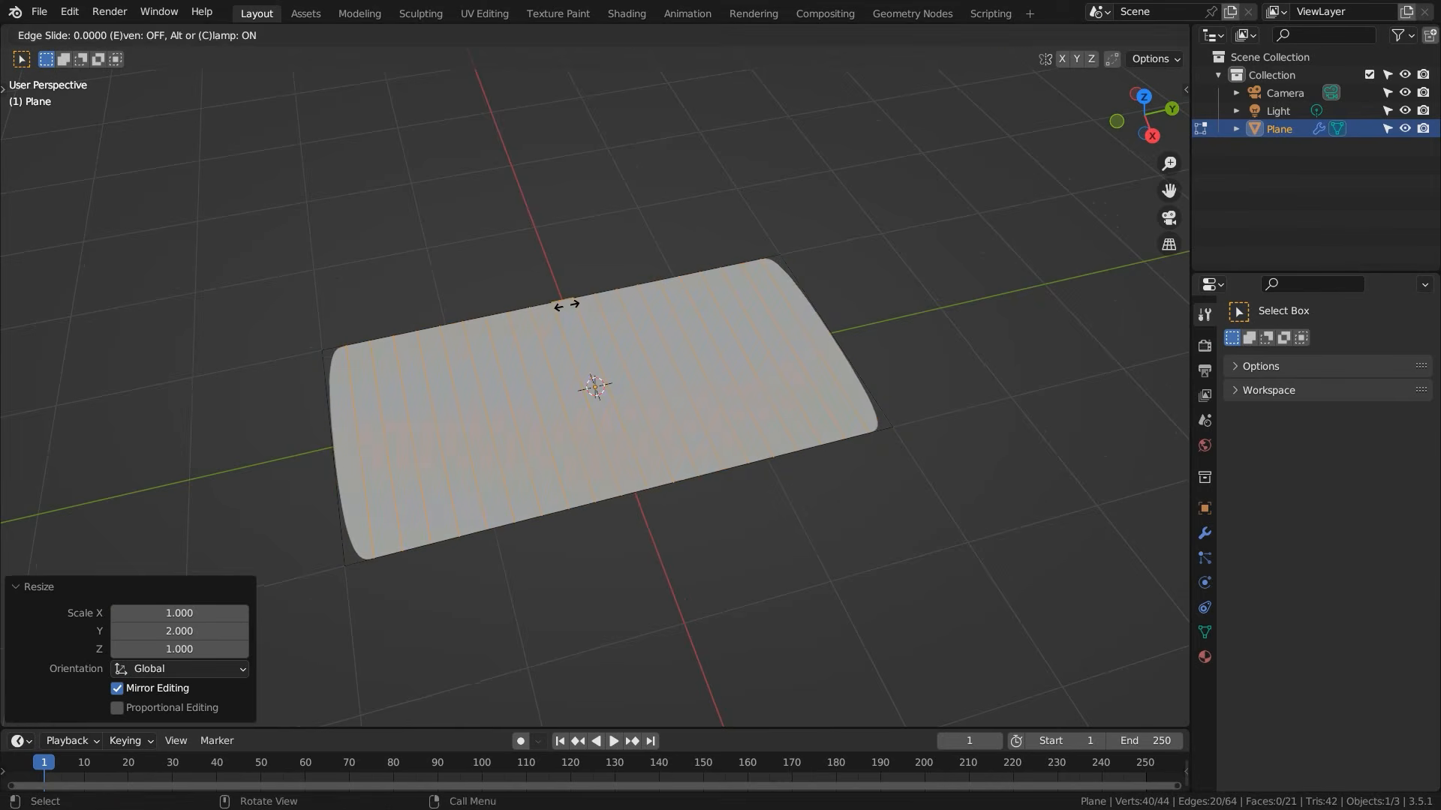
right_click(567, 305)
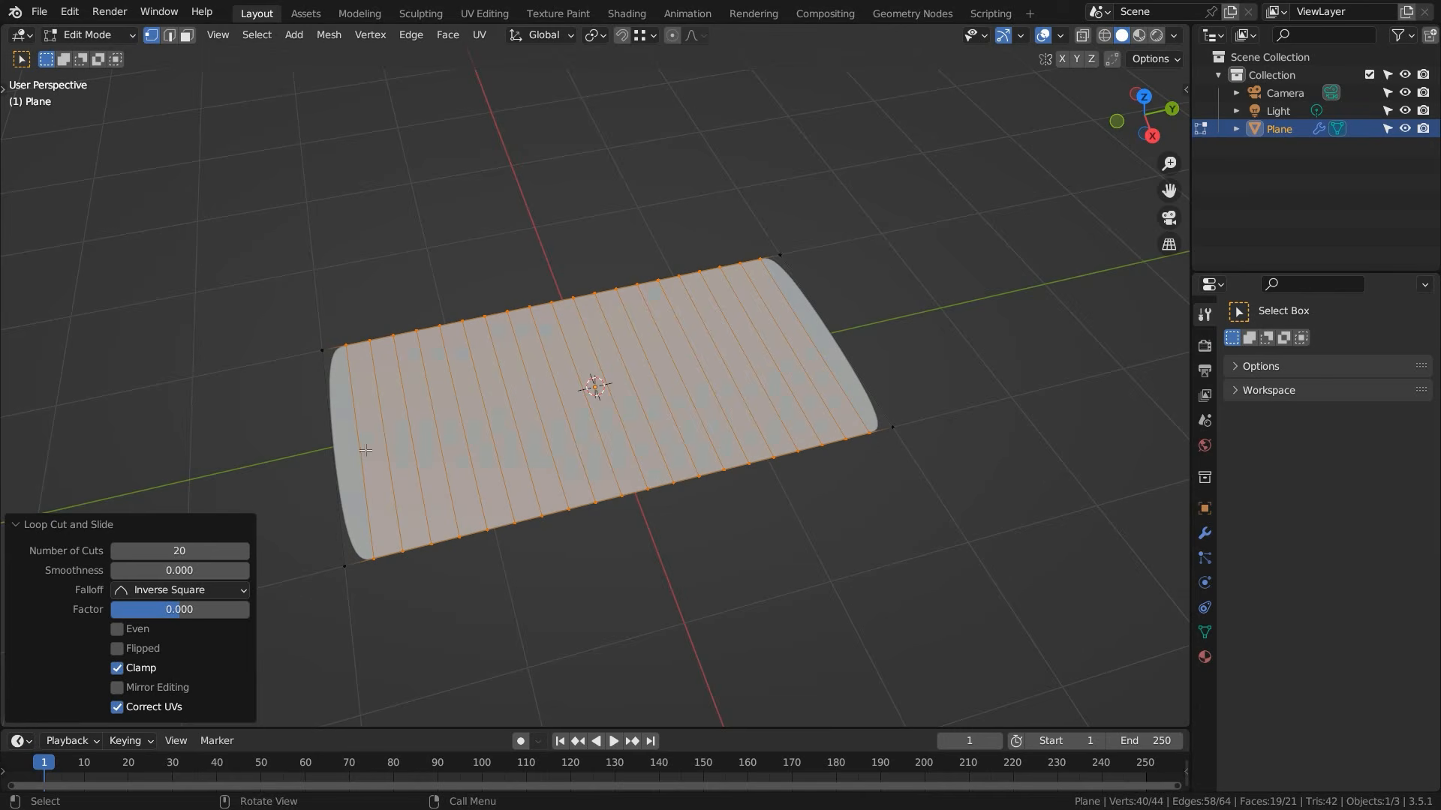
- Add 10 evenly spaced lengthwise loop cuts to the plane without sliding them, and clear the selection
key(ctrl+r)
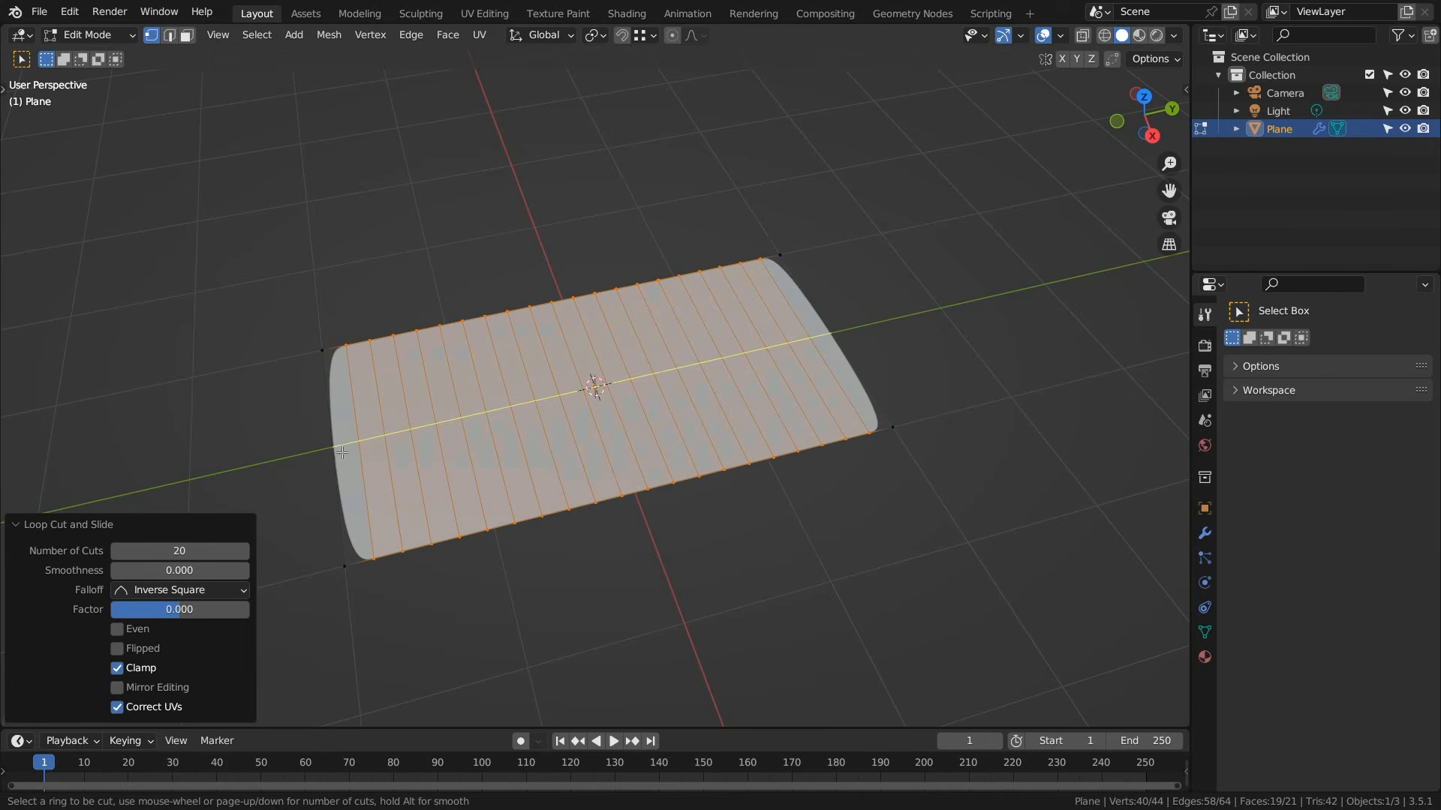
click(335, 448)
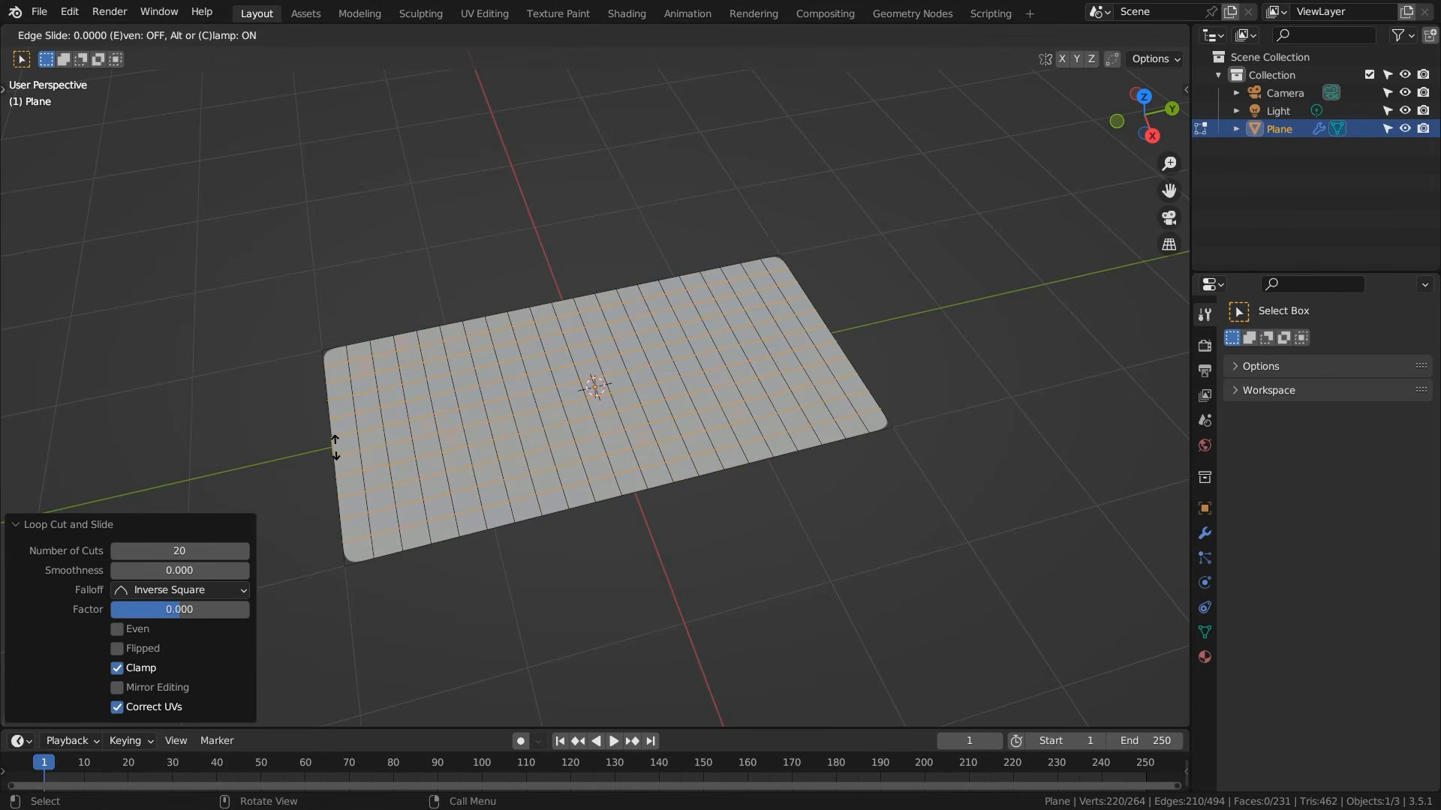
right_click(335, 448)
click(738, 541)
middle_drag(738, 540, 603, 440)
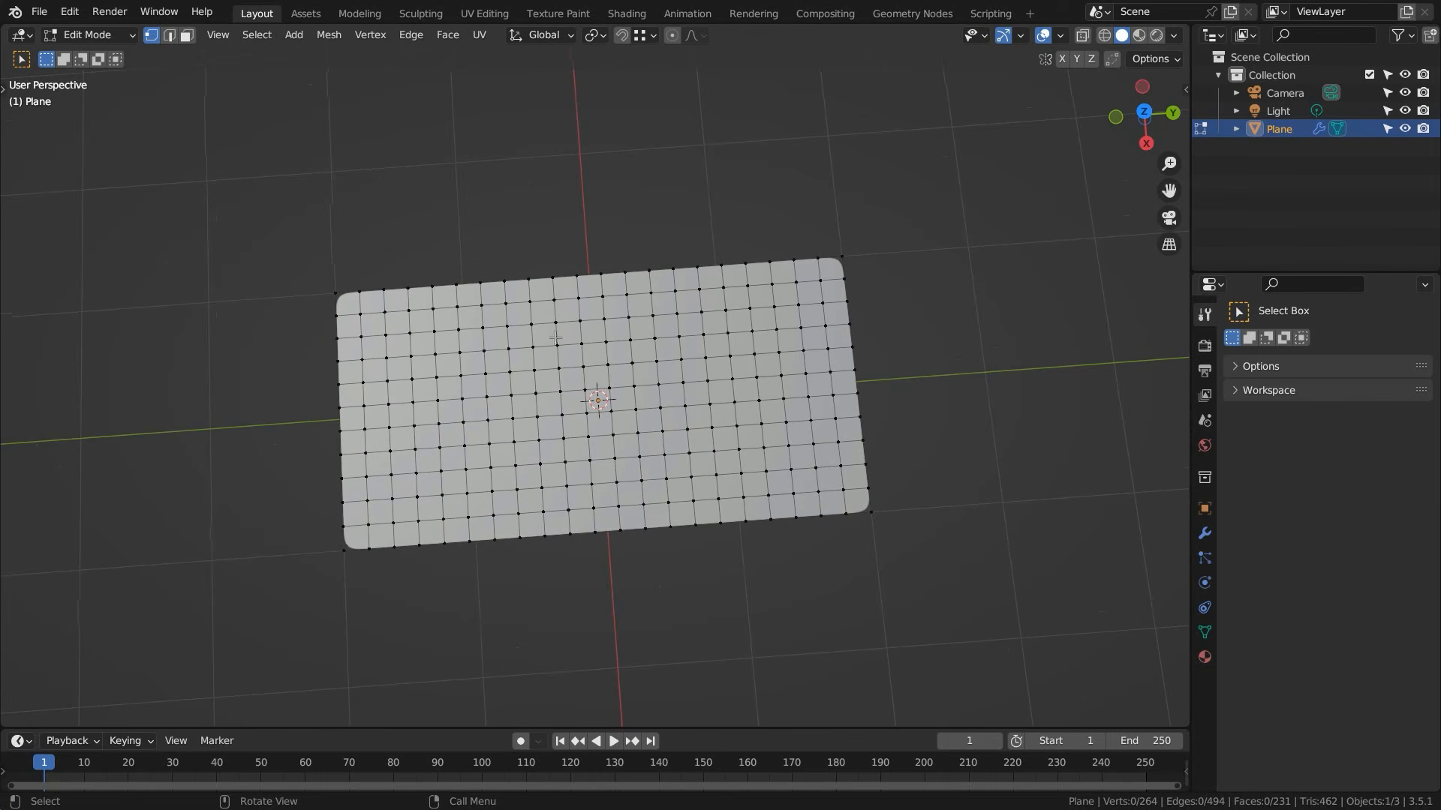
- Move the middle vertex of the plane's -X long edge outward by about -0.39 m in X and 0.09 m in Y, with Z locked
shift+middle_drag(606, 283, 616, 282)
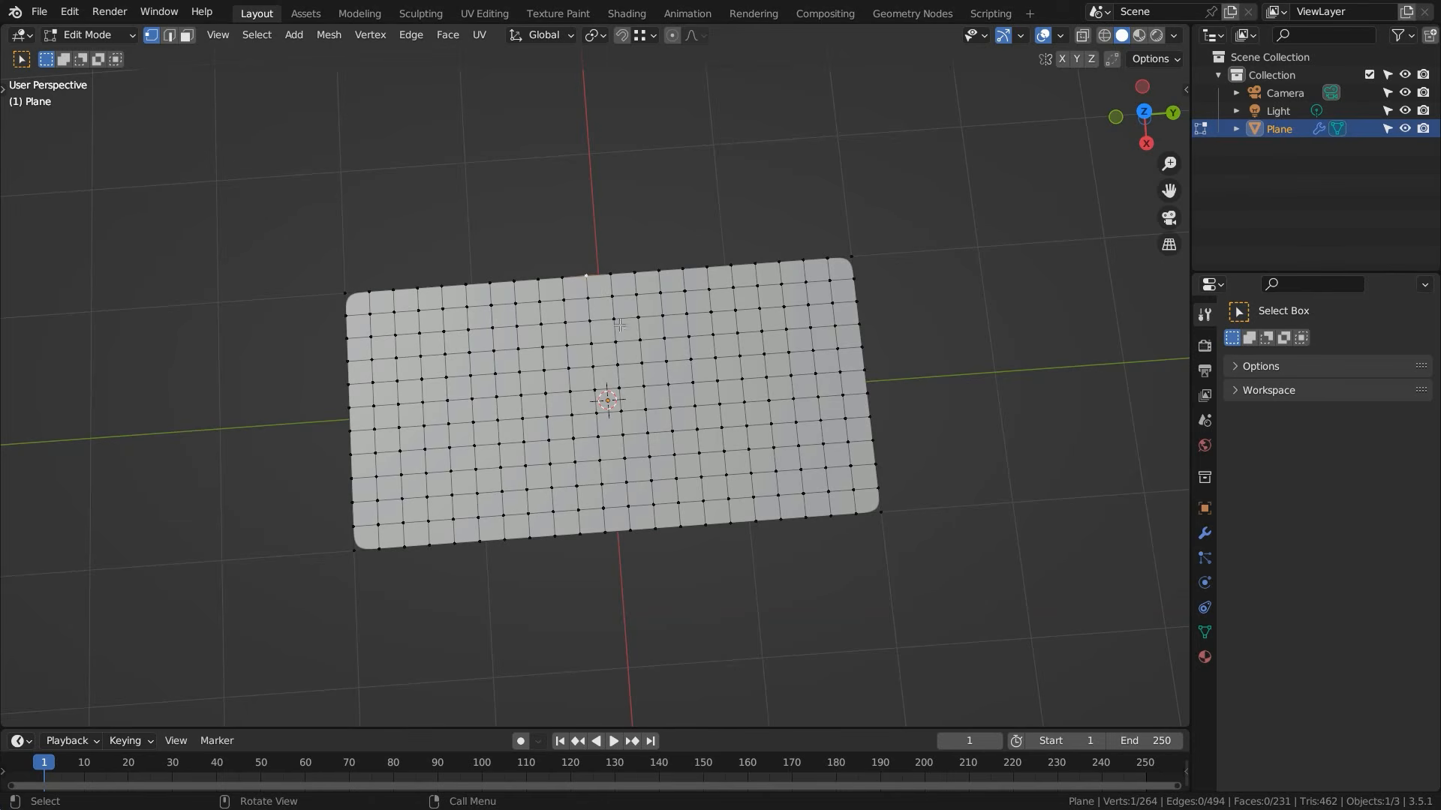
key(g)
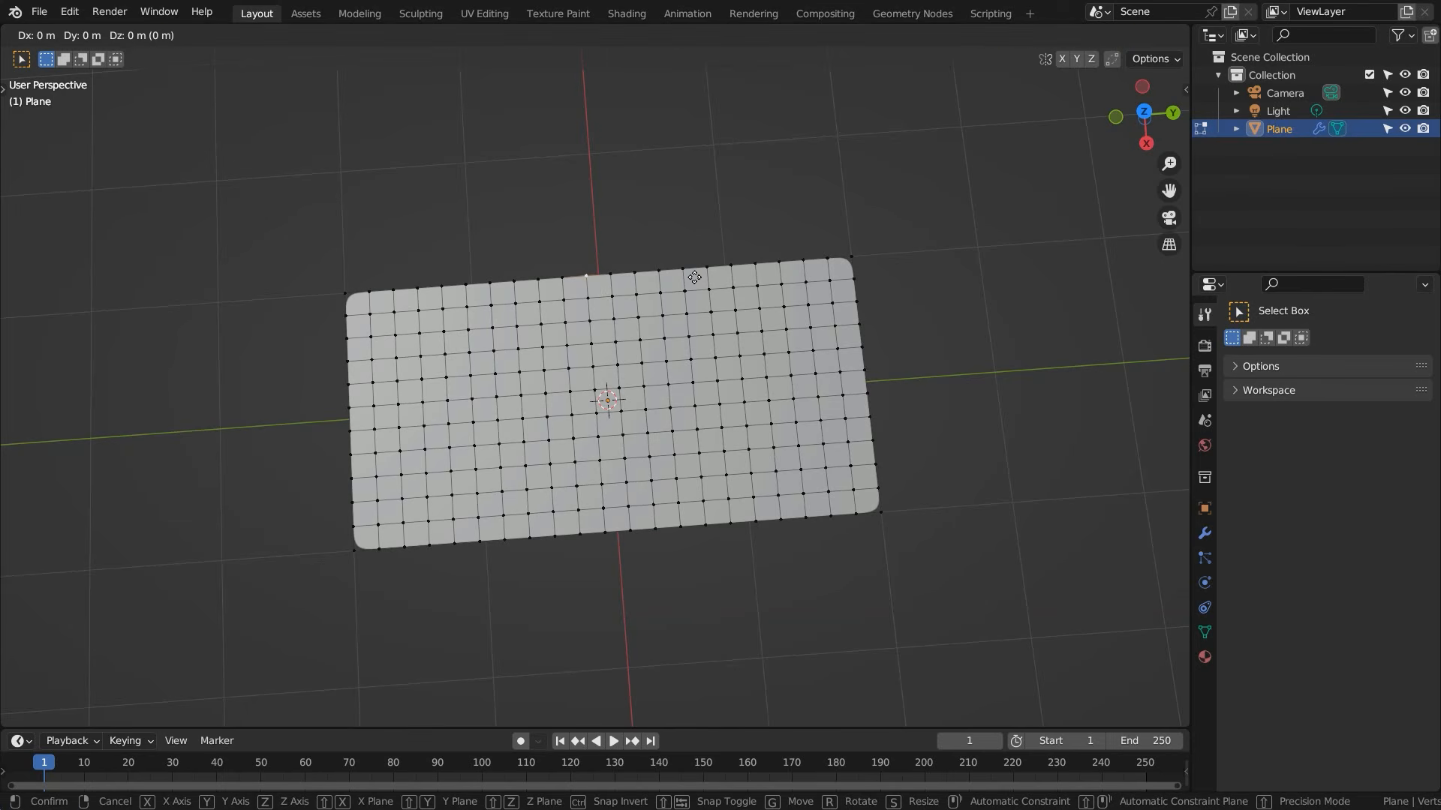
key(shift+z)
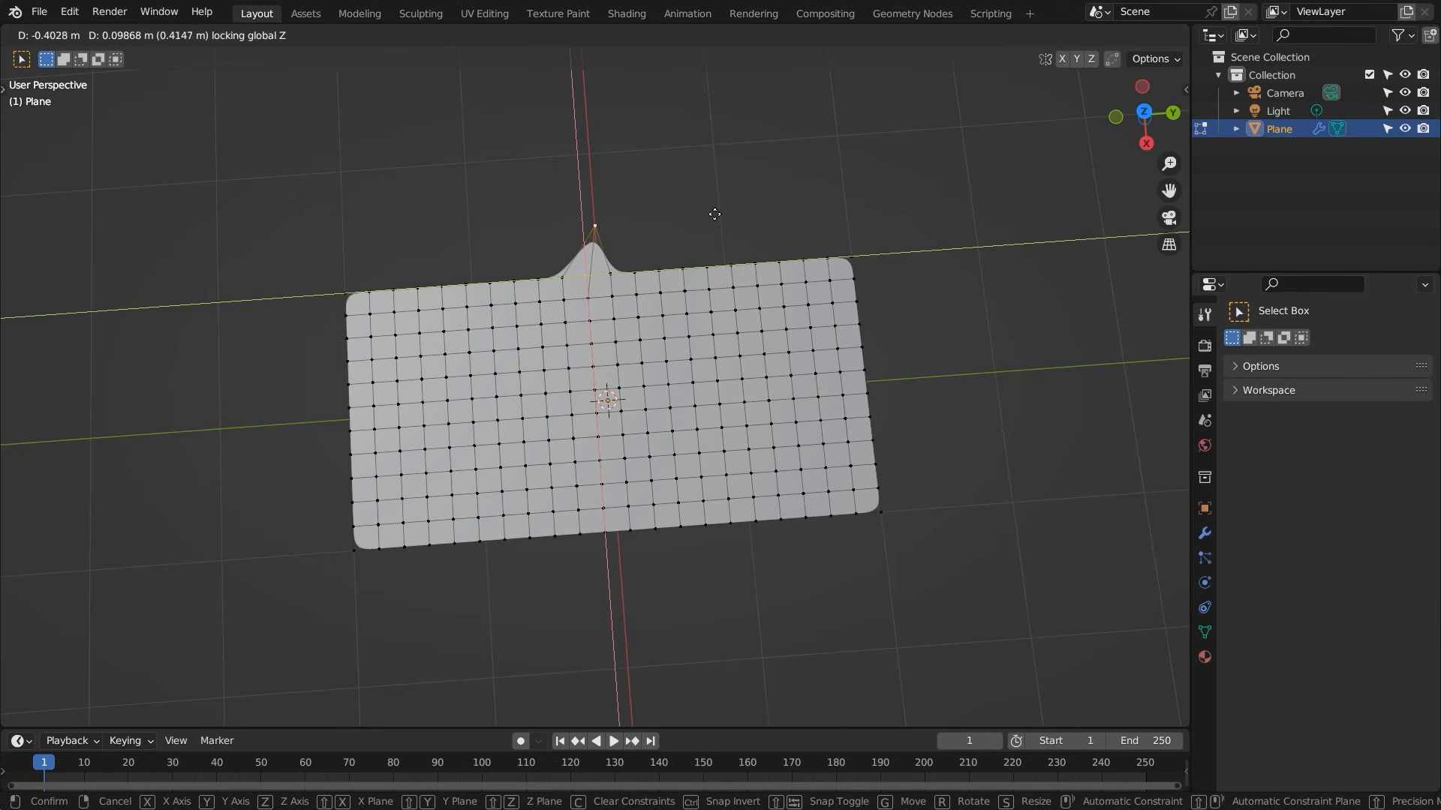
click(714, 215)
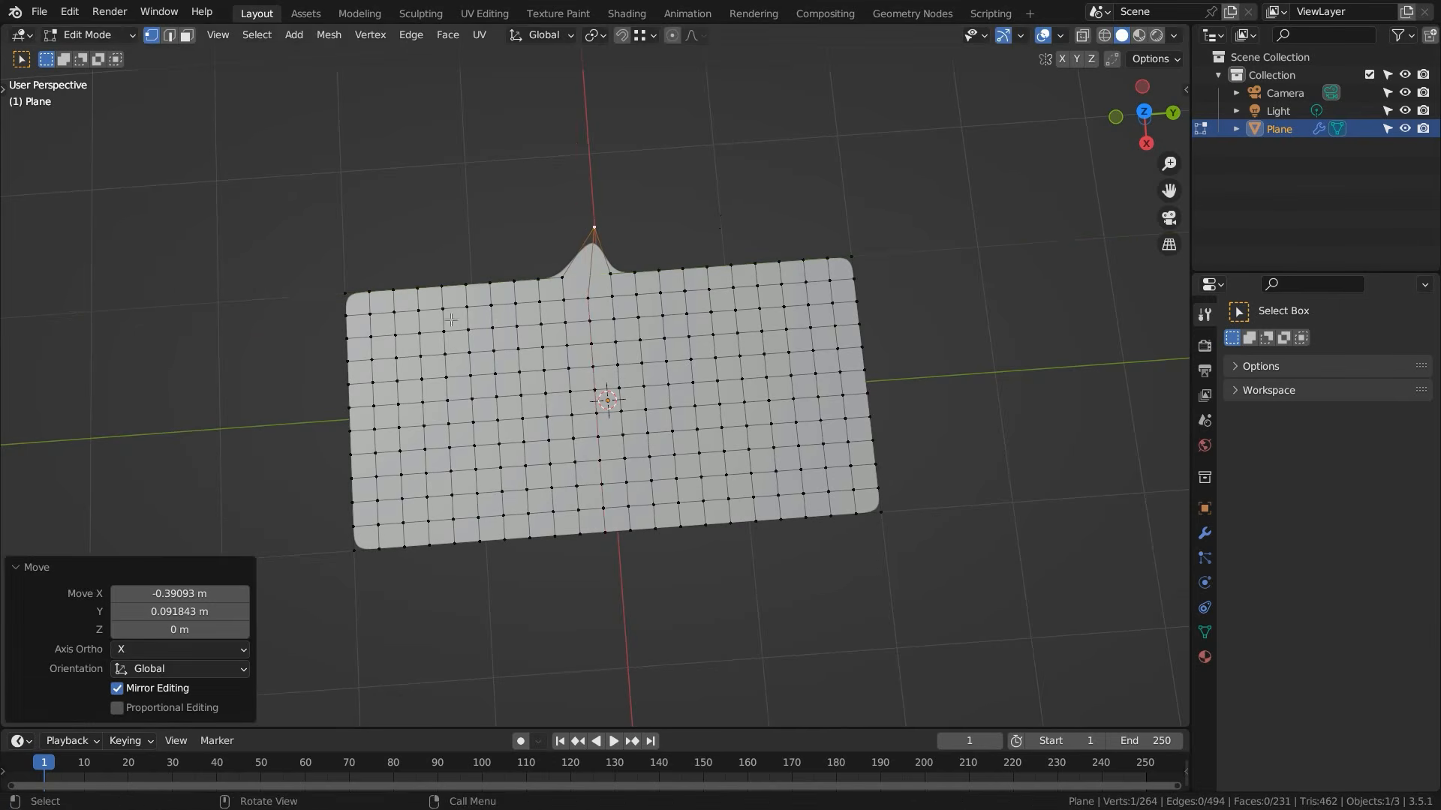
- Pull both corner vertices of the -X long edge outward with Z locked, about 0.26 m toward -Y and 0.28 m toward +Y
click(346, 294)
key(g)
key(shift+z)
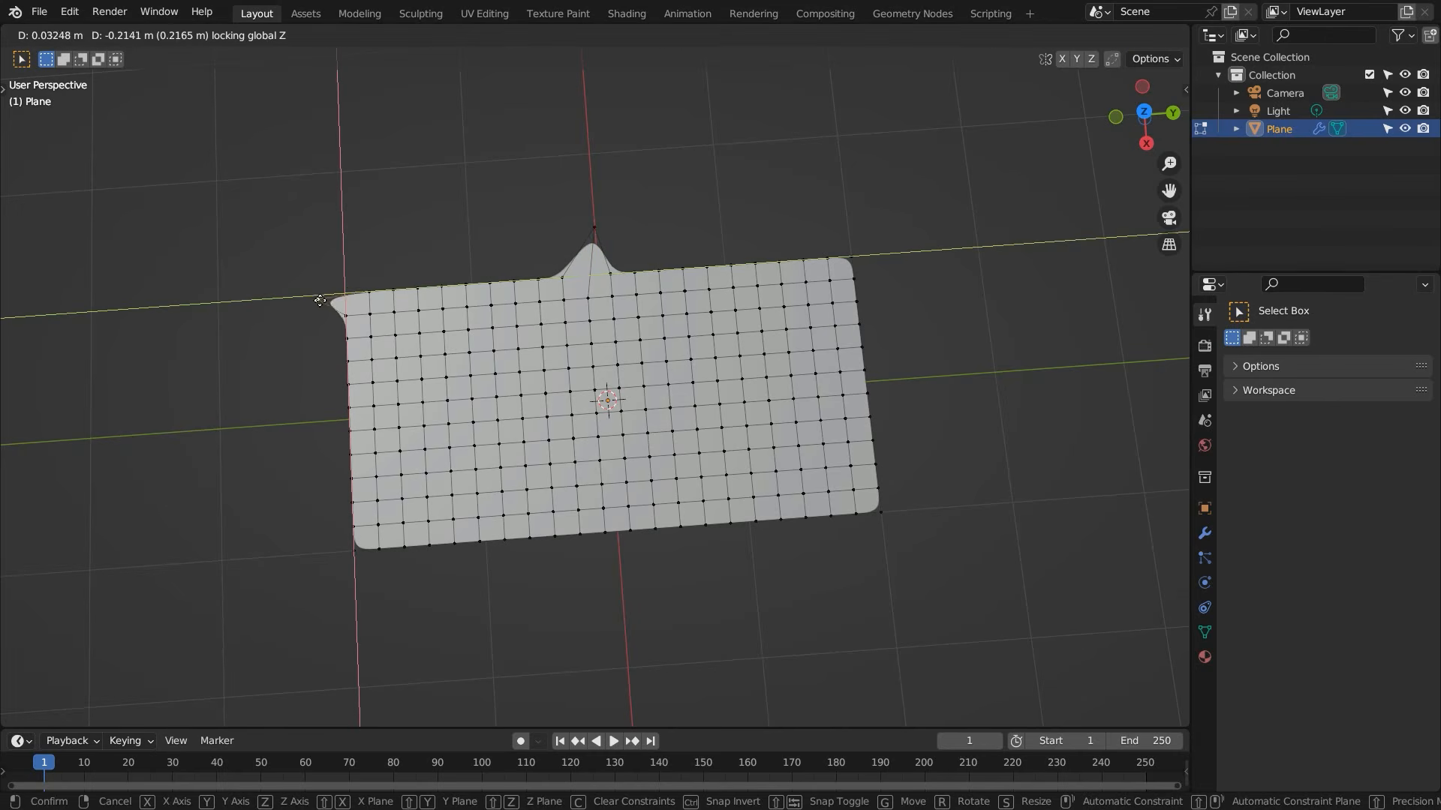
click(314, 302)
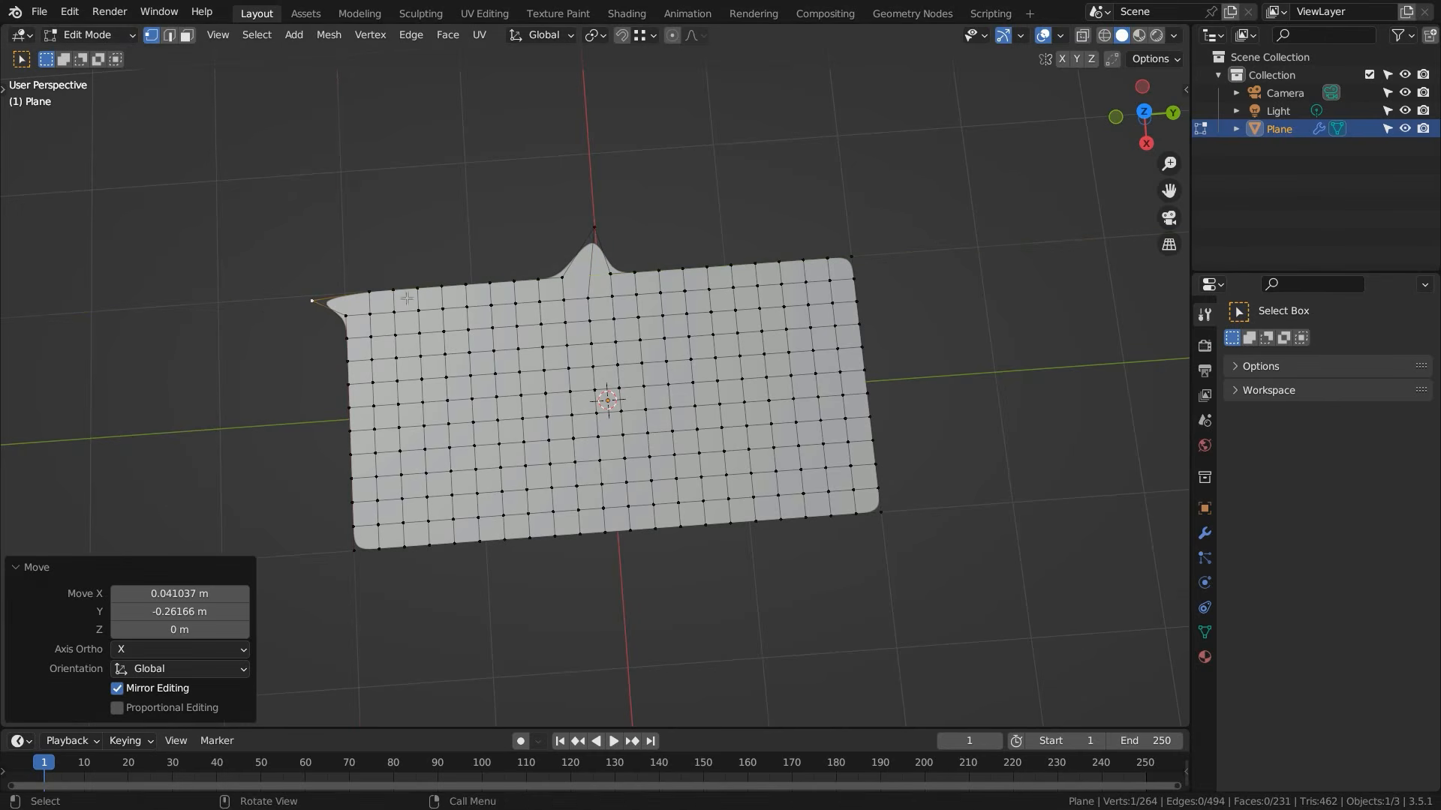
click(852, 259)
key(g)
key(shift+z)
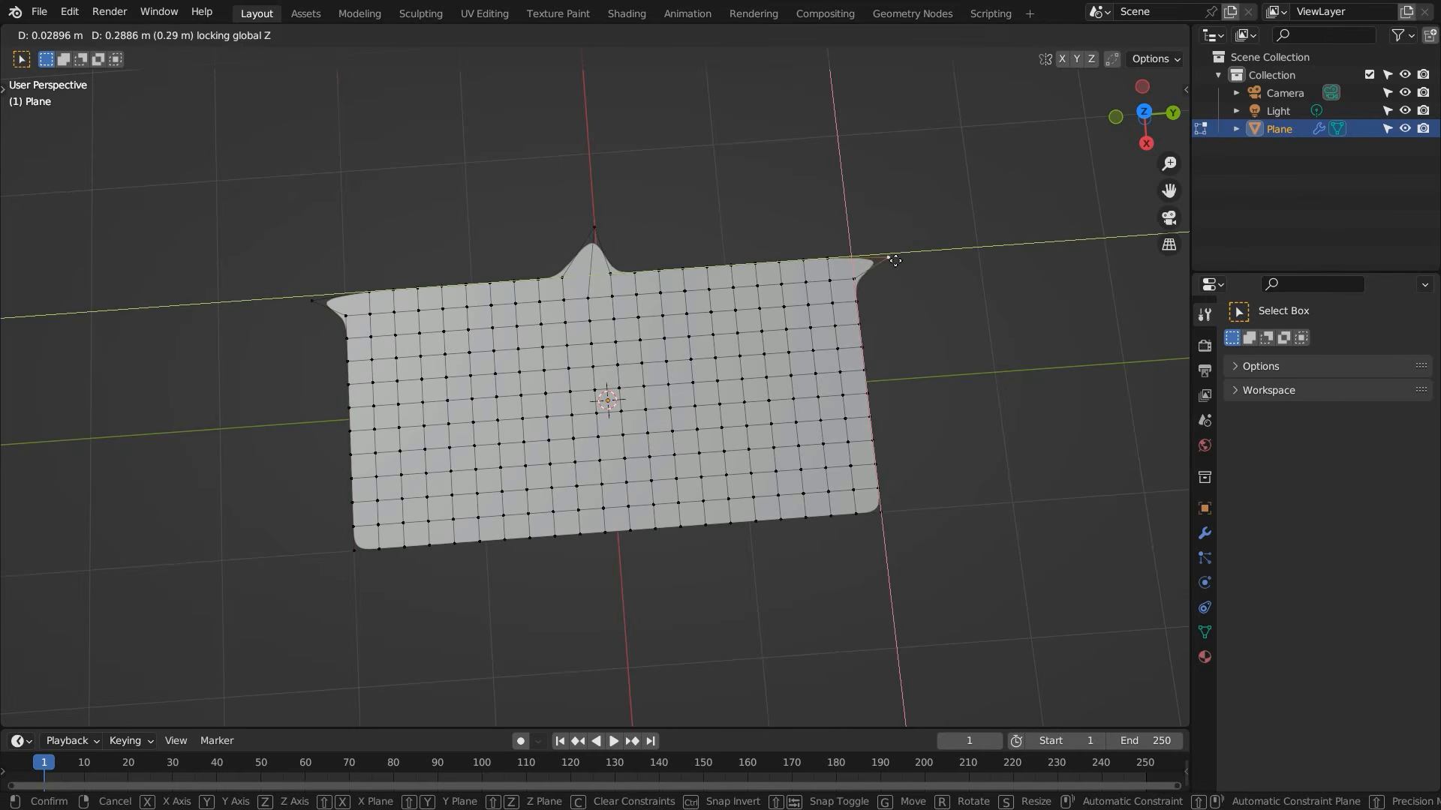
click(892, 253)
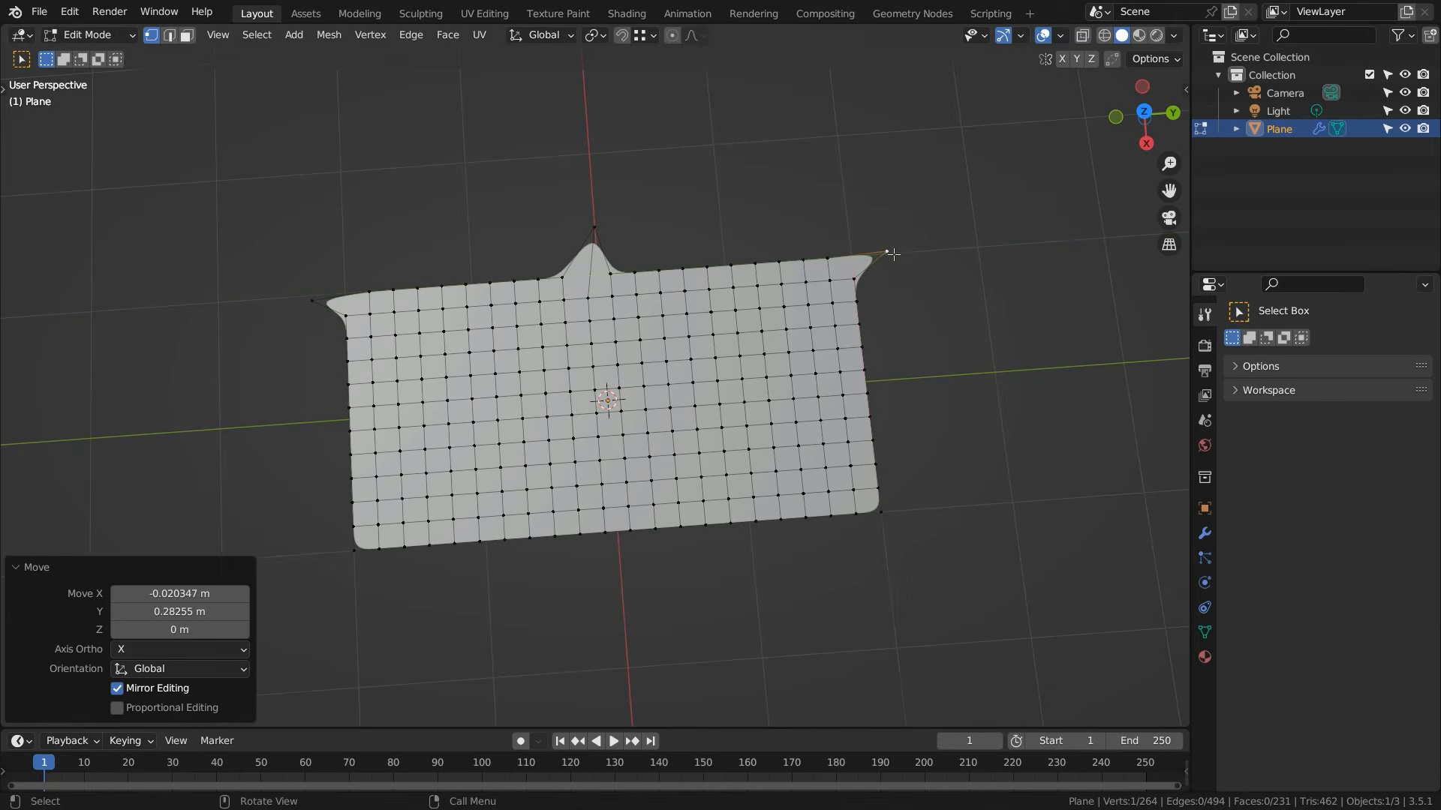
- Apply LoopTools Curve to the -X long edge through its two corner vertices and raised middle vertex
click(312, 300)
shift+click(593, 228)
shift+click(887, 251)
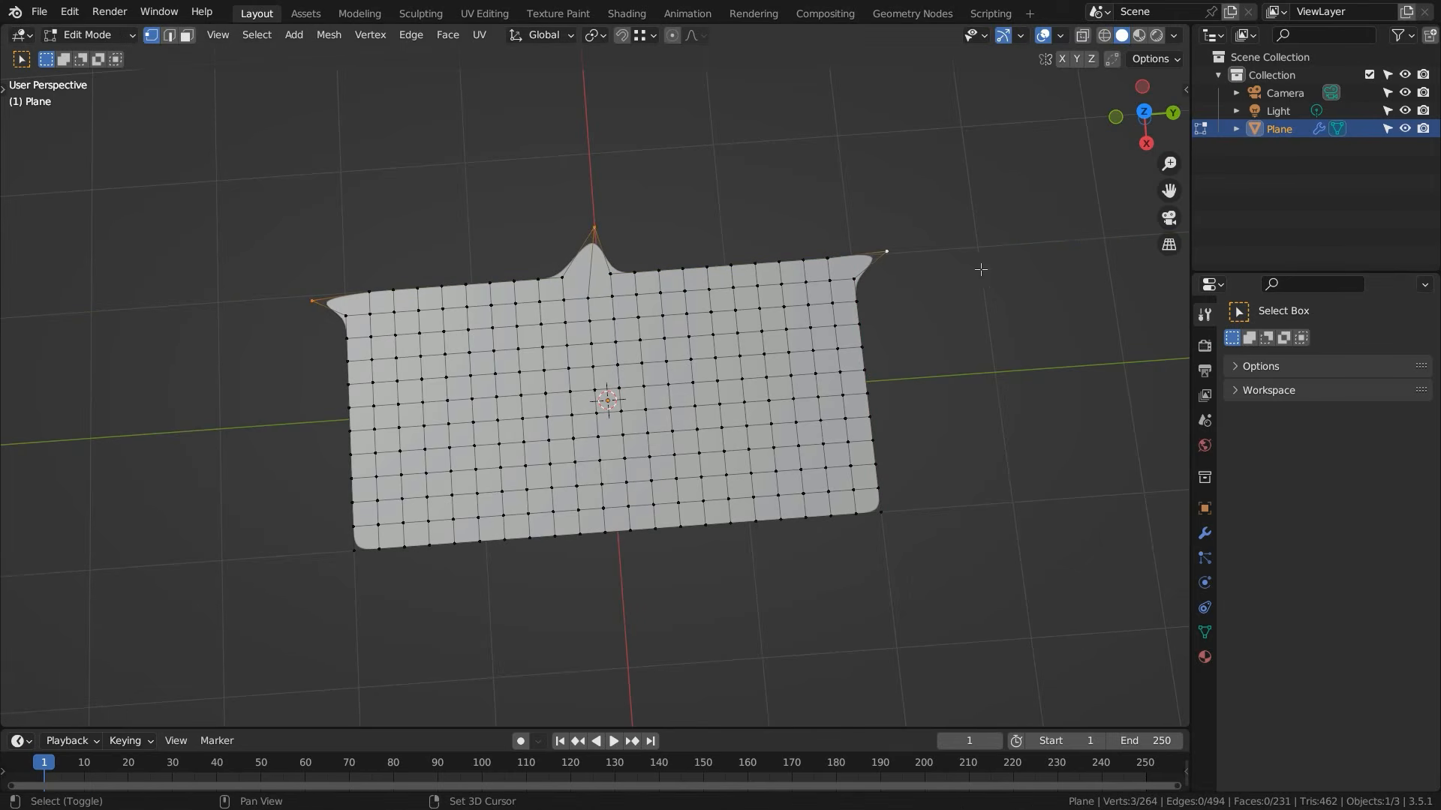
key(n)
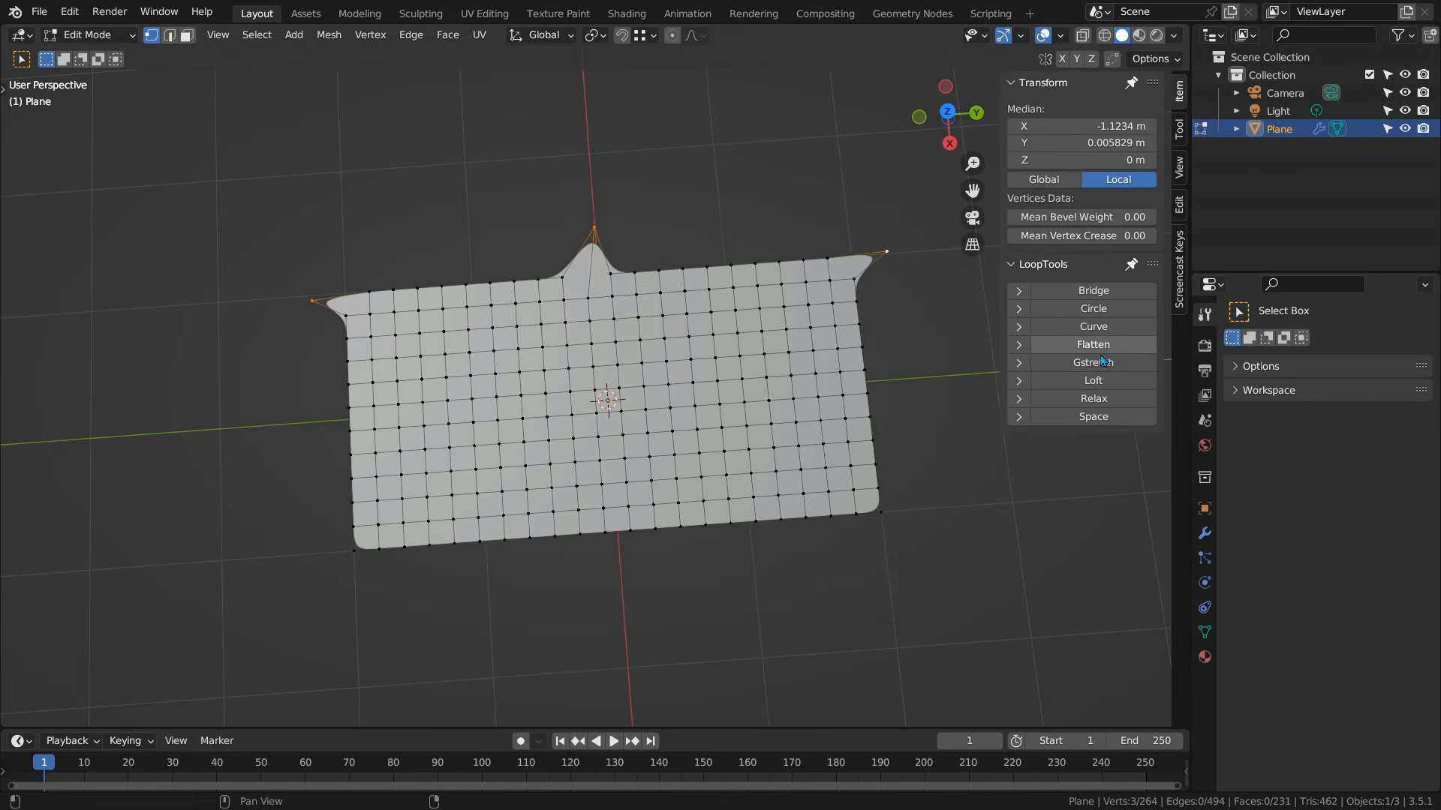
click(1123, 327)
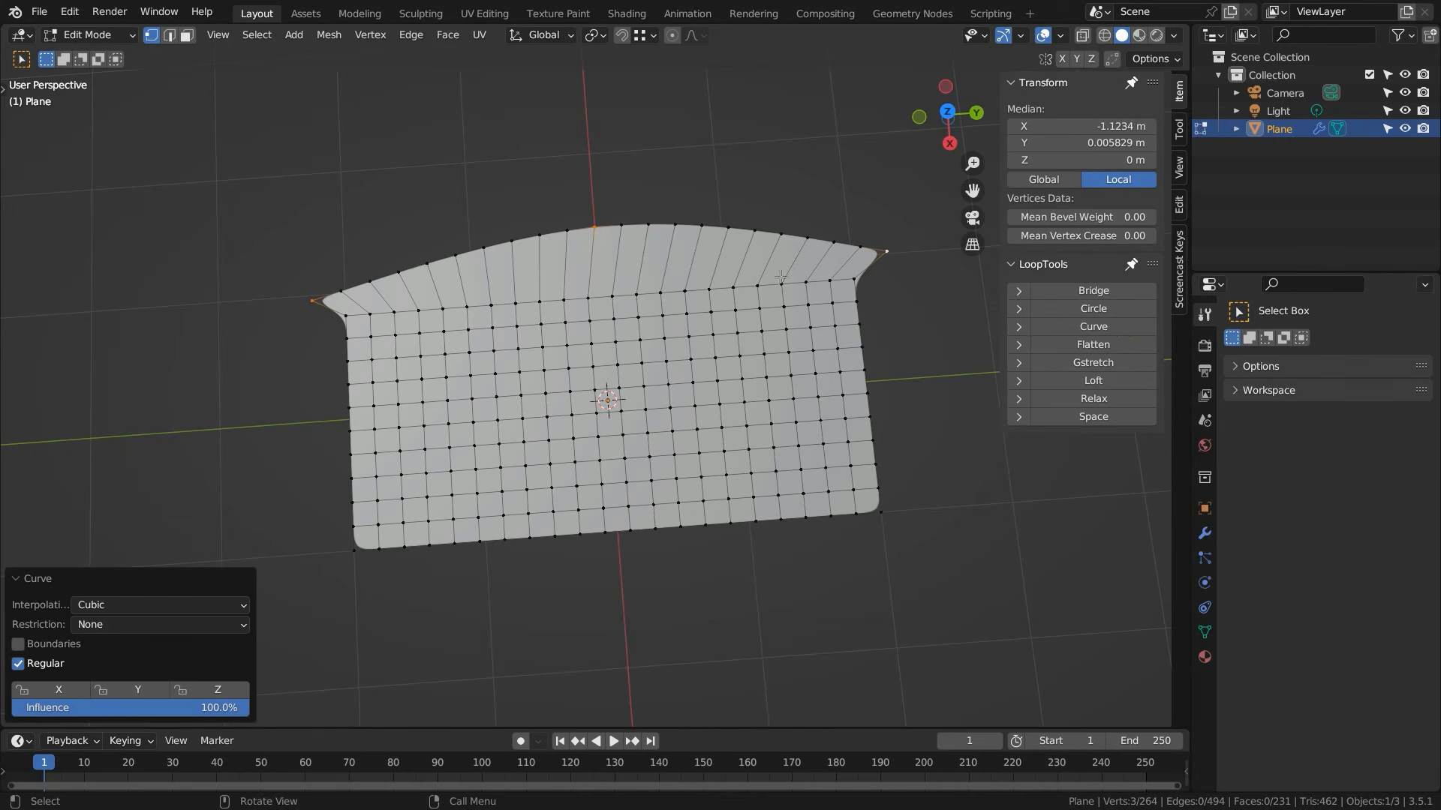
- With Z locked, pull the +Y short edge's middle vertex outward about 0.46 m and its +X corner about 0.15 m
click(866, 396)
key(g)
key(shift+z)
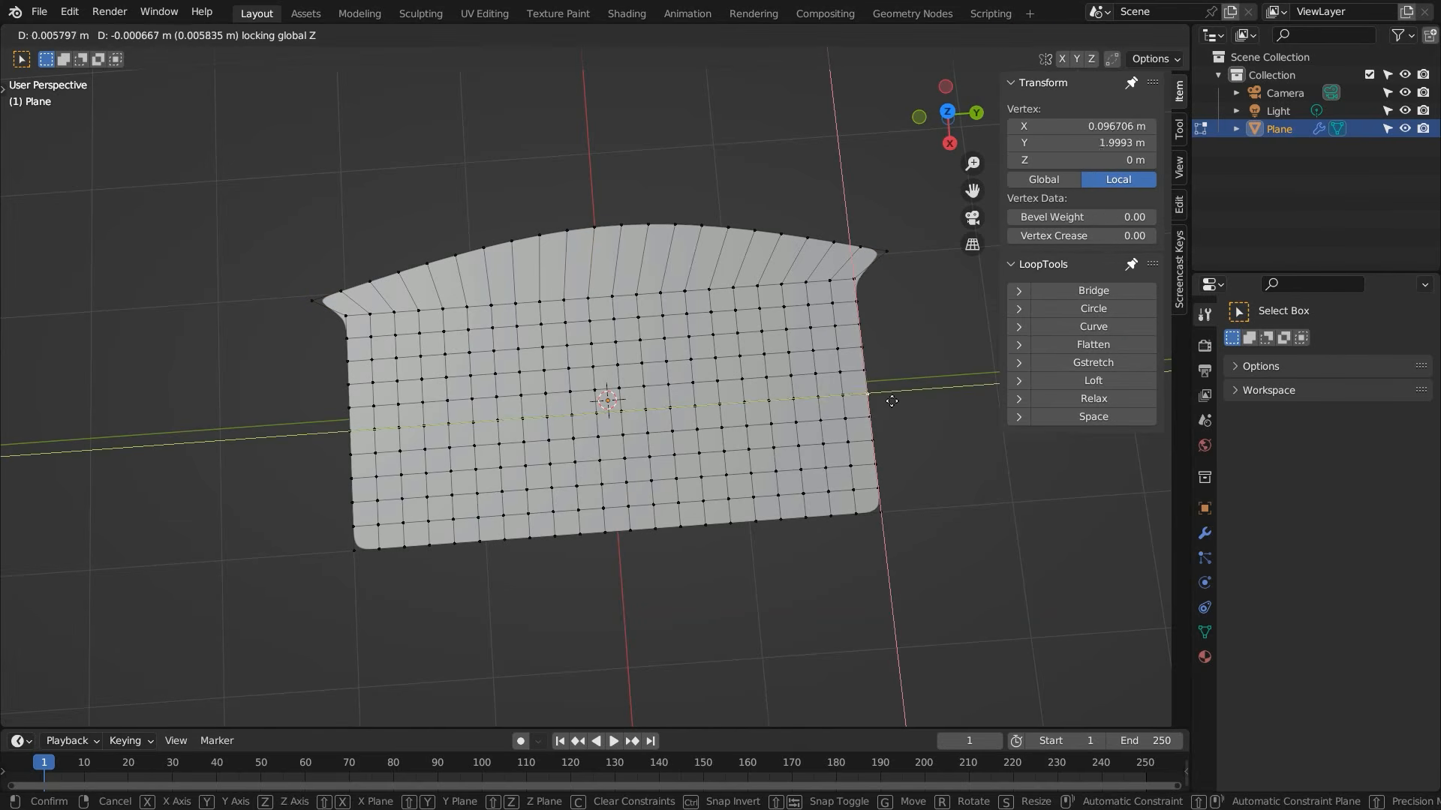
click(951, 394)
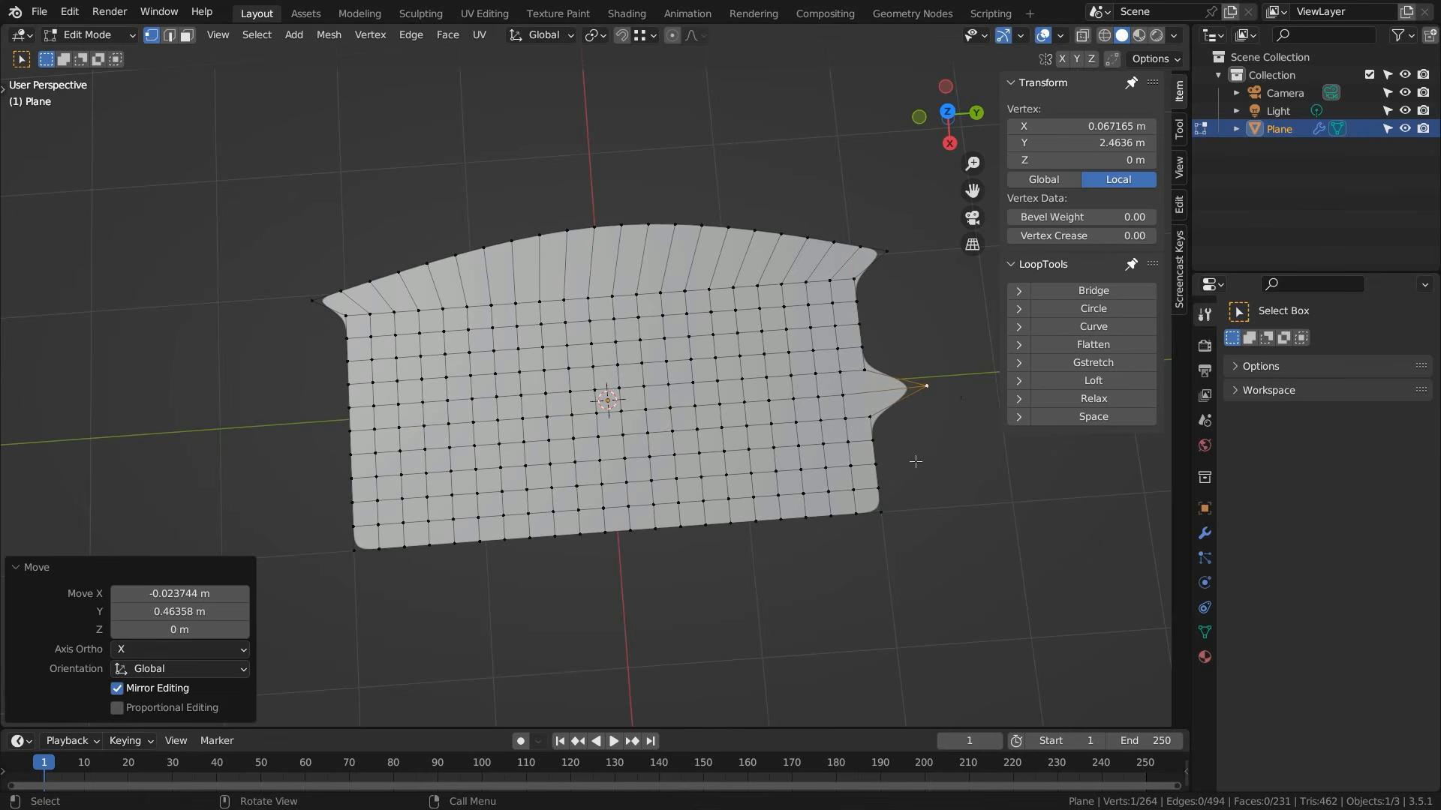
click(881, 514)
key(g)
key(shift+z)
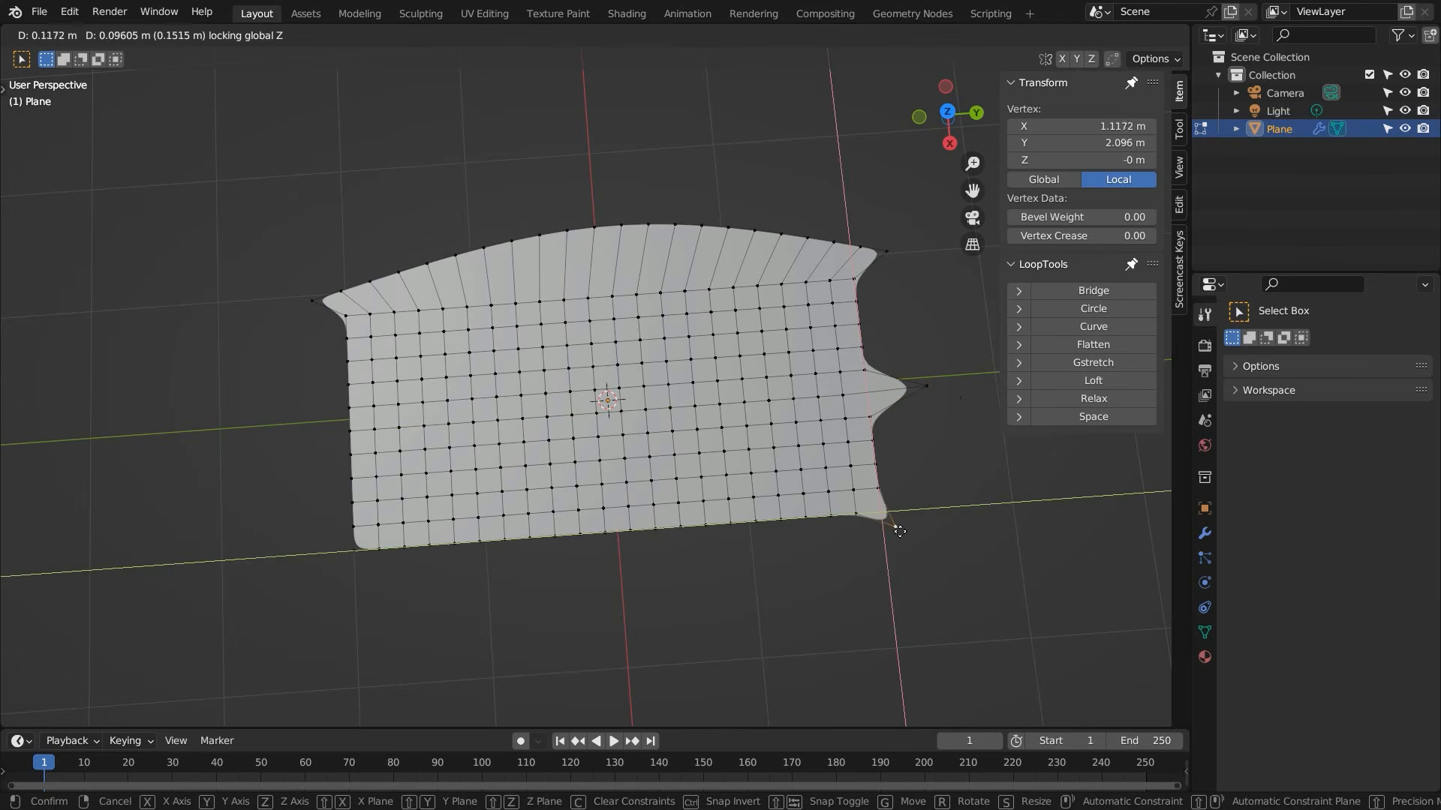
click(900, 532)
- Apply LoopTools Curve to the +Y short edge through its middle vertex and two corners
shift+click(927, 386)
shift+click(887, 253)
click(1093, 326)
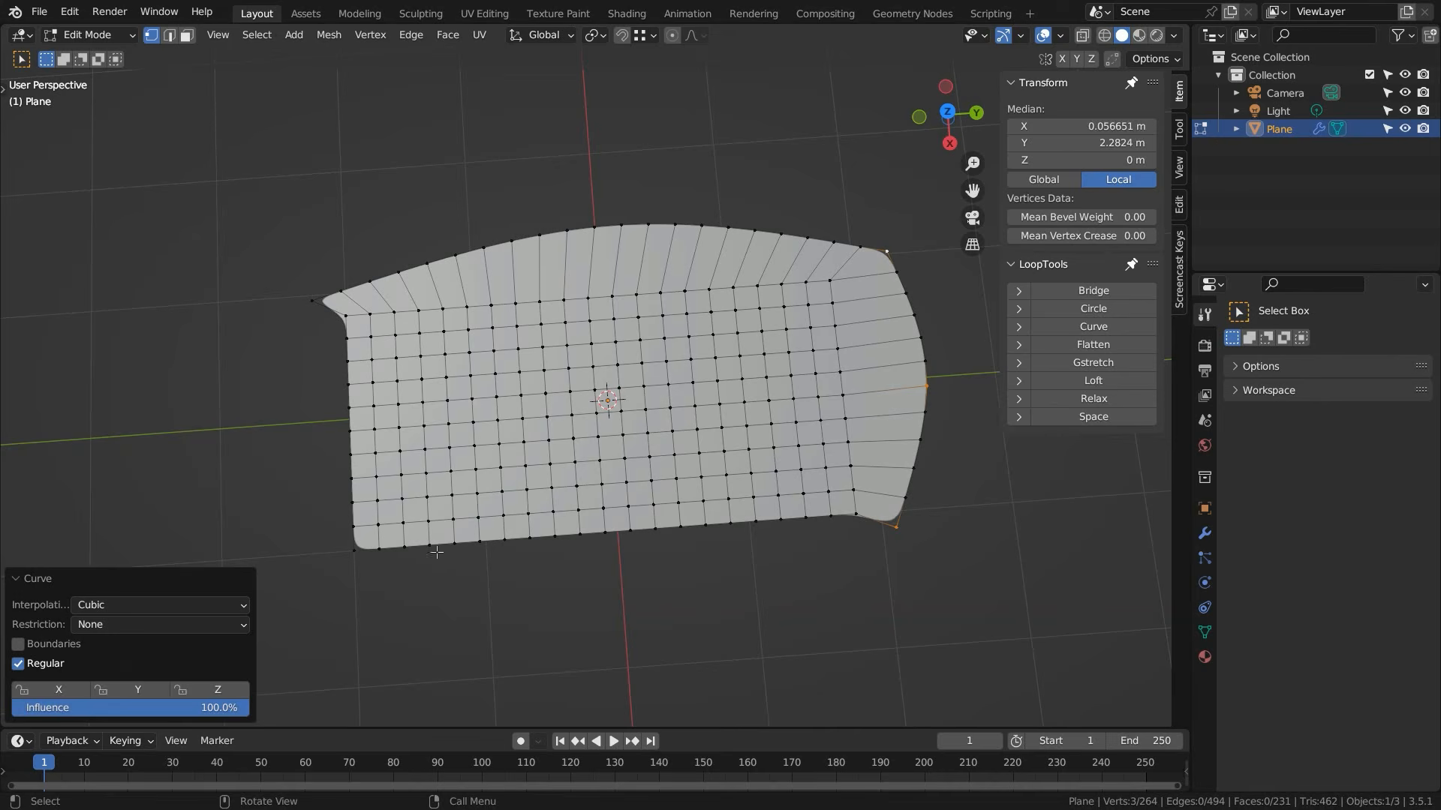
- Pull the plane's +X, -Y corner vertex outward about 0.14 m with Z locked
click(353, 550)
key(g)
key(shift+z)
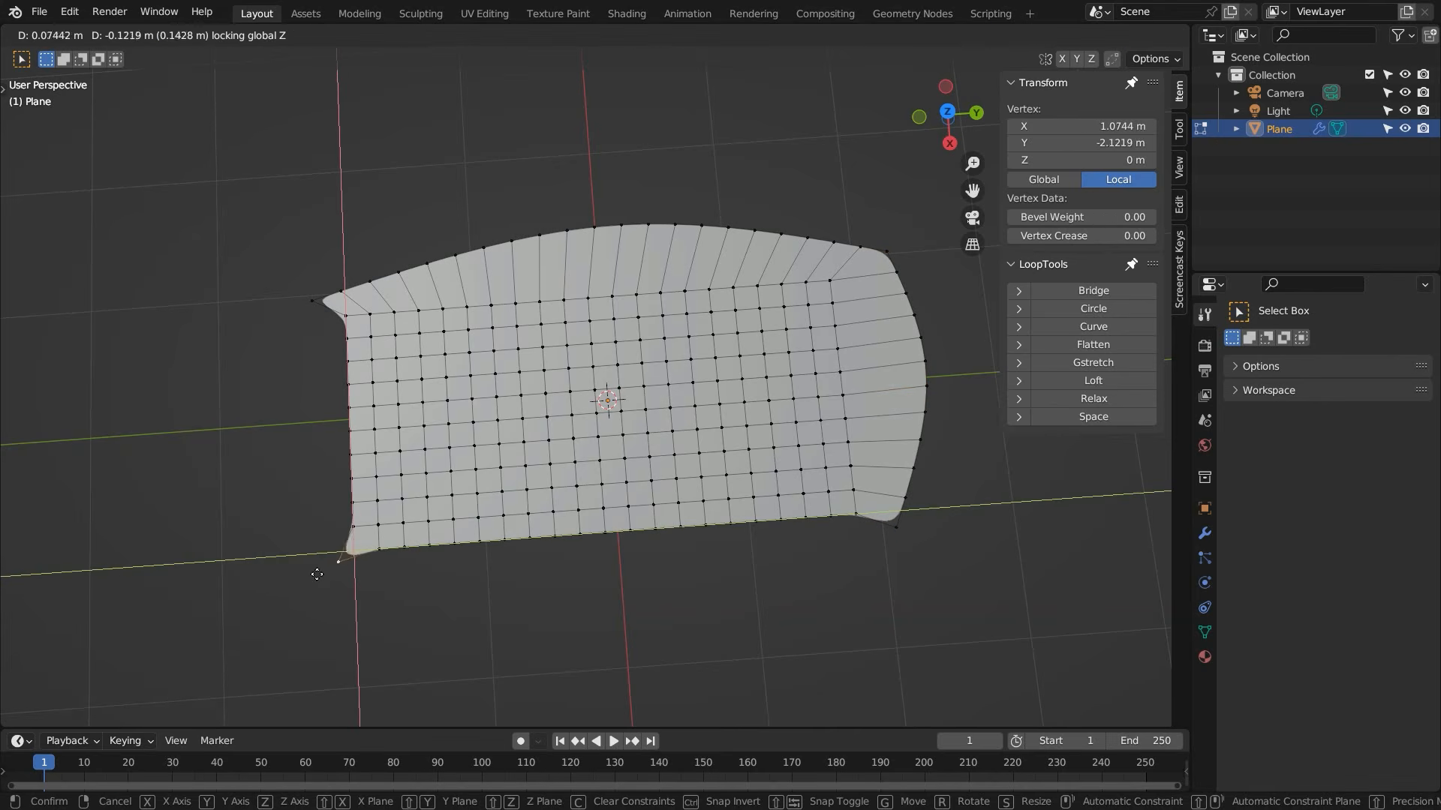
click(317, 574)
- Apply LoopTools Curve to the +X long edge through its two corners and a middle vertex
click(337, 564)
shift+click(629, 531)
shift+click(896, 527)
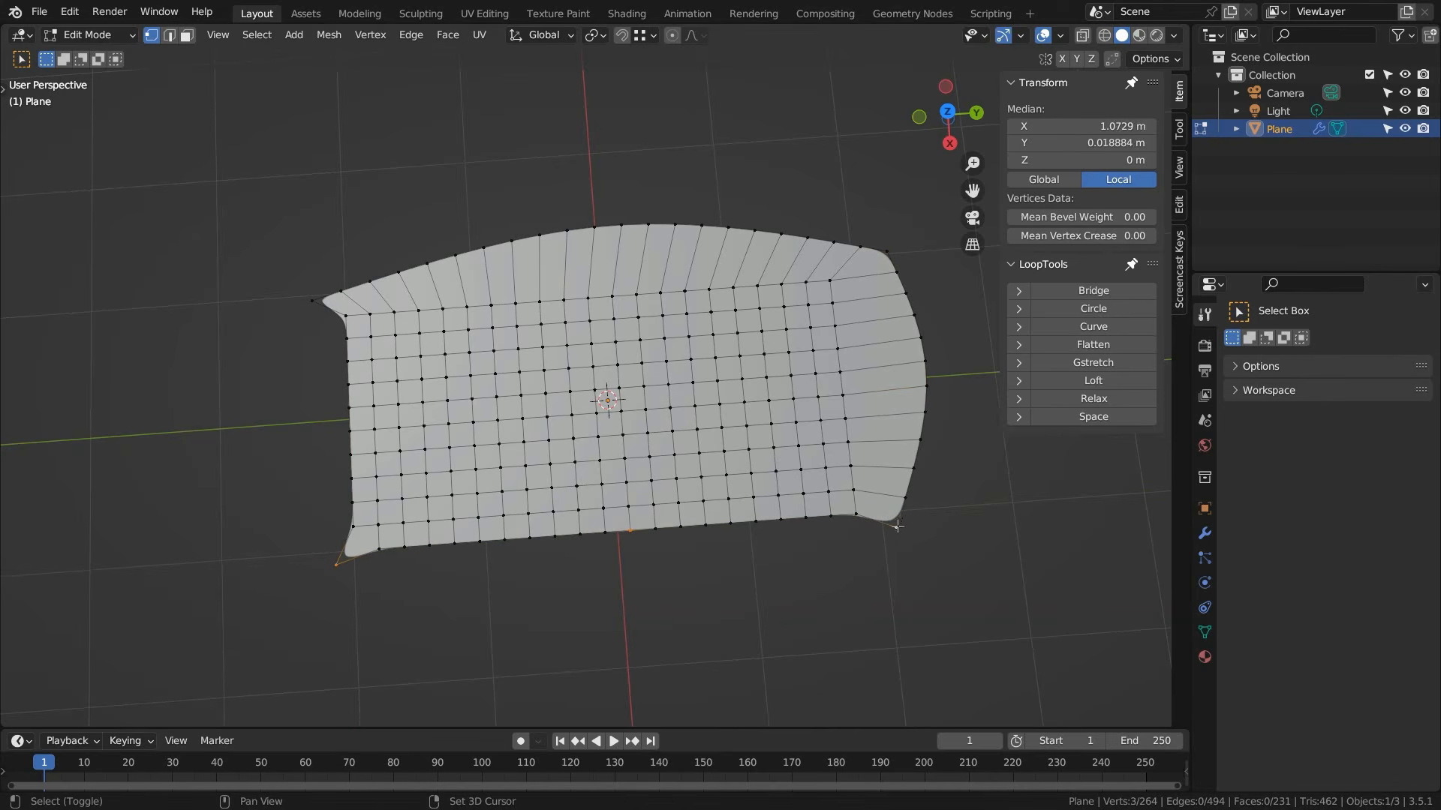
click(1081, 326)
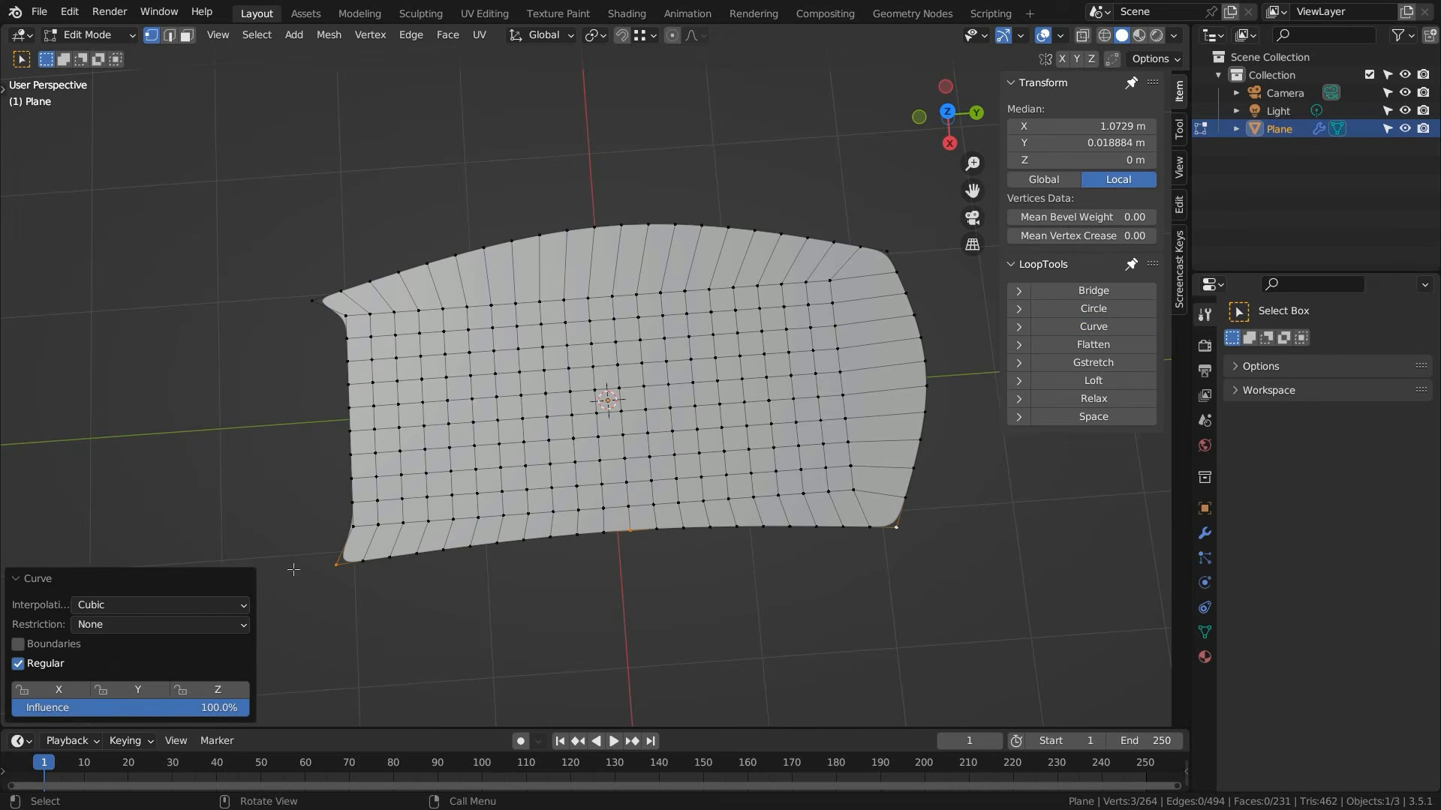
- Apply LoopTools Curve to the -Y short edge through its two corners and a middle vertex
click(336, 564)
shift+click(349, 432)
shift+click(312, 301)
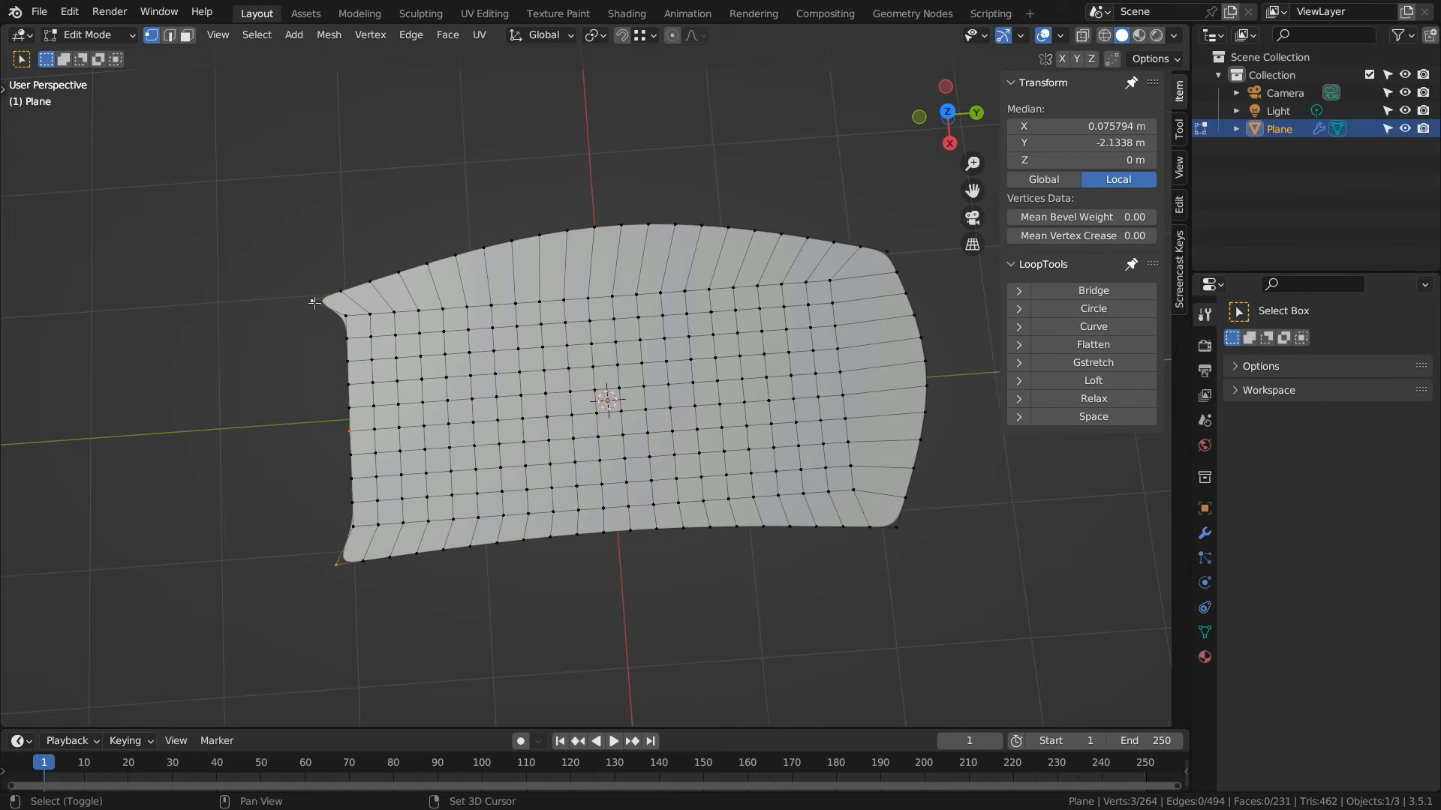
click(1108, 329)
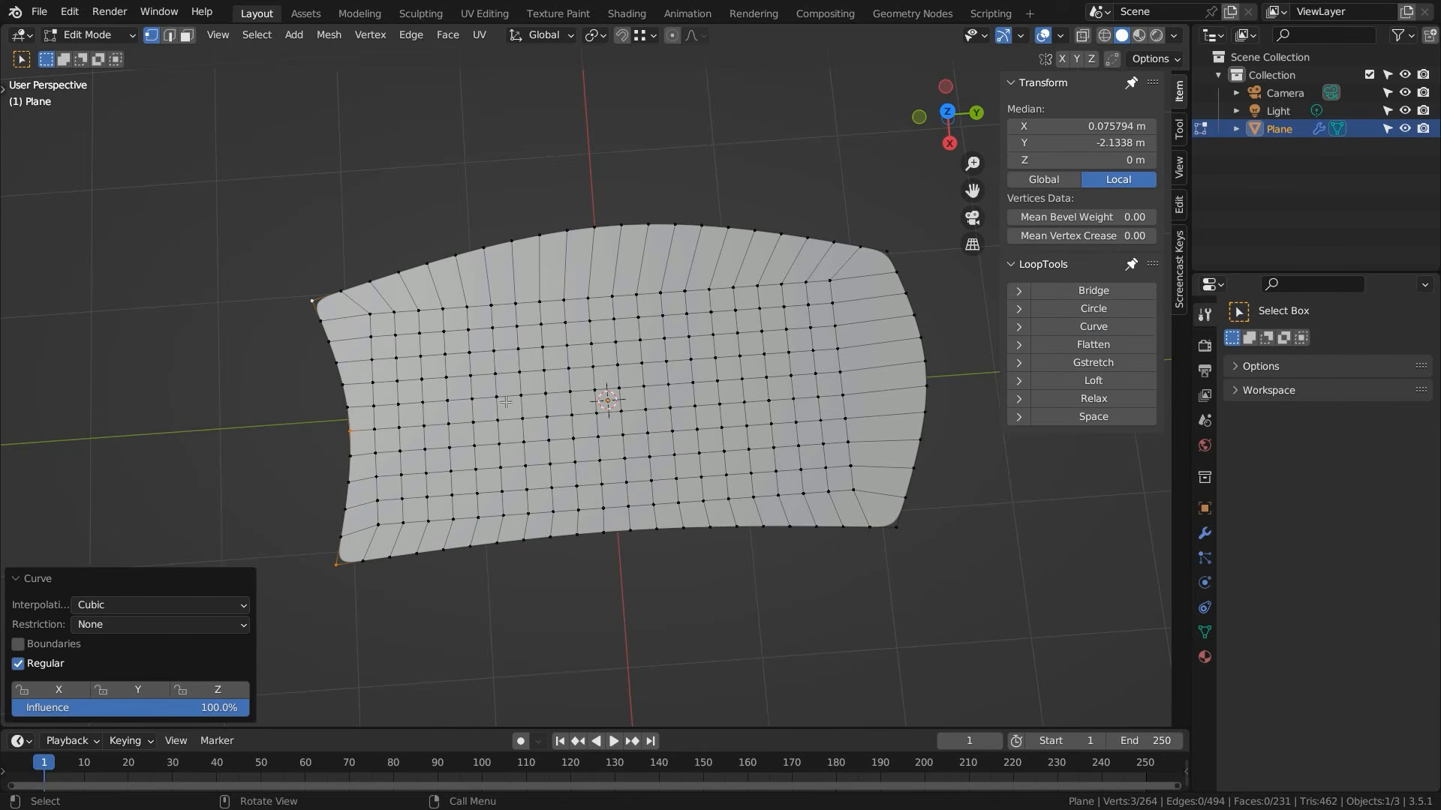
- Select both long boundary loops and the central lengthwise loop, and apply LoopTools Curve to reshape the loops between them
alt+click(566, 535)
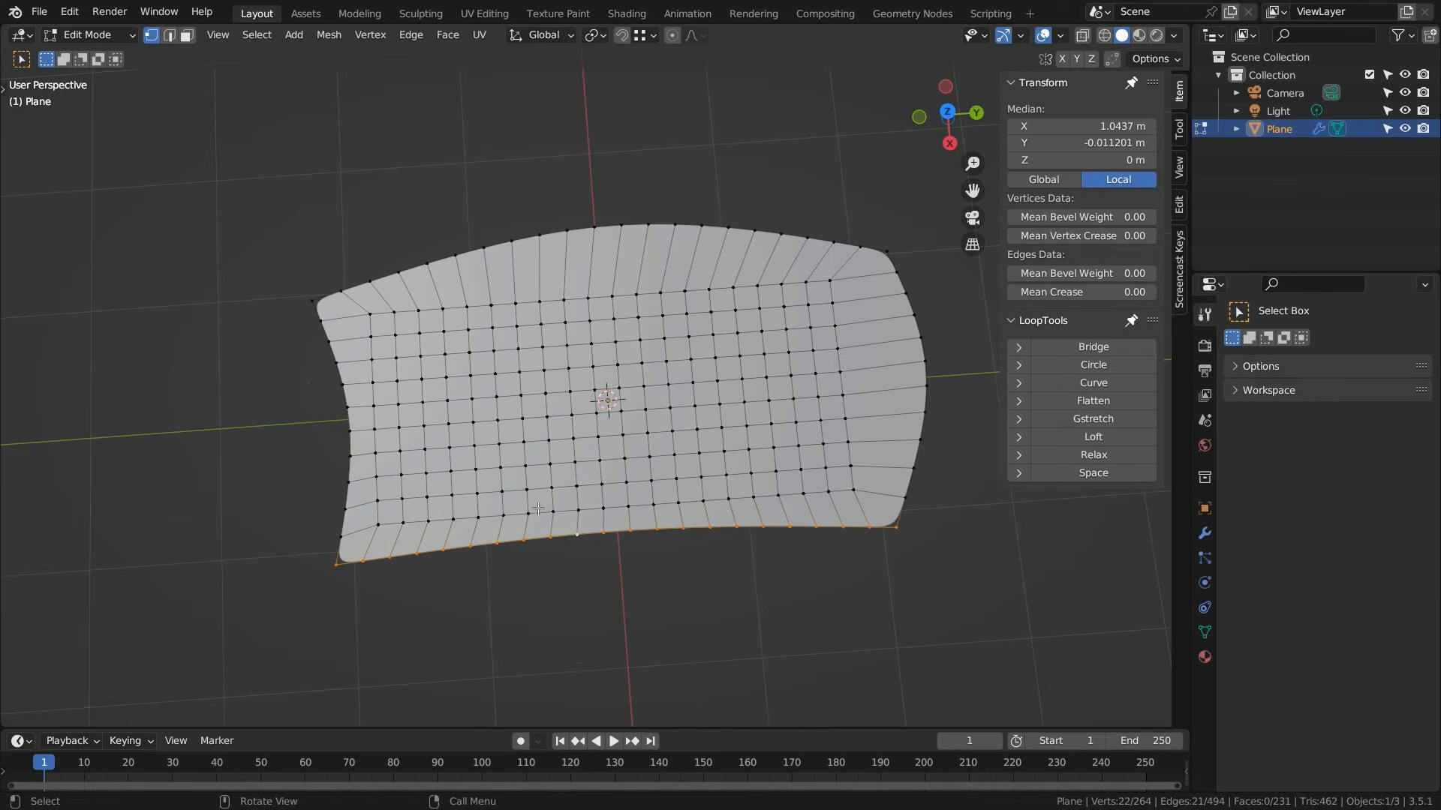
alt+shift+click(583, 412)
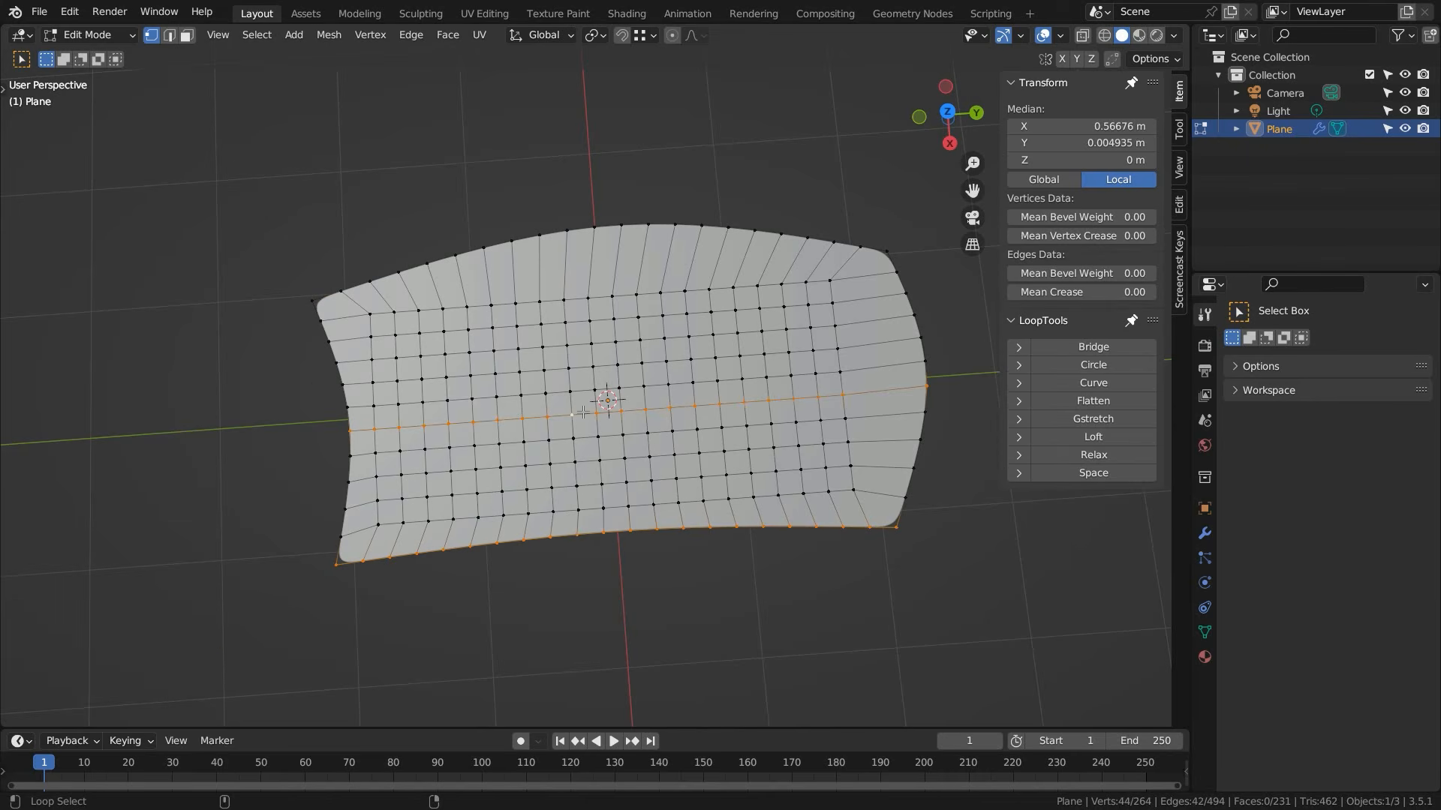
alt+shift+click(607, 225)
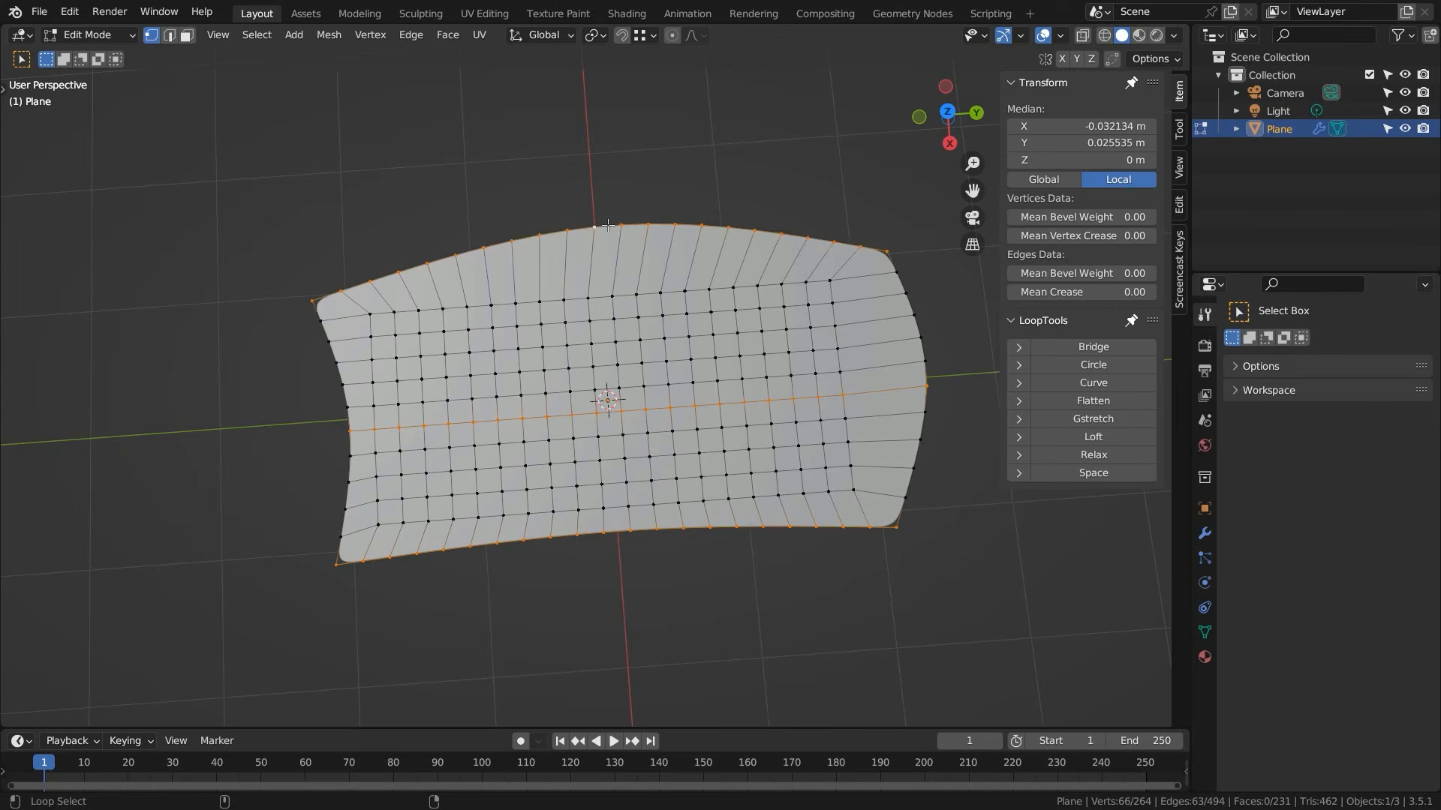
click(1095, 382)
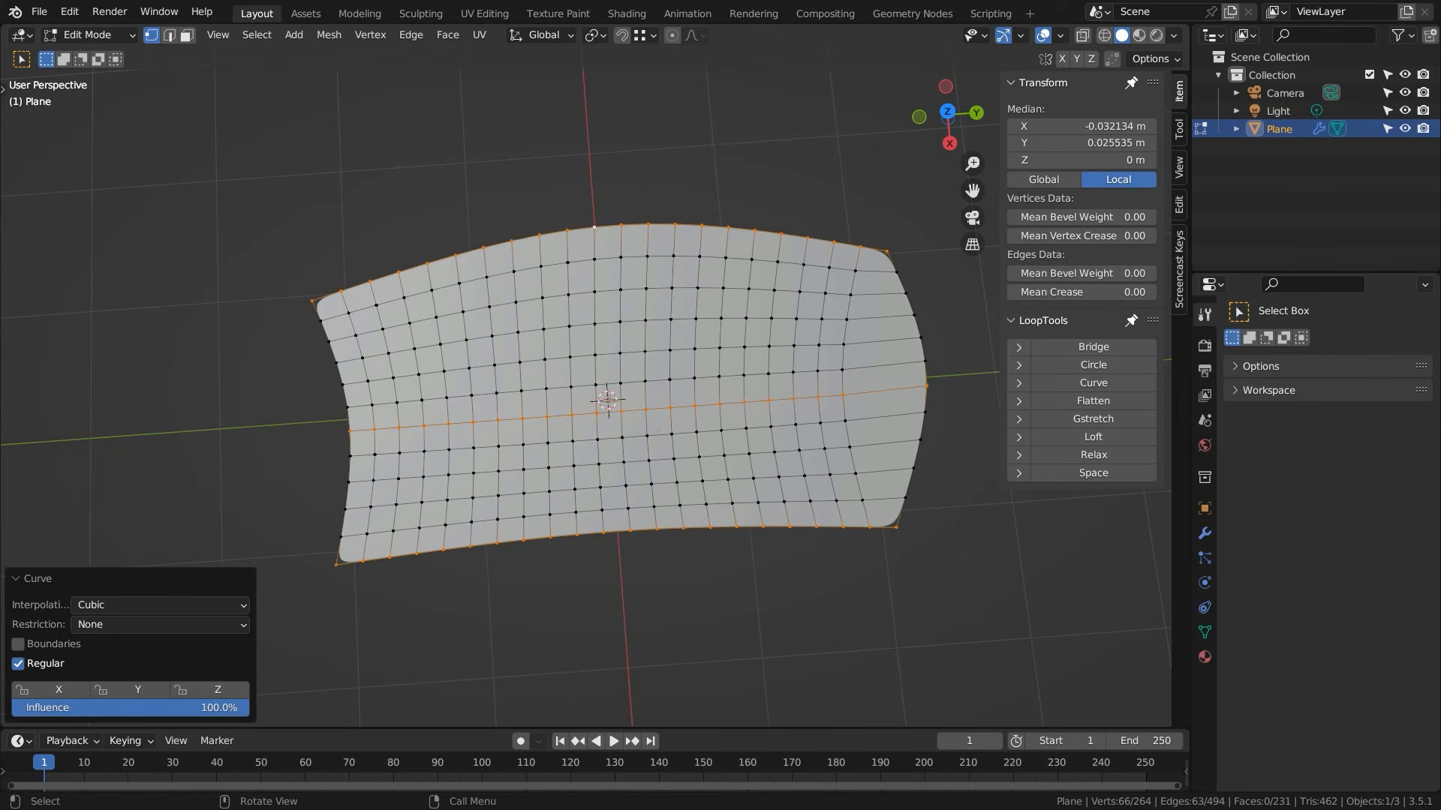
- Select both short boundary loops and a central crosswise loop, and apply LoopTools Curve to even out the grid between them
alt+click(347, 417)
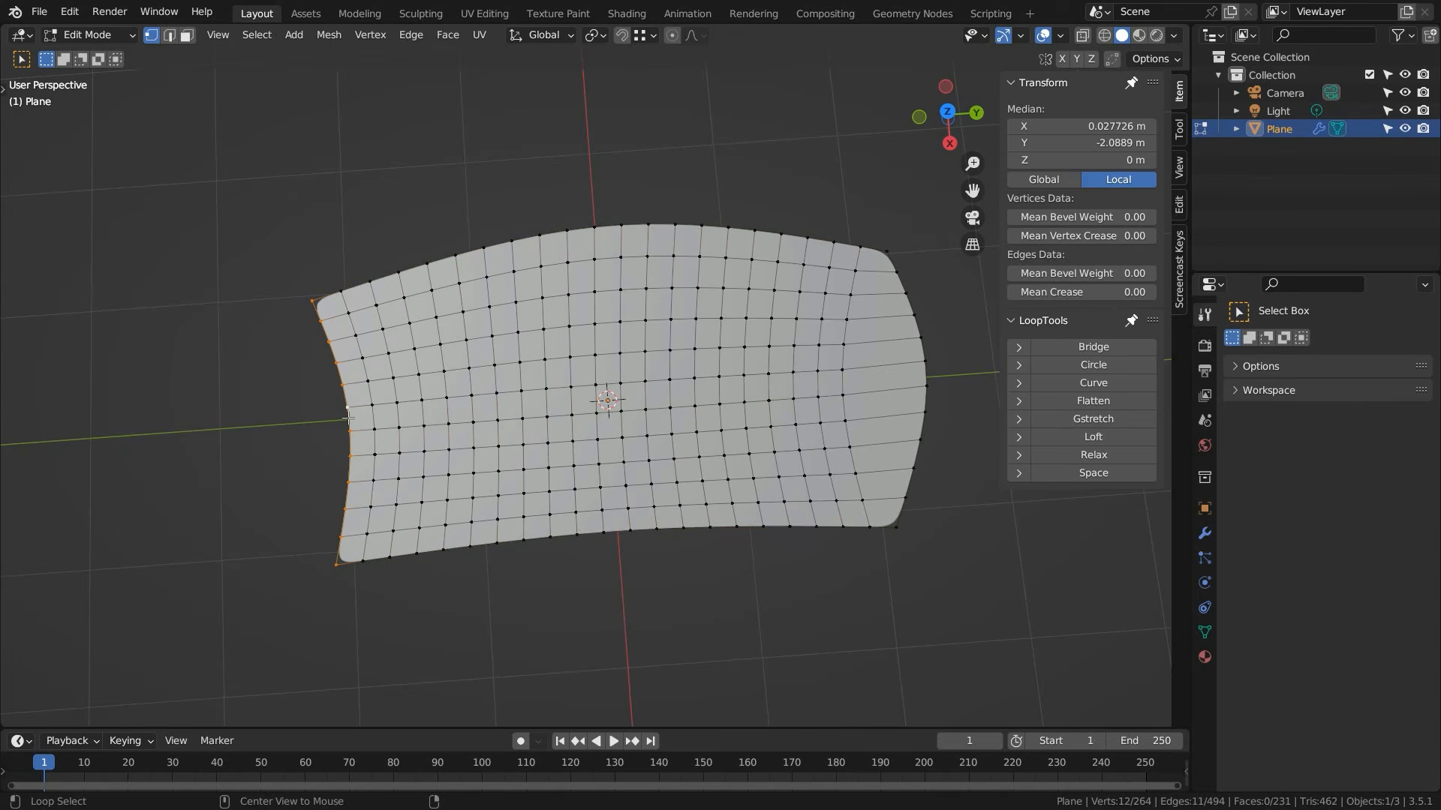
alt+shift+click(593, 338)
alt+shift+click(921, 347)
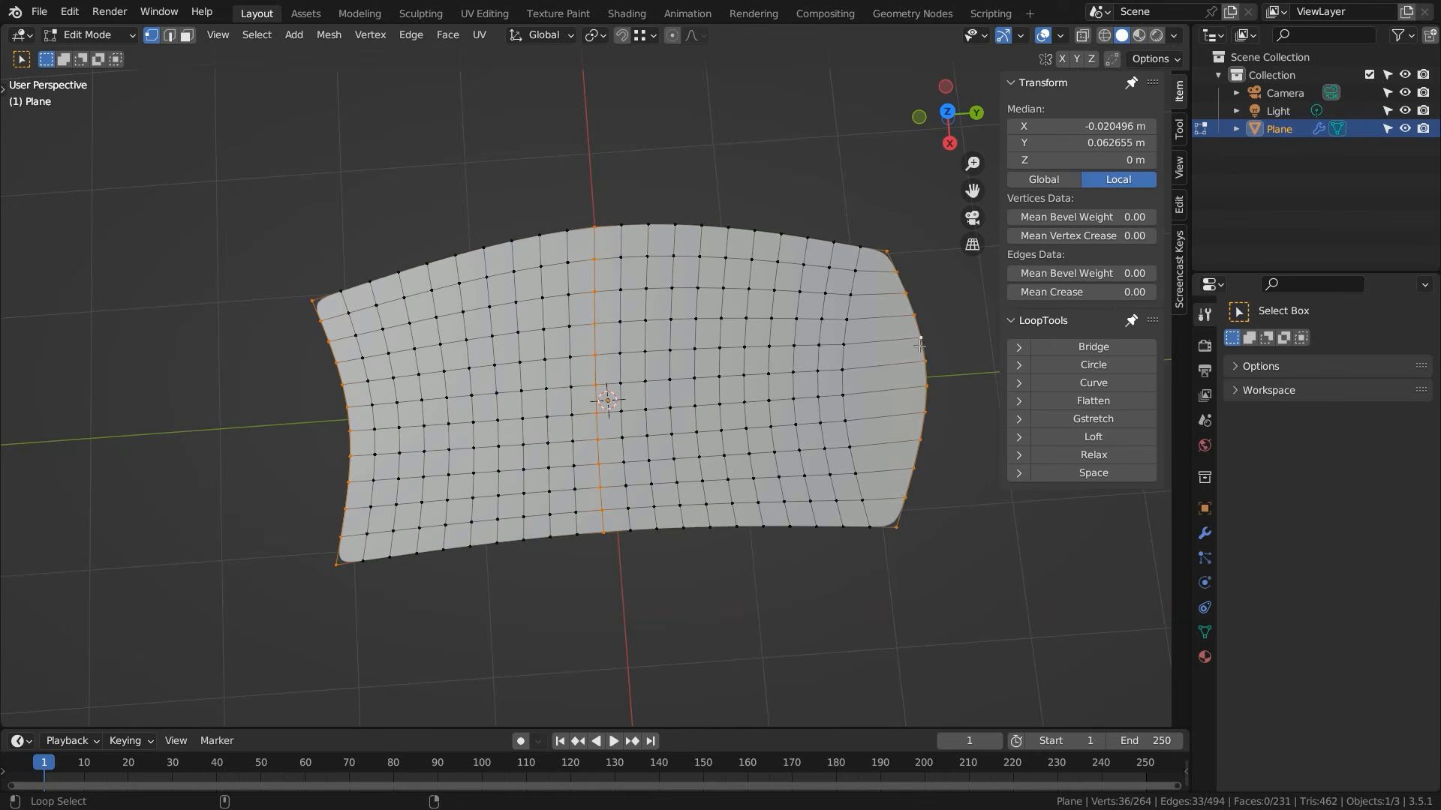
click(1123, 386)
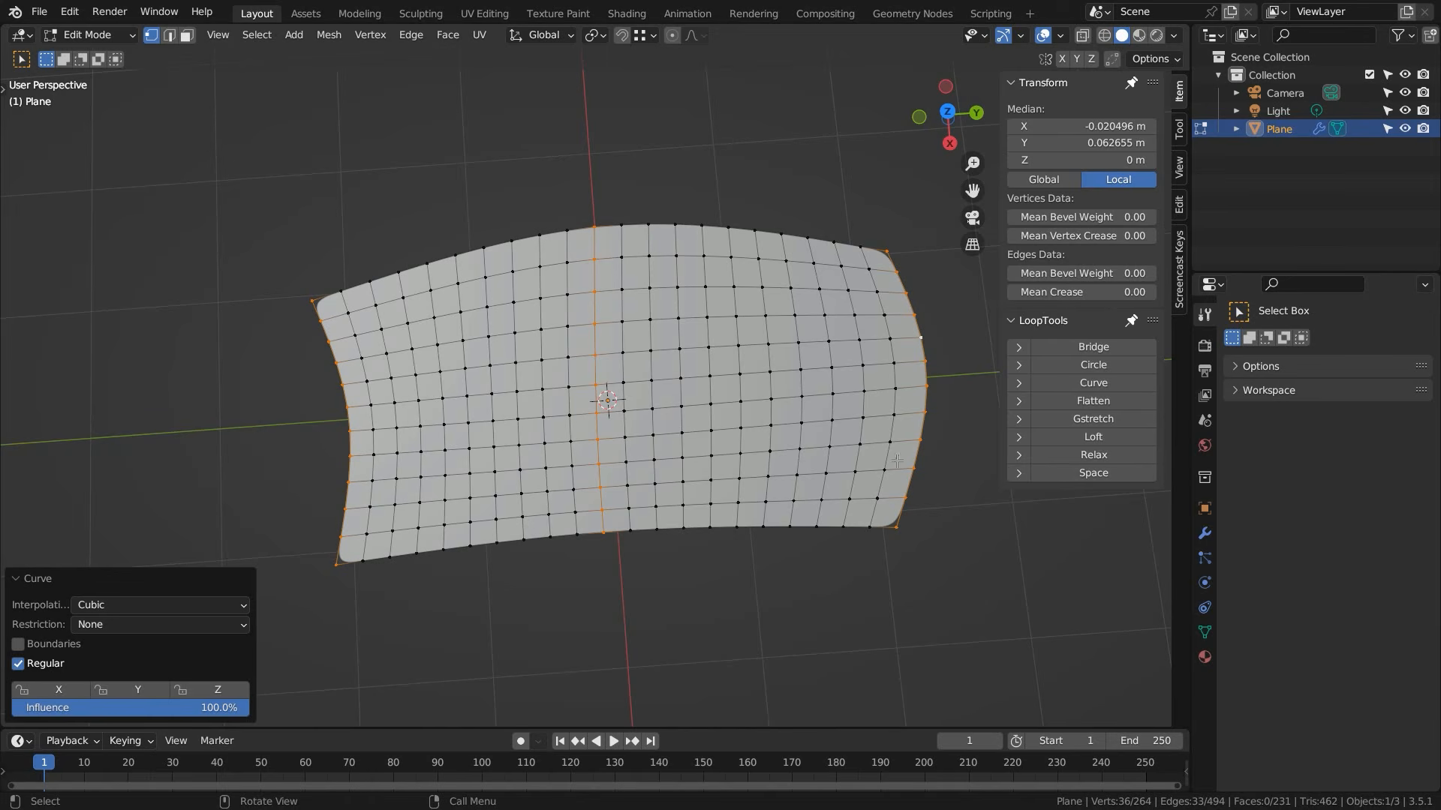
- Raise a single vertex near the centre of the plane about 0.19 m along Z
middle_drag(769, 585, 582, 526)
middle_drag(558, 442, 583, 379)
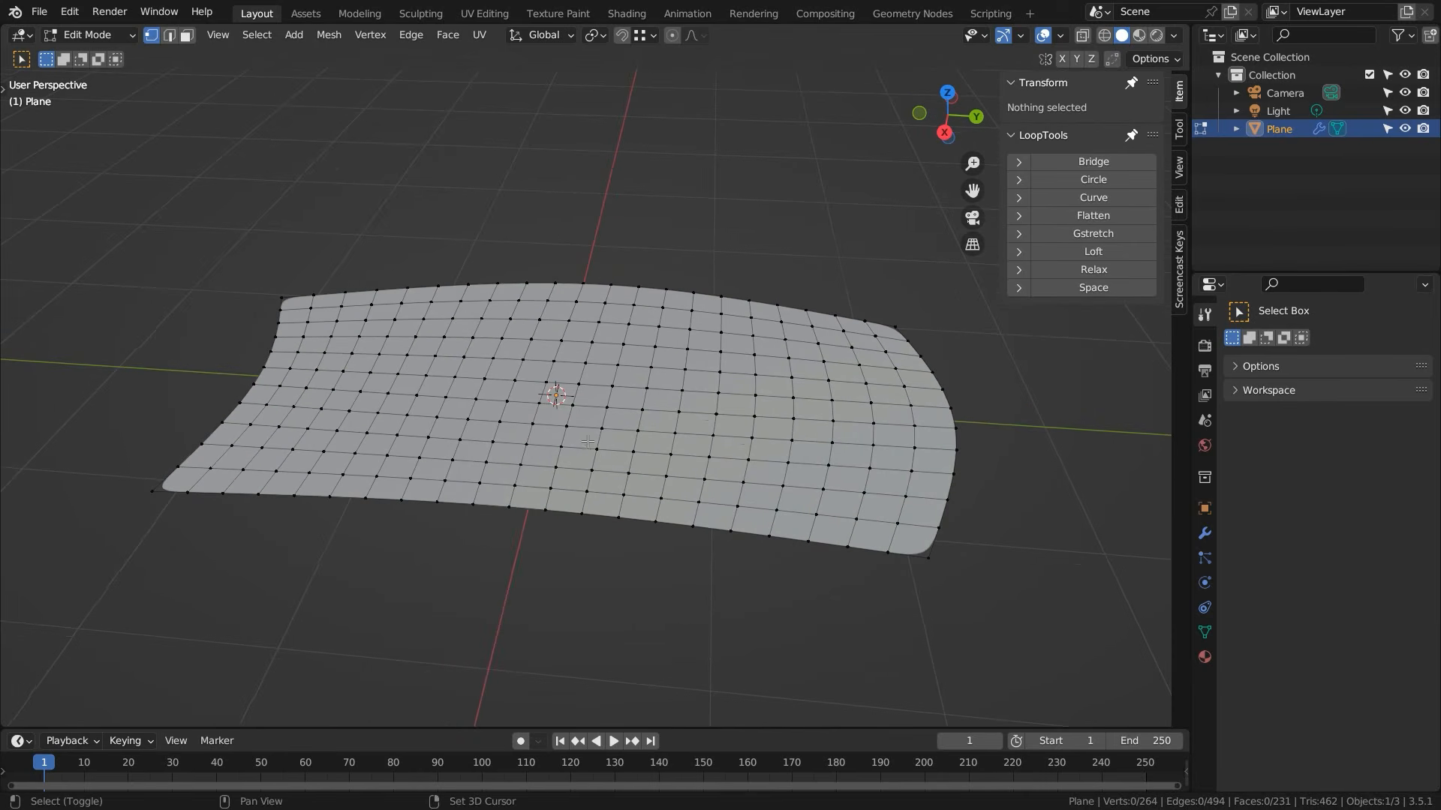
click(579, 383)
key(g)
key(z)
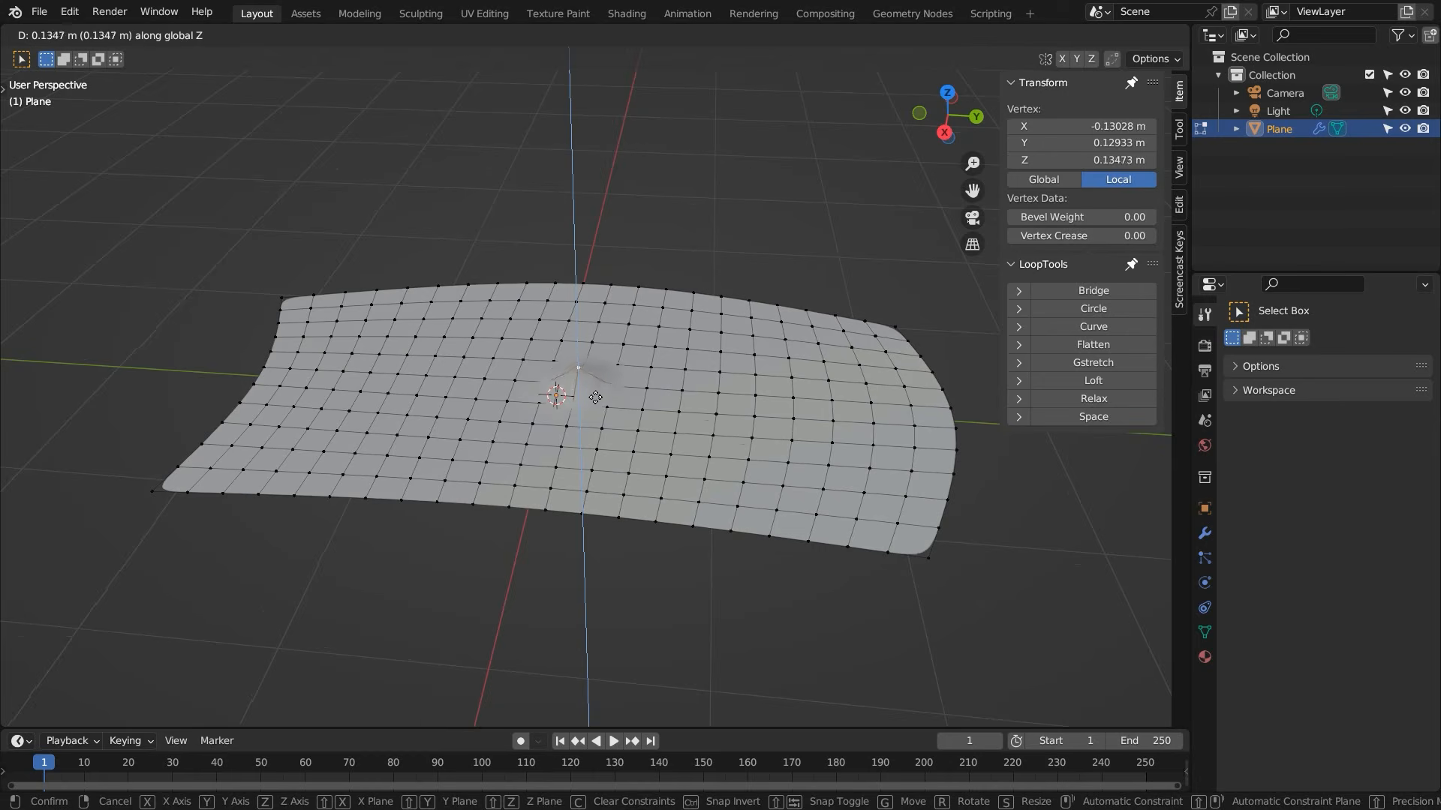
click(595, 389)
- Add the vertices at both short-edge ends of the raised vertex's row to the selection and apply LoopTools Curve to form a ridge
middle_drag(595, 390, 287, 418)
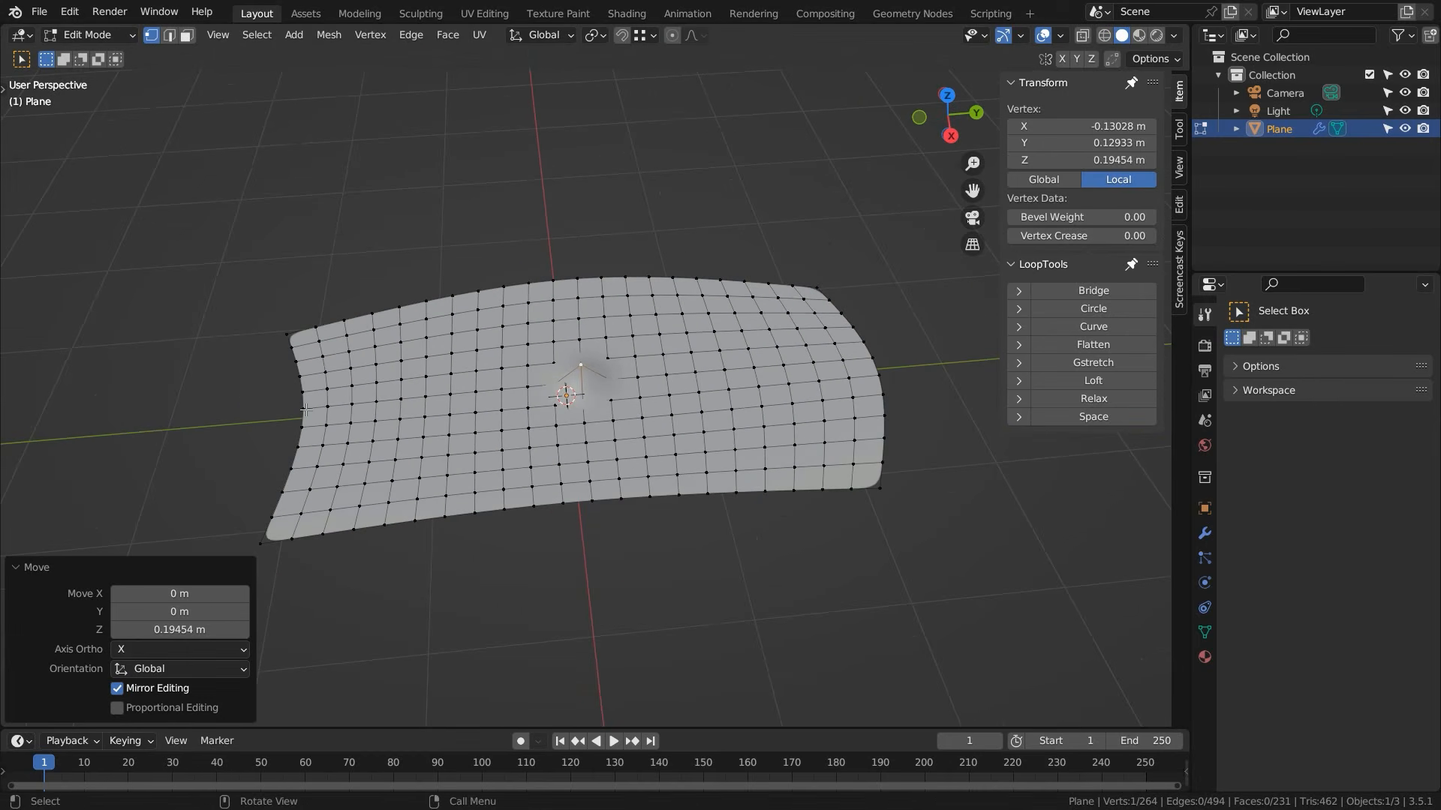
shift+click(306, 409)
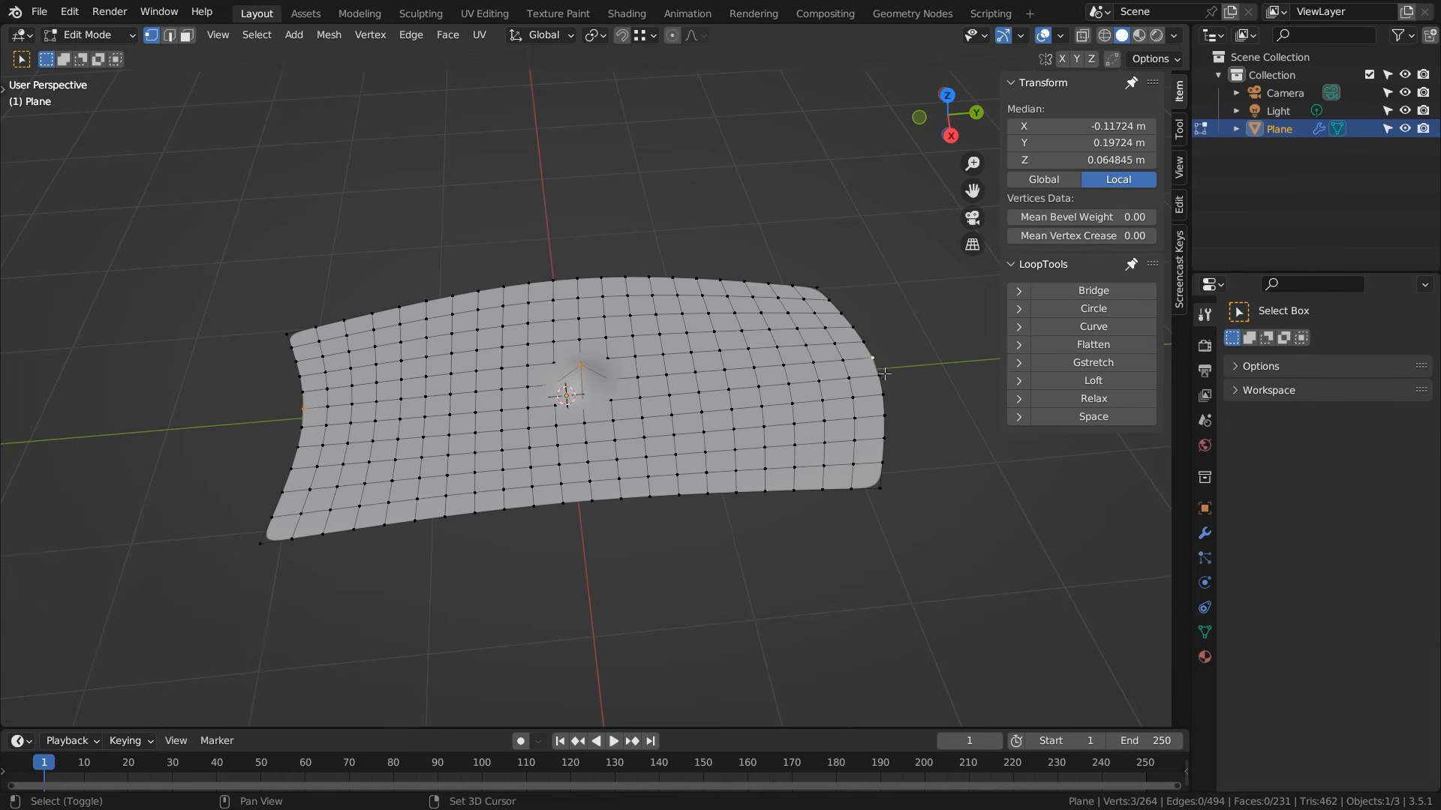
click(1093, 327)
middle_drag(570, 421, 559, 387)
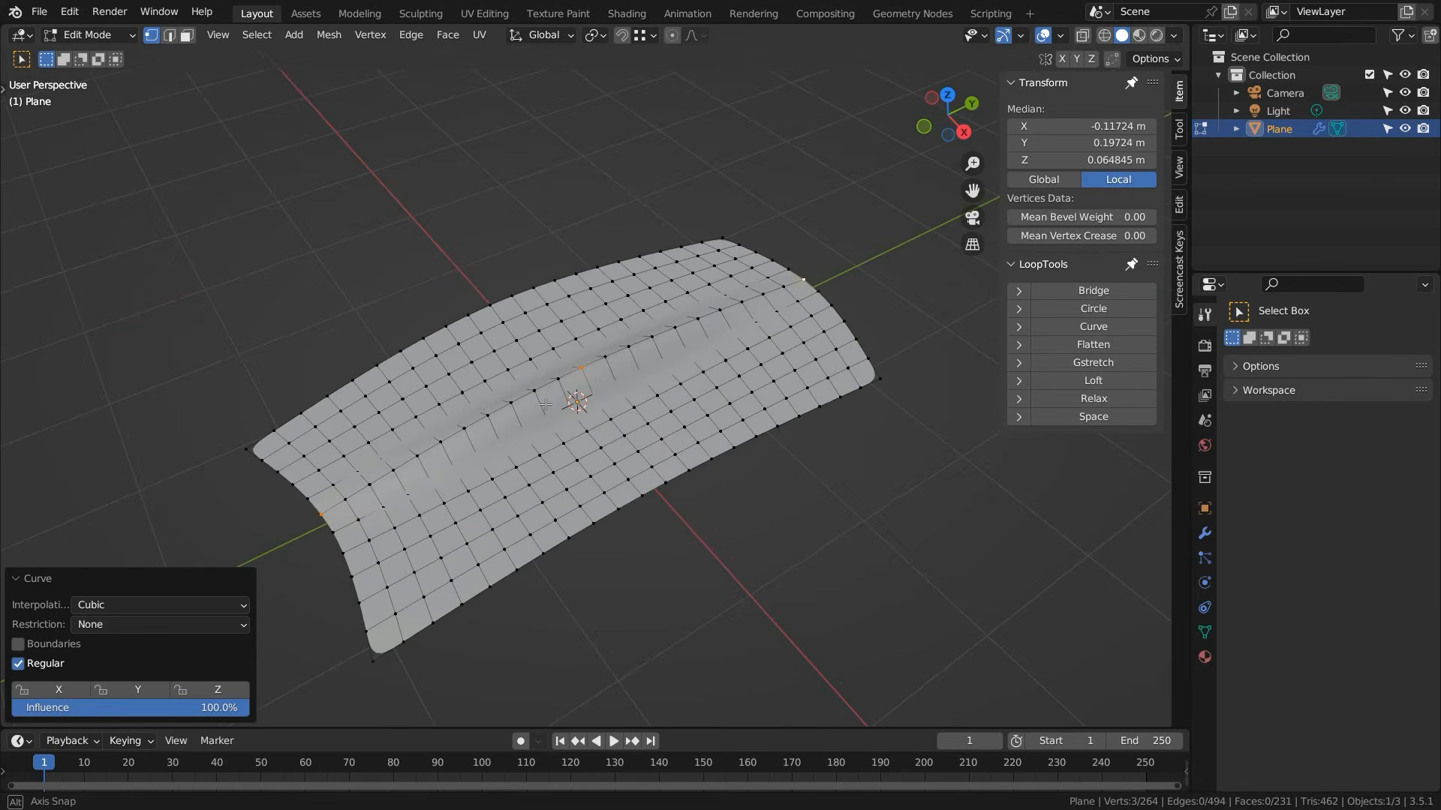
- Select both long boundary loops and the raised ridge loop, and apply LoopTools Curve to smooth the loops between them
alt+click(661, 486)
alt+shift+click(531, 286)
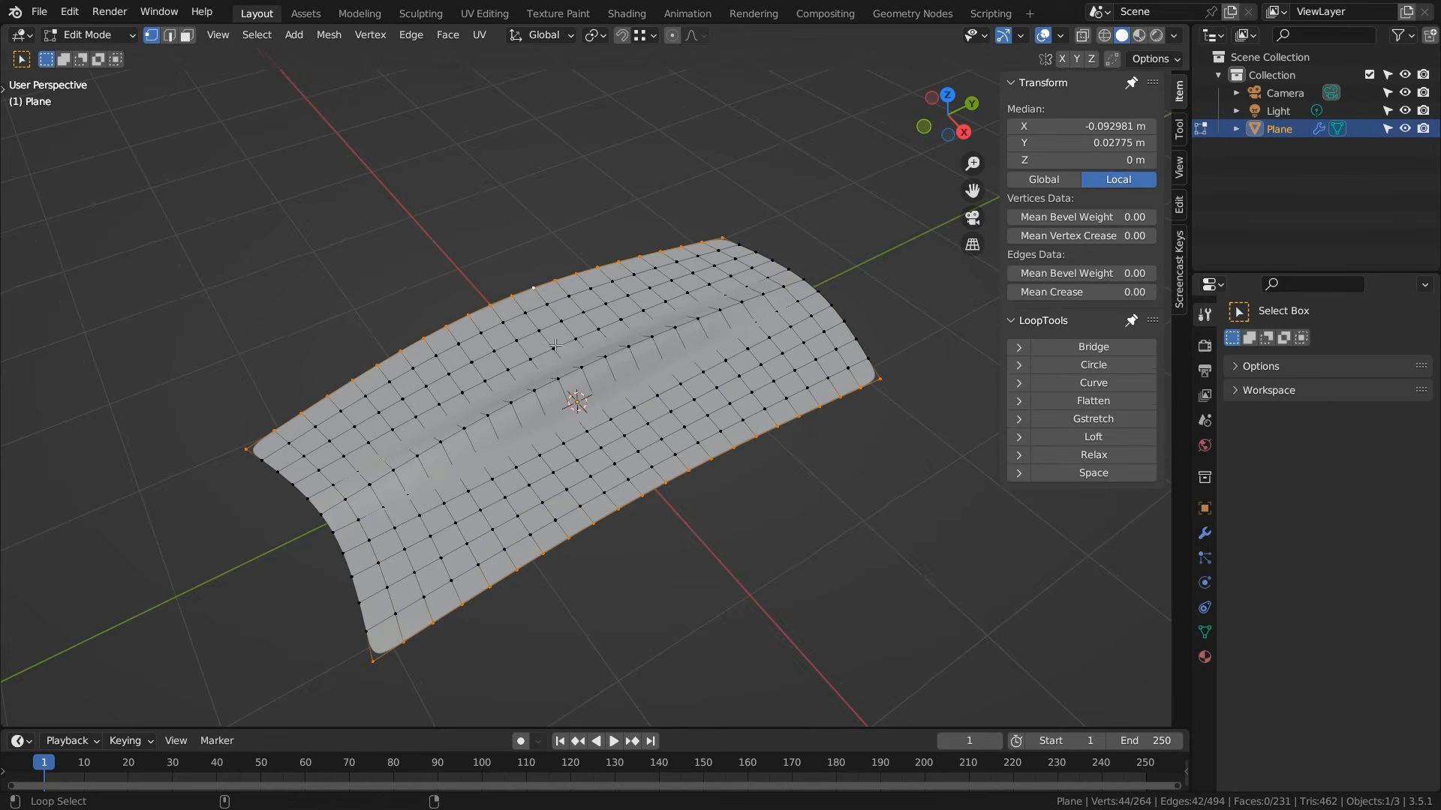
alt+shift+click(594, 362)
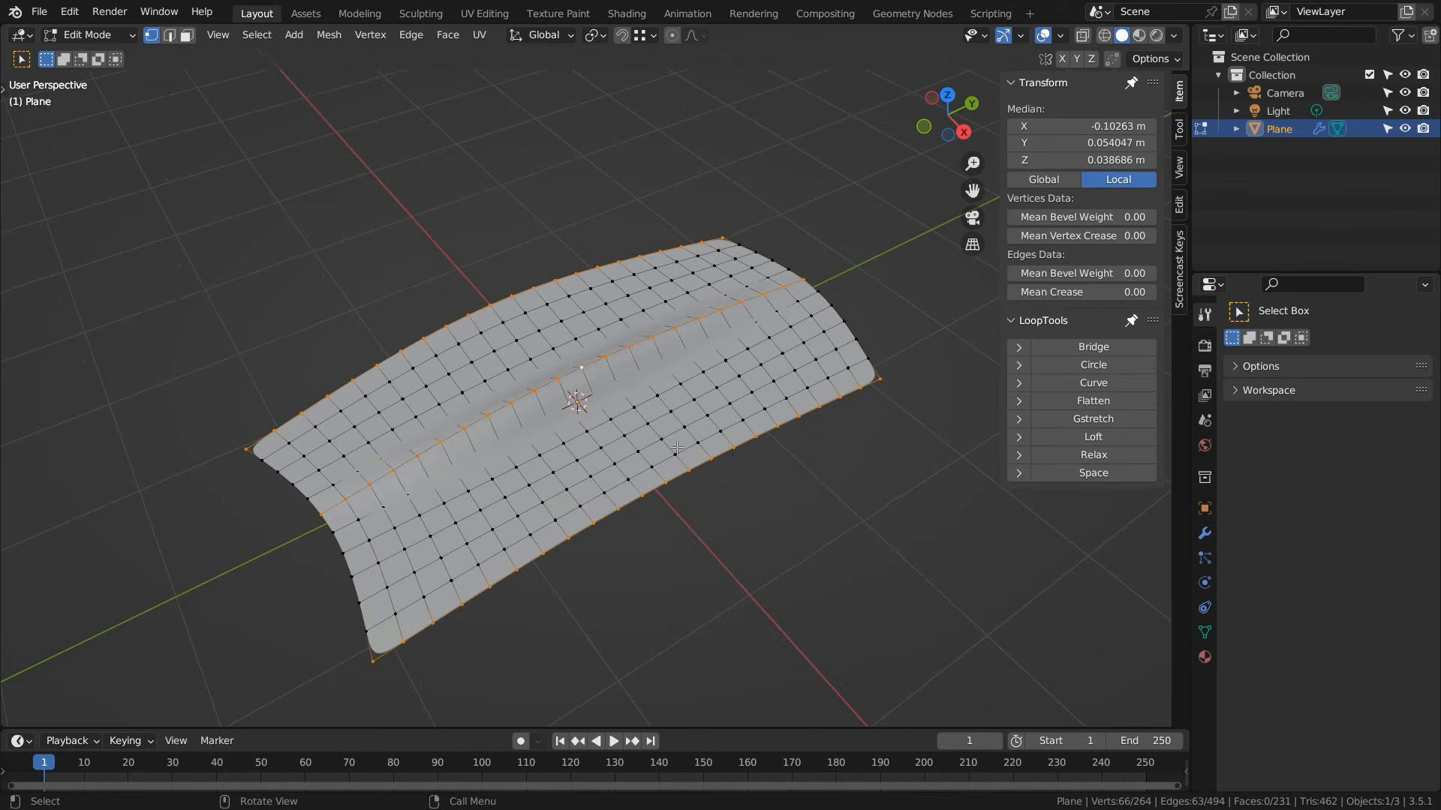
click(1101, 387)
middle_drag(798, 420, 616, 342)
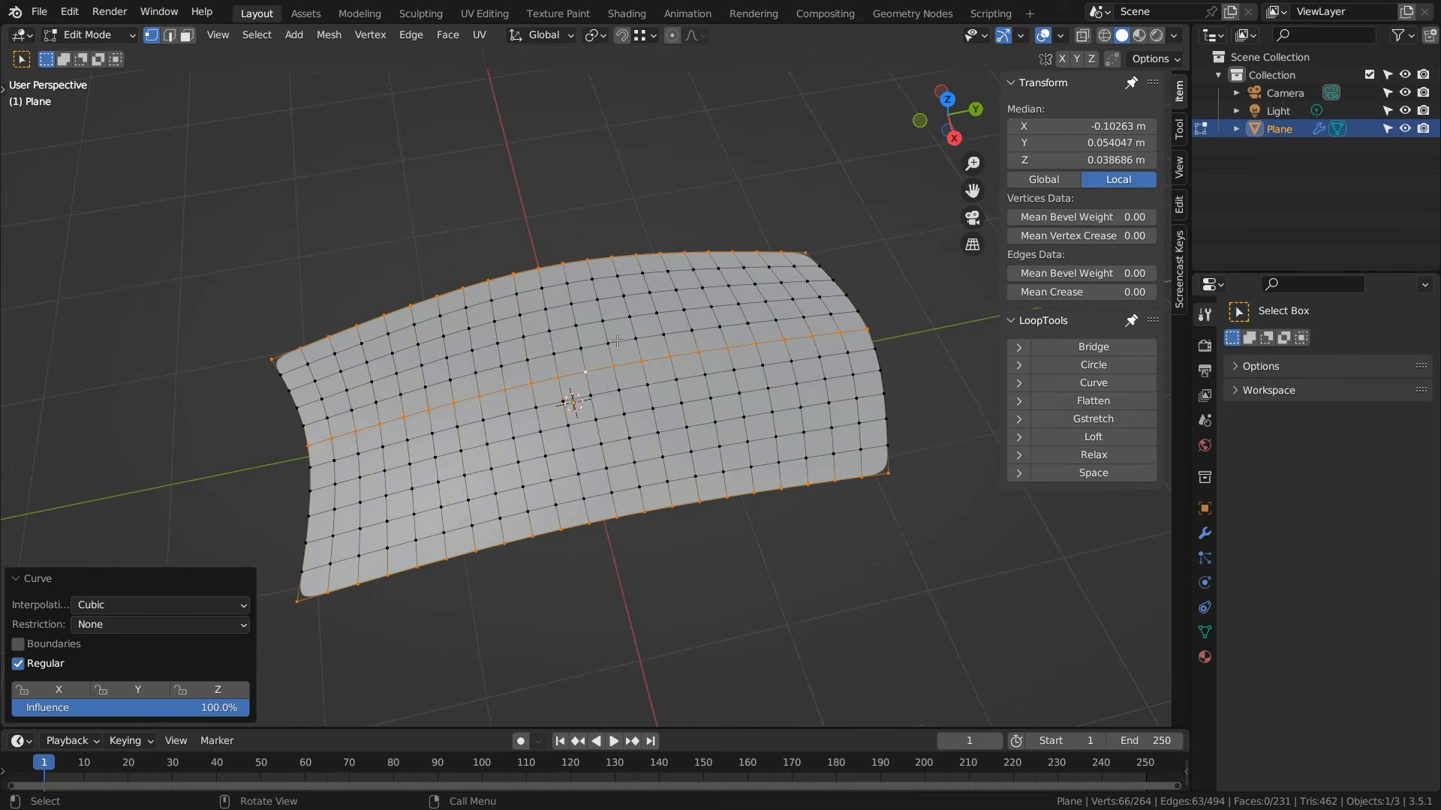
- Select the plane's four corner vertices and lower them about 0.12 m along Z
click(357, 634)
click(299, 601)
shift+click(272, 360)
shift+click(810, 245)
shift+click(882, 475)
middle_drag(733, 505, 687, 409)
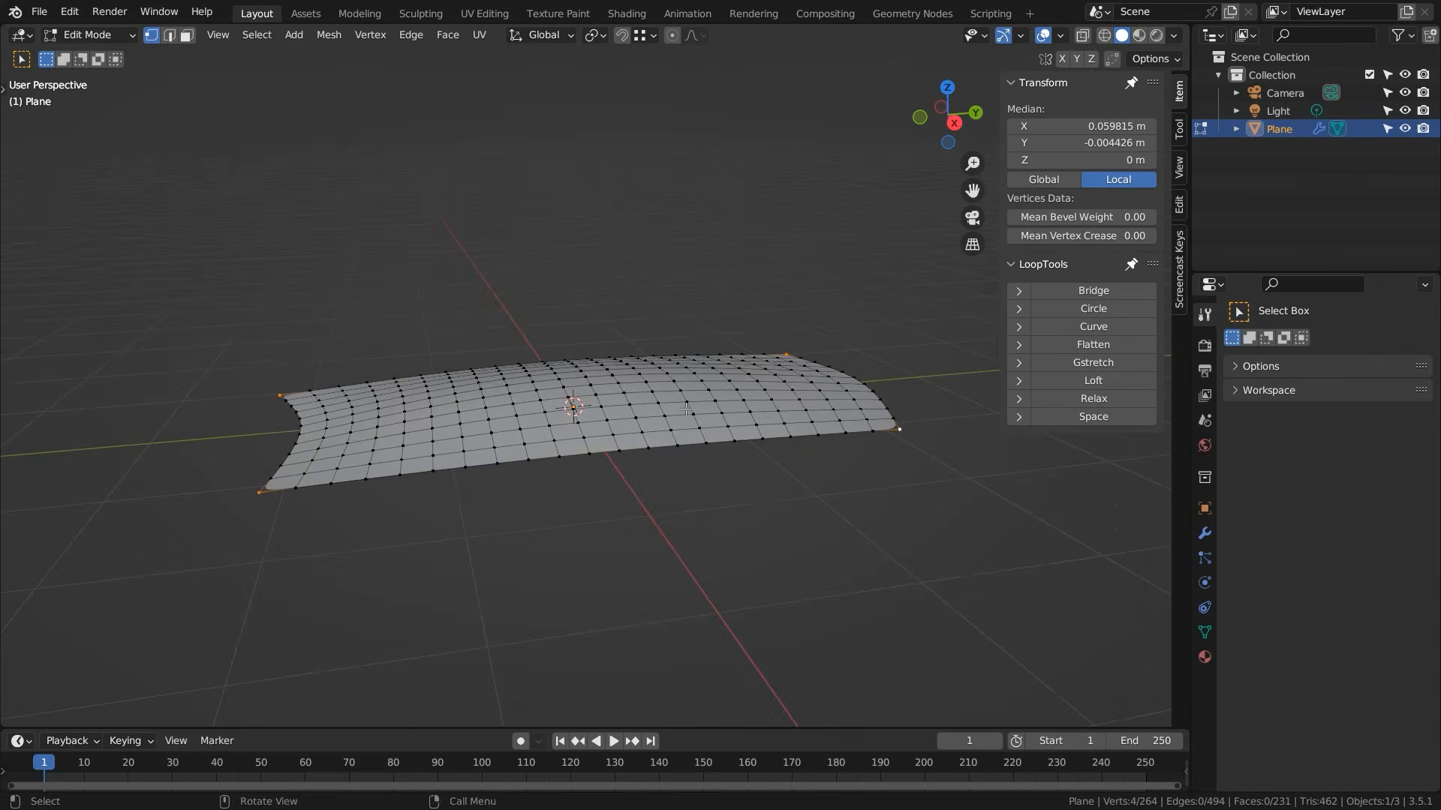
key(g)
key(z)
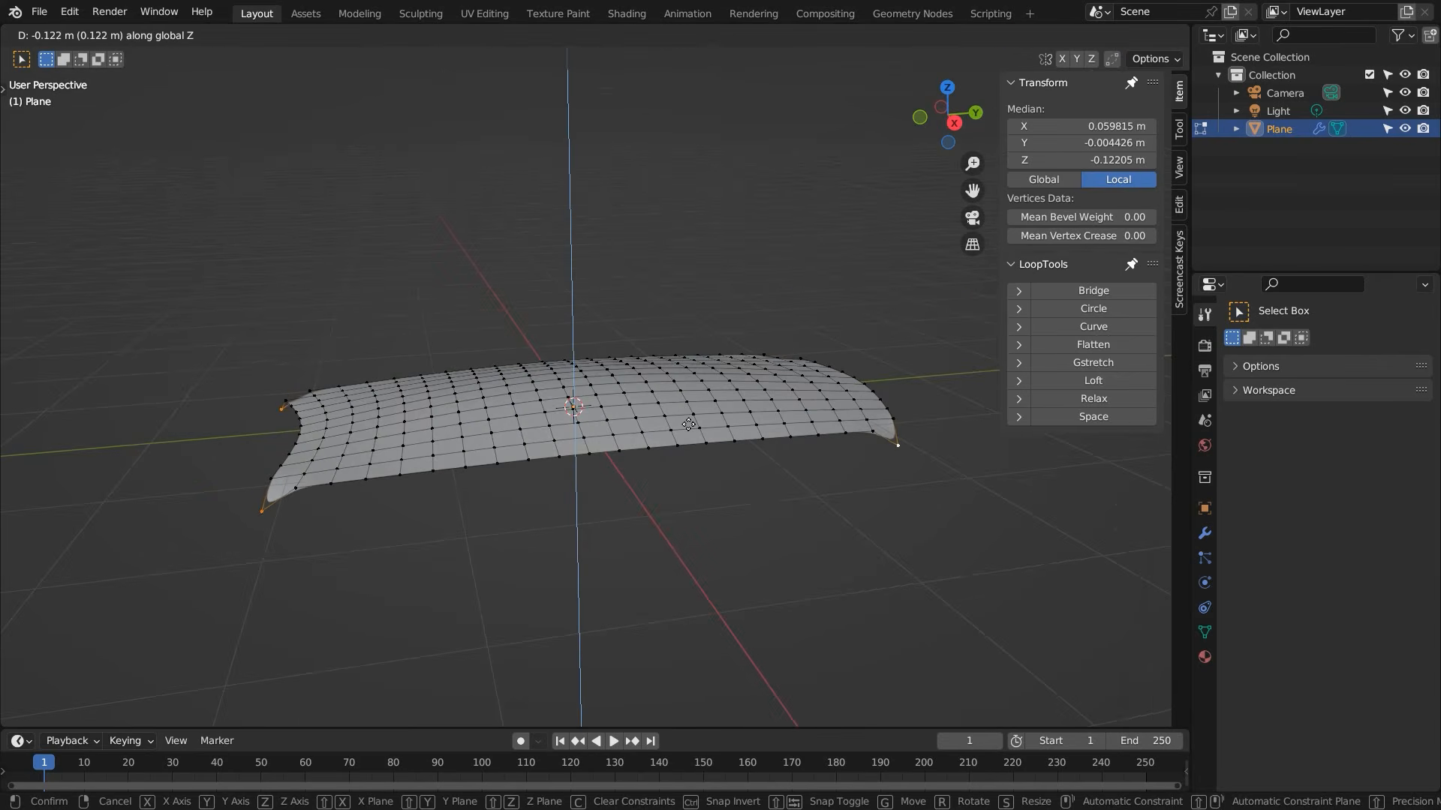
click(688, 424)
- Select both corners and the middle vertex of one short edge and apply LoopTools Curve to bend that edge
middle_drag(426, 409, 534, 400)
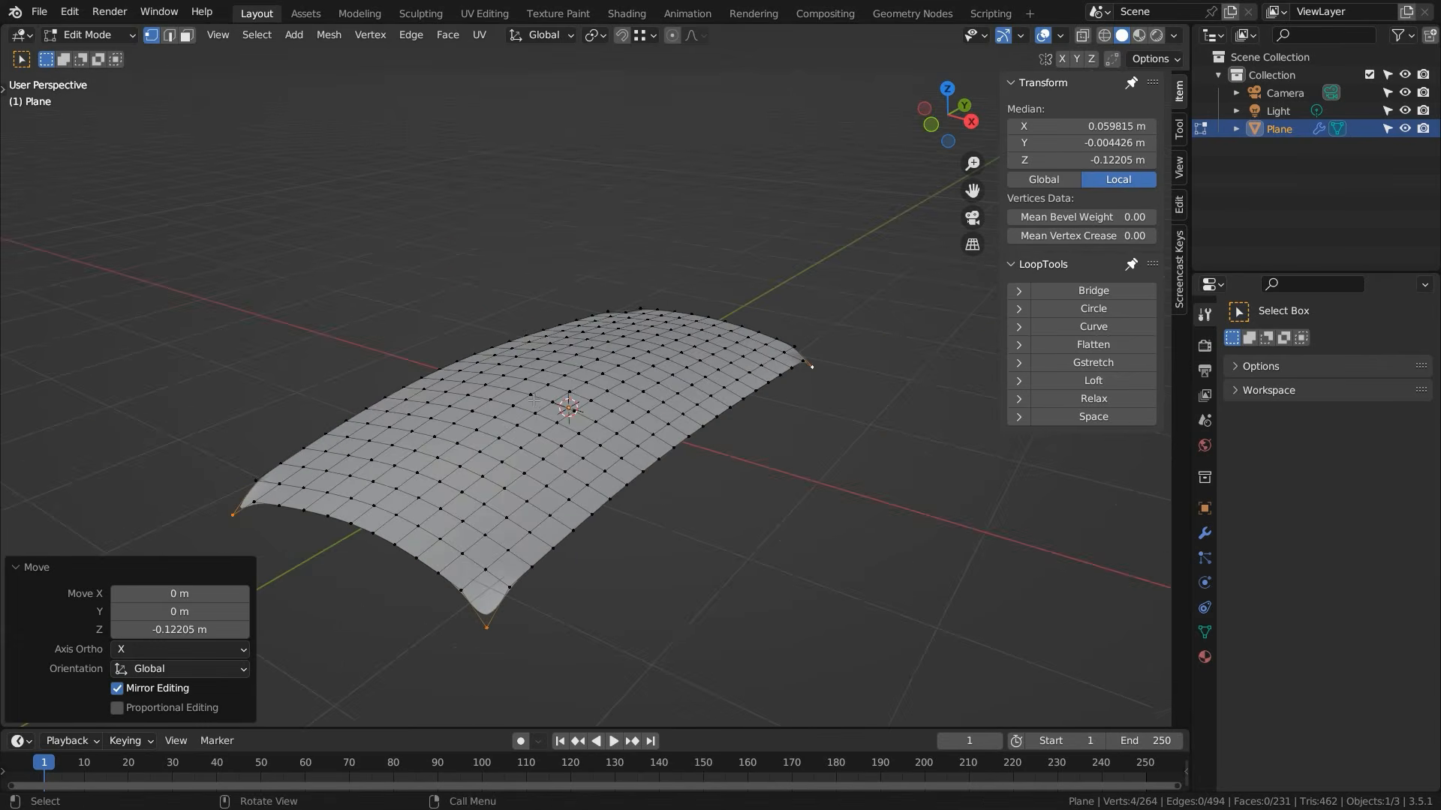
click(484, 629)
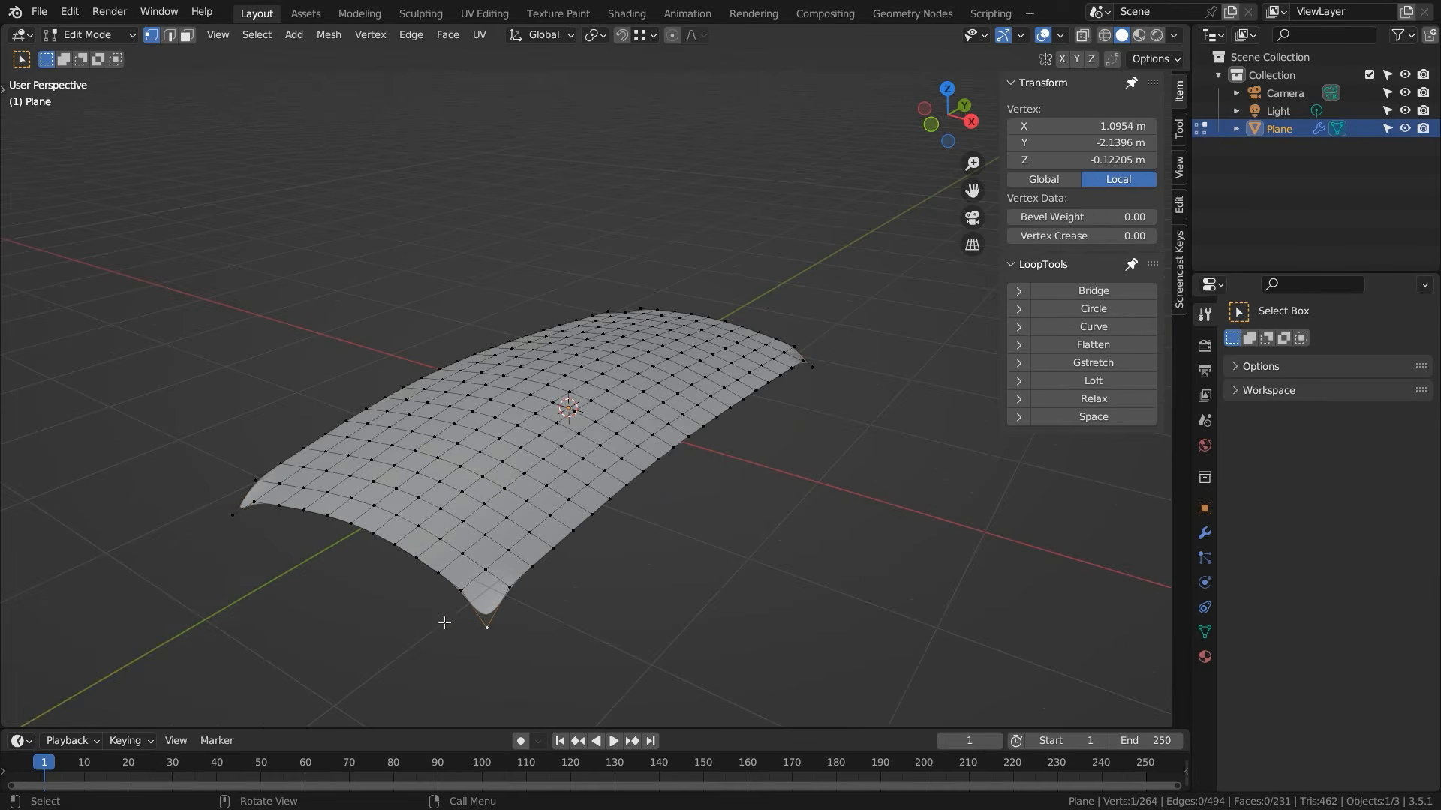
shift+click(372, 534)
shift+click(232, 515)
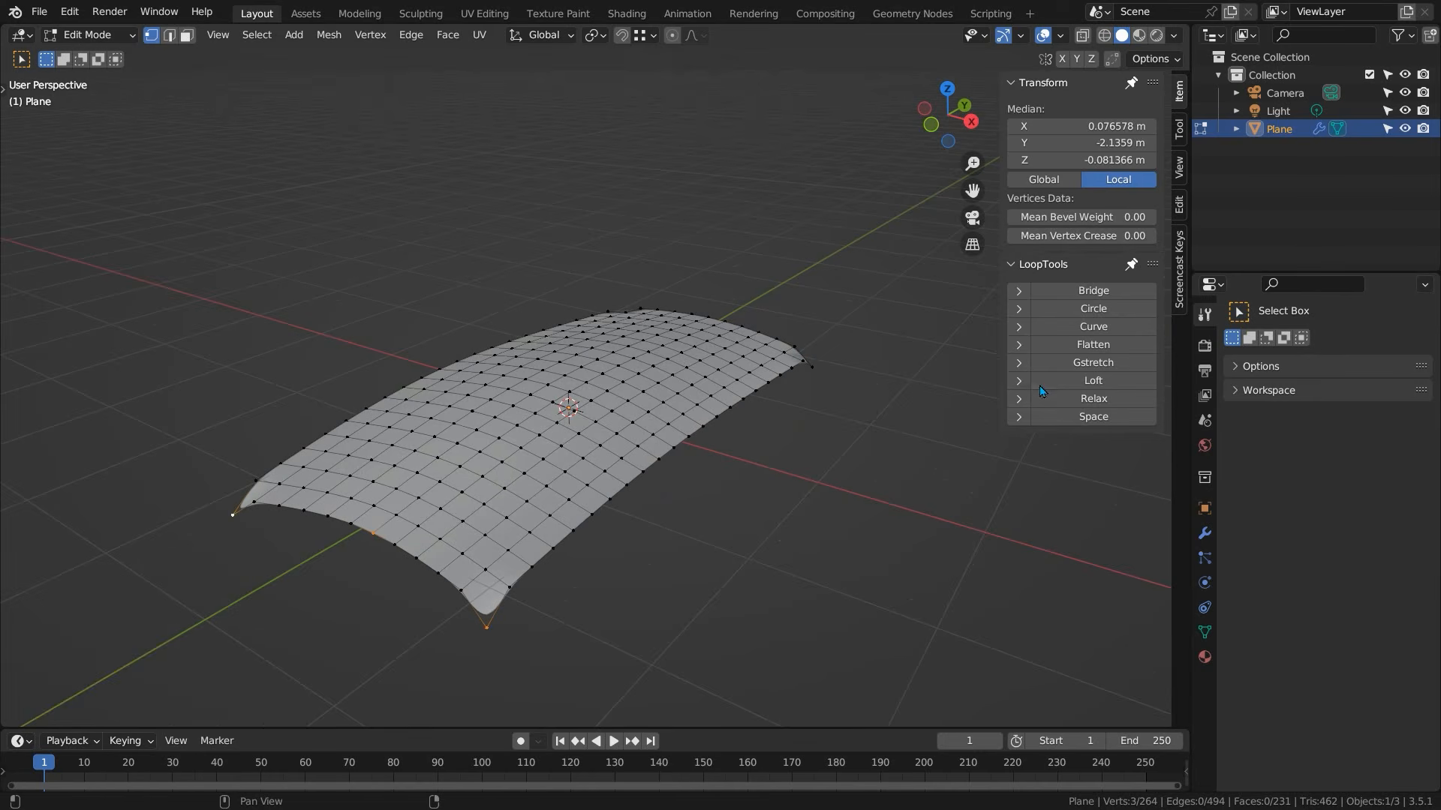
click(1098, 336)
- Raise the middle vertex of the opposite short edge about 0.19 m along Z
middle_drag(863, 360, 720, 462)
scroll(712, 458, up, 3)
middle_drag(691, 537, 673, 642)
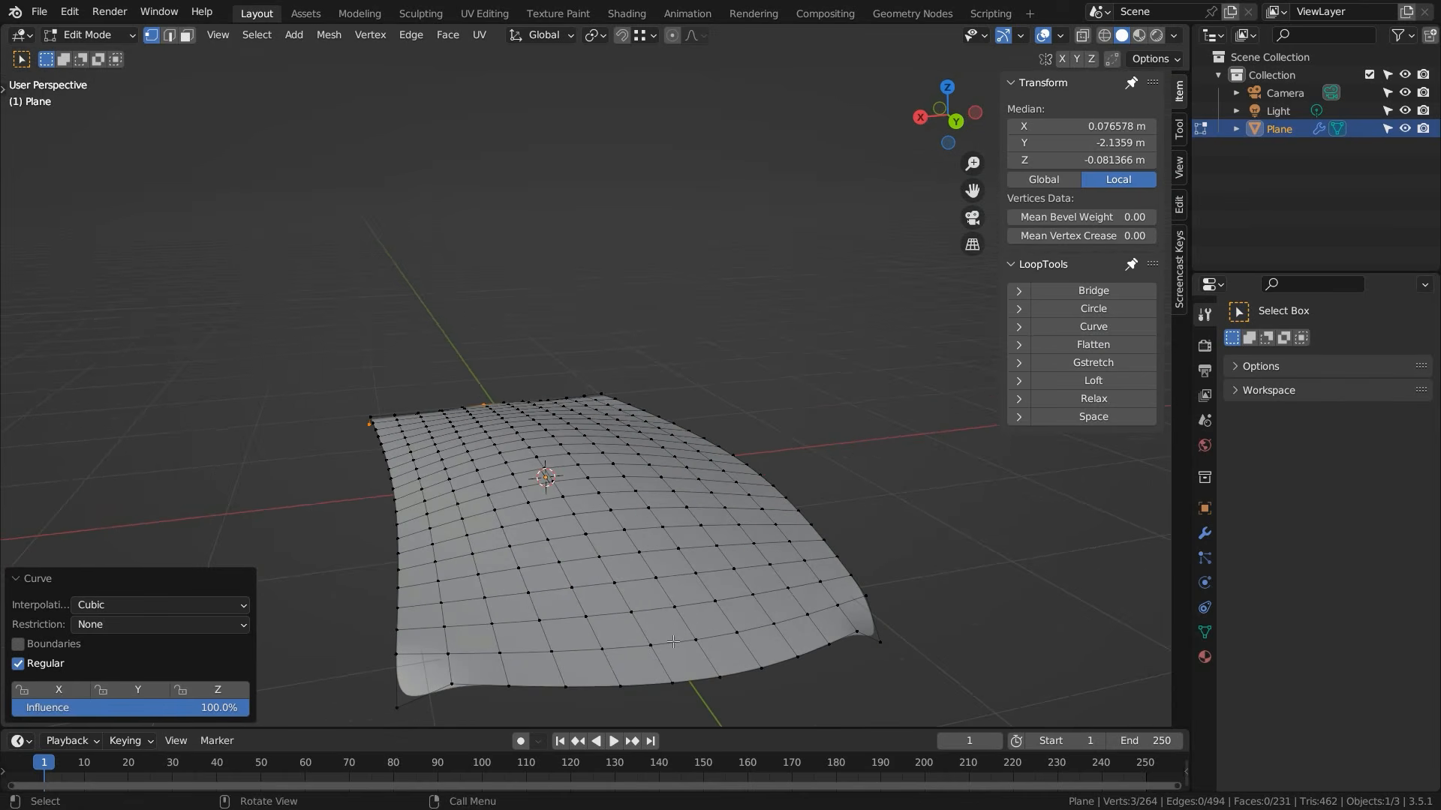
click(673, 681)
key(g)
key(z)
click(484, 677)
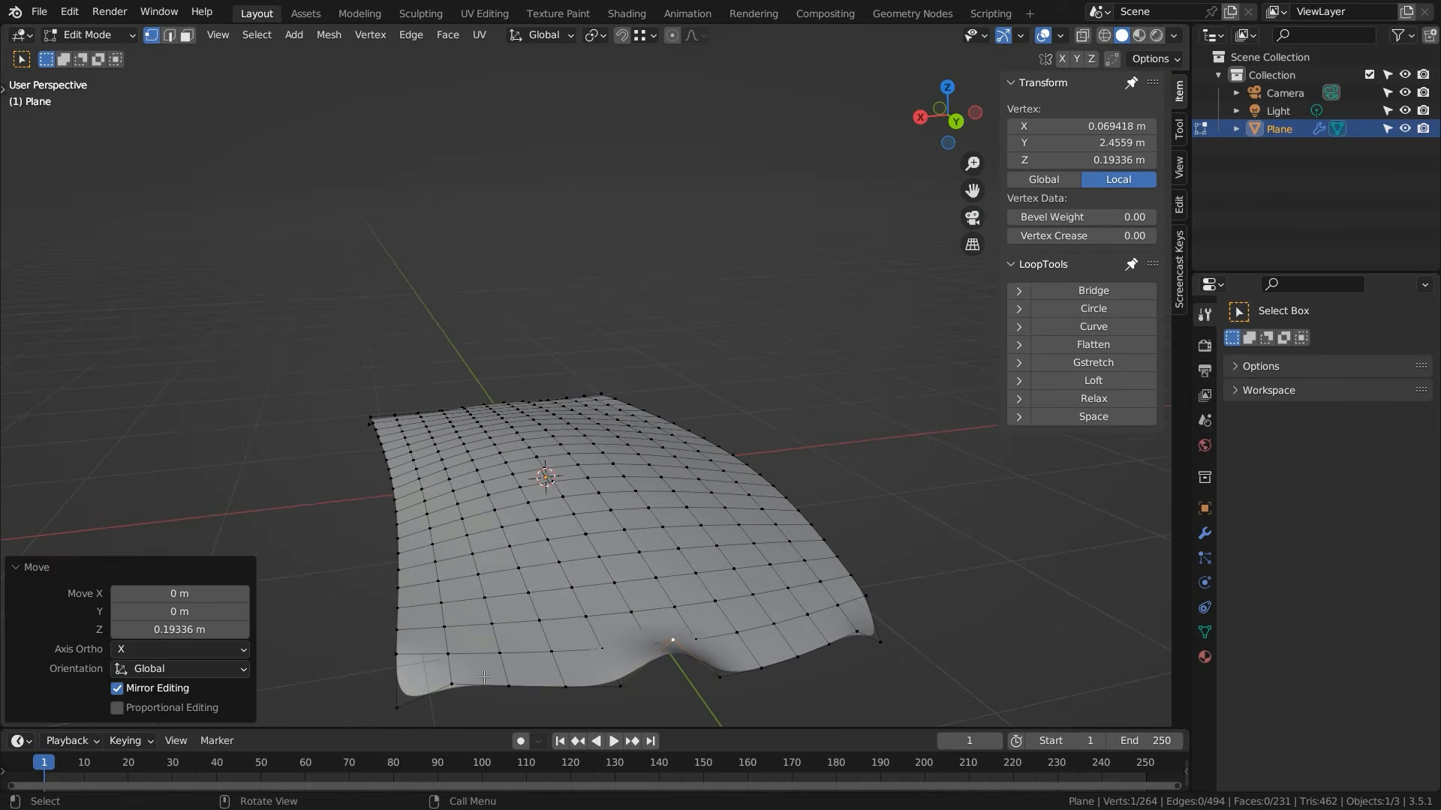
- Select the raised vertex and both corners of its short edge, and apply LoopTools Curve to arch the edge
click(396, 709)
shift+click(673, 640)
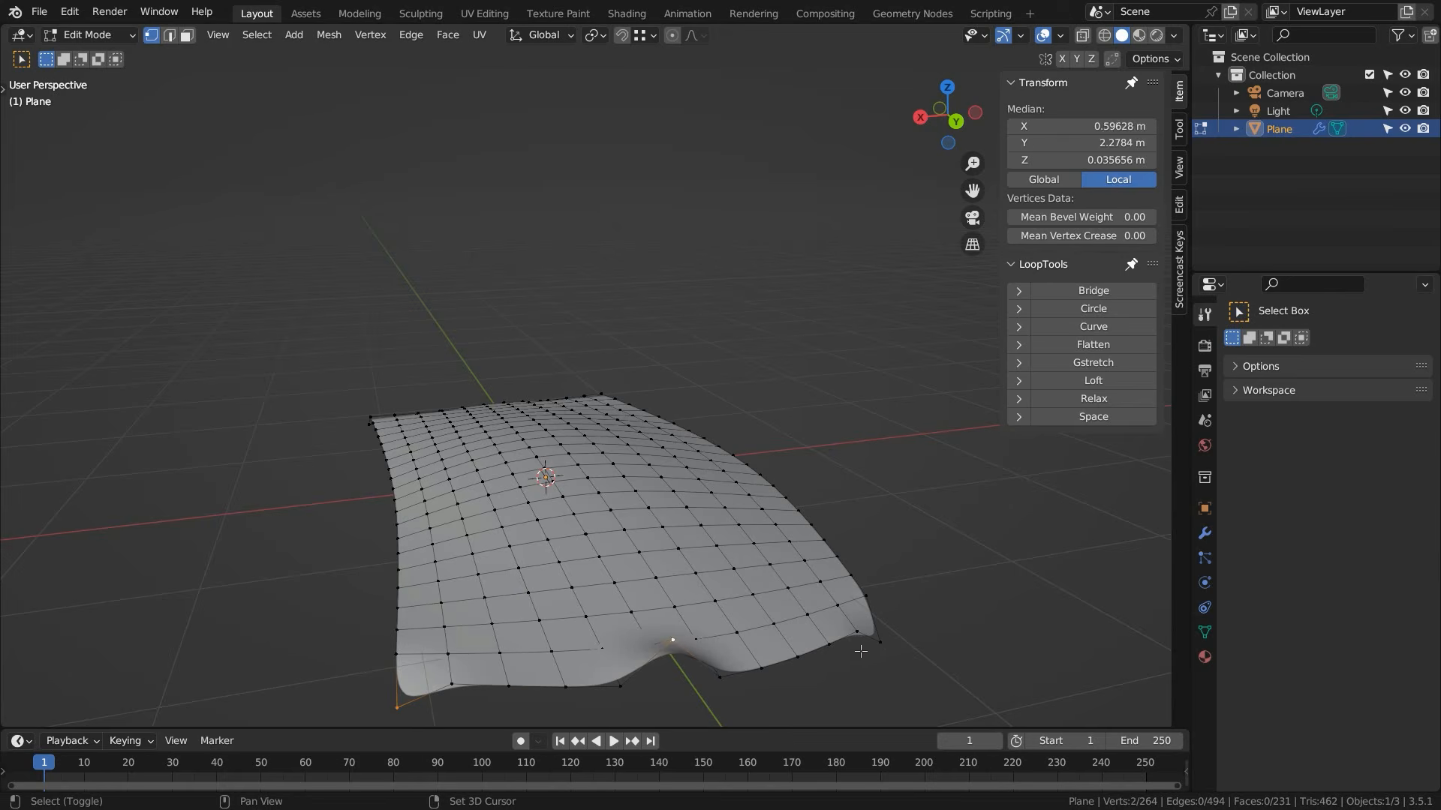
shift+click(880, 643)
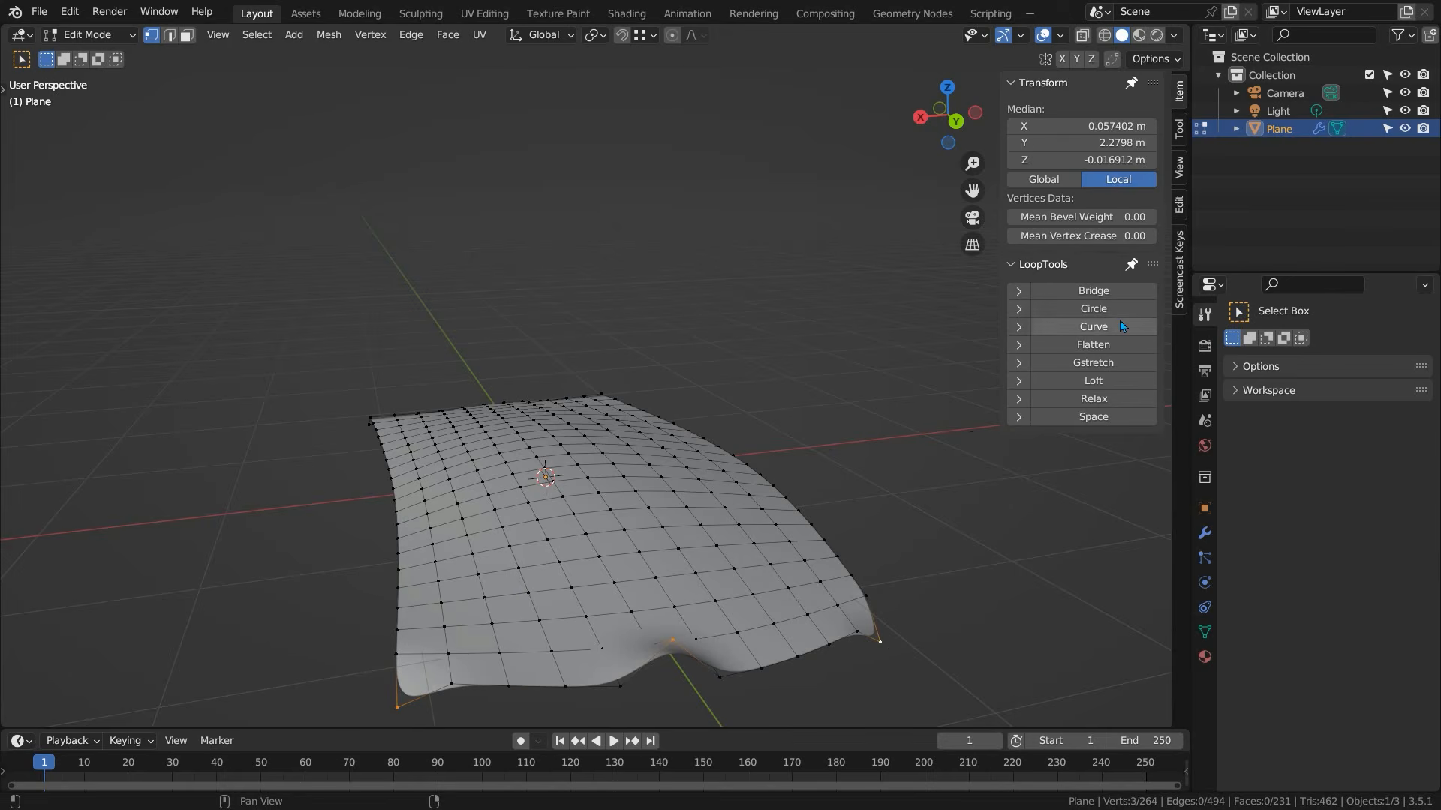
click(1093, 326)
- Select both short boundary loops and the central crosswise loop, apply LoopTools Curve to smooth the surface between them, and clear the selection
middle_drag(530, 346, 586, 399)
scroll(585, 399, down, 1)
shift+middle_drag(482, 425, 660, 415)
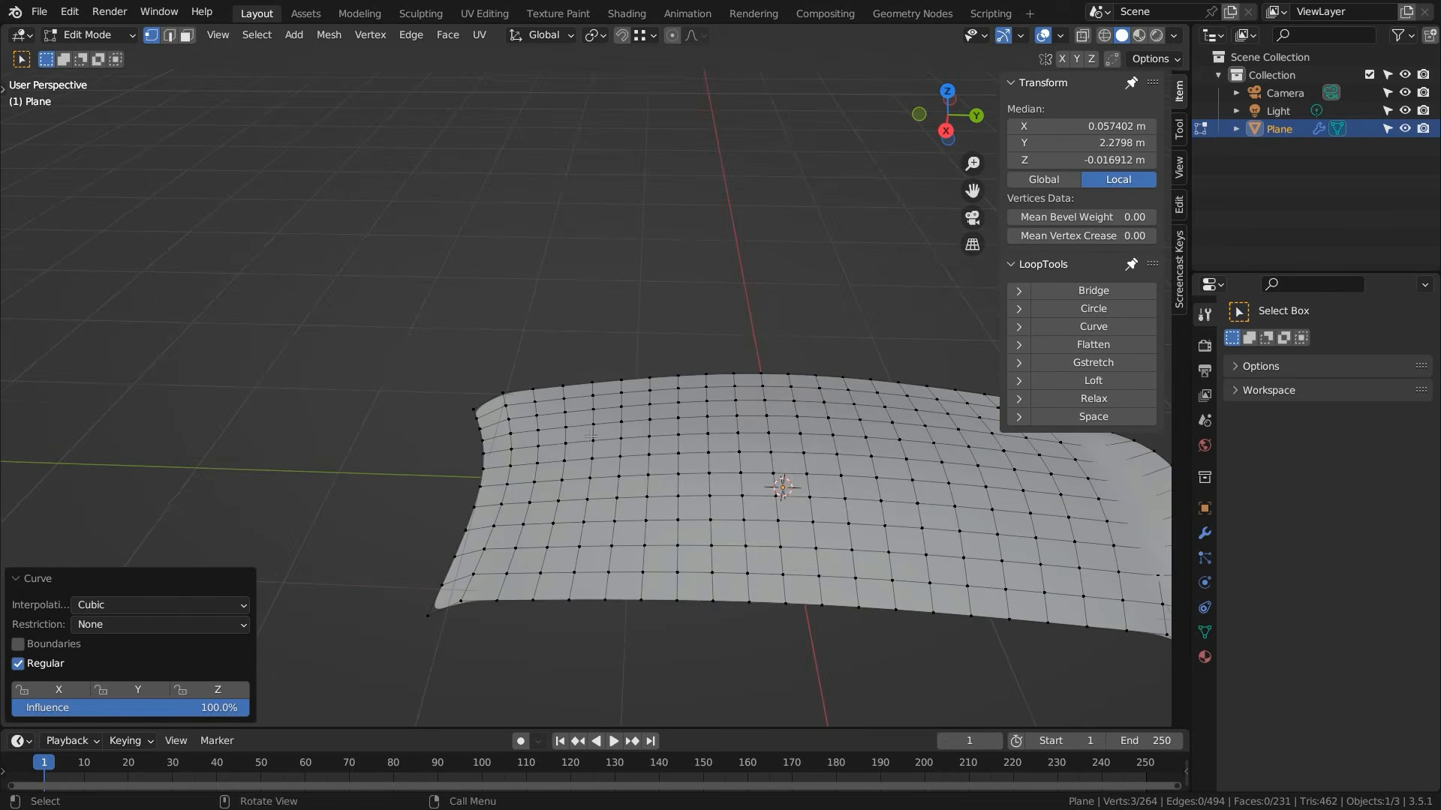
alt+click(481, 483)
shift+middle_drag(691, 479, 603, 473)
alt+shift+click(684, 460)
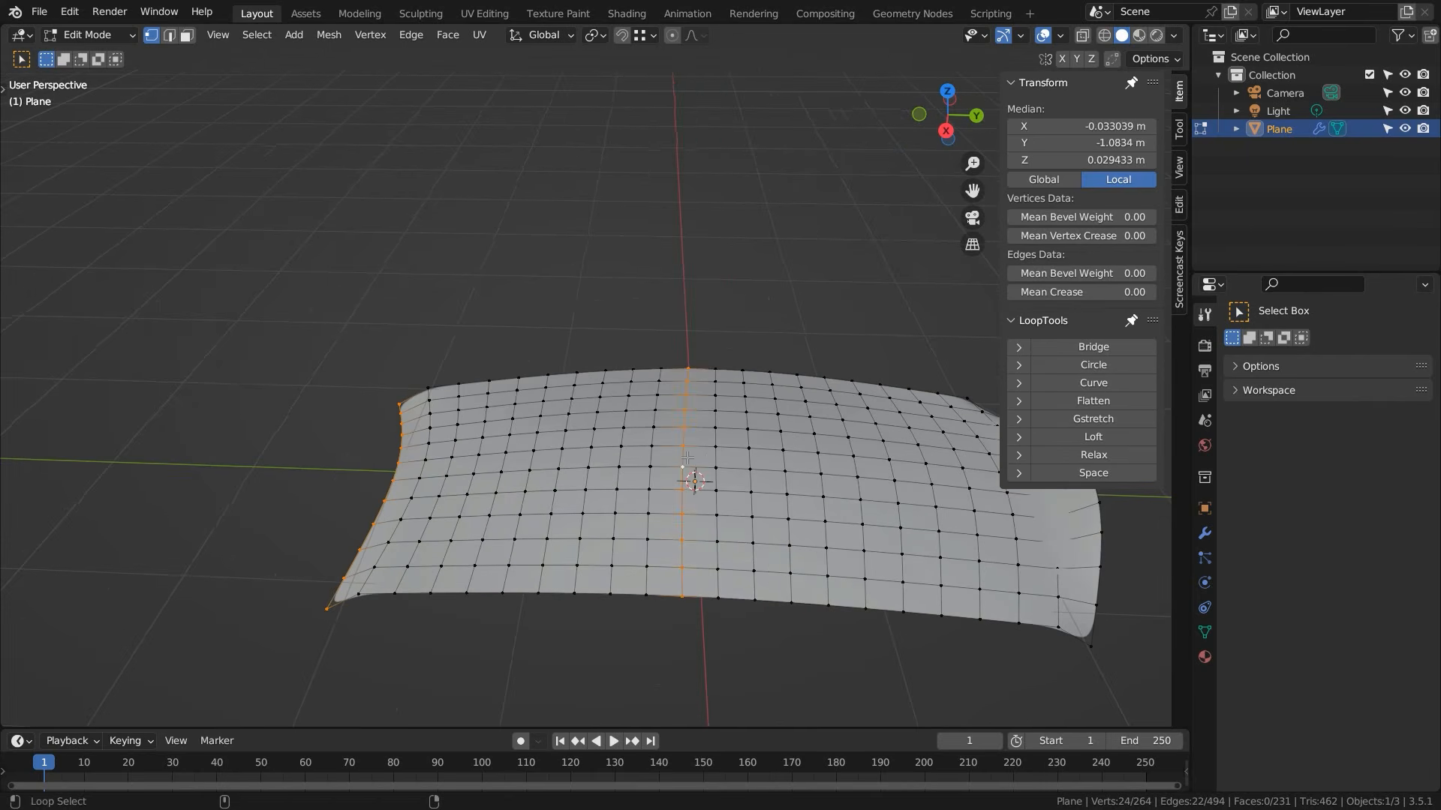
middle_drag(796, 469, 814, 473)
alt+shift+click(827, 477)
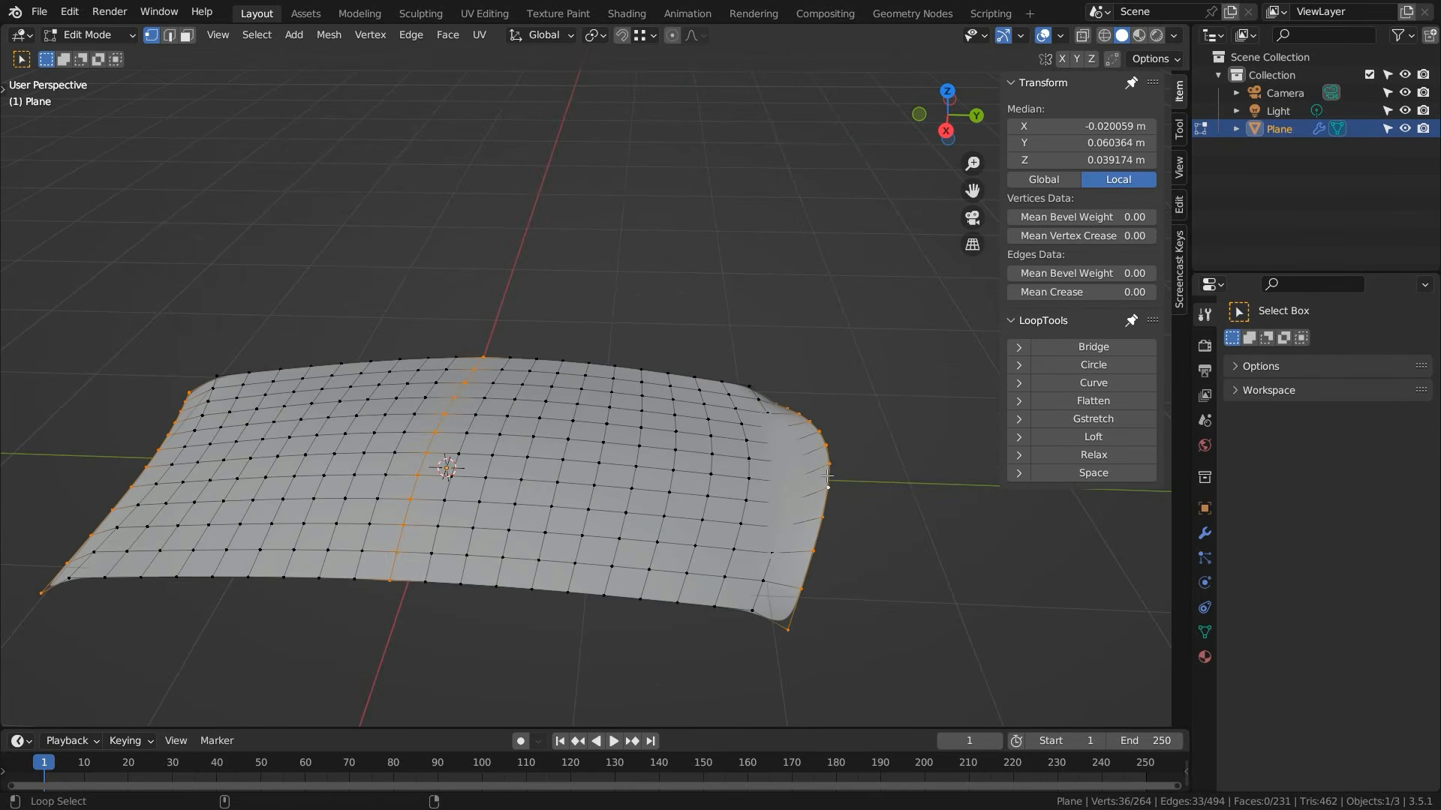
click(1109, 385)
middle_drag(578, 405, 503, 408)
key(alt+a)
middle_drag(613, 356, 592, 384)
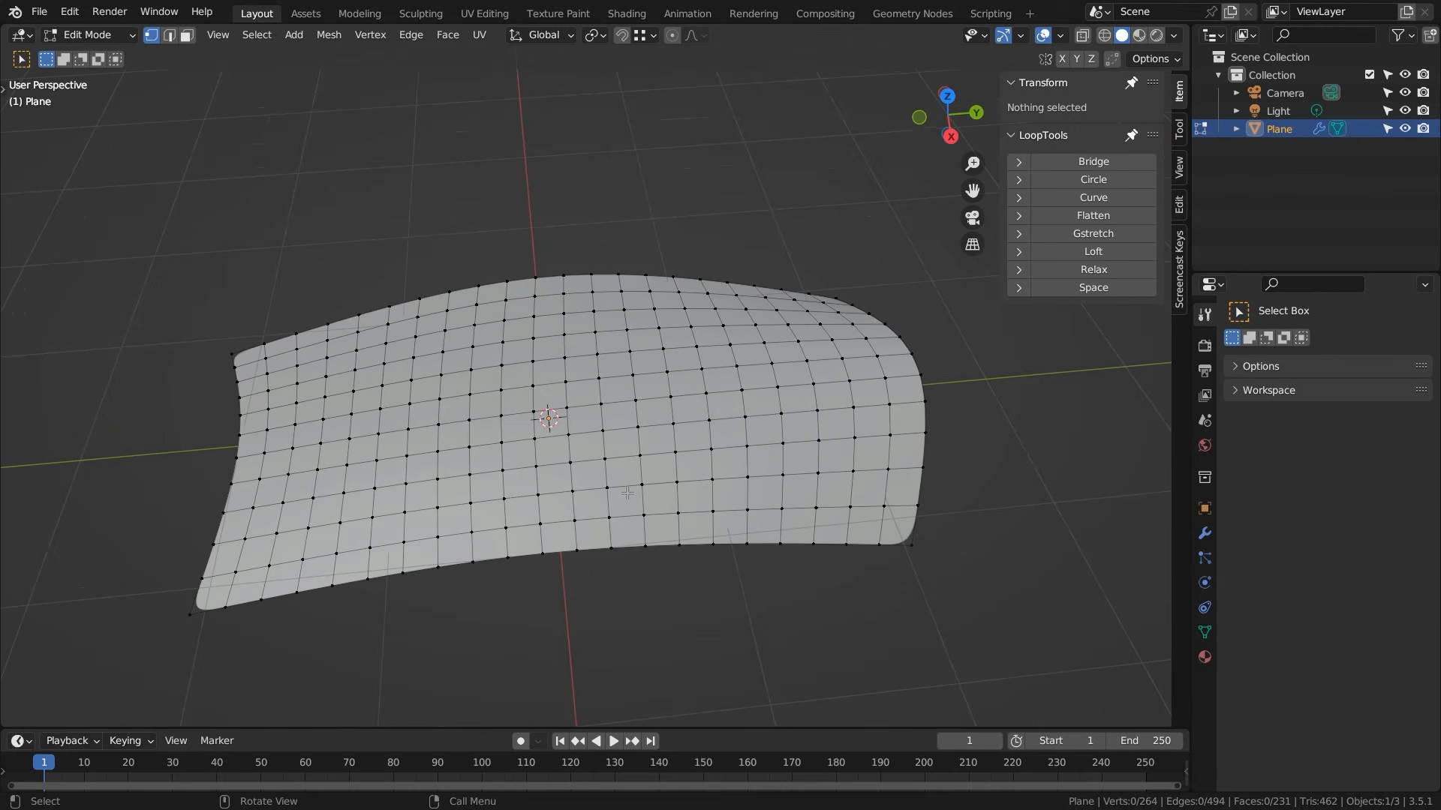
- Raise a vertex near one corner of the unraised short edge along Z, and a mid-row vertex in its row about 0.21 m
click(225, 543)
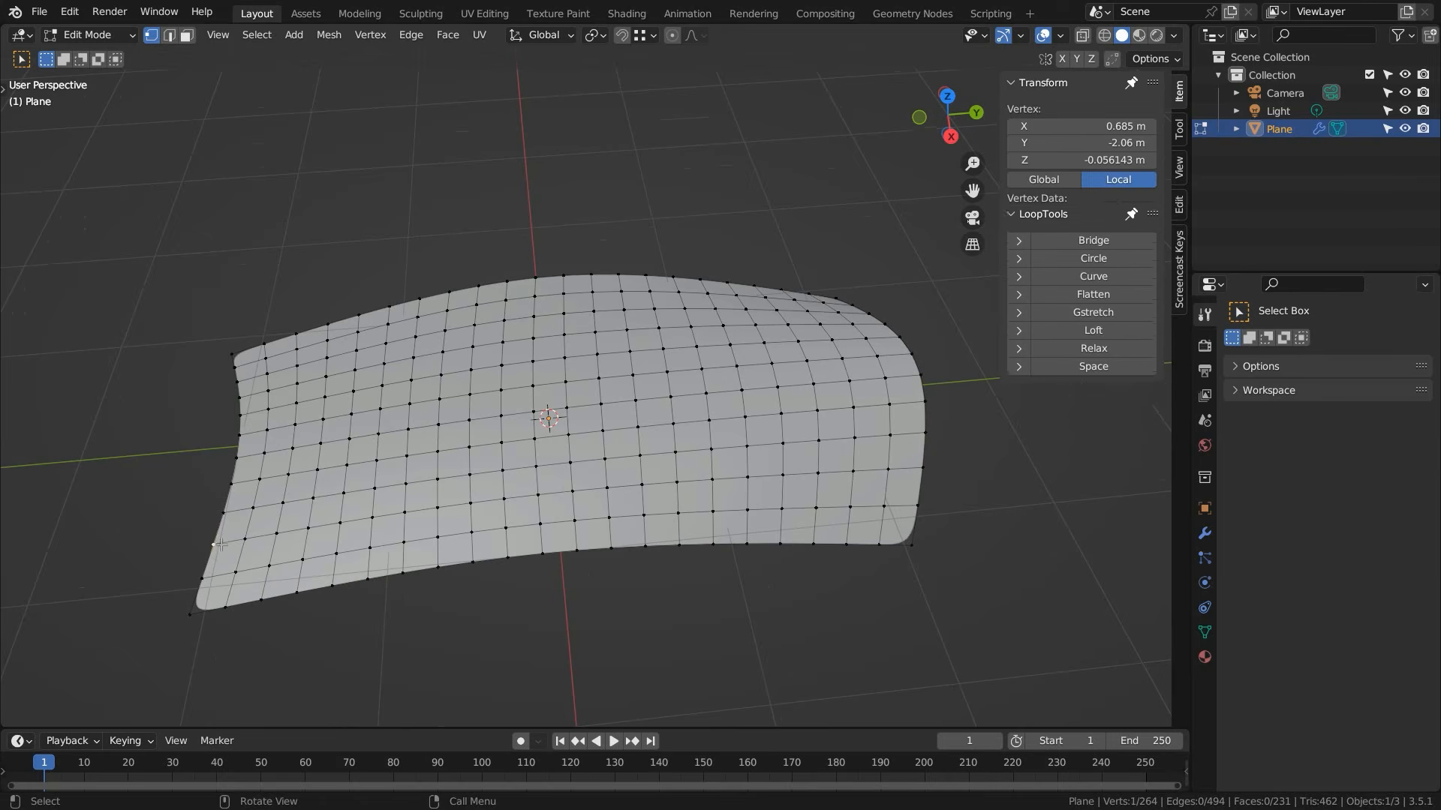
key(g)
key(z)
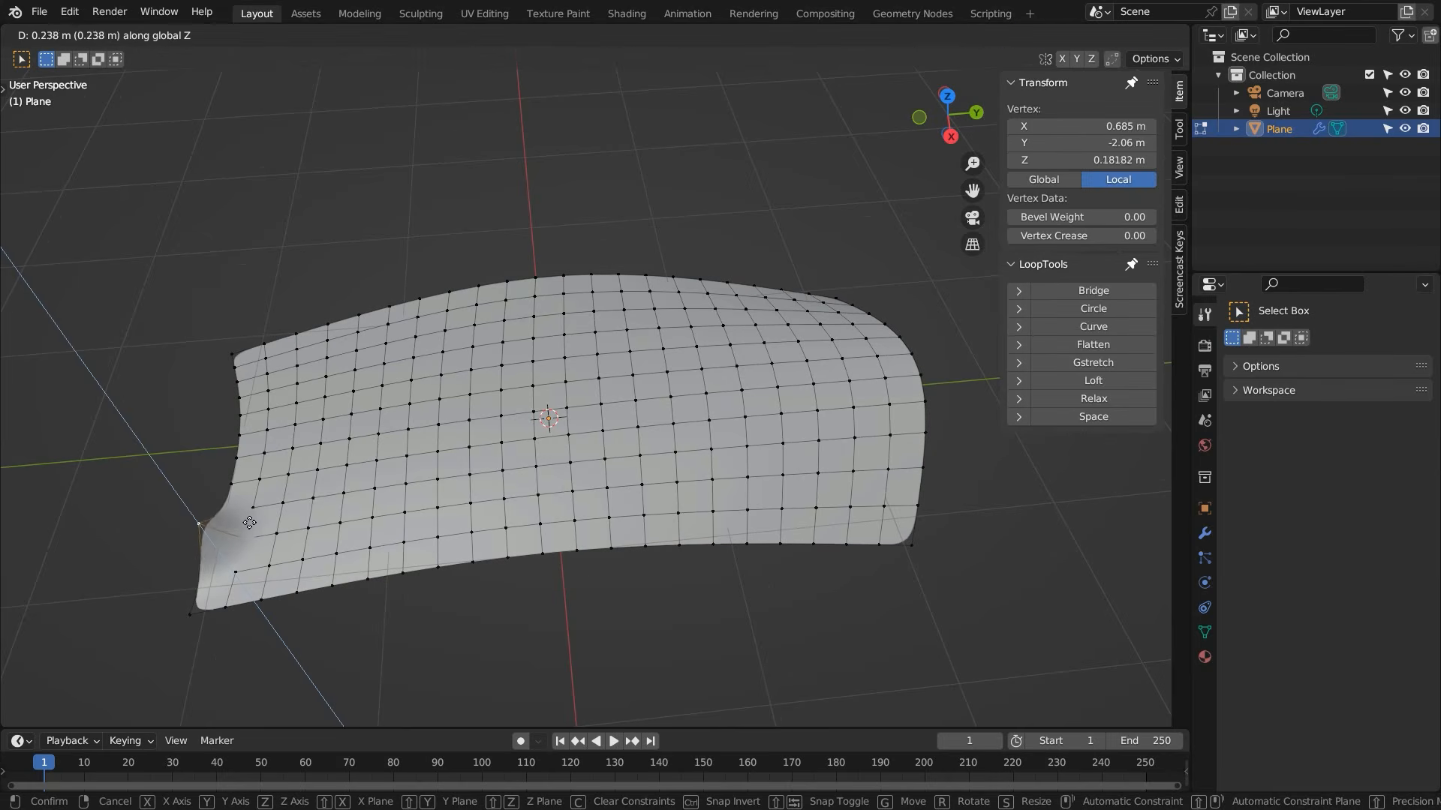
click(248, 514)
click(509, 493)
key(g)
key(z)
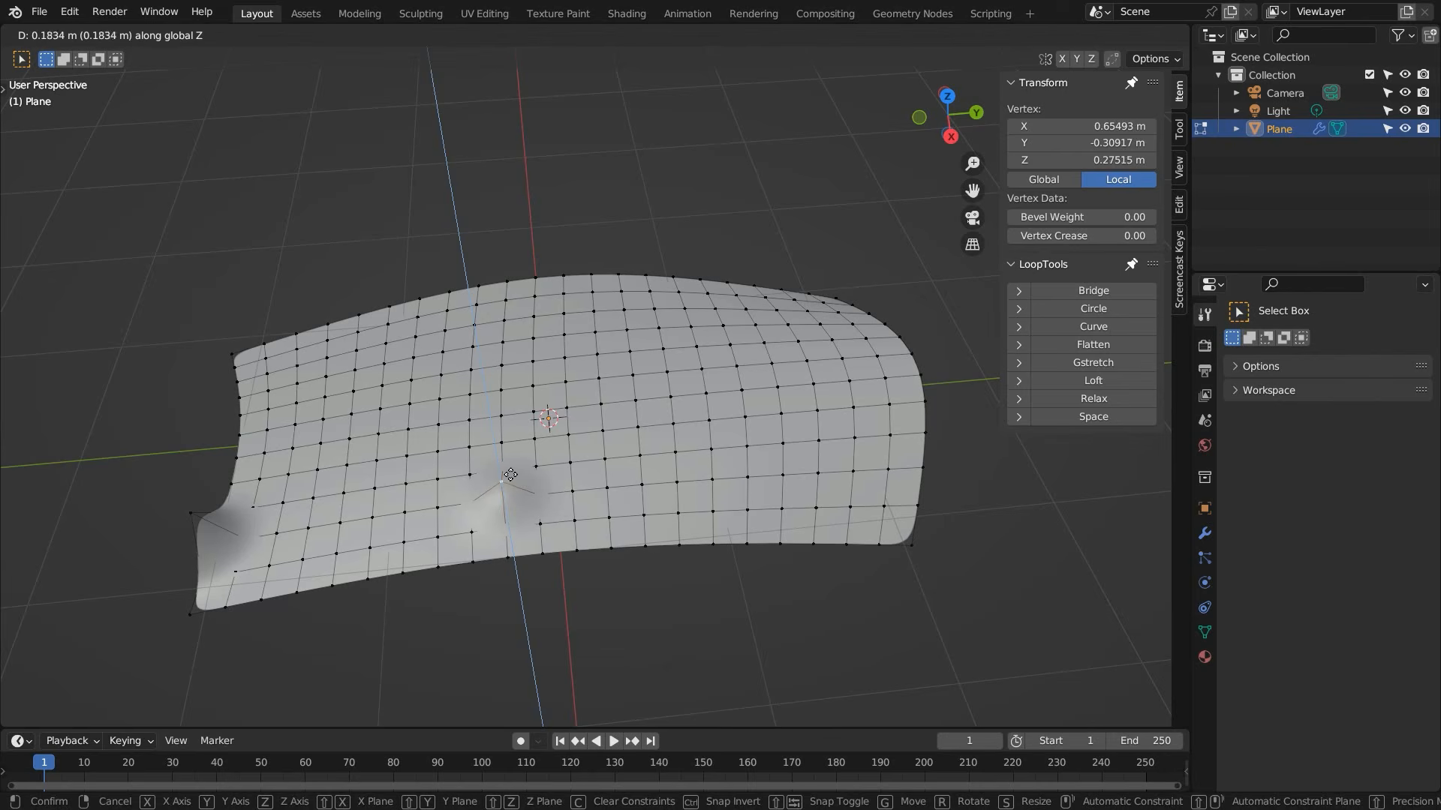
click(510, 473)
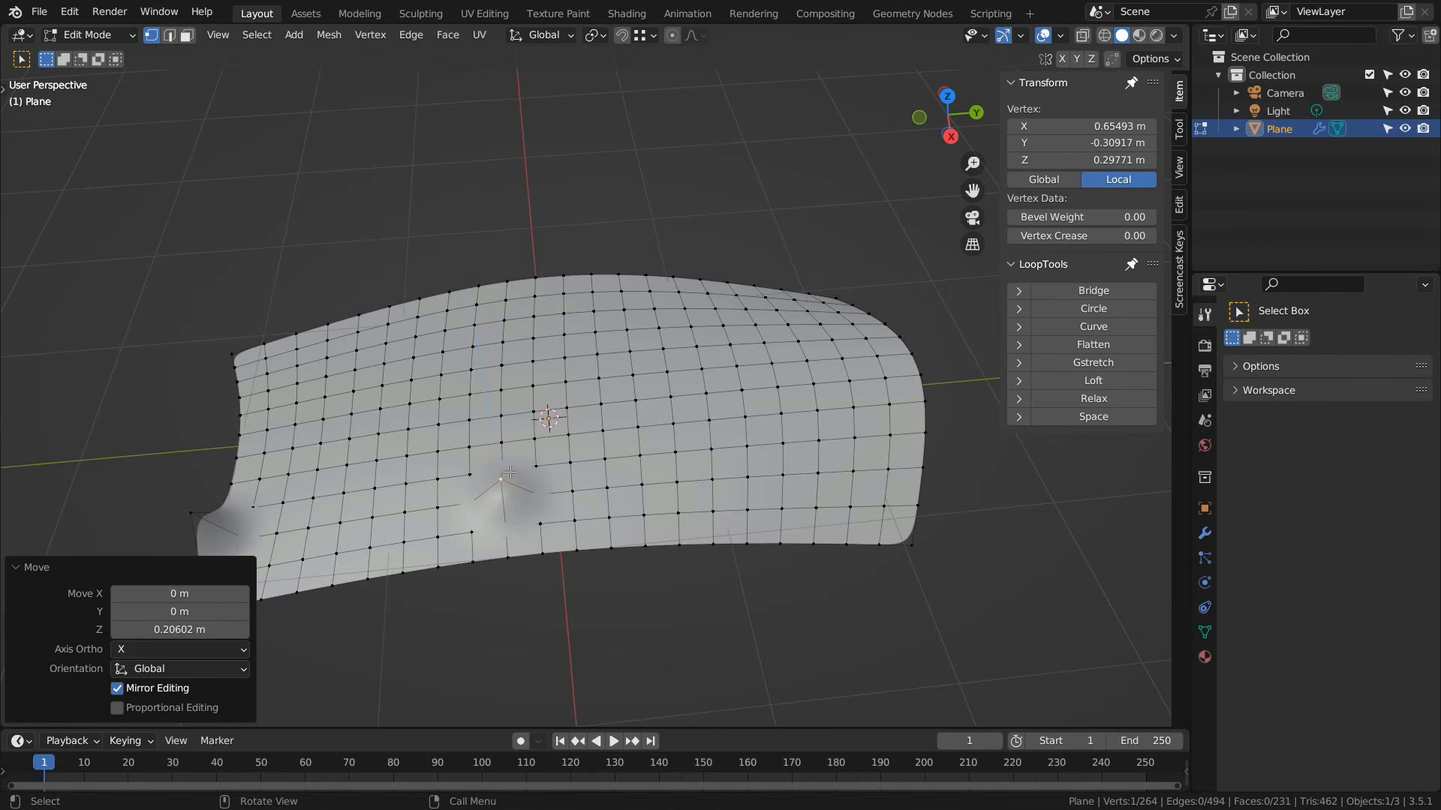
- Select the two raised vertices and the last four edges at the row's far end, and apply LoopTools Curve to form a fading ridge
click(201, 508)
shift+click(499, 486)
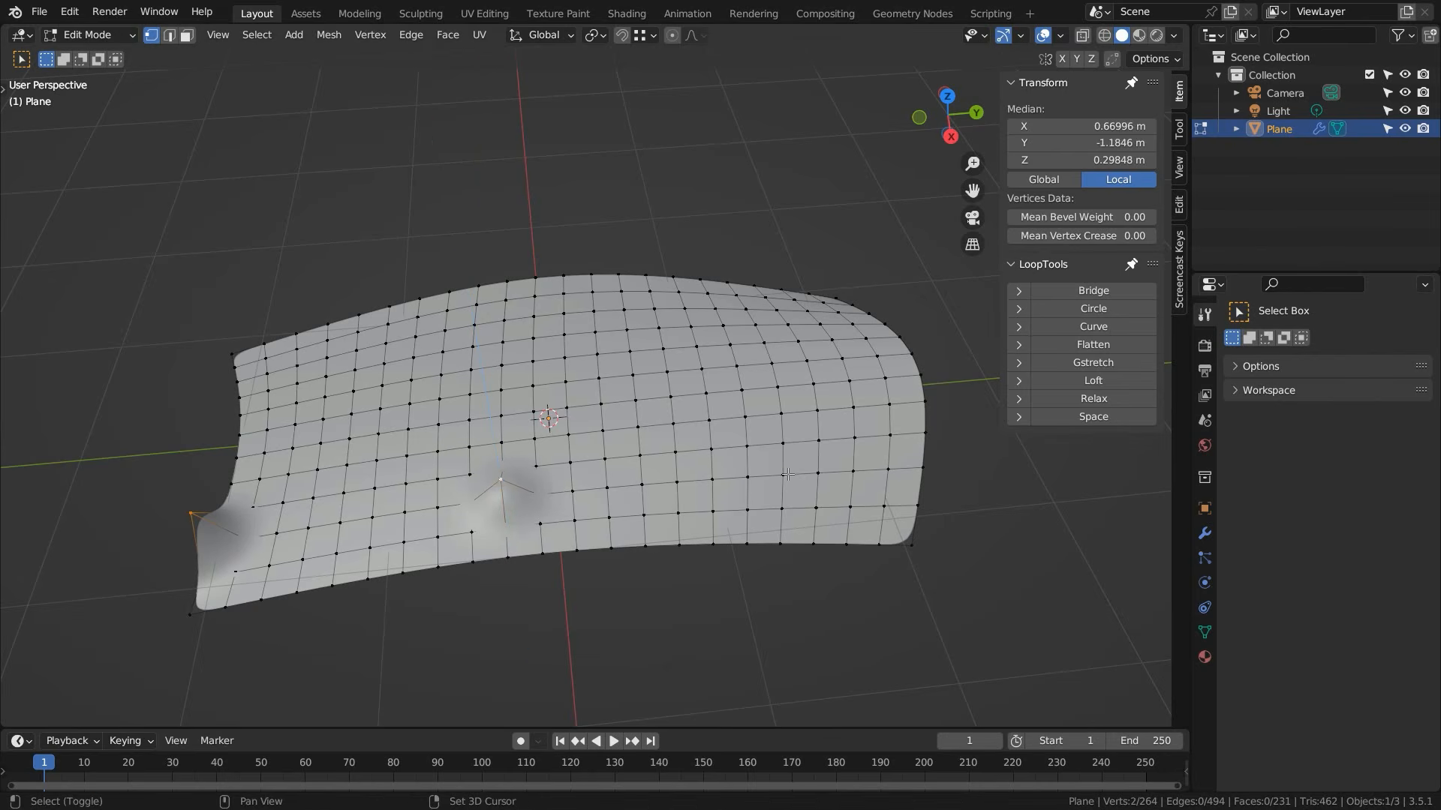
ctrl+click(853, 471)
shift+click(917, 470)
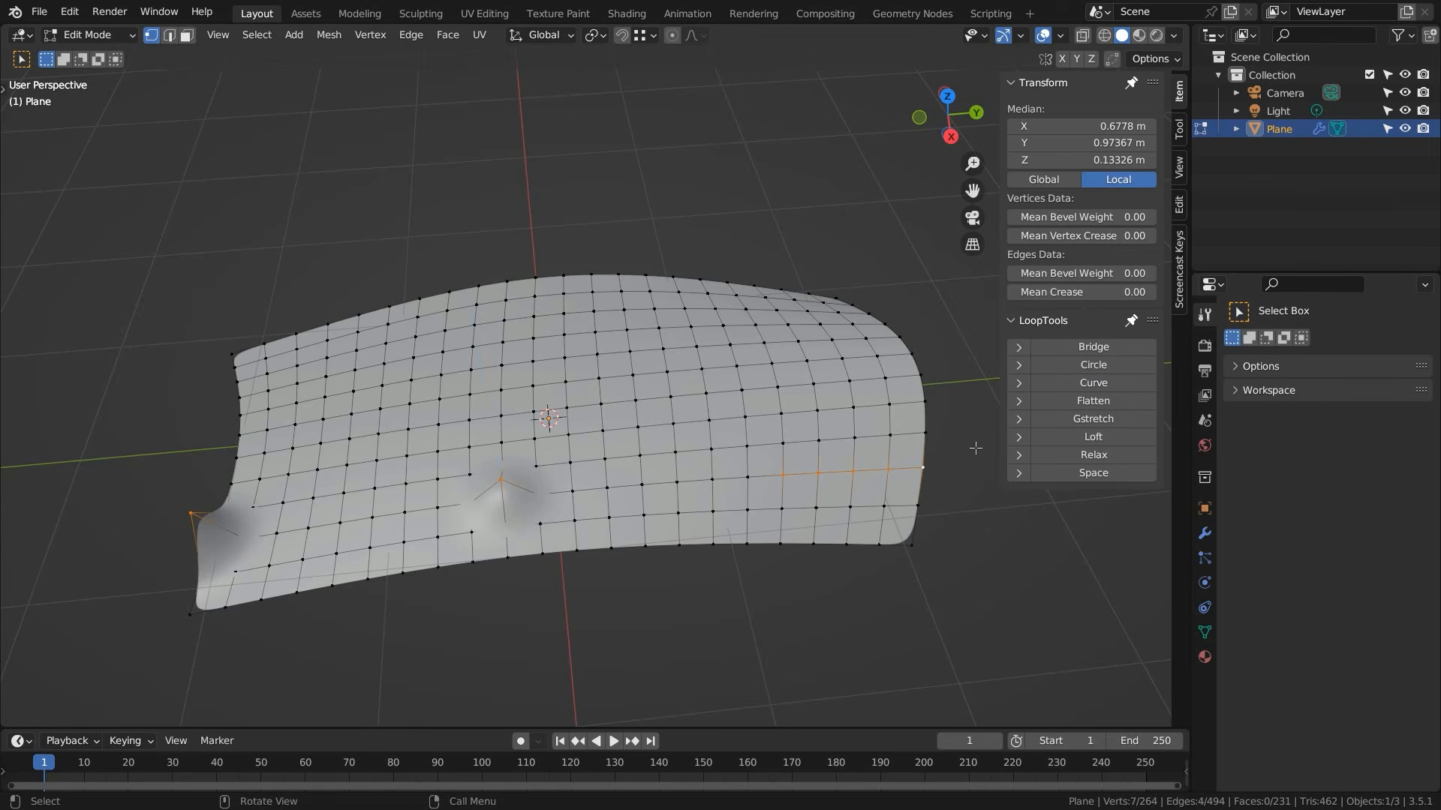
click(1093, 383)
mouse_move(653, 435)
middle_down()
mouse_move(641, 405)
mouse_move(628, 443)
middle_up()
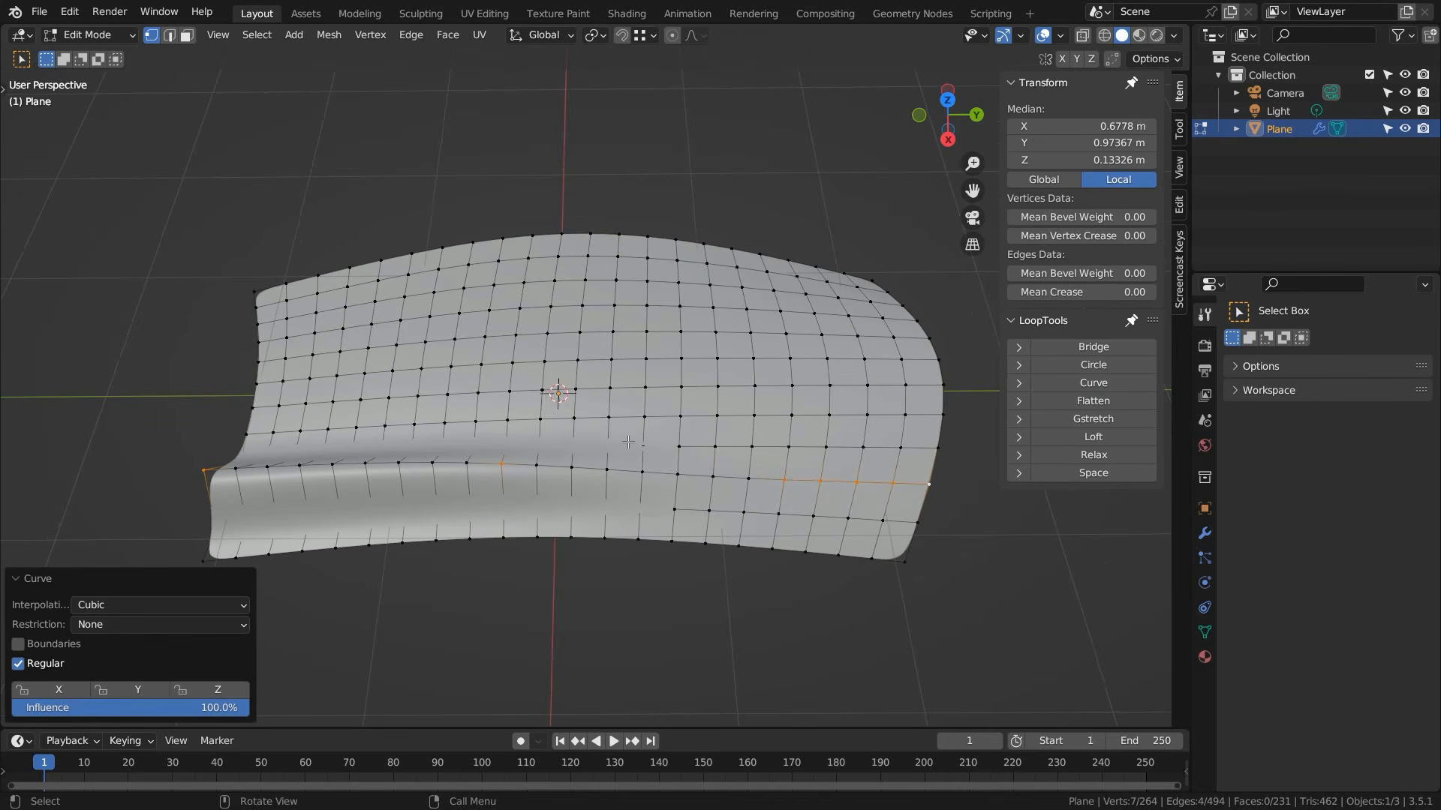
- Select the two lengthwise loops on each side of the ridge loop, leaving the ridge itself unselected, and apply LoopTools Curve
alt+click(591, 469)
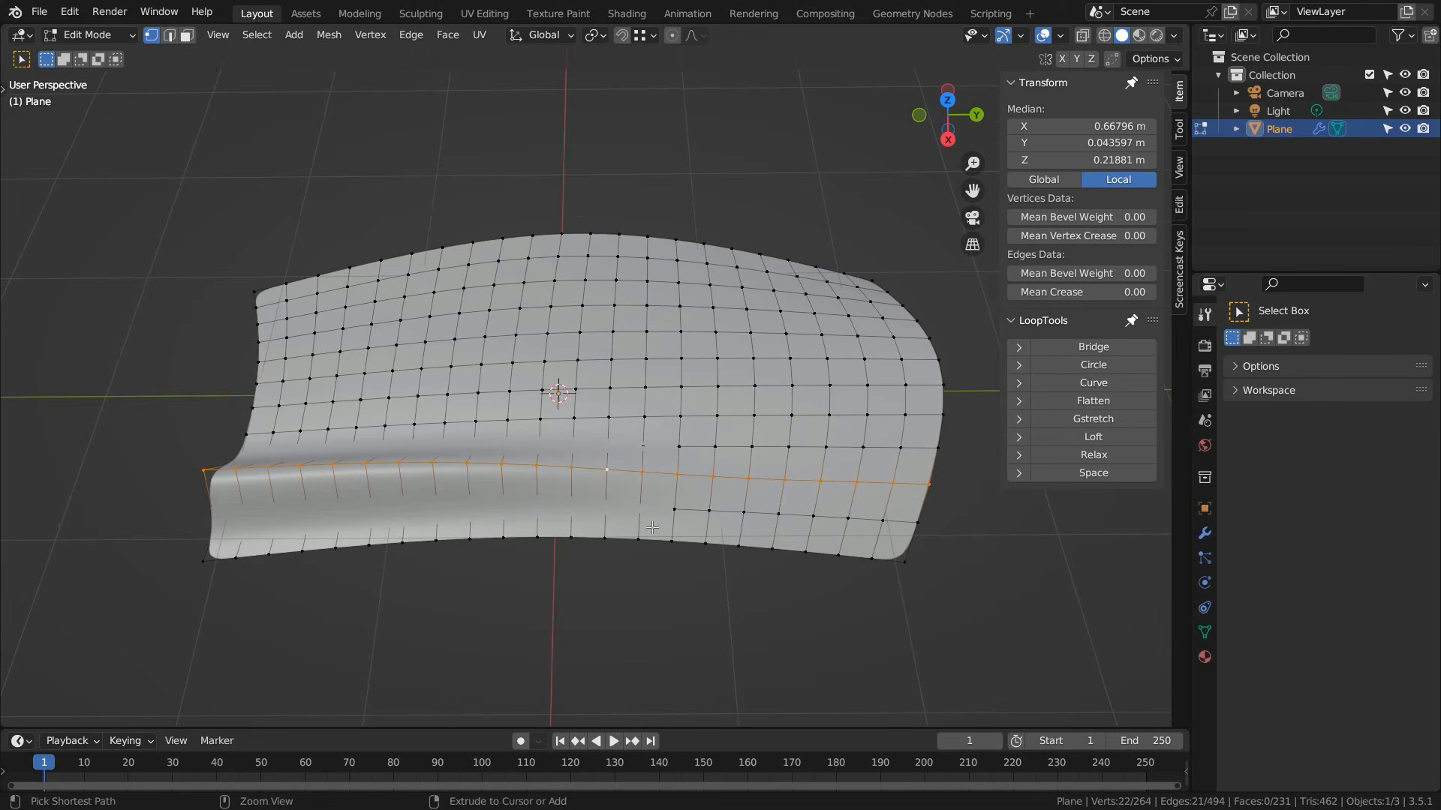
key(ctrl+KP_Add)
key(ctrl+KP_Add)
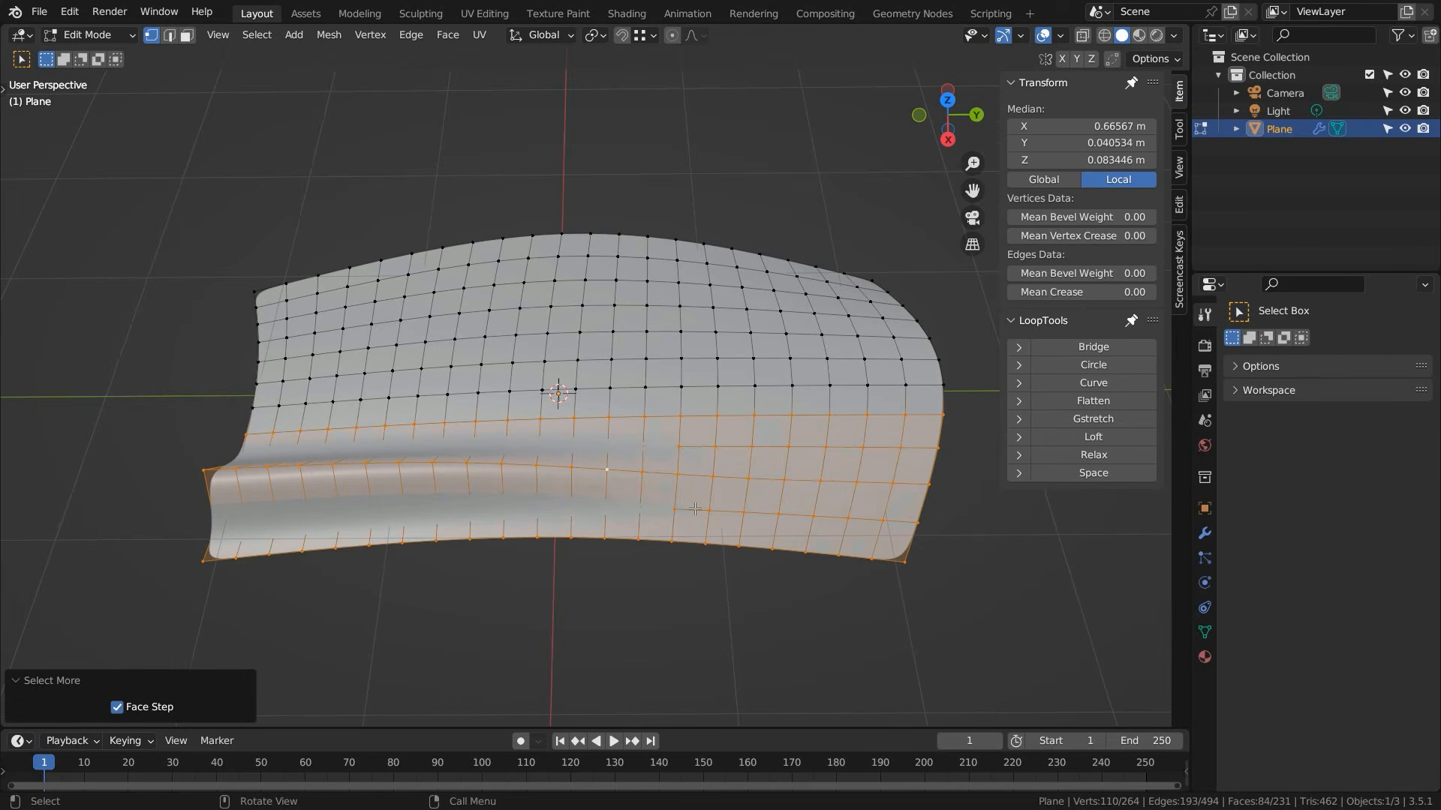
alt+shift+click(633, 473)
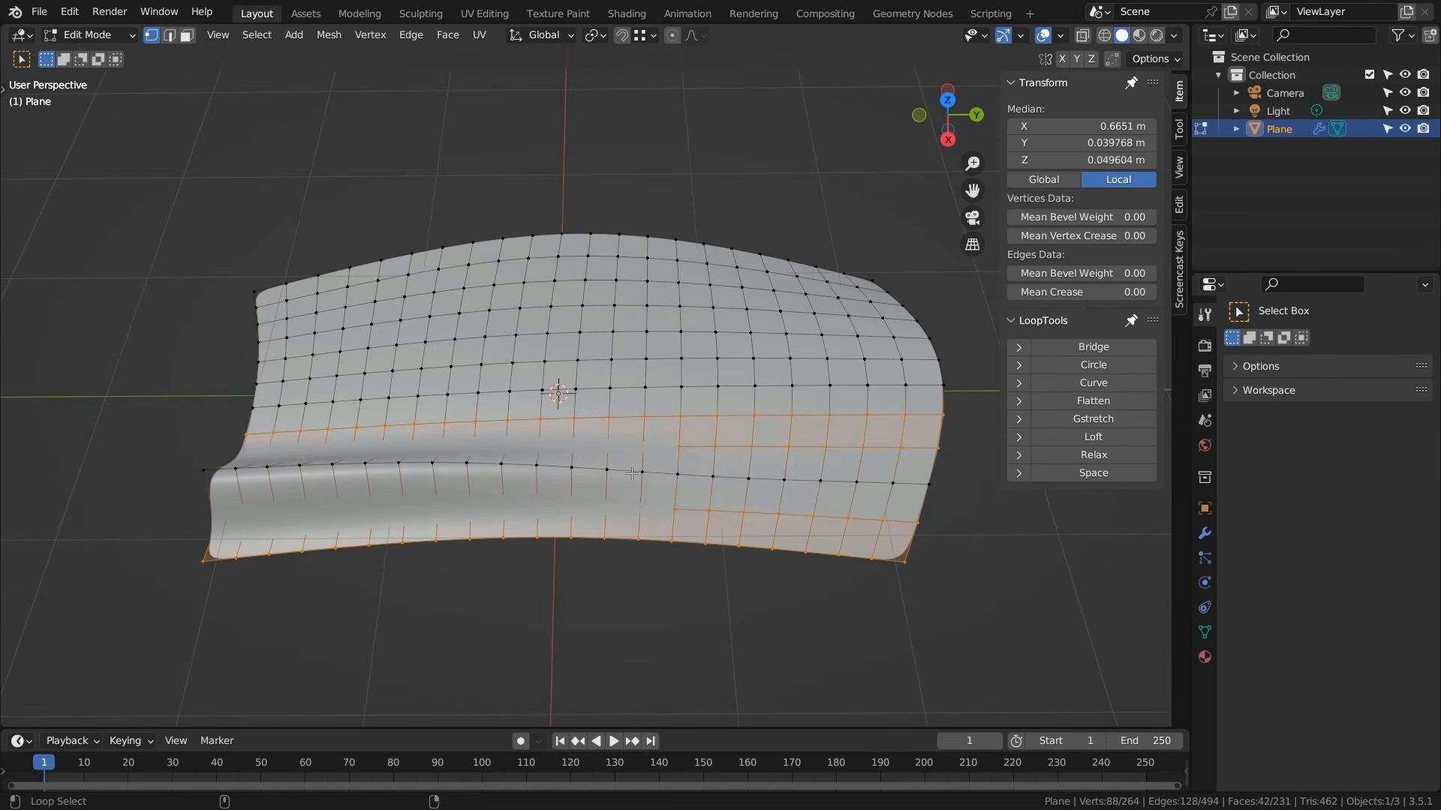
middle_drag(576, 468, 582, 454)
click(1089, 383)
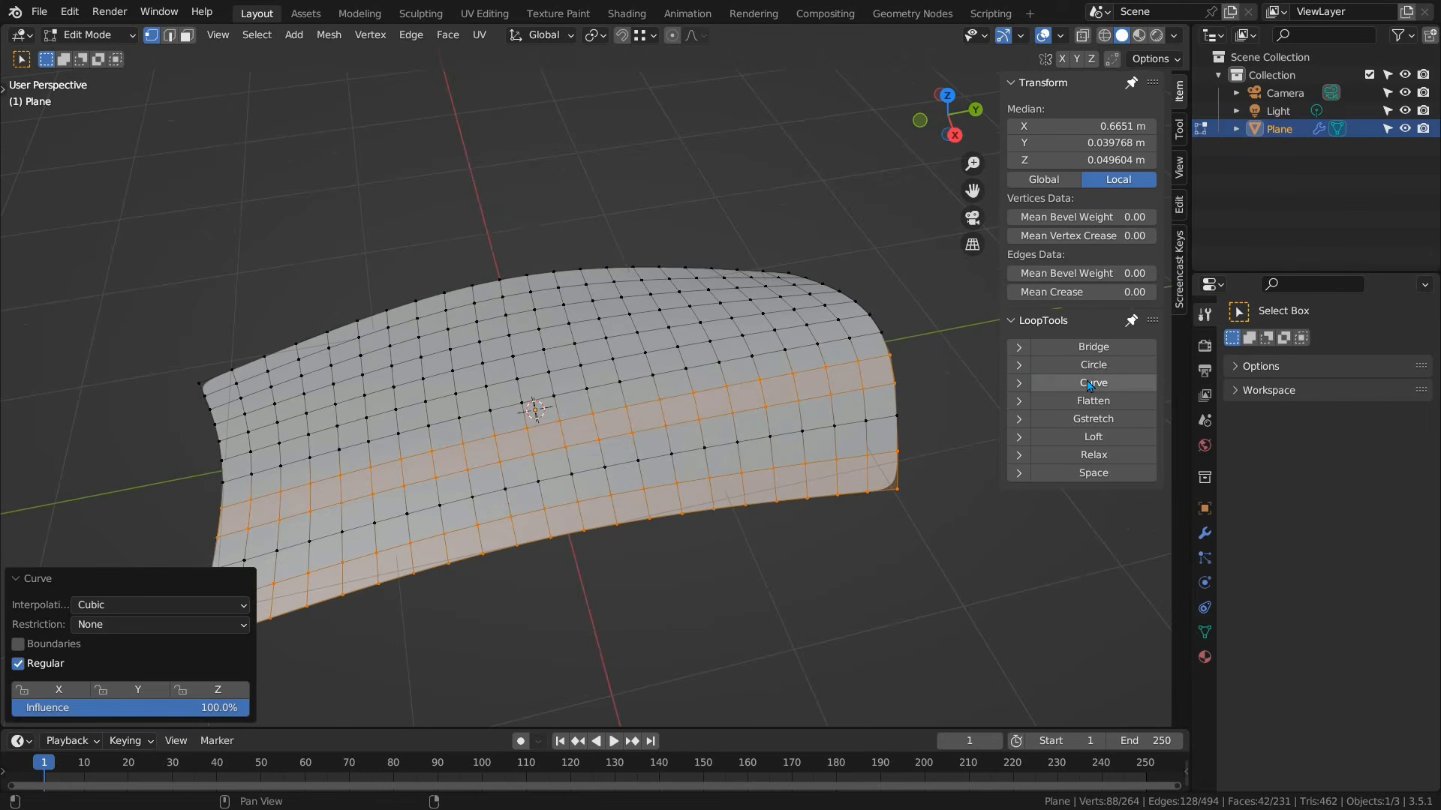
- Enable Boundaries for the Curve operation, reduce its Influence to 13.8%, and inspect the resulting surface in Object Mode
middle_drag(563, 397, 565, 387)
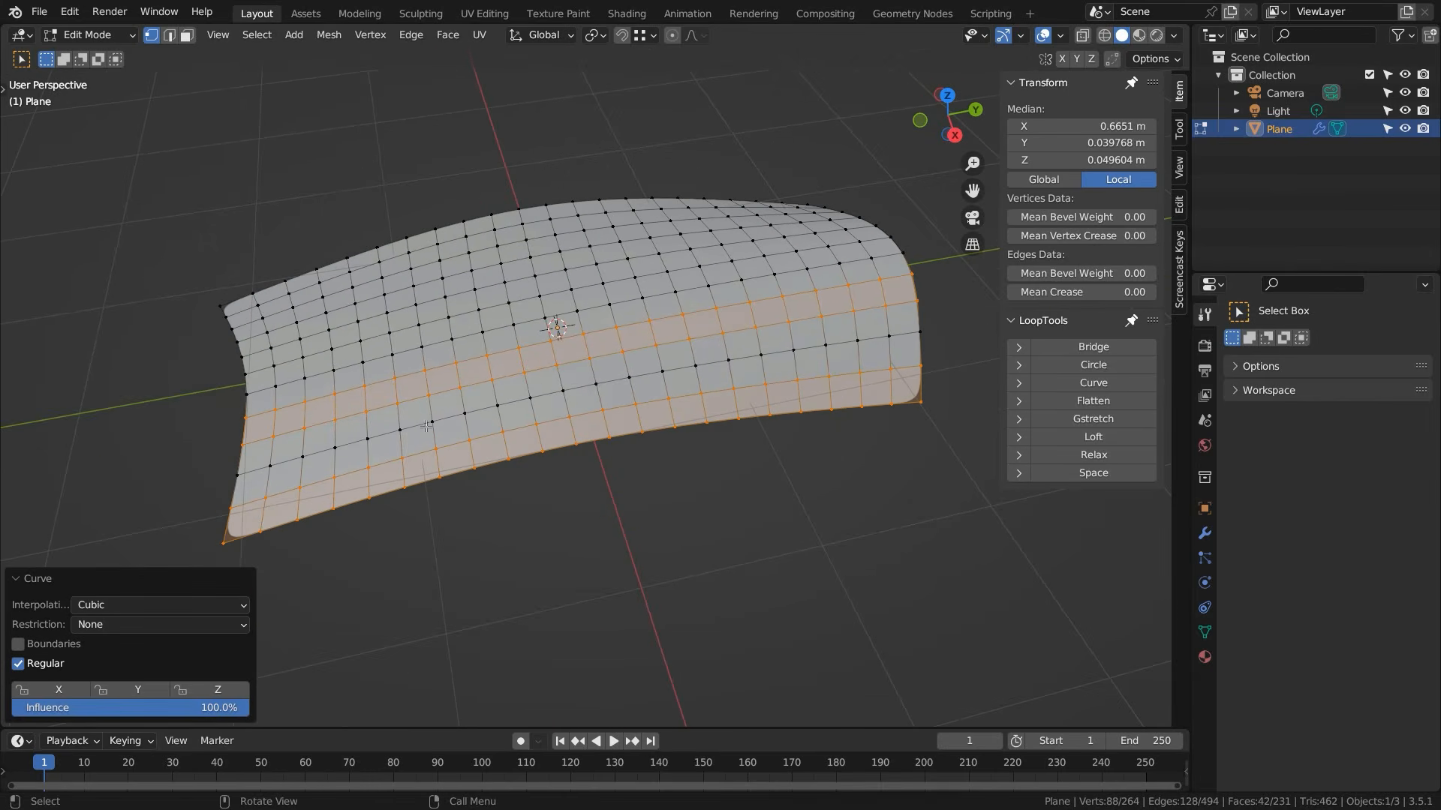
click(18, 644)
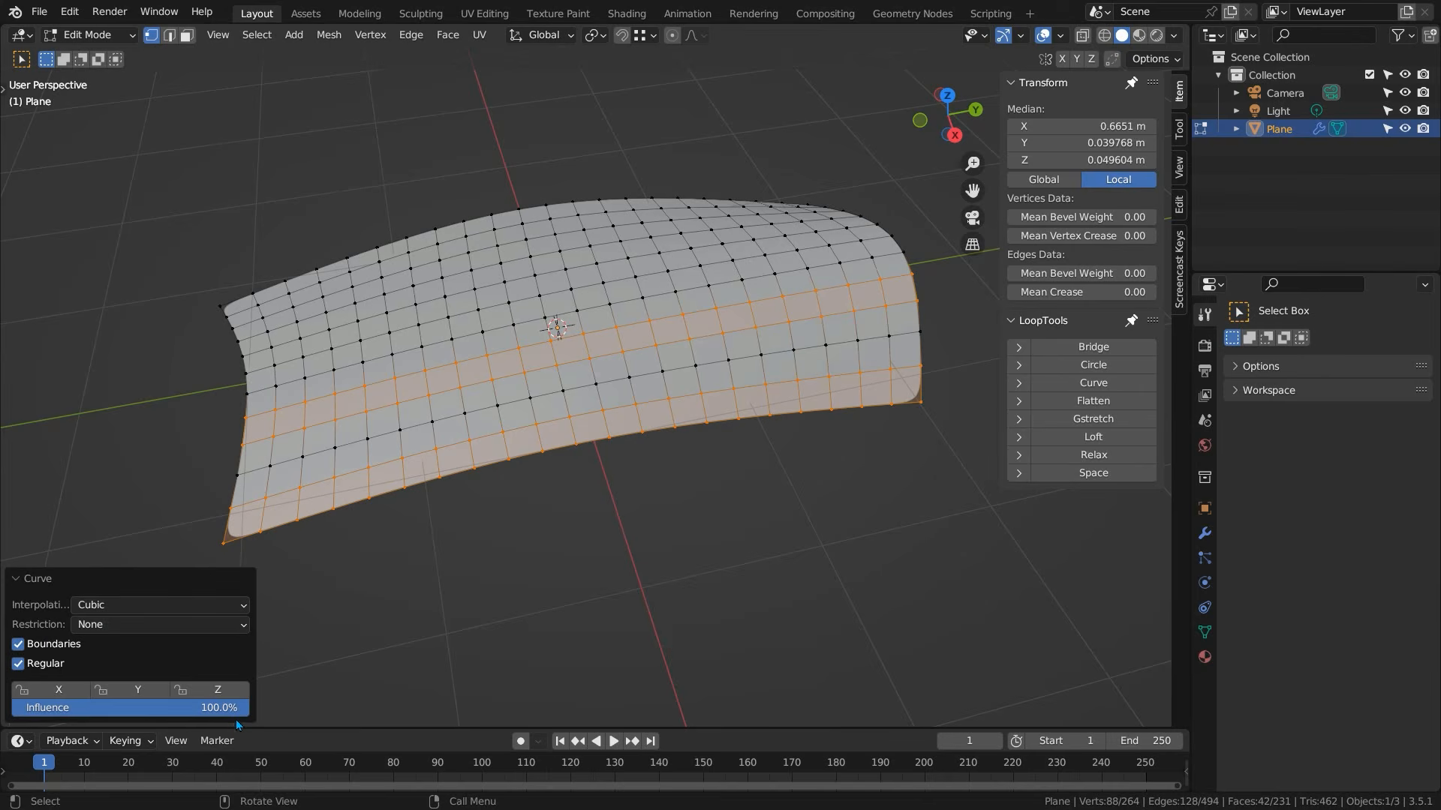
drag(237, 709, 48, 708)
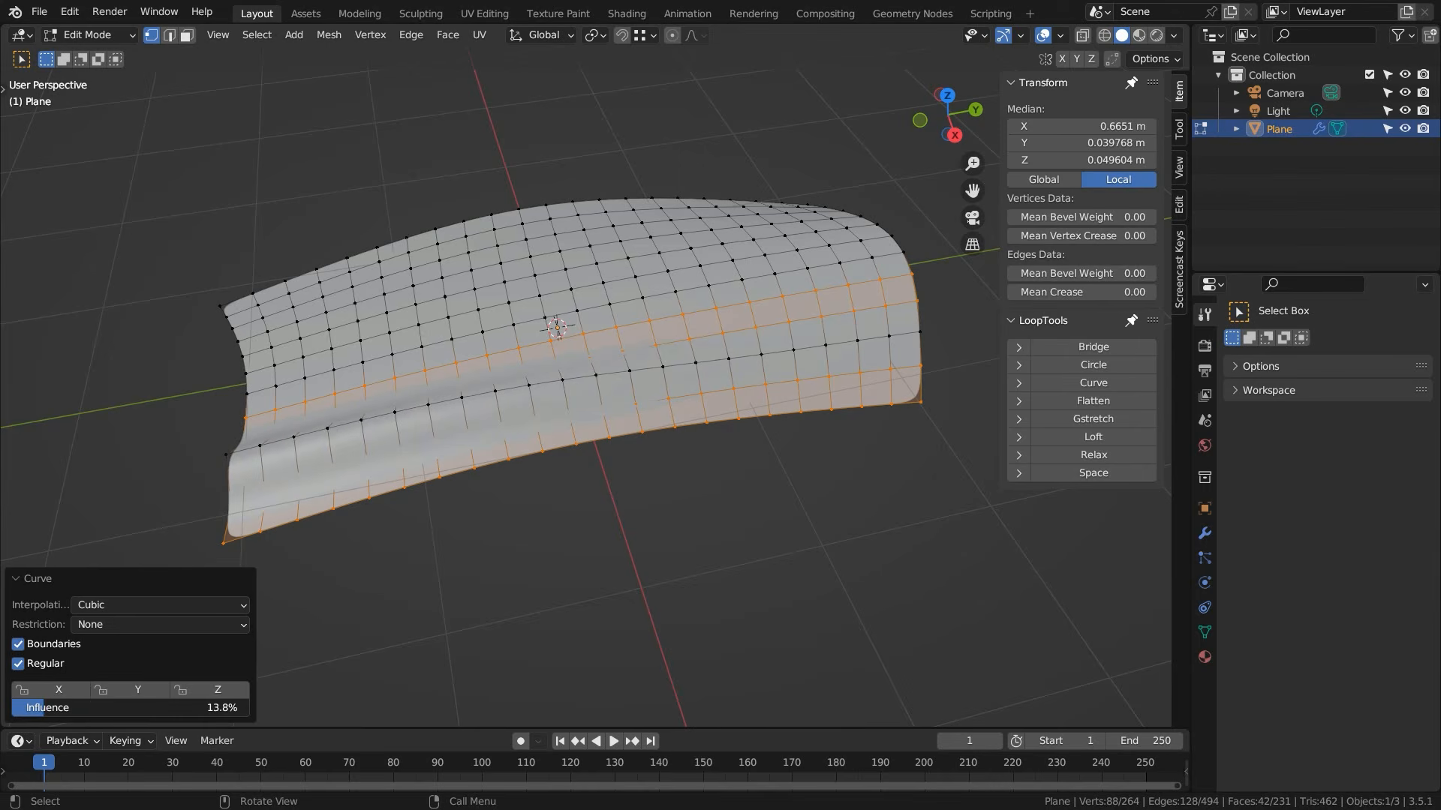
middle_drag(300, 375, 341, 452)
key(Tab)
middle_drag(454, 392, 636, 443)
key(Tab)
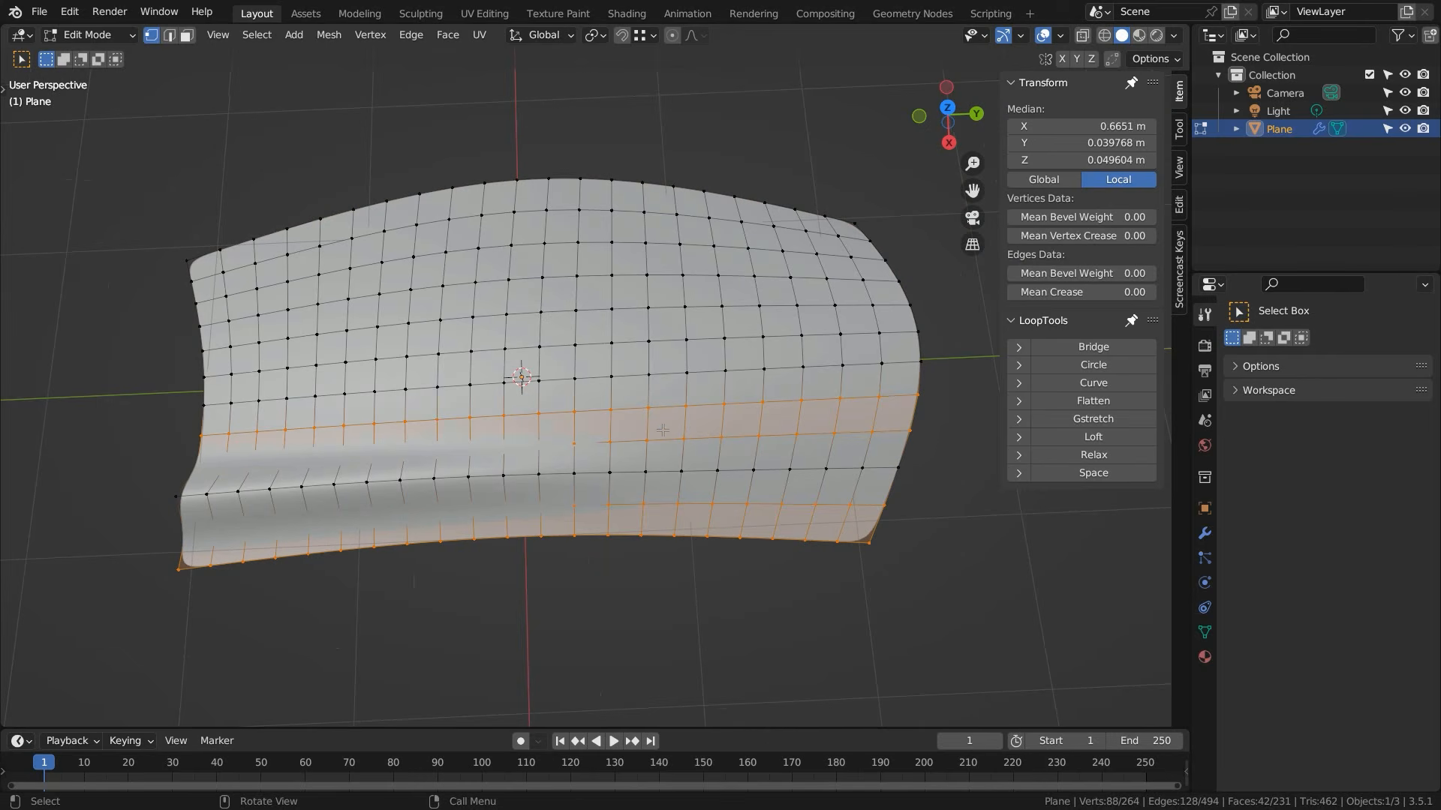
- Bevel the second lengthwise edge loop inward from the ridge with 2 segments and a width of about 0.03 m
alt+click(758, 407)
key(ctrl+b)
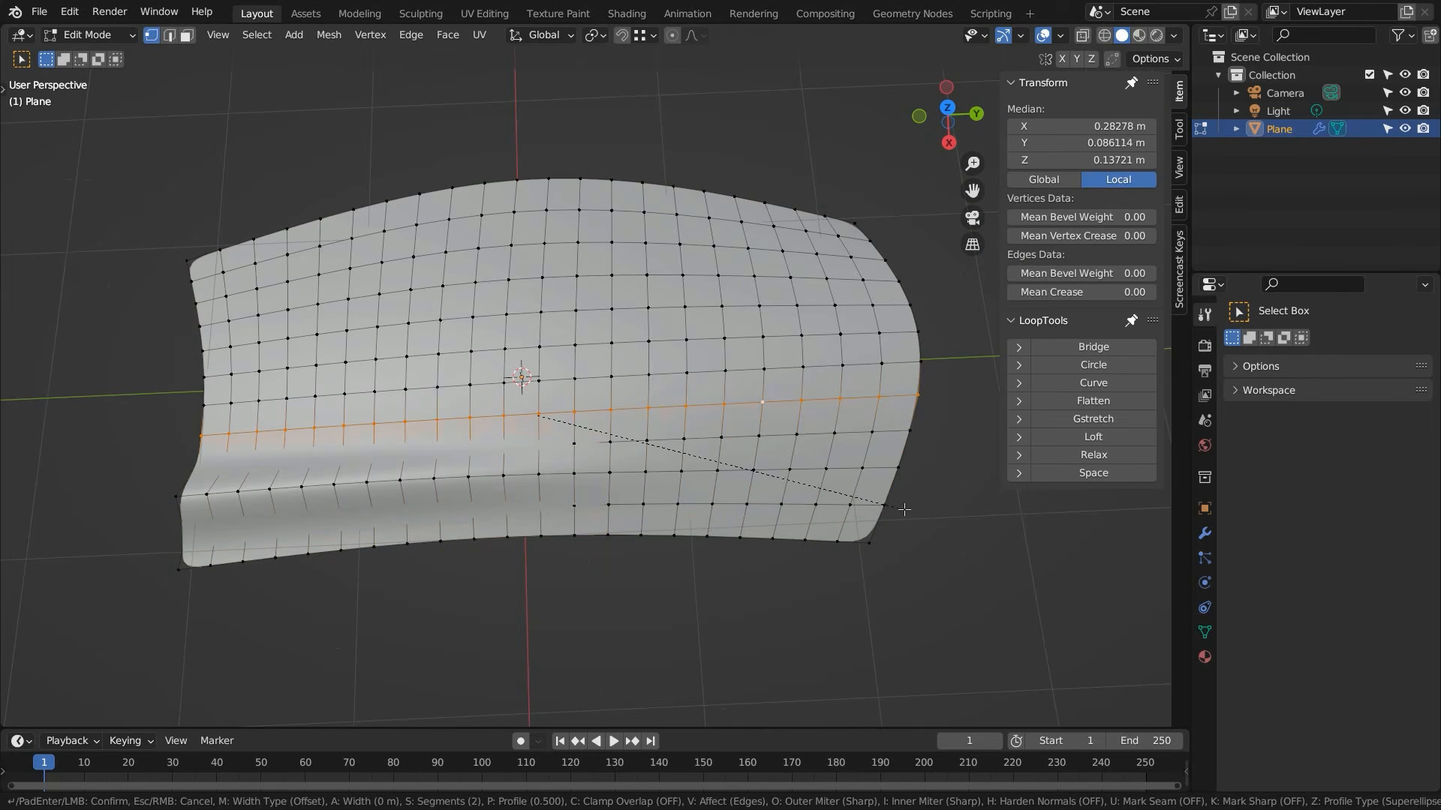
scroll(908, 509, down, 2)
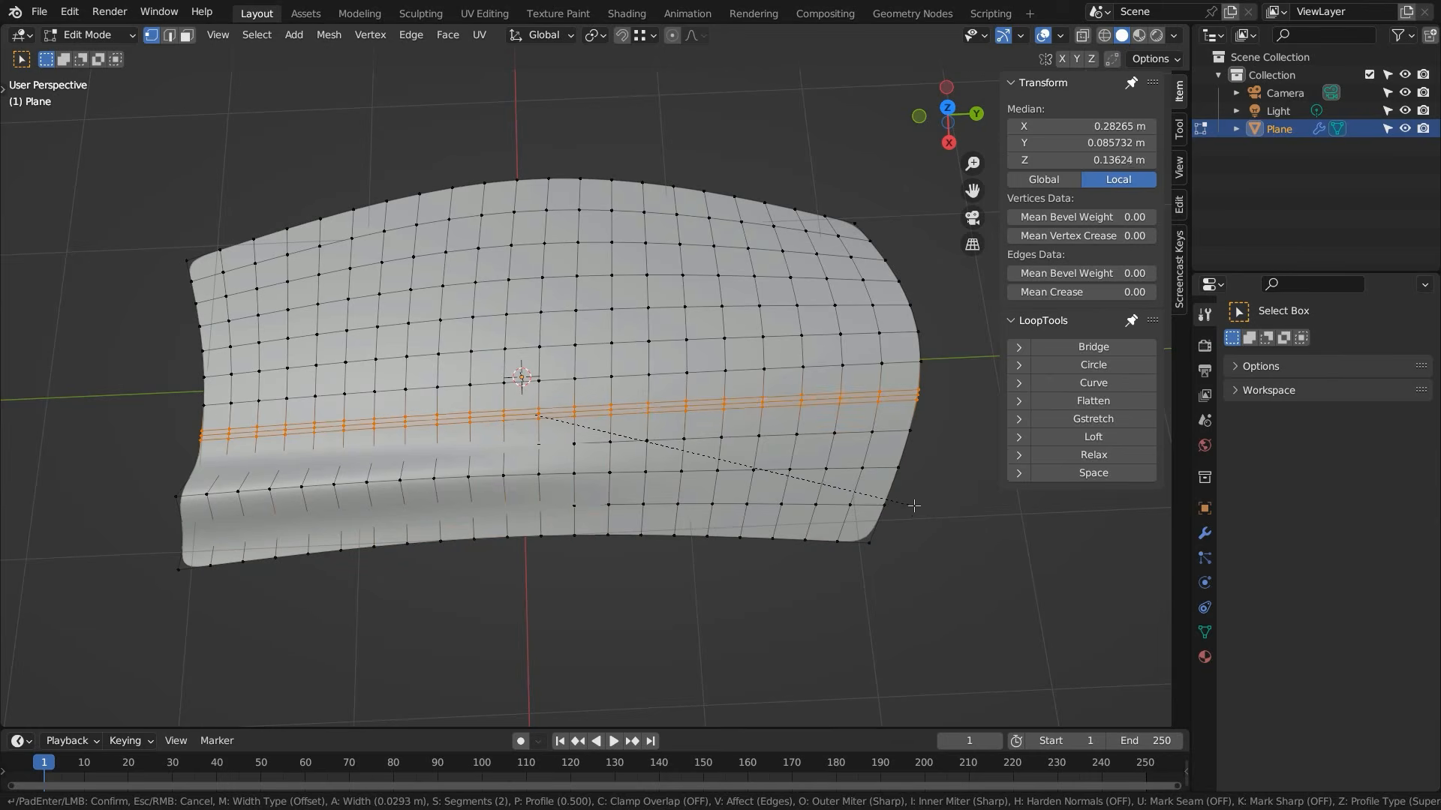
click(914, 507)
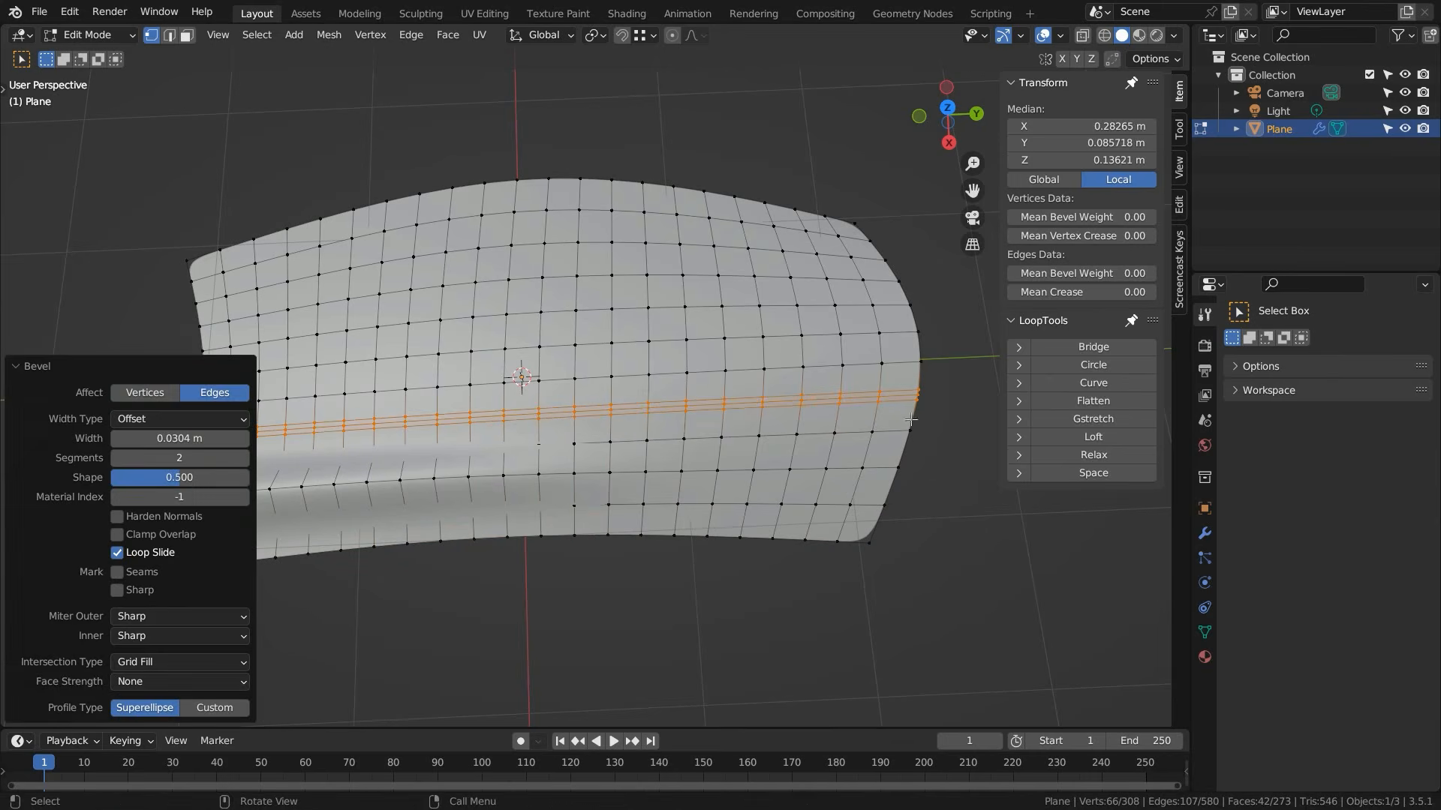
- Select two vertices on the beveled strip's middle loop, at the far end and partway along, and raise them about 0.05 m along Z
click(919, 394)
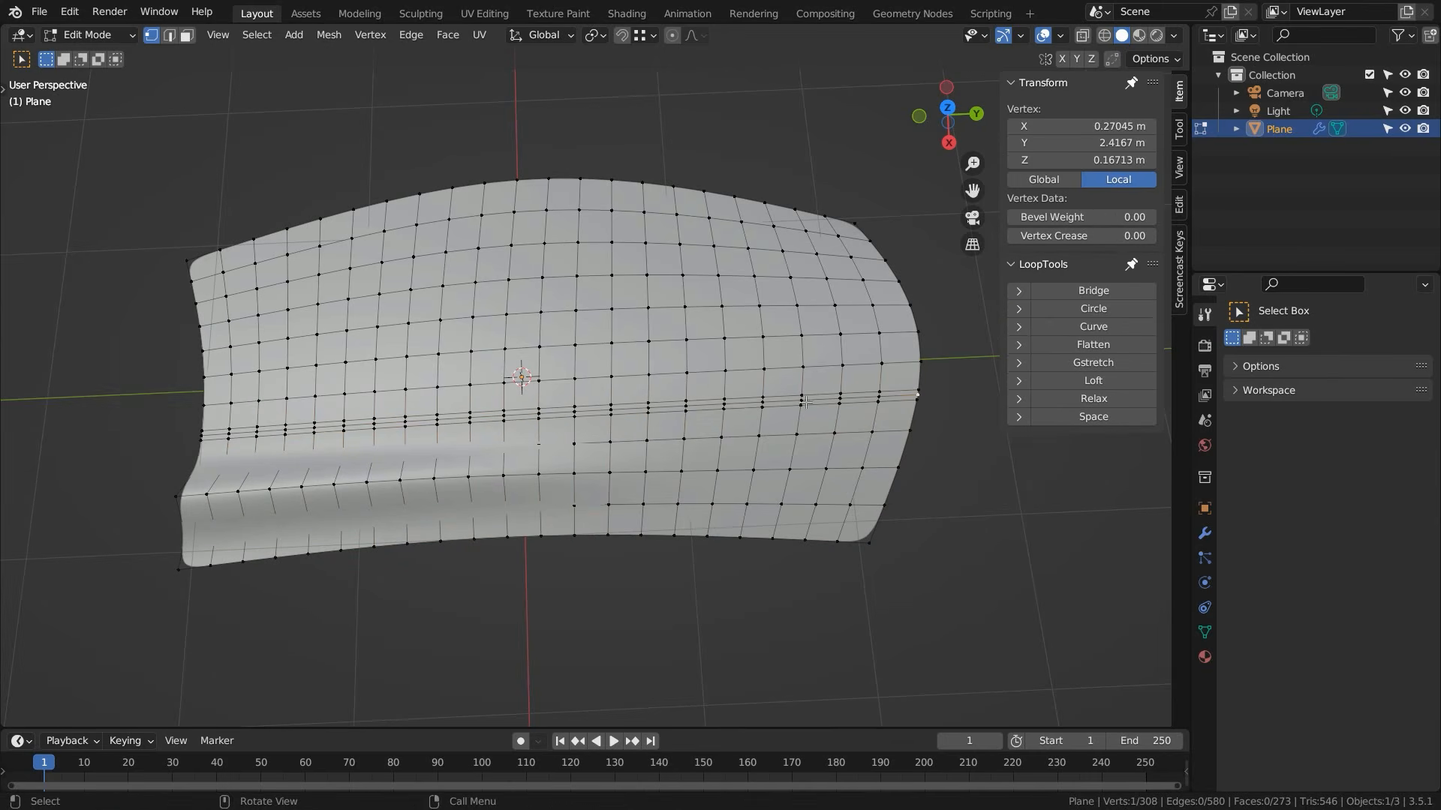
ctrl+click(724, 405)
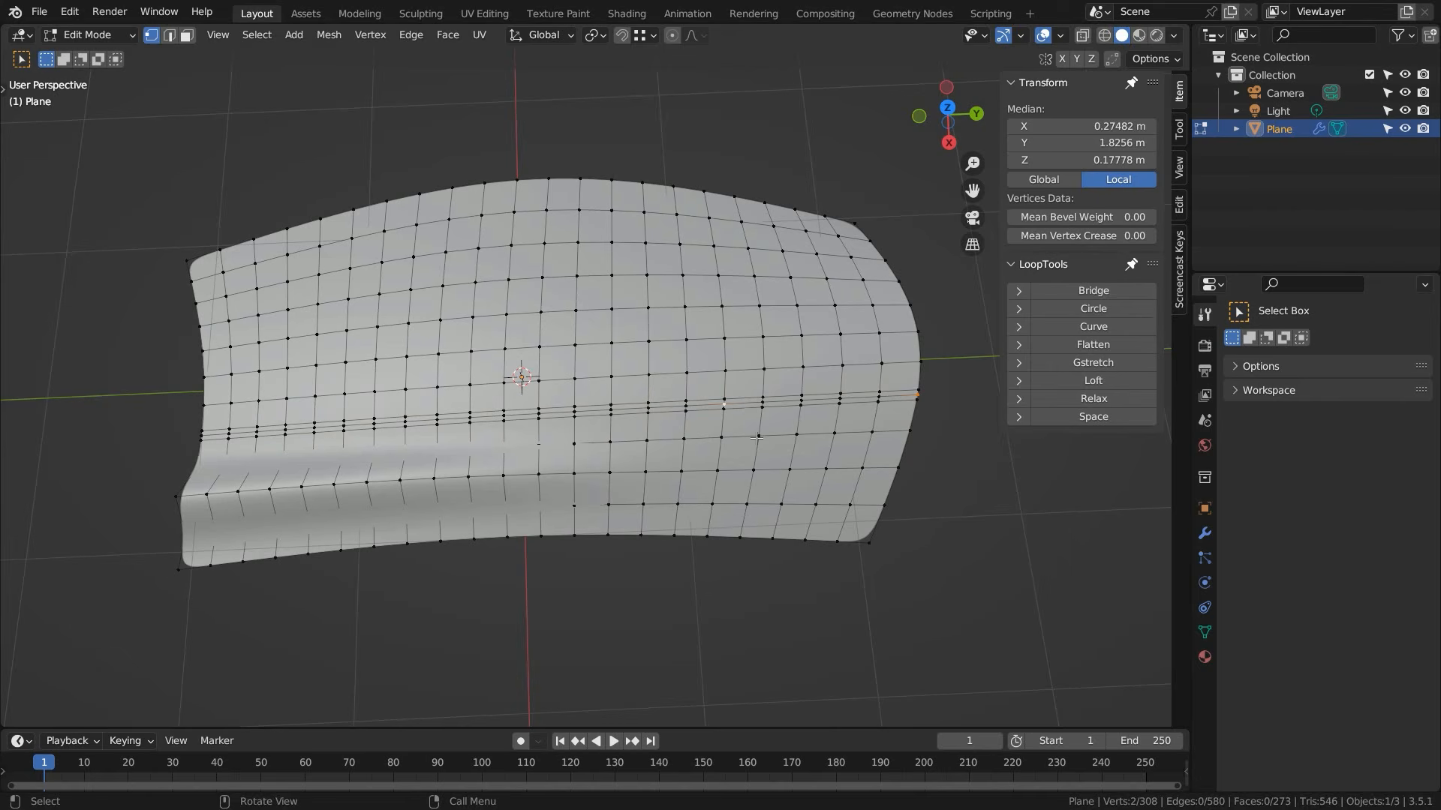
key(g)
key(z)
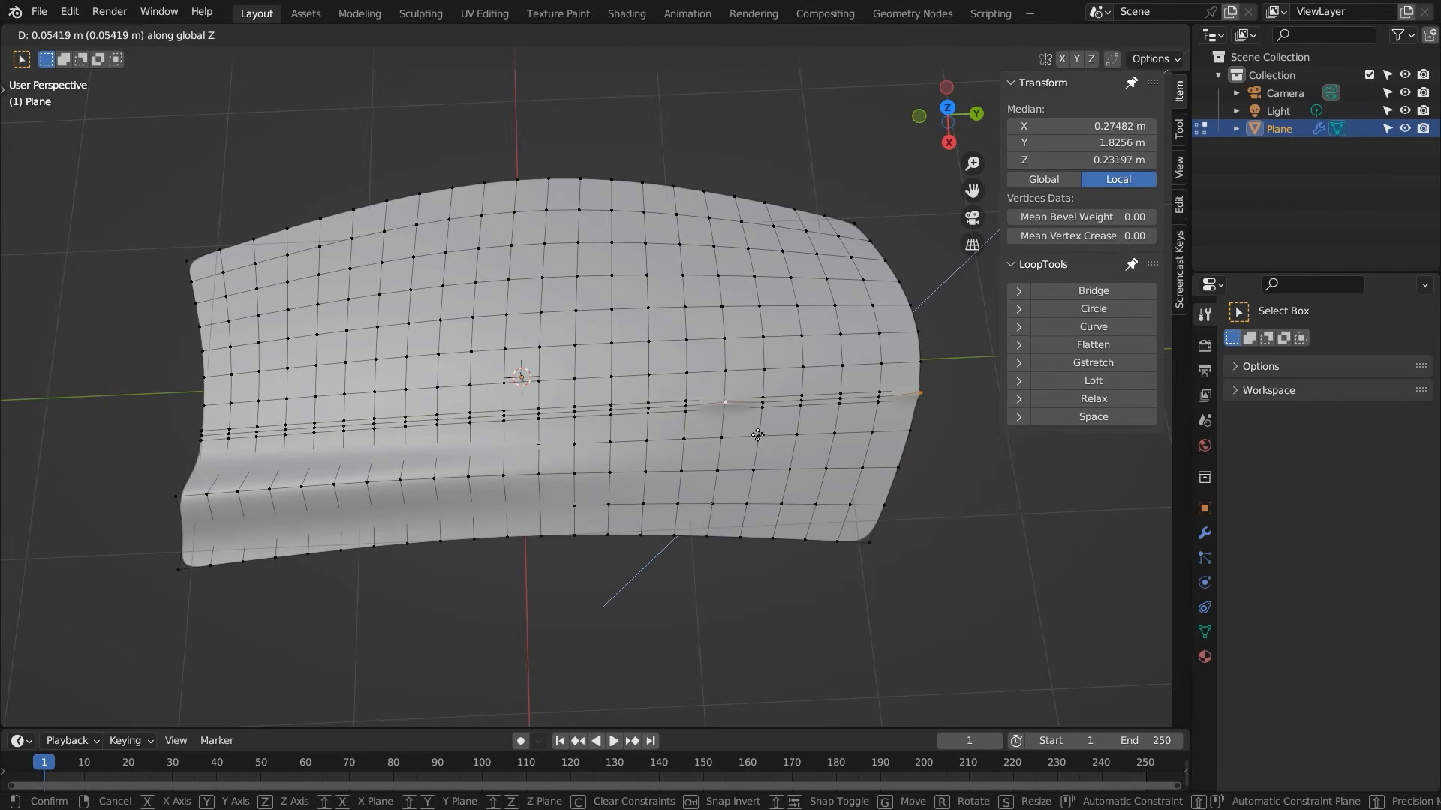
click(757, 434)
- Add the last four edges at the middle loop's opposite end to the selection and apply LoopTools Curve at 100% Influence
shift+click(316, 427)
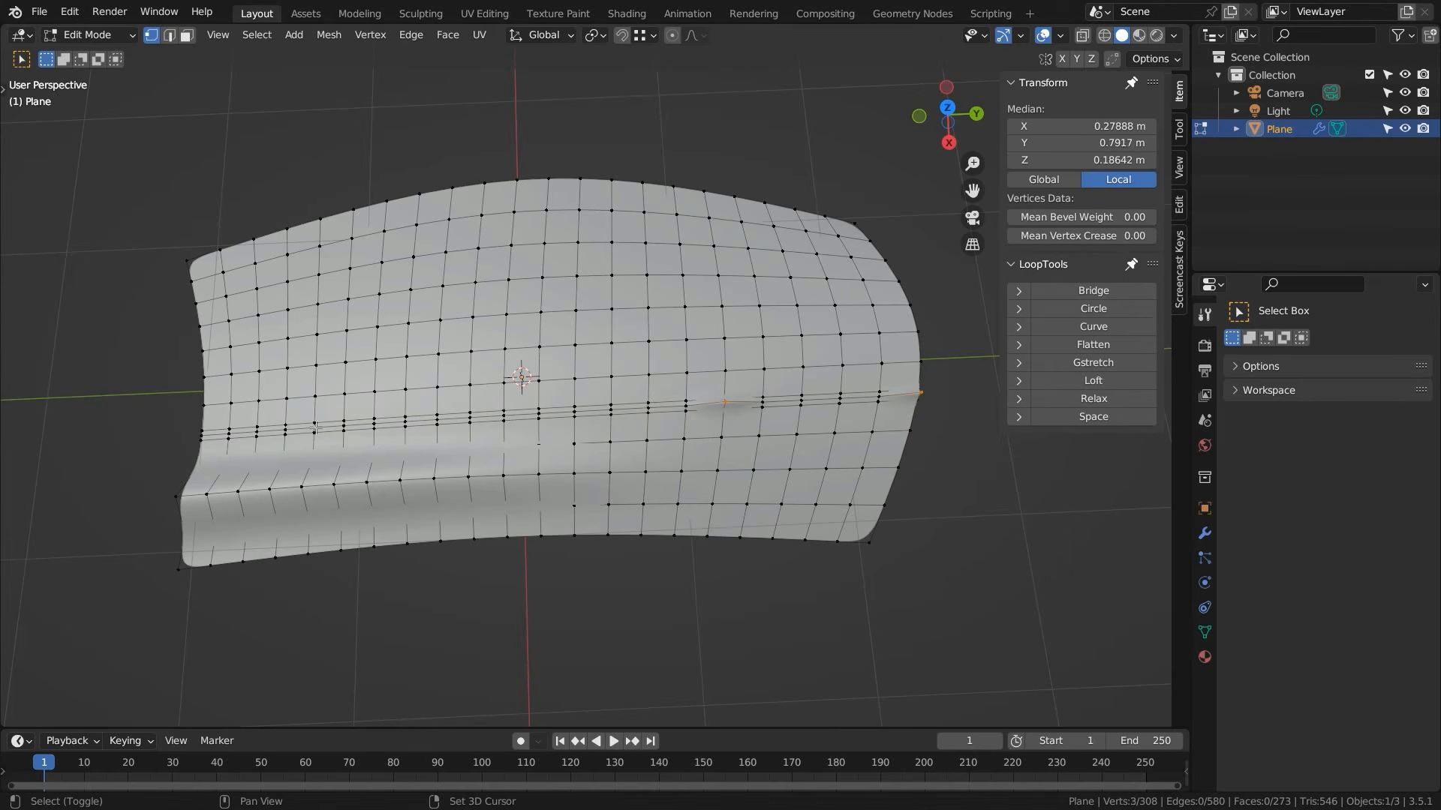
shift+click(286, 430)
shift+click(229, 433)
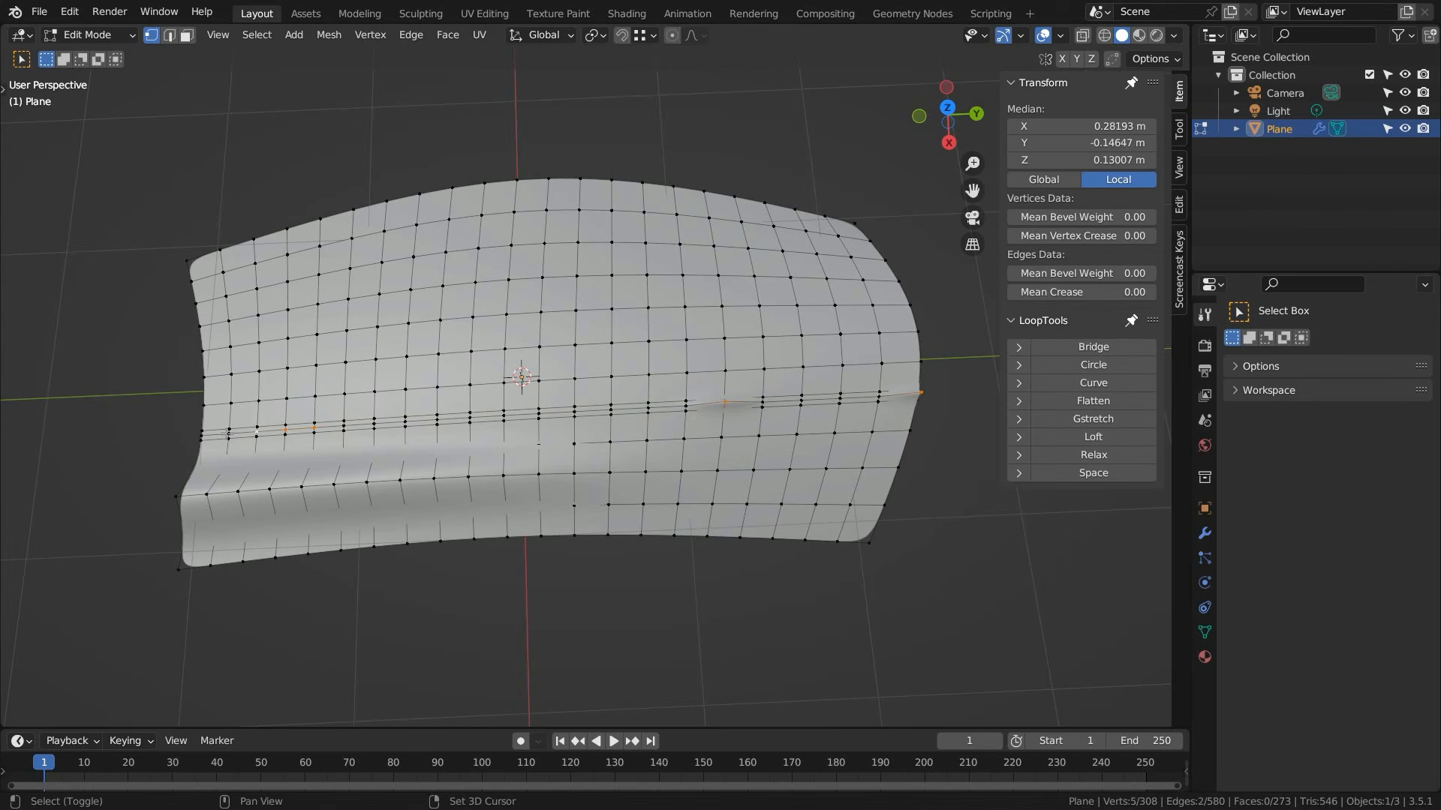
shift+click(201, 436)
click(1104, 390)
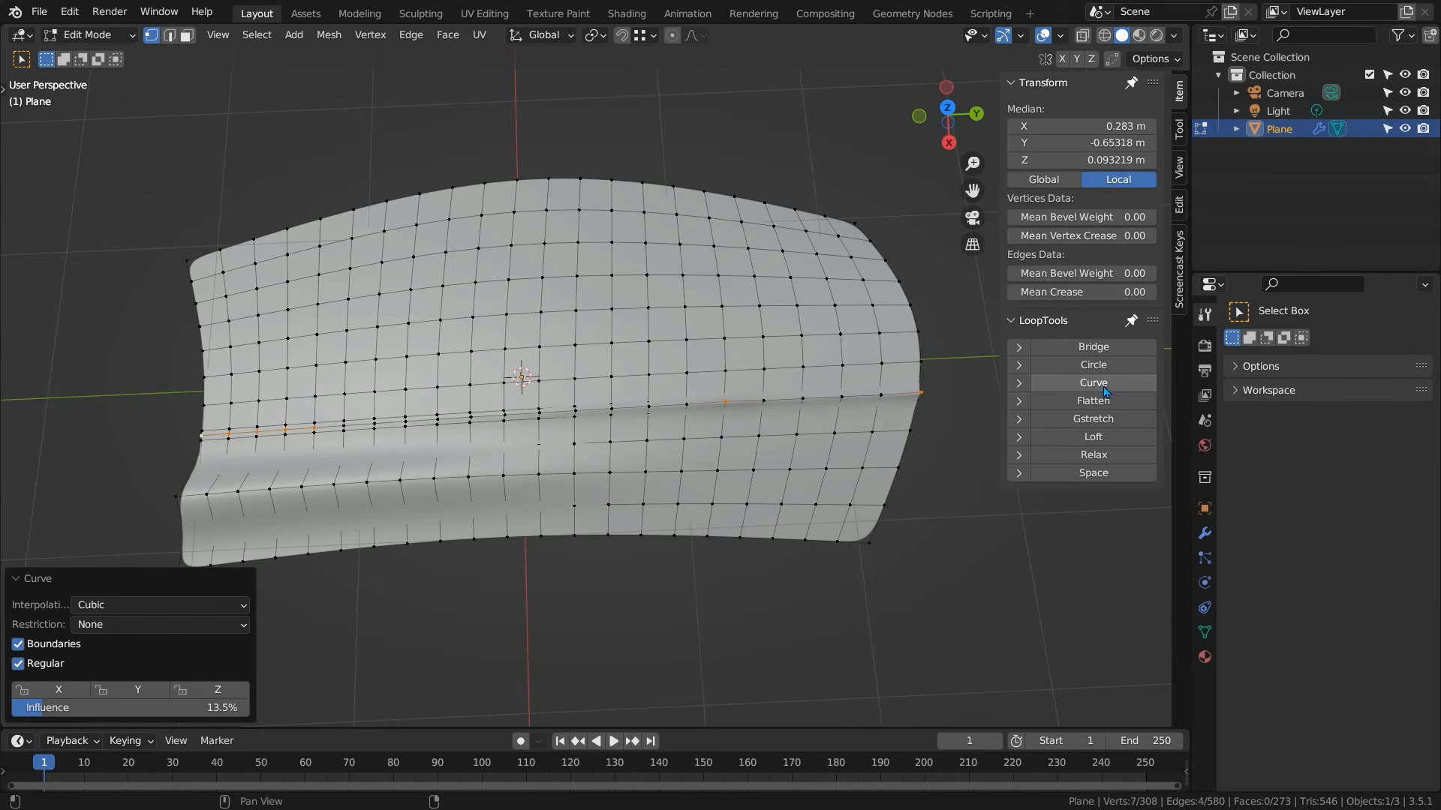
drag(84, 708, 248, 709)
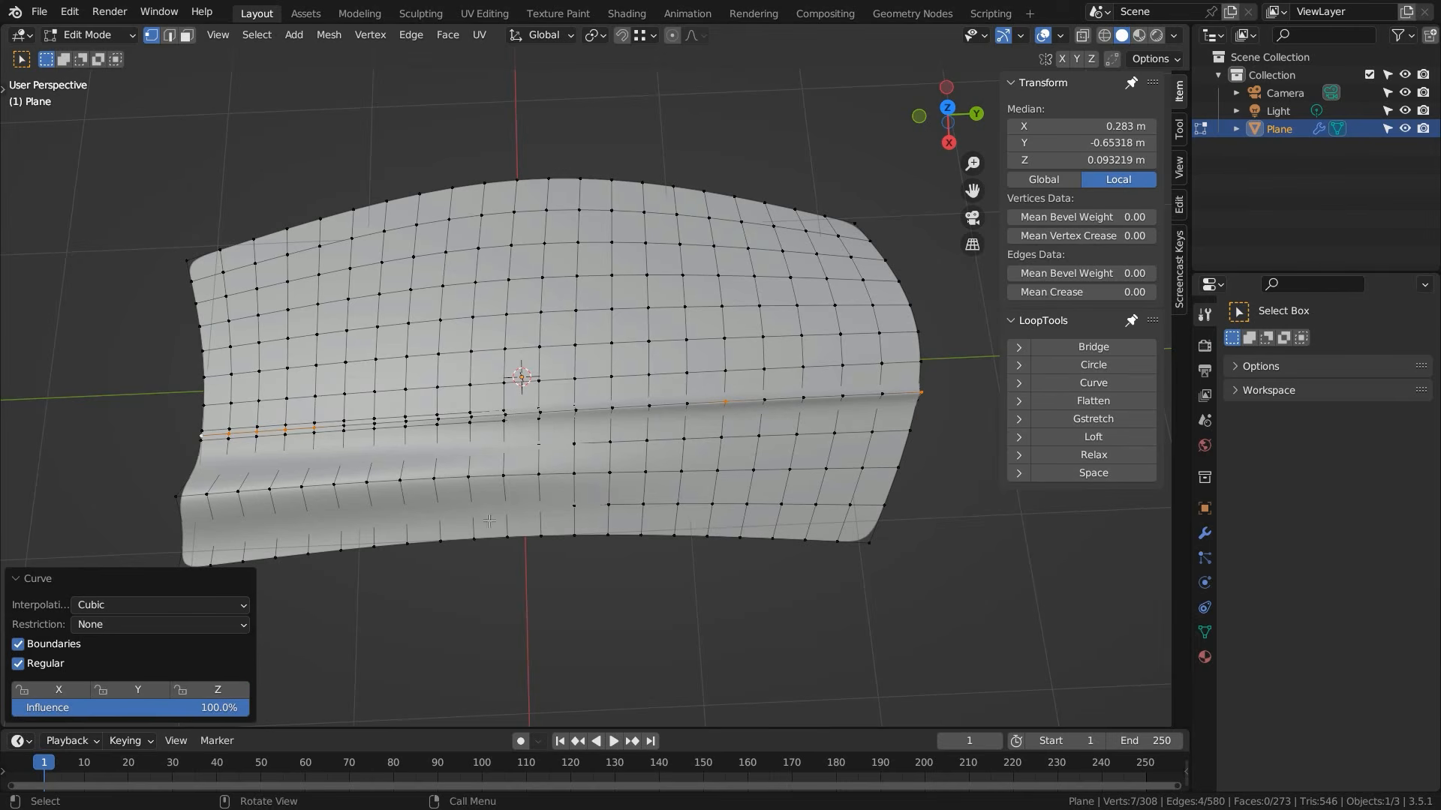
click(540, 585)
key(Tab)
mouse_move(604, 508)
middle_down()
mouse_move(566, 569)
mouse_move(570, 605)
mouse_move(582, 409)
mouse_move(633, 376)
mouse_move(608, 540)
mouse_move(608, 505)
mouse_move(608, 521)
middle_up()
key(Tab)
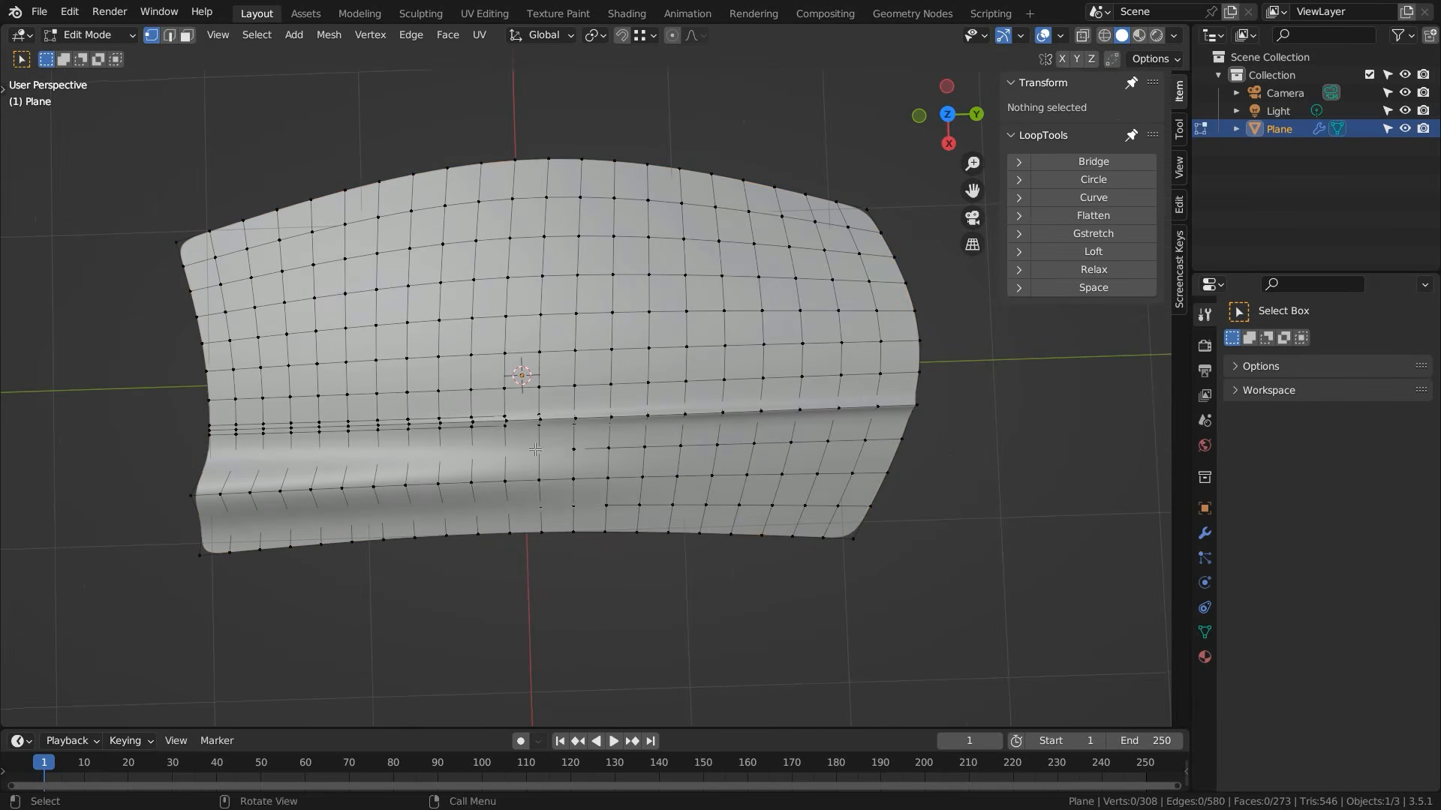
- Duplicate the plane in place in Object Mode, rename the copy Target and hide it
key(Tab)
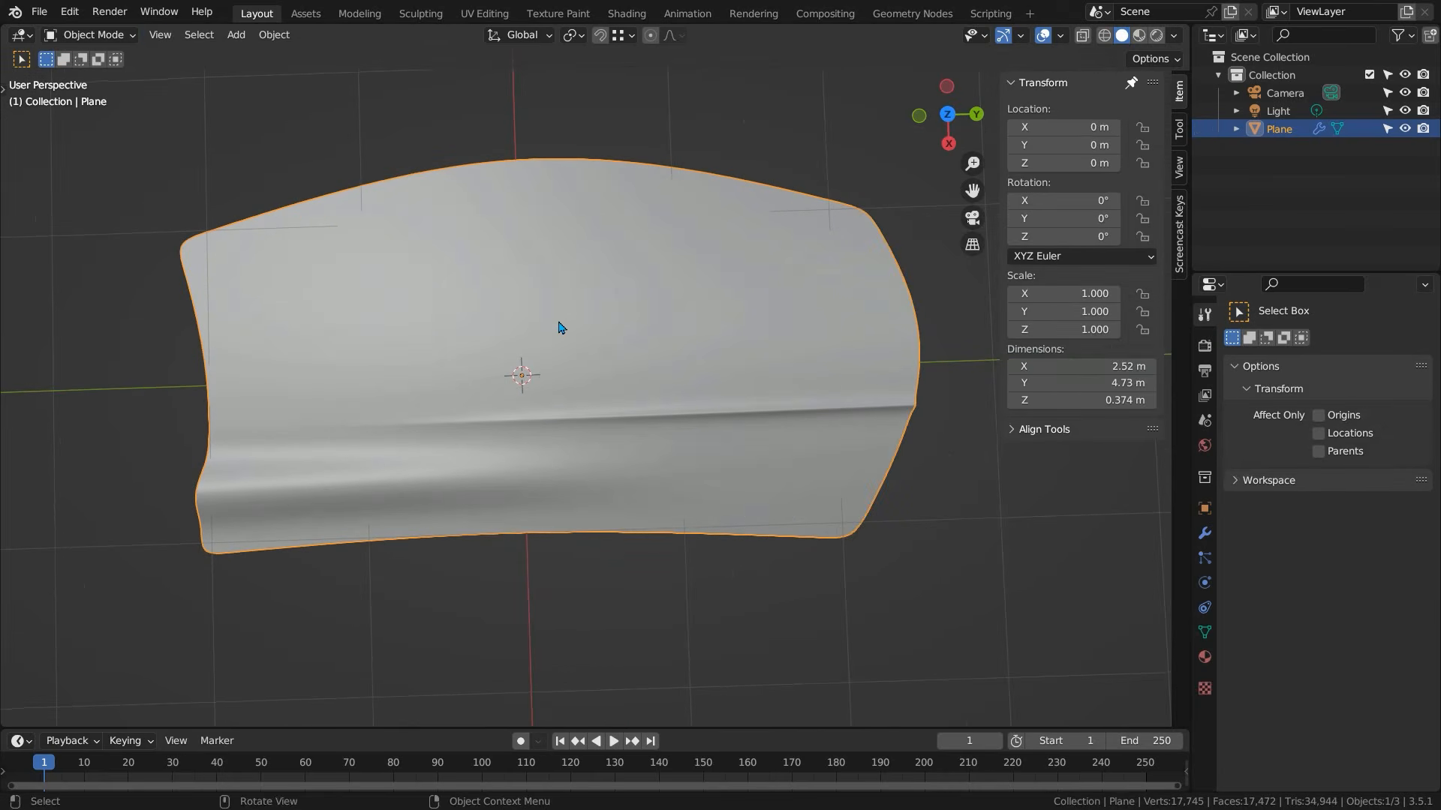
key(shift+d)
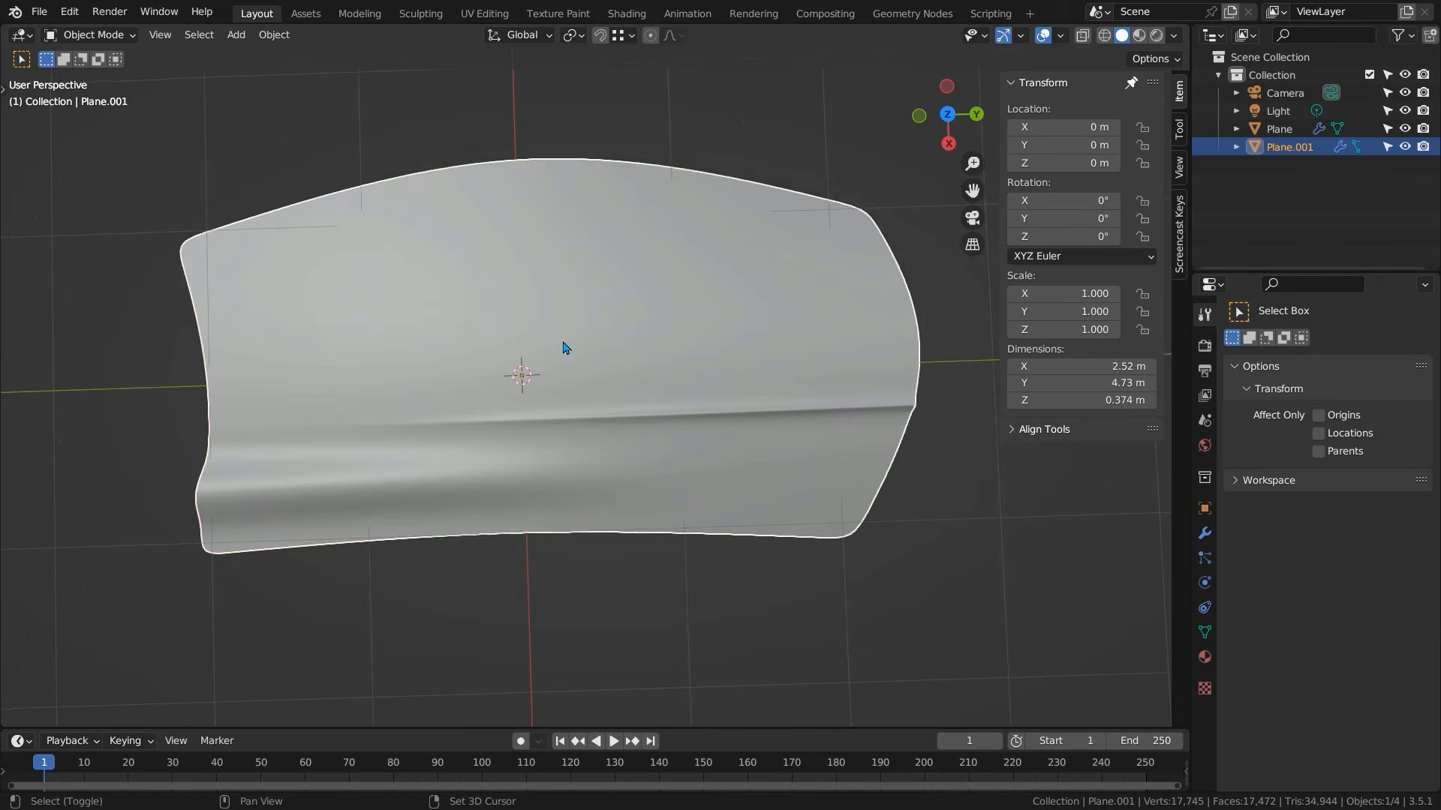
key(Escape)
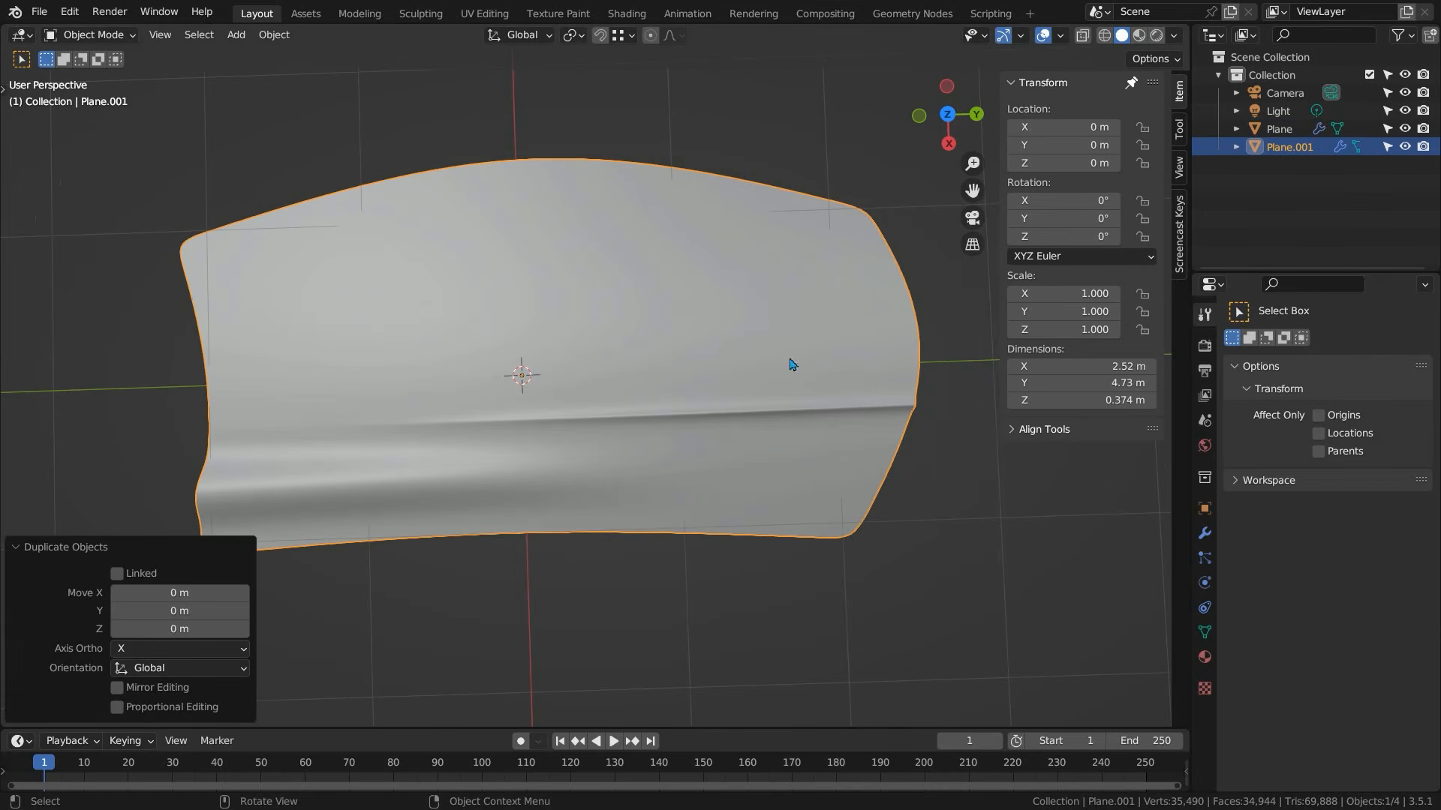
key(F2)
text(Target)
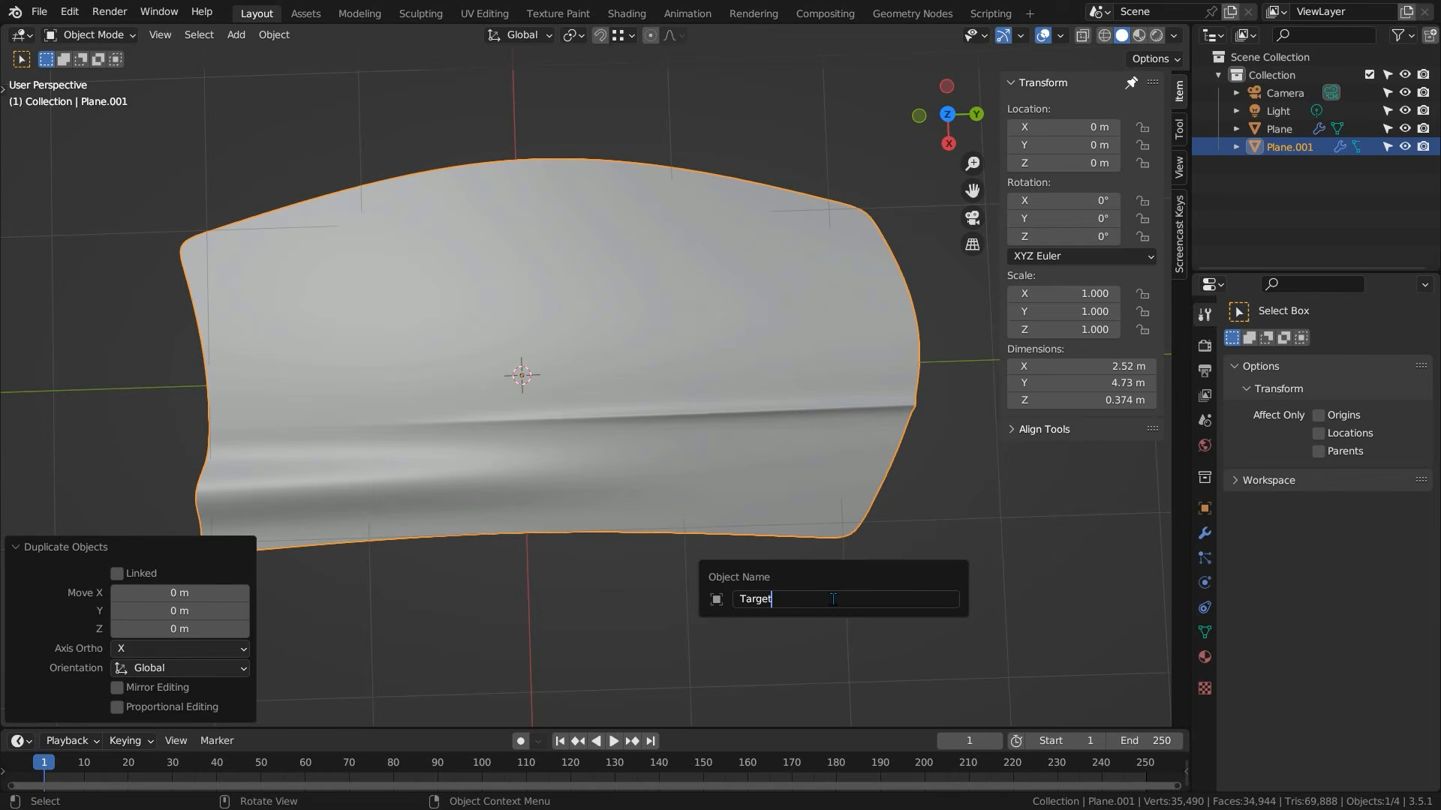
key(Return)
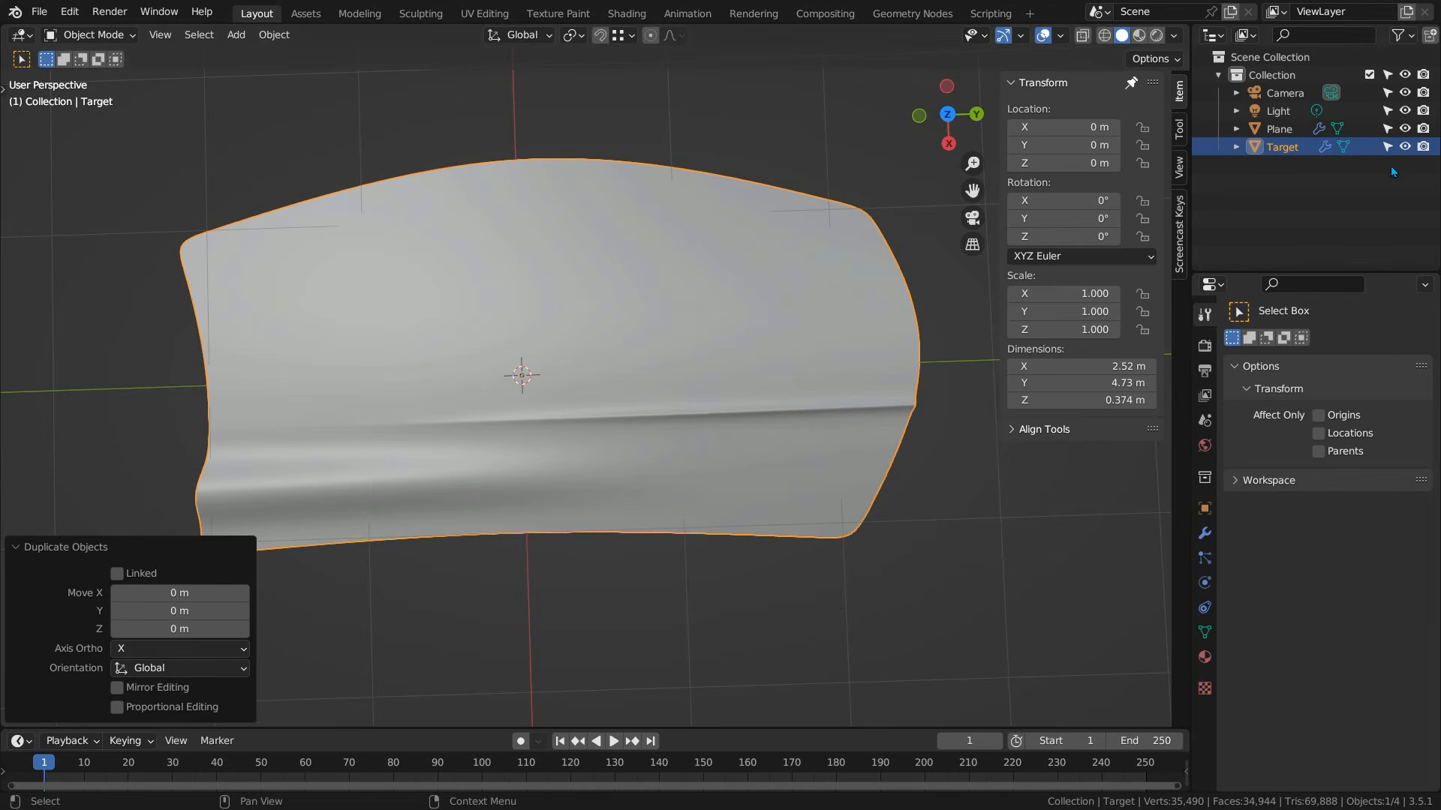
click(1405, 147)
- On the original Plane, select two rectangular four-row face regions above the ridges, leaving two face columns between them
click(1278, 129)
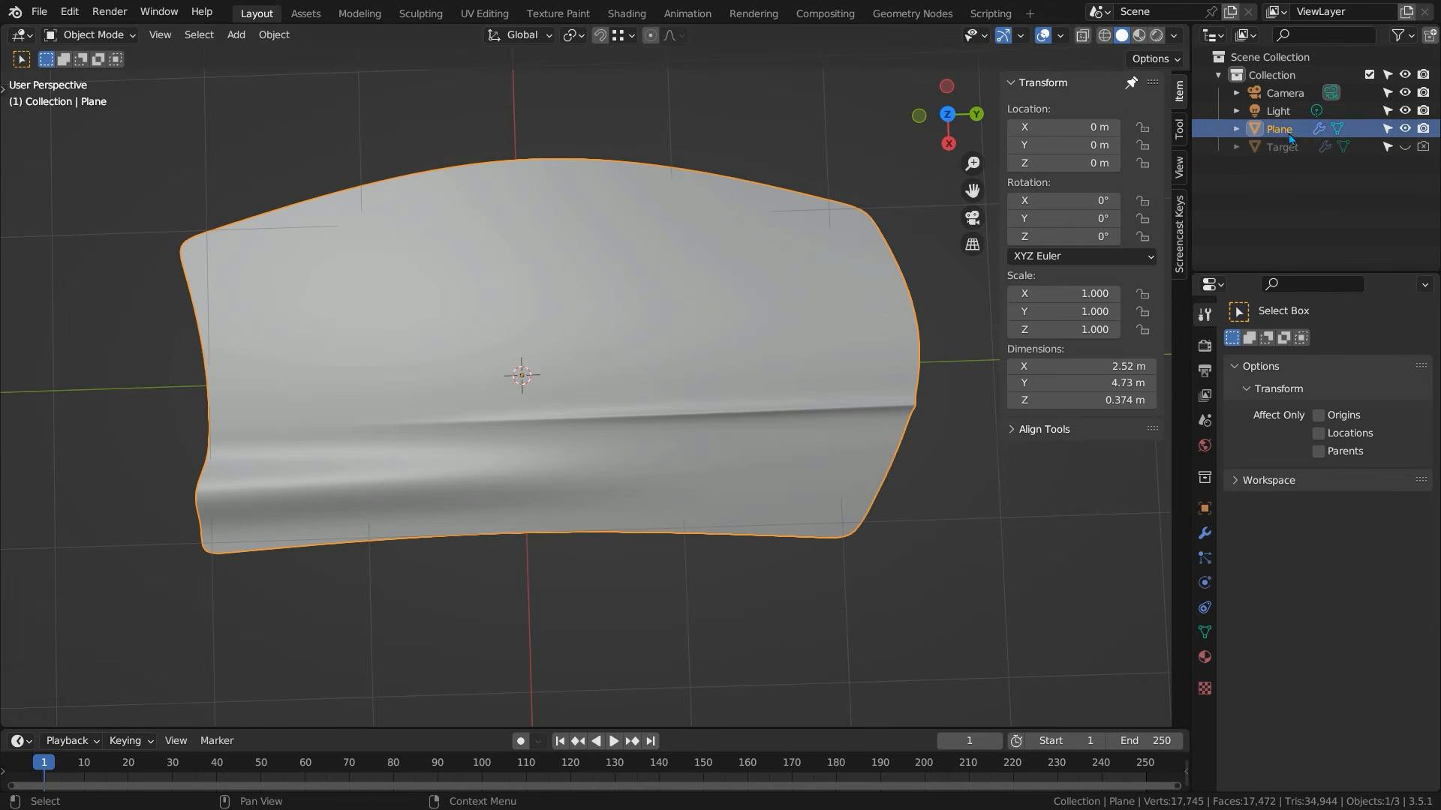
key(Tab)
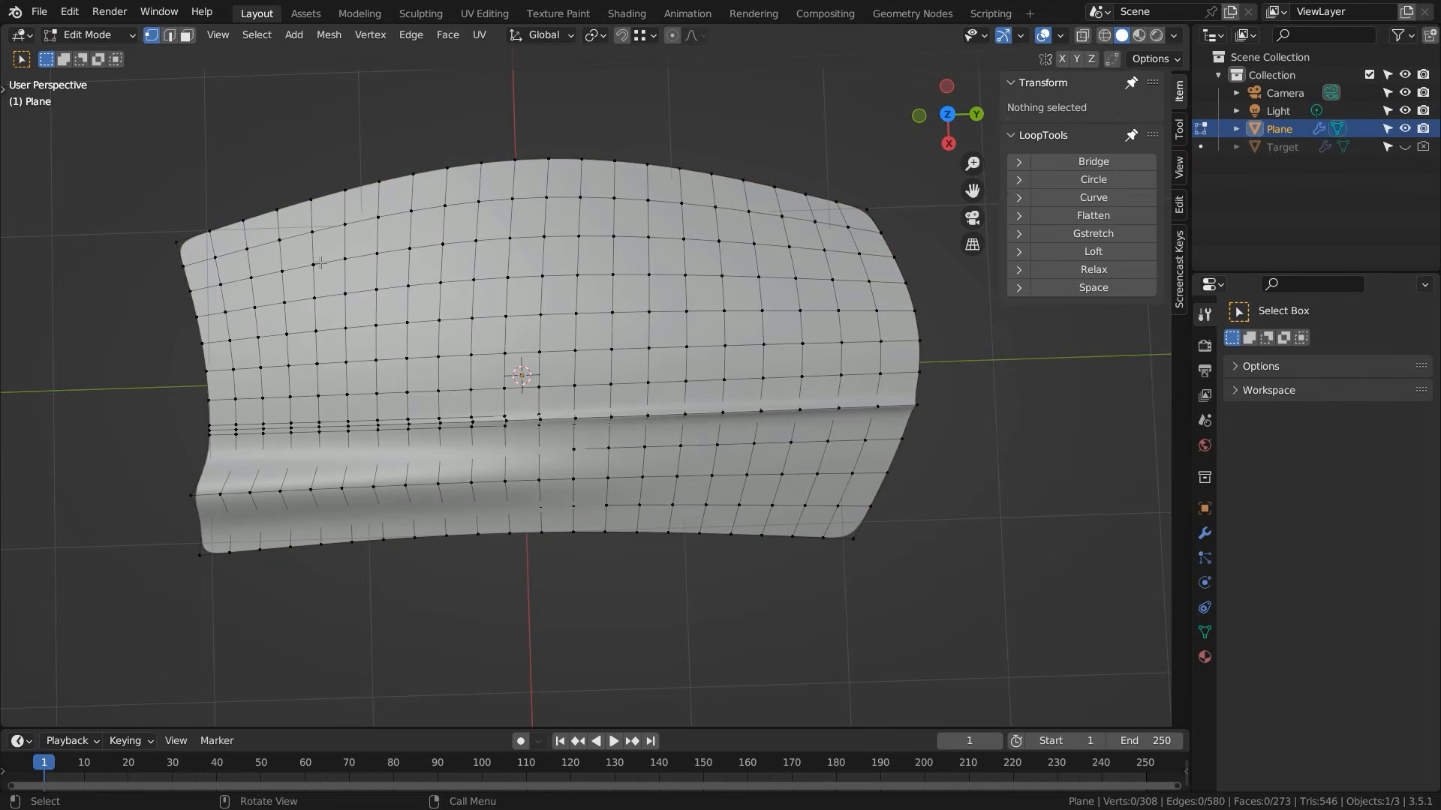
key(3)
click(242, 267)
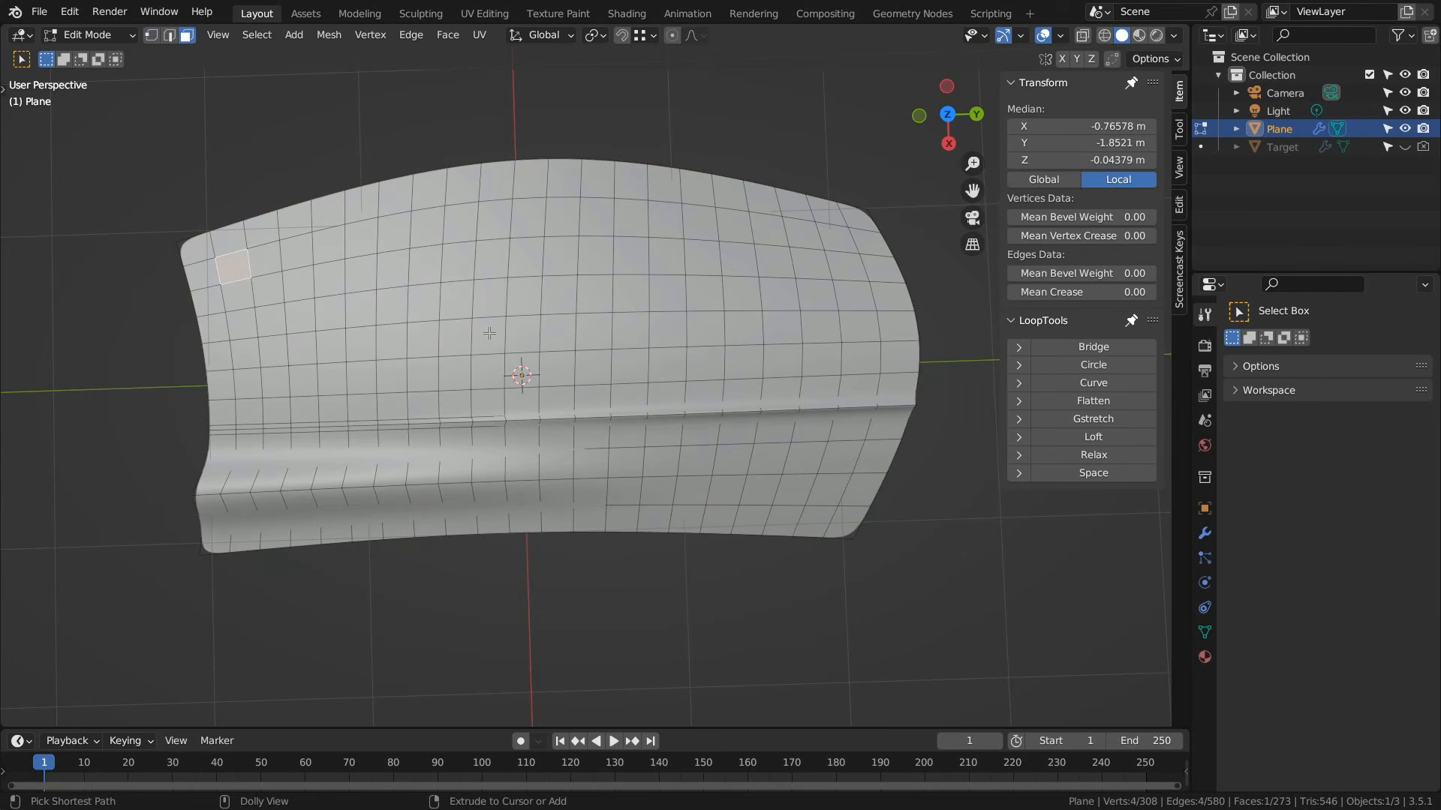
ctrl+click(454, 343)
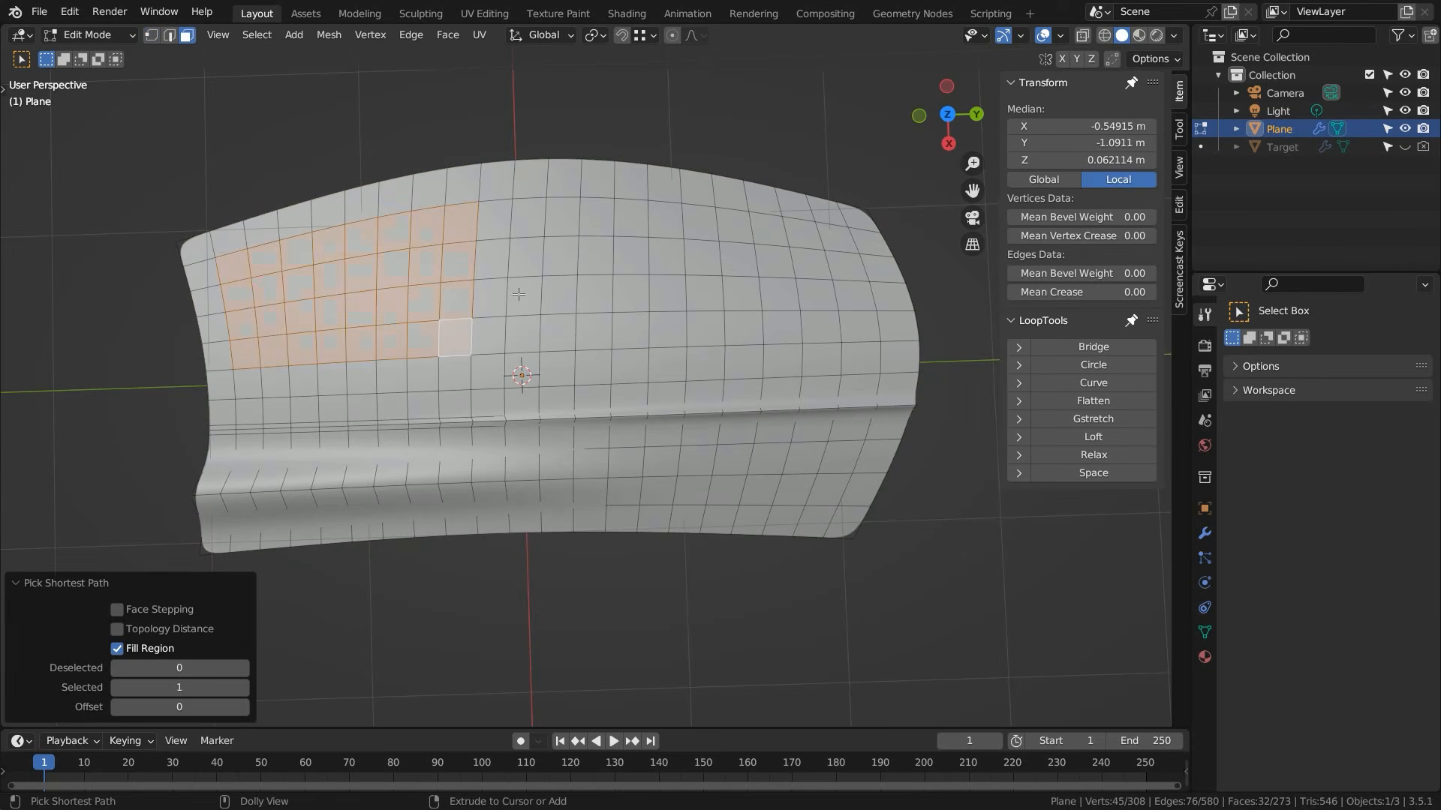
shift+click(564, 216)
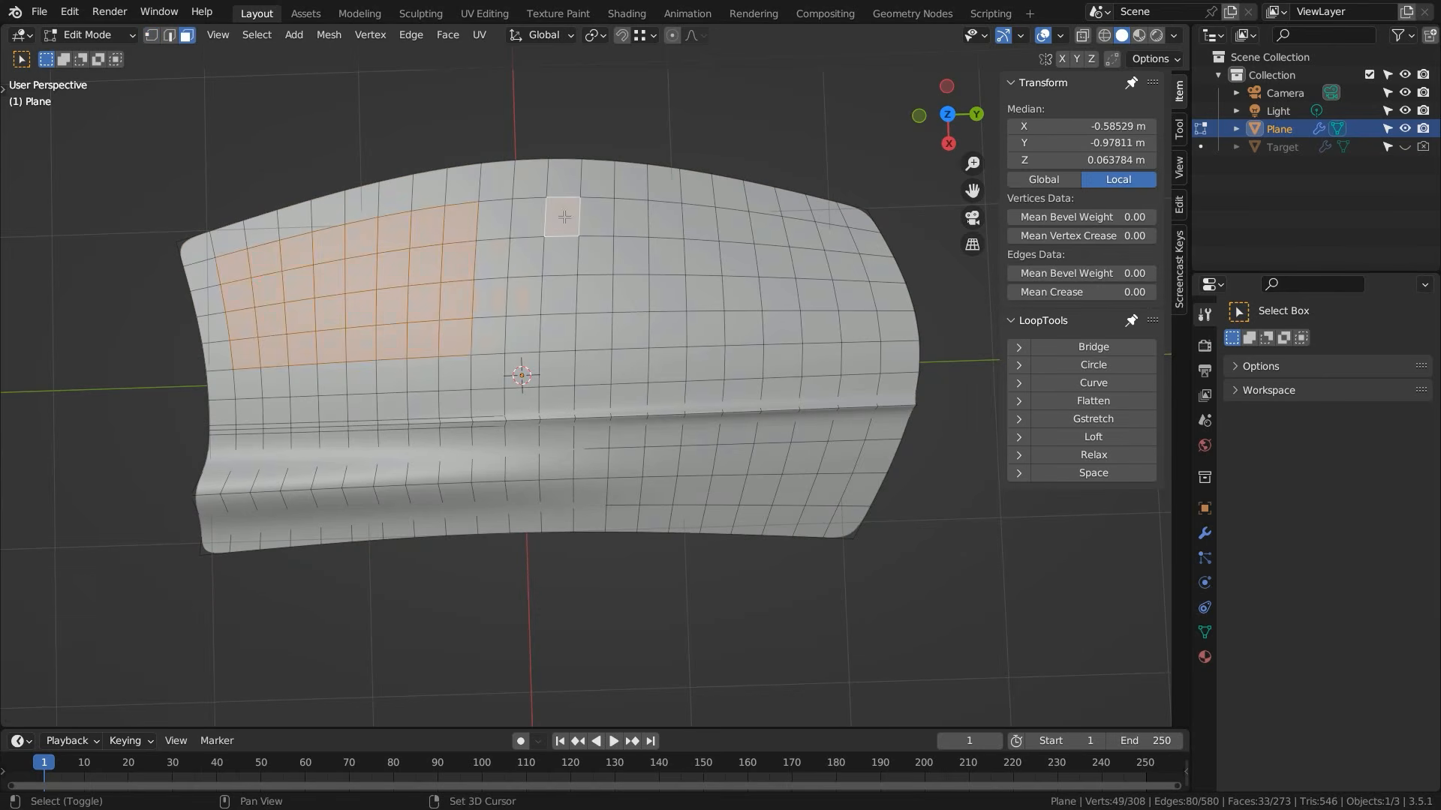
ctrl+click(817, 330)
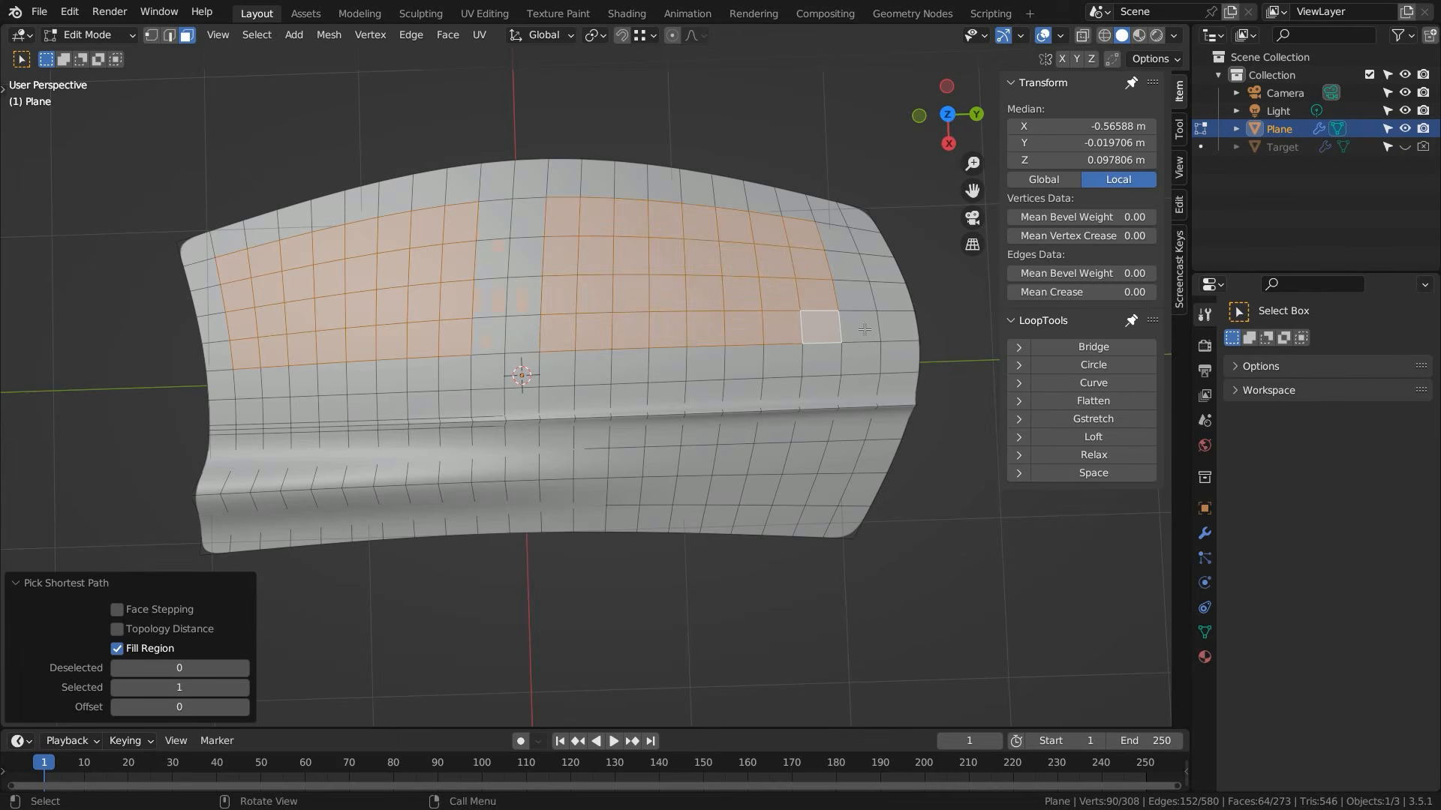
- Inset both selected face regions by about 0.058 m with Edge Rail enabled
key(i)
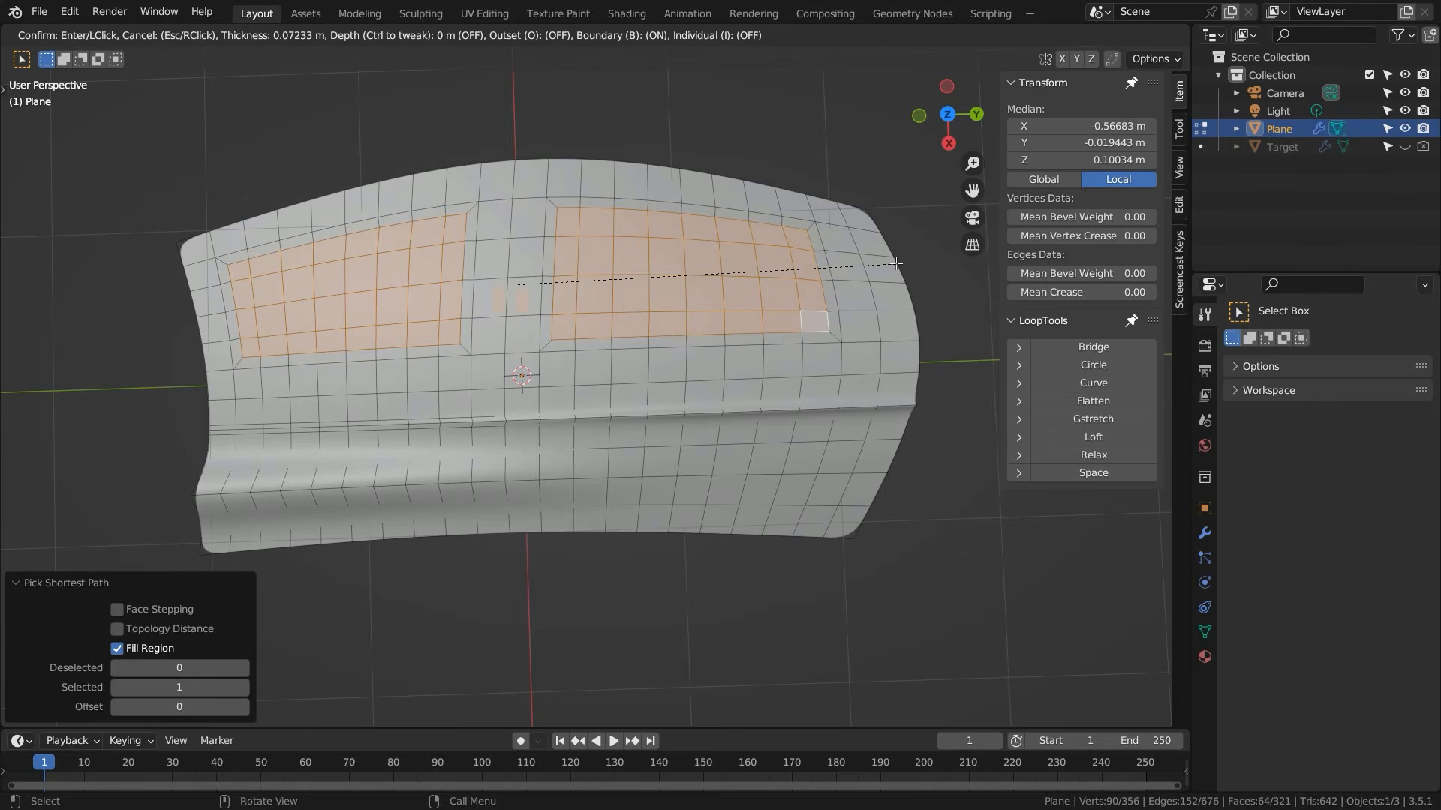
click(898, 263)
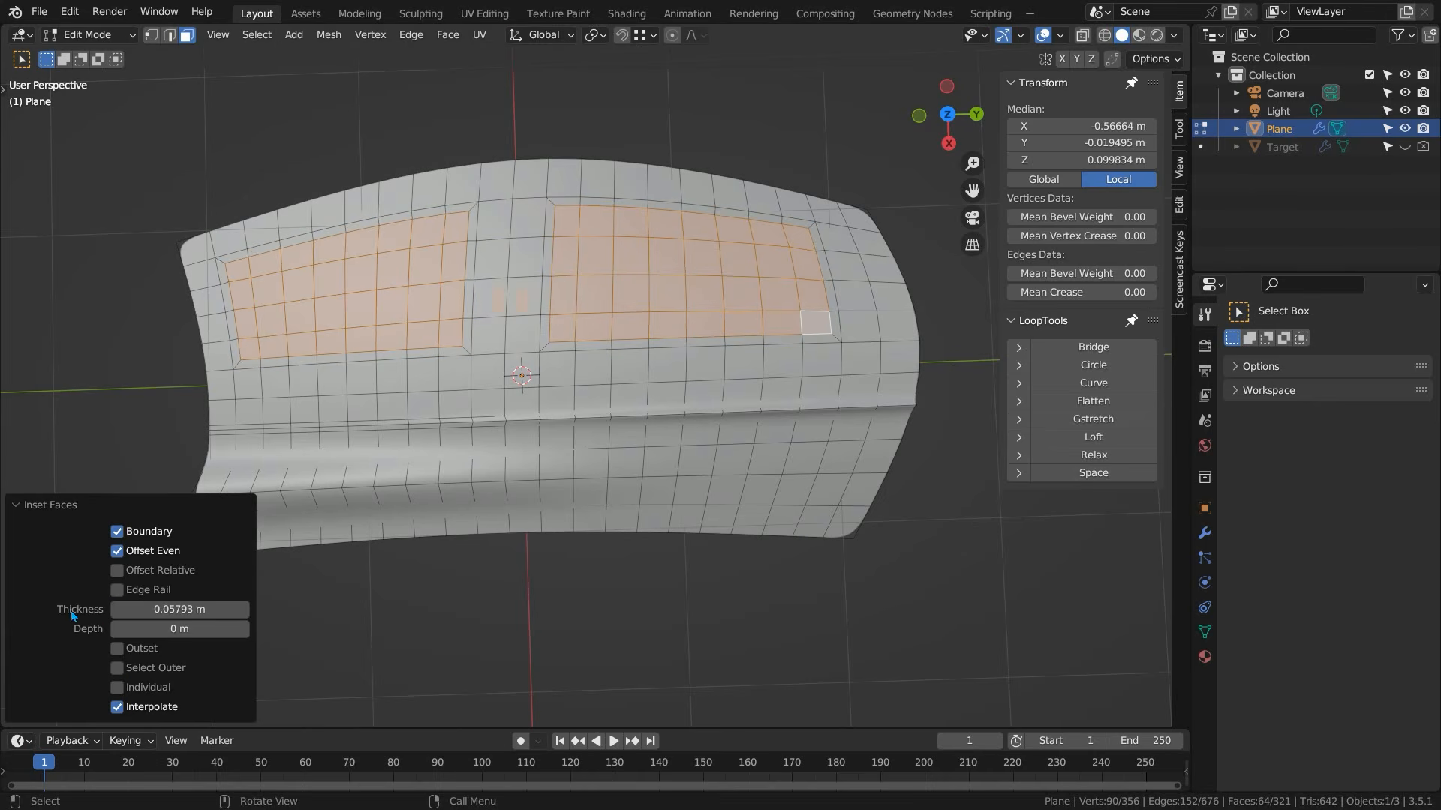
click(118, 592)
middle_drag(639, 455, 682, 379)
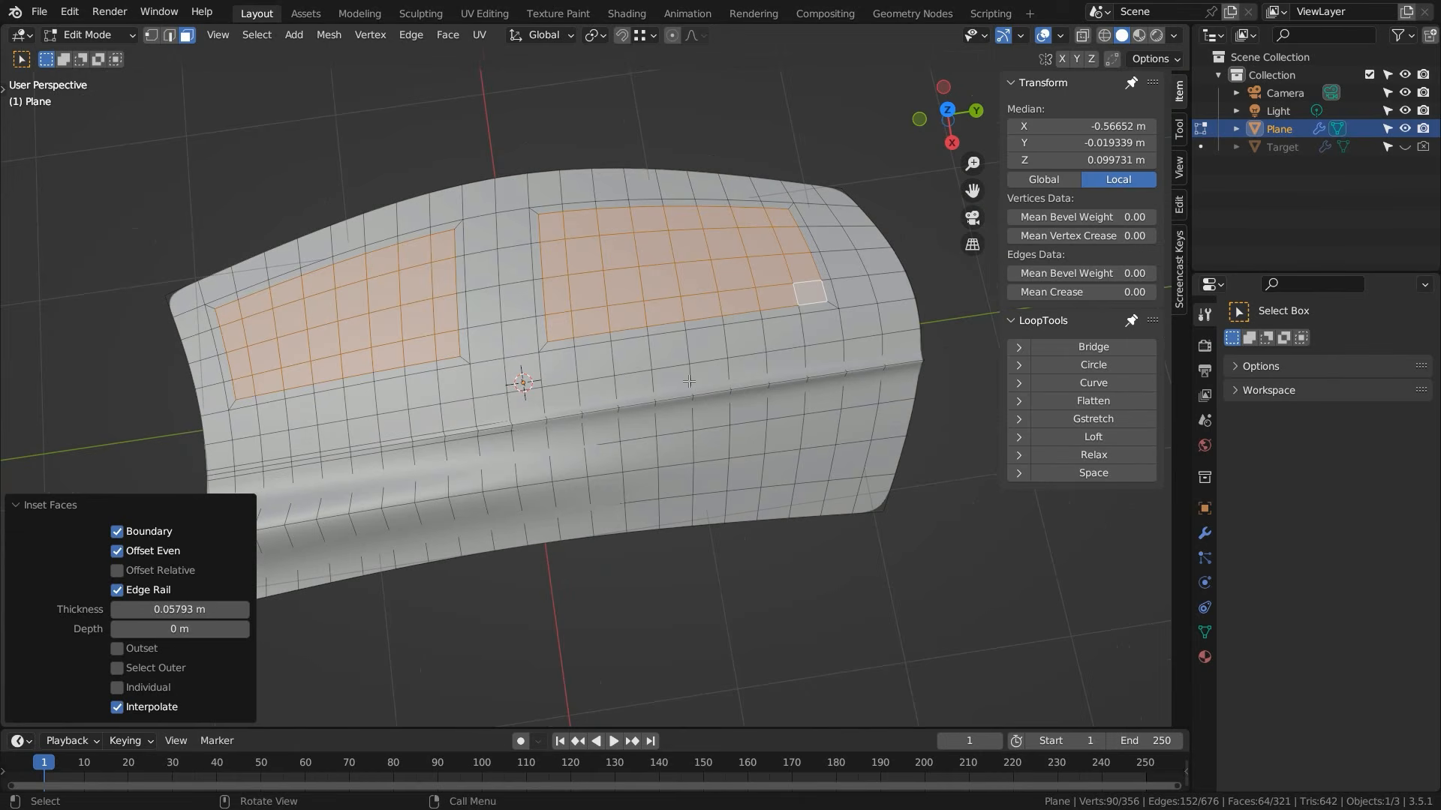
- Separate the selected window faces into a hidden object named Windows
key(p)
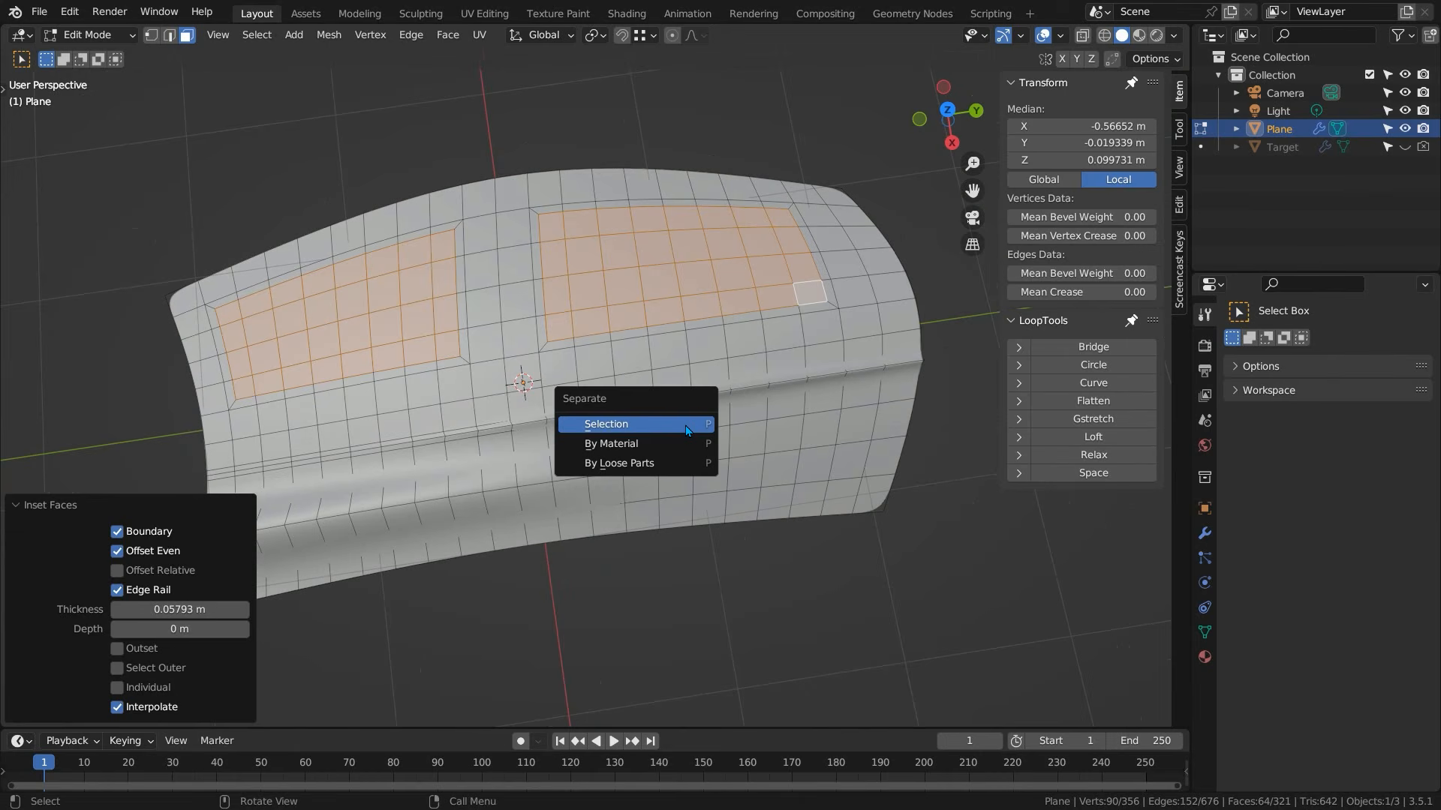
click(686, 430)
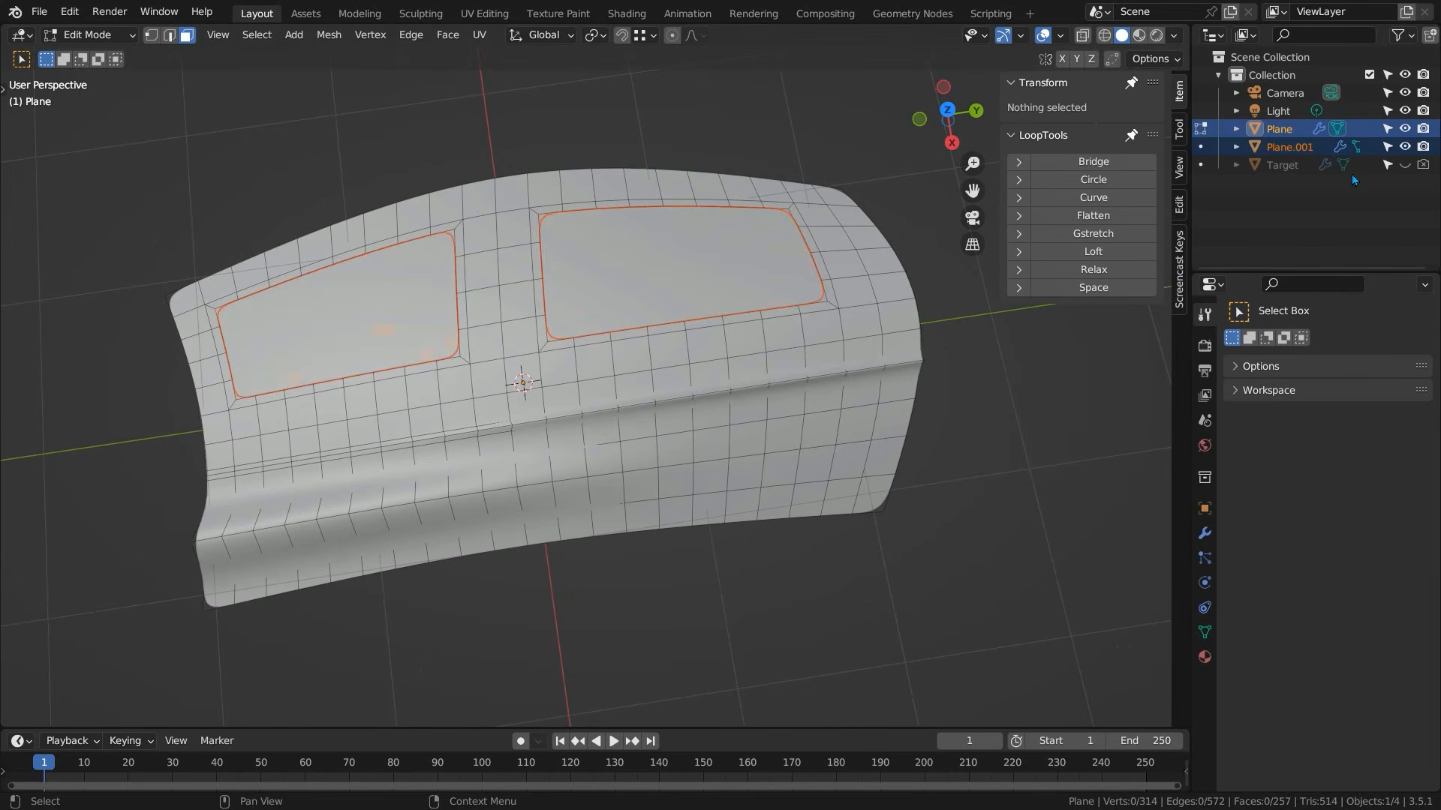
click(1305, 148)
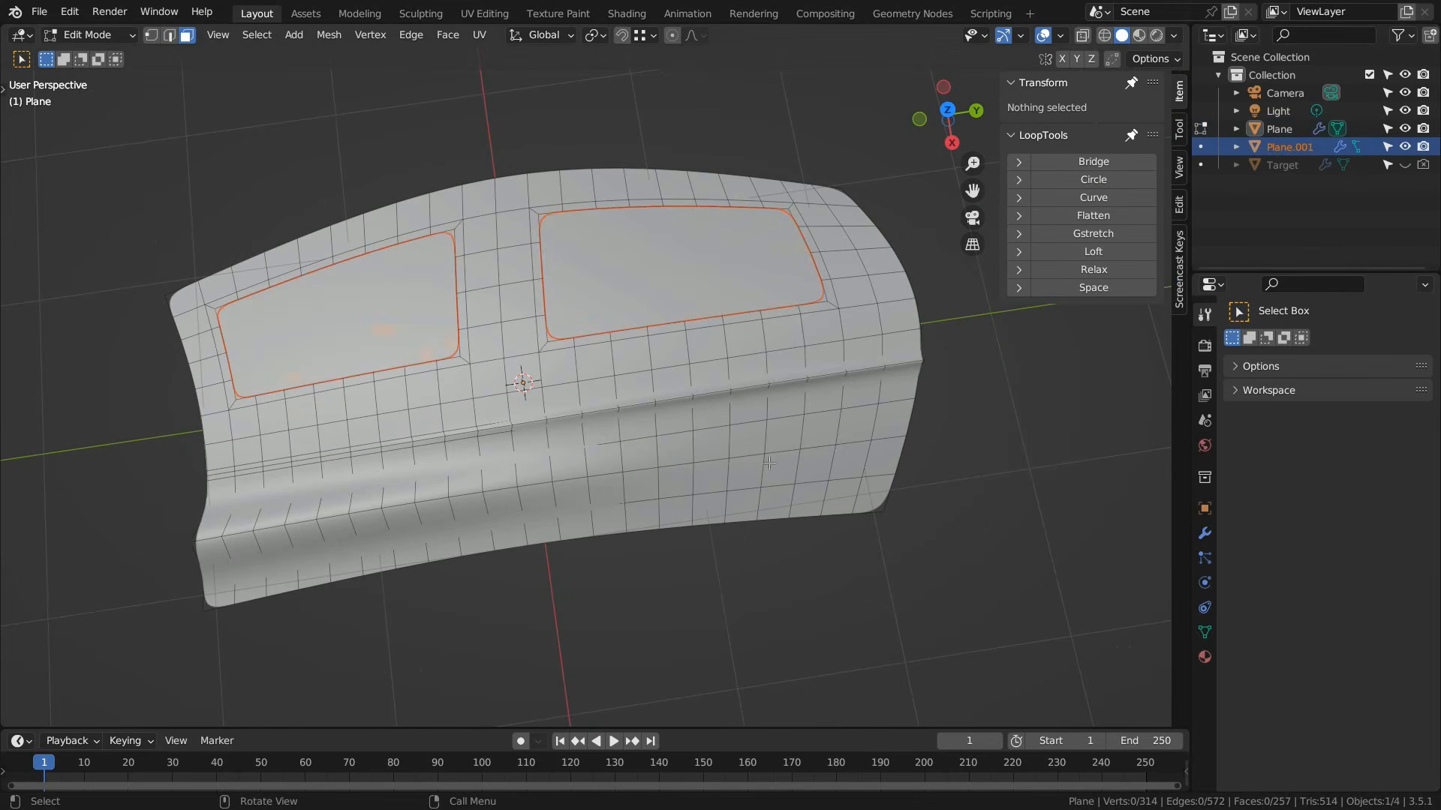
key(F2)
text(Window)
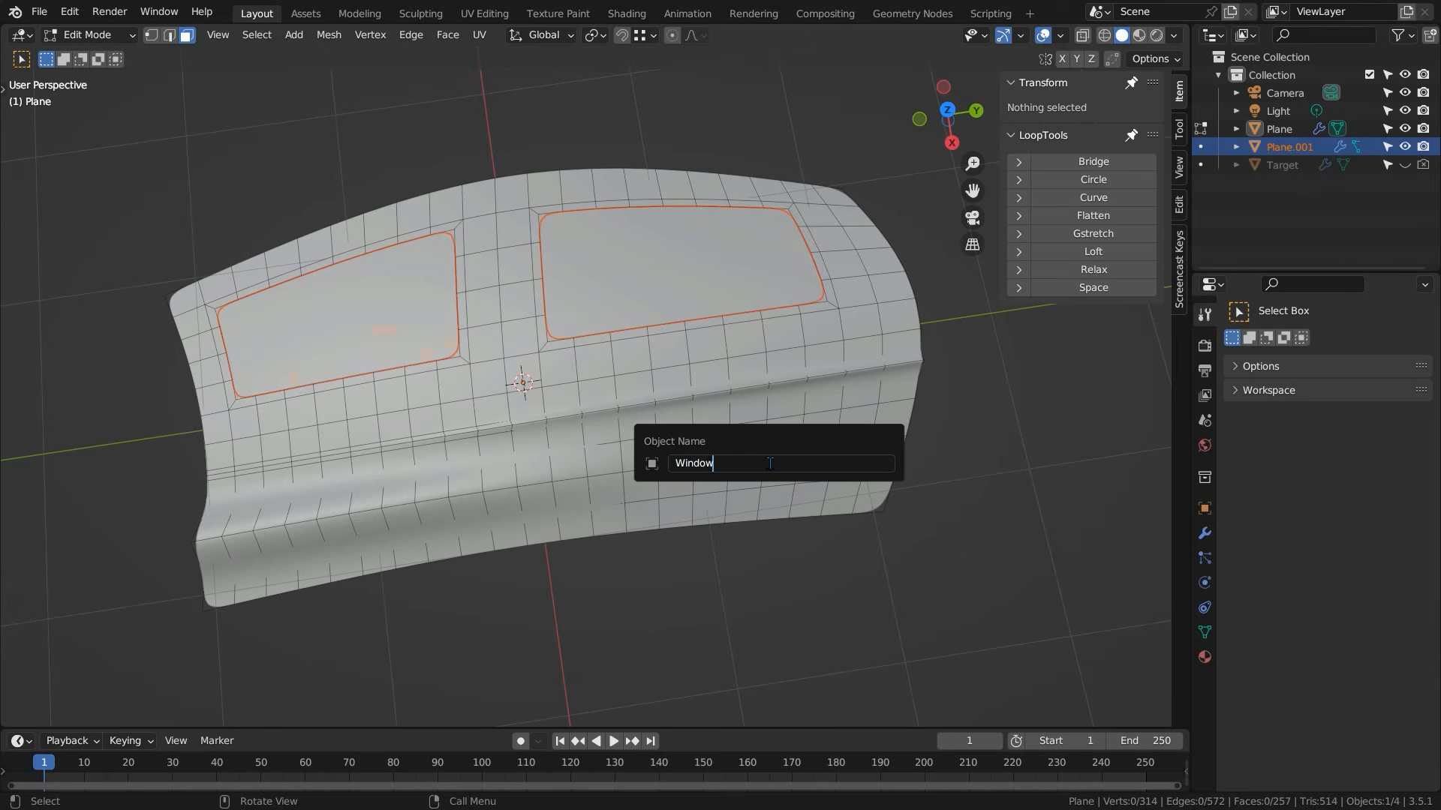
text(s)
key(Return)
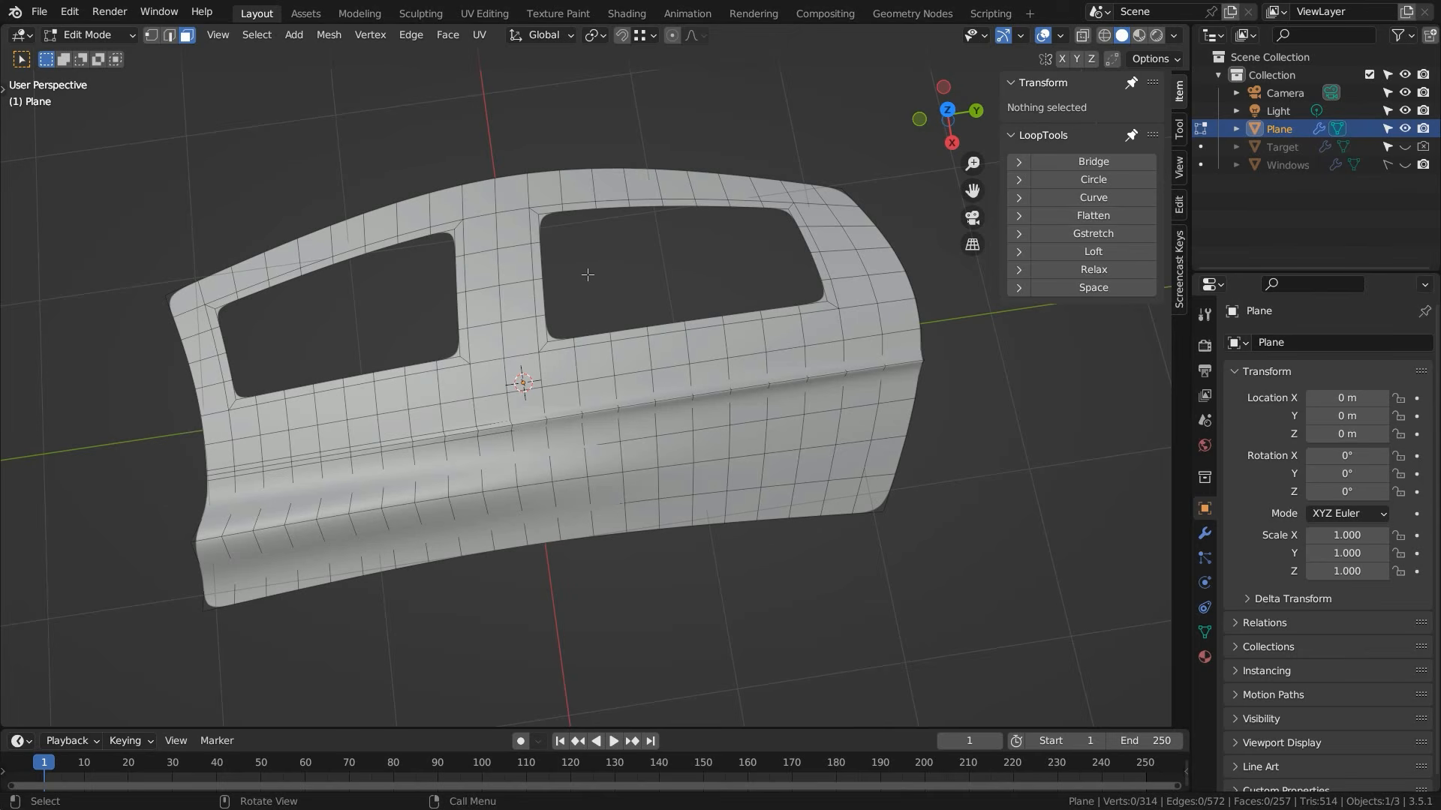
- Select the smaller window opening's boundary except the vertices around its outer upper corner, and apply LoopTools Curve with Boundaries disabled to round that corner
key(1)
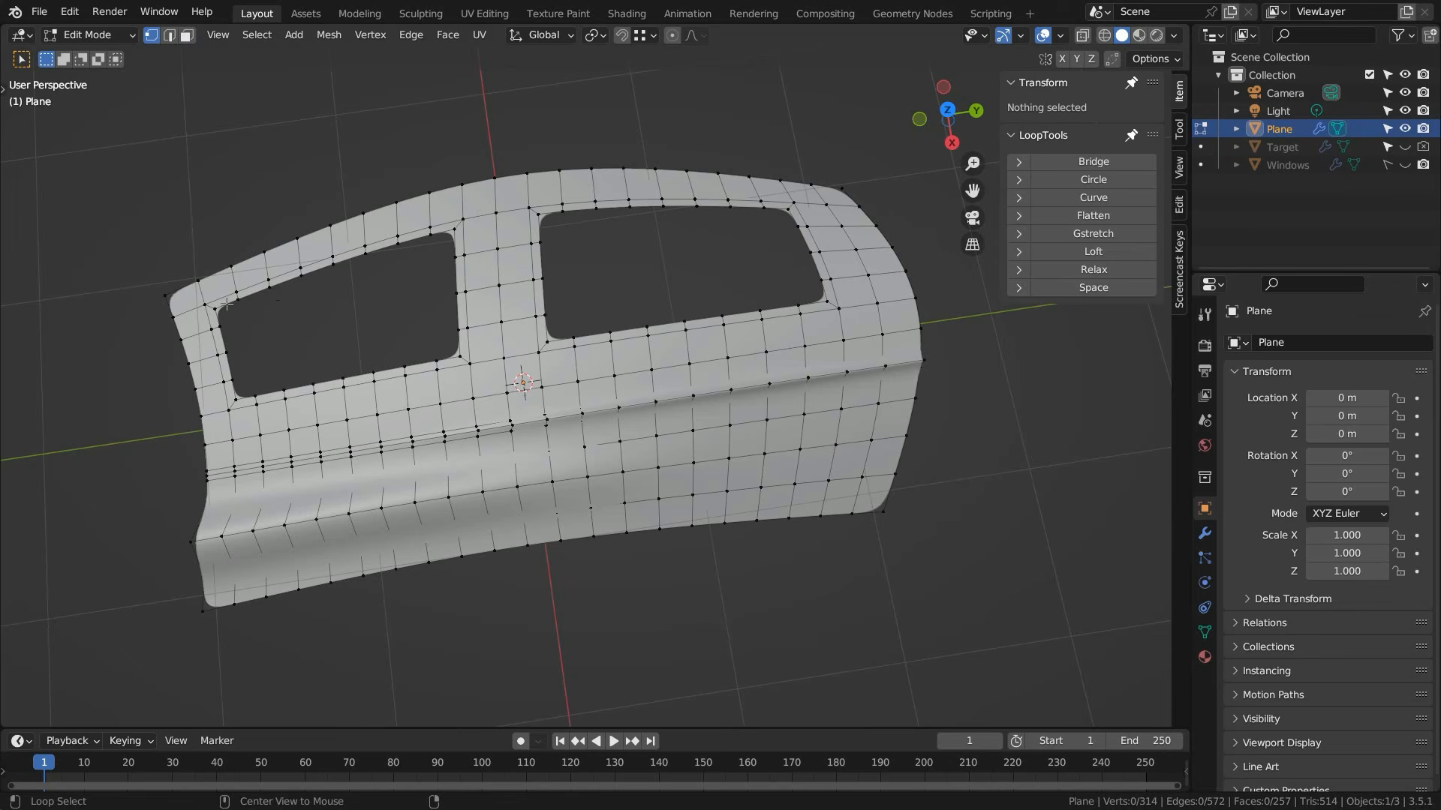
alt+click(226, 379)
shift+click(227, 357)
shift+click(223, 323)
shift+click(217, 310)
shift+click(246, 299)
shift+click(218, 311)
shift+click(202, 303)
shift+click(274, 291)
shift+click(303, 279)
shift+click(334, 269)
click(1089, 385)
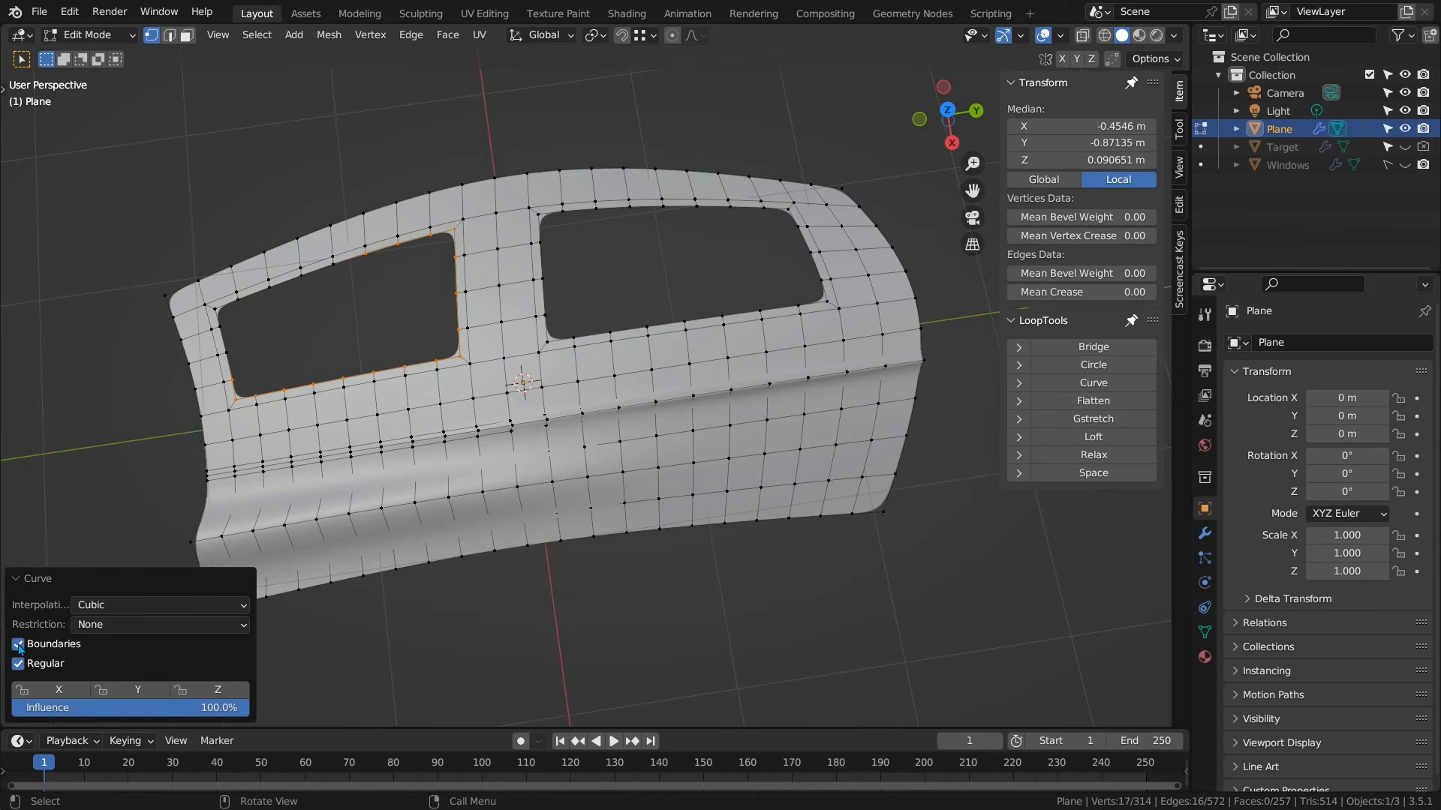
click(18, 645)
middle_drag(361, 423, 319, 292)
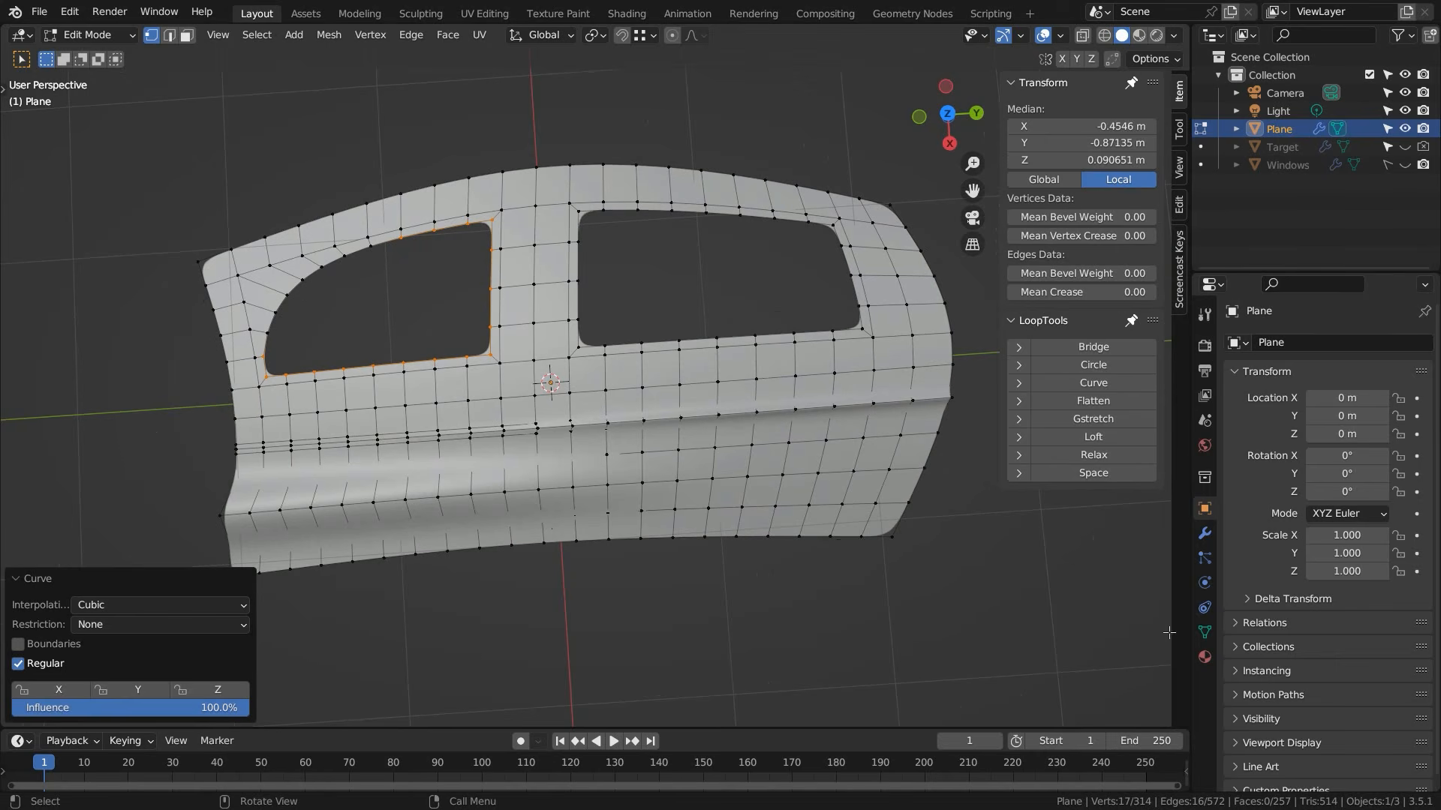
- Enable the Subdivision modifier's On Cage display and check the surface in Object Mode
click(1204, 532)
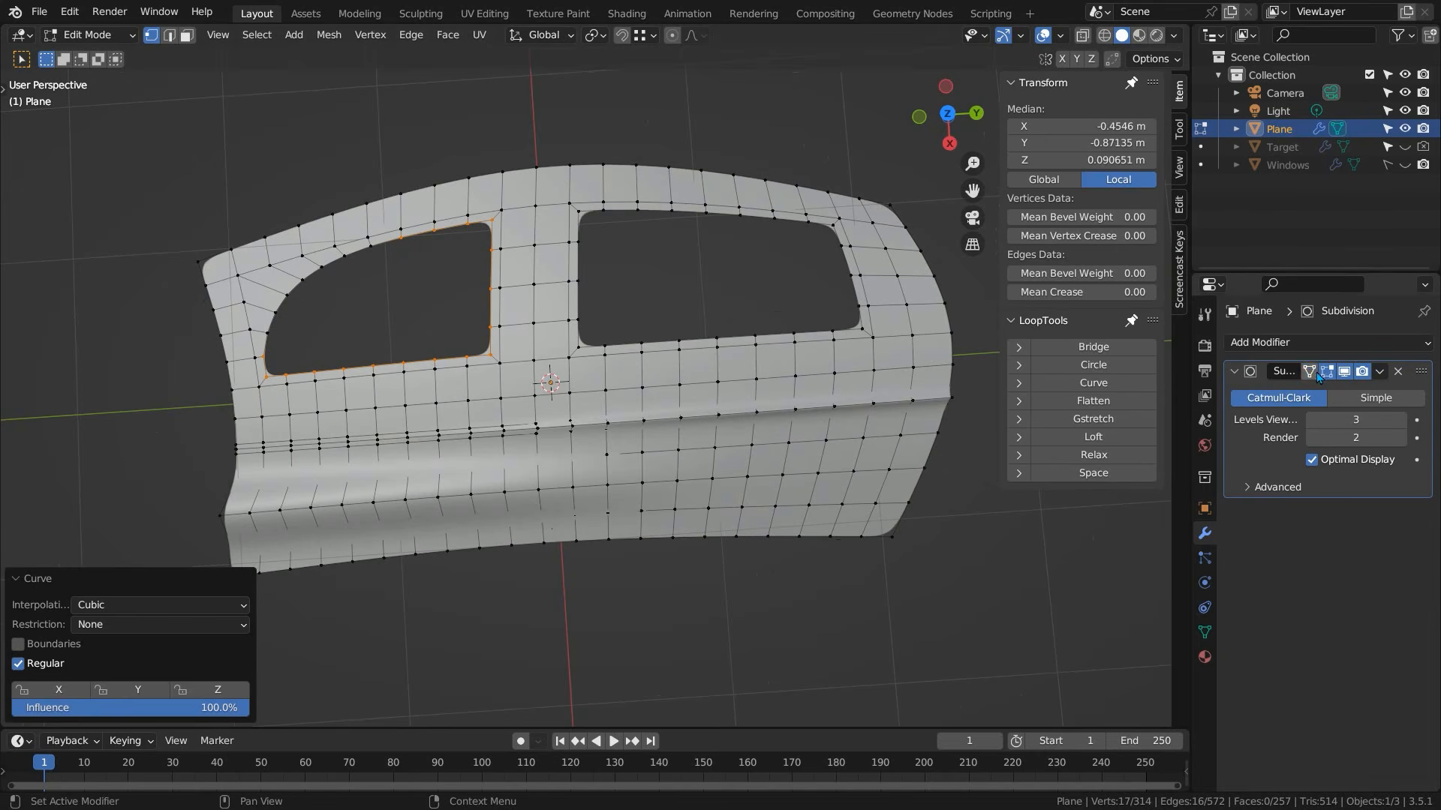
key(Tab)
mouse_move(668, 493)
middle_down()
mouse_move(678, 431)
mouse_move(678, 466)
middle_up()
key(Tab)
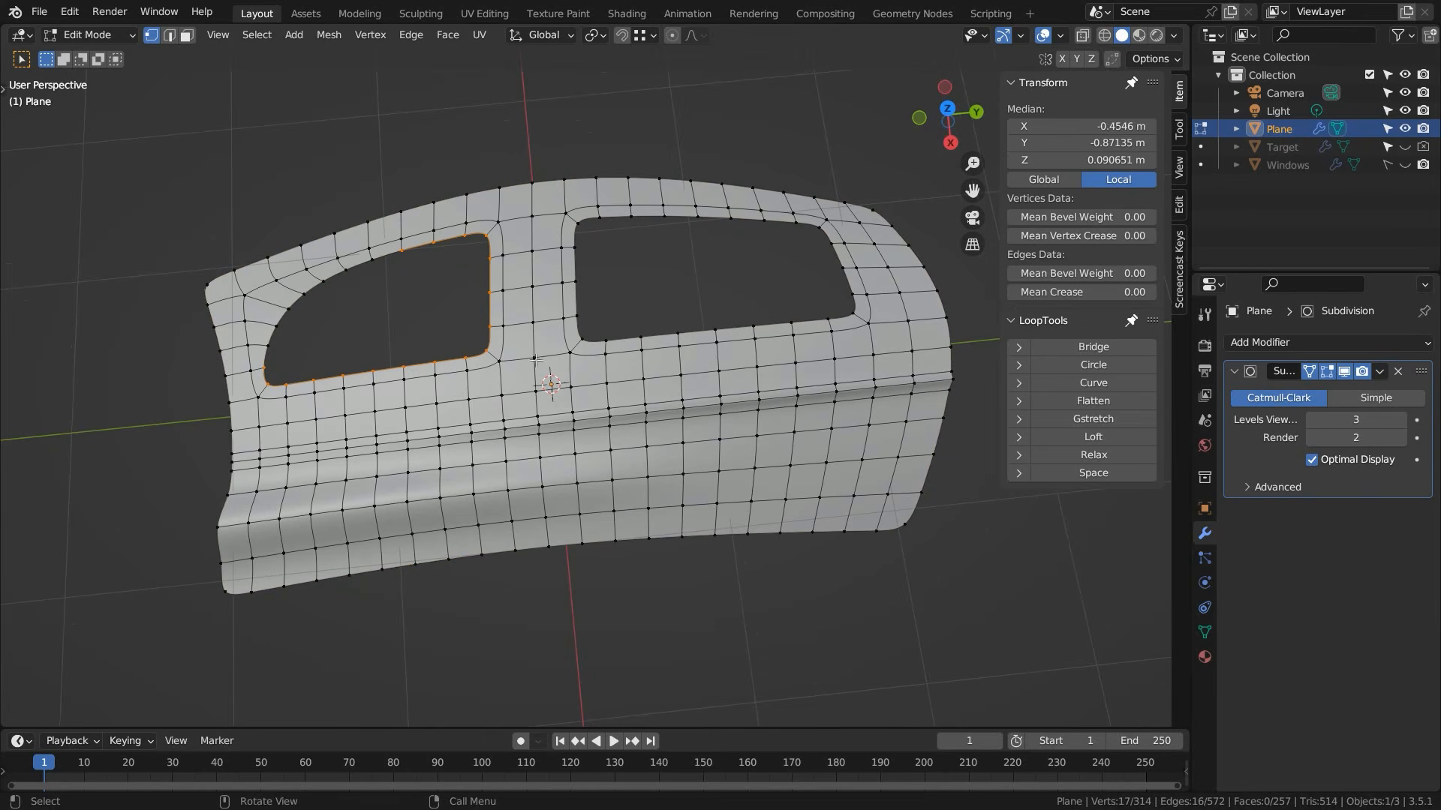
- Bevel the crosswise edge loop between the two window openings with 3 segments and a width of about 0.001 m
alt+click(535, 359)
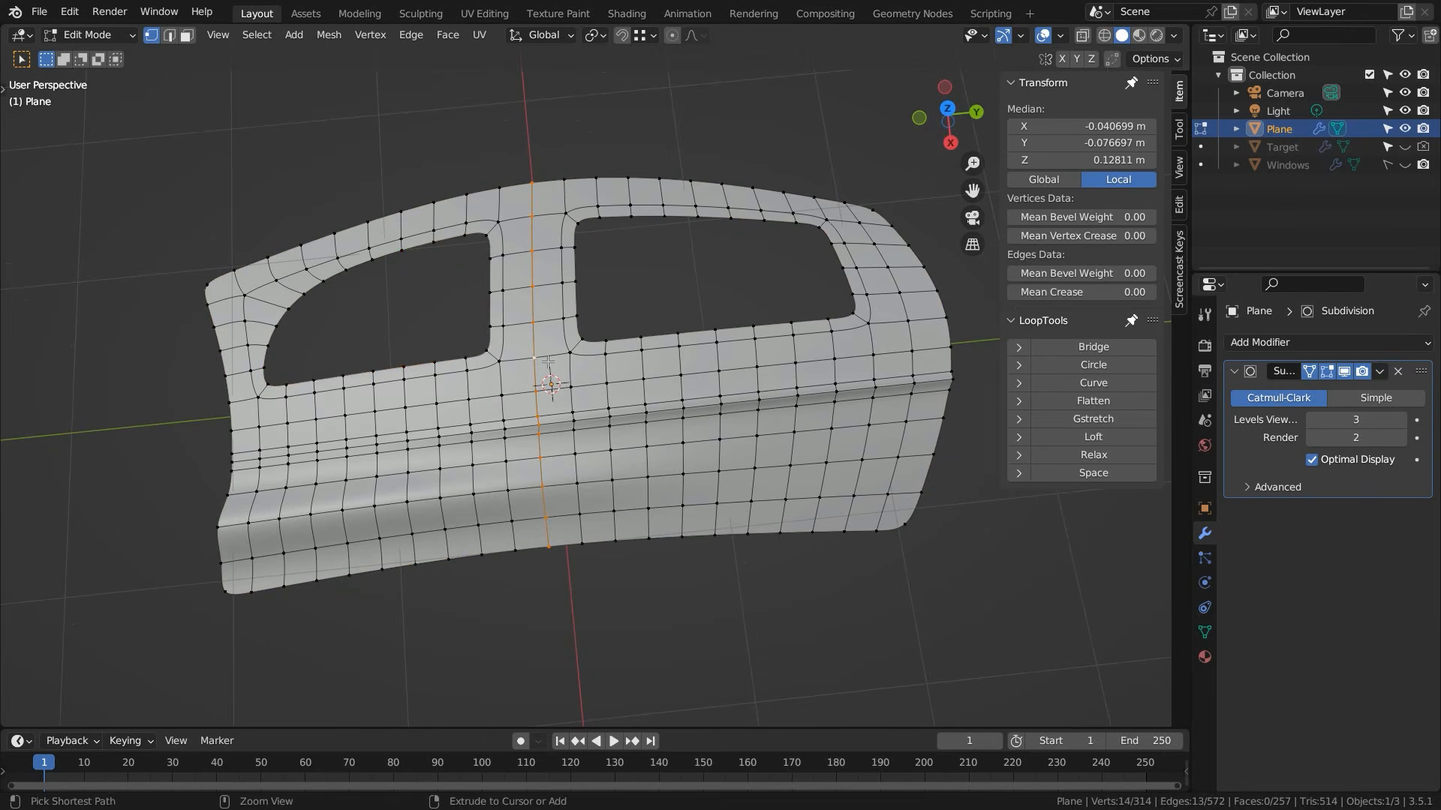
key(ctrl+b)
scroll(559, 359, up, 2)
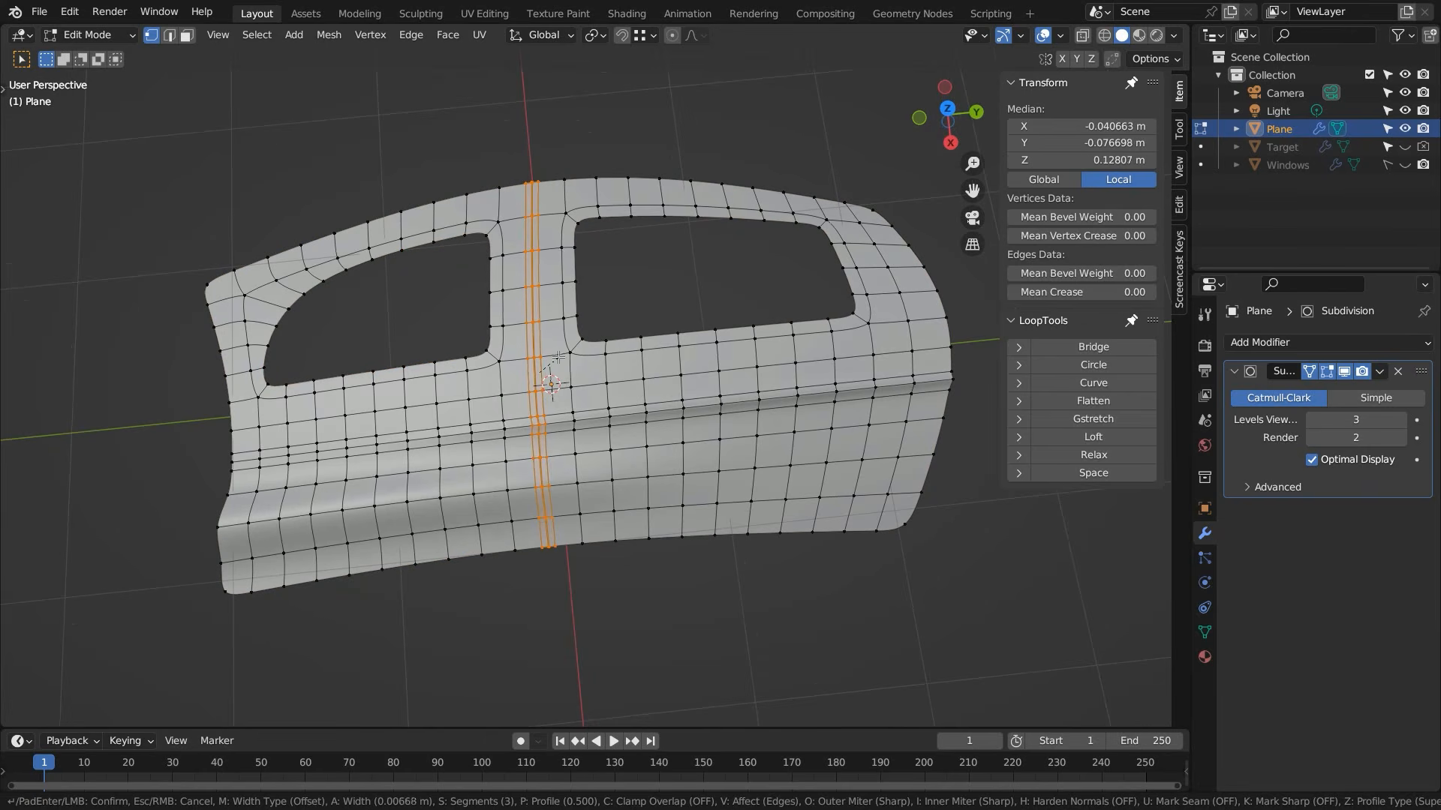
click(559, 359)
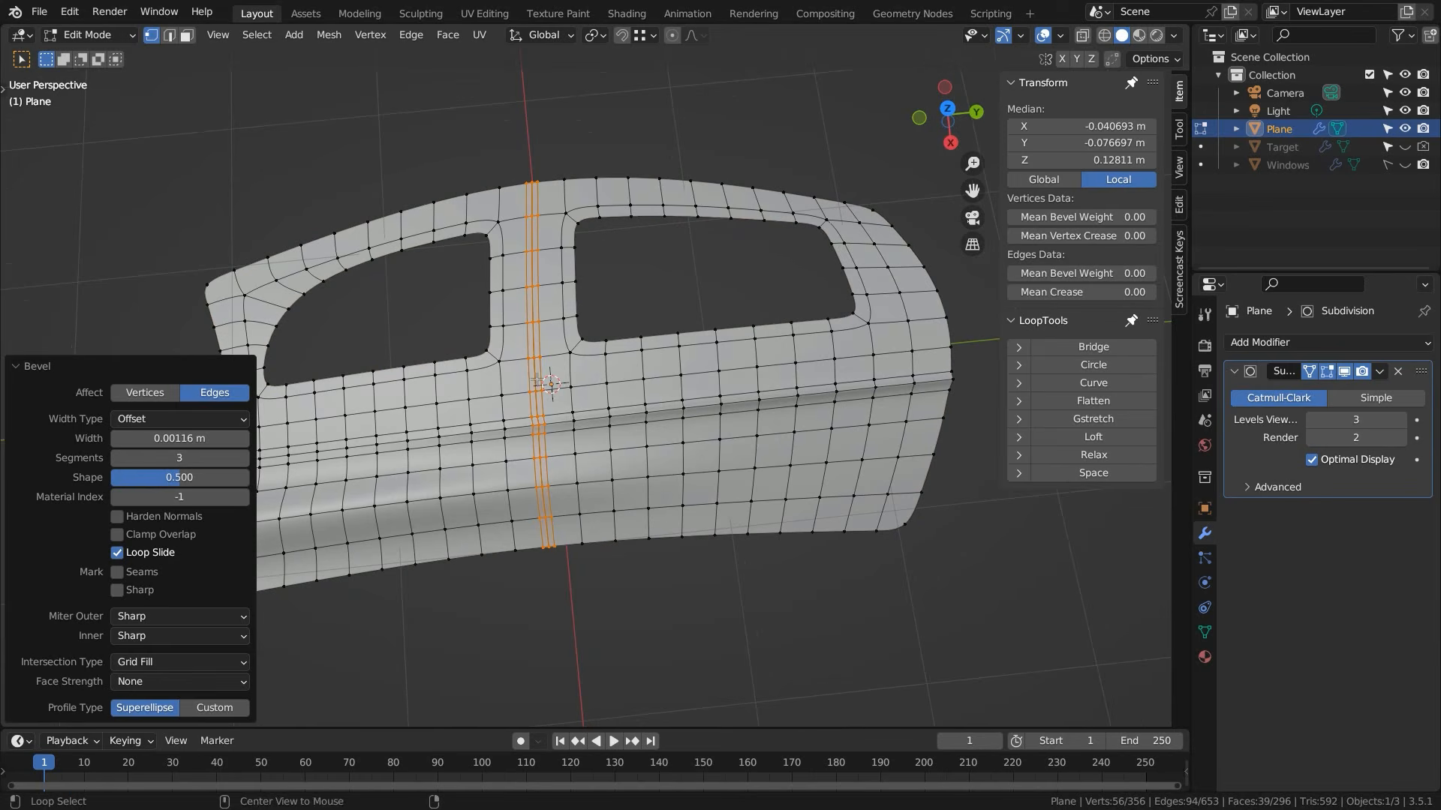
- Select an inner edge loop of the bevel between the windows, apply Select Loop Inner-Region, and separate the smaller-window side into its own object
alt+click(536, 381)
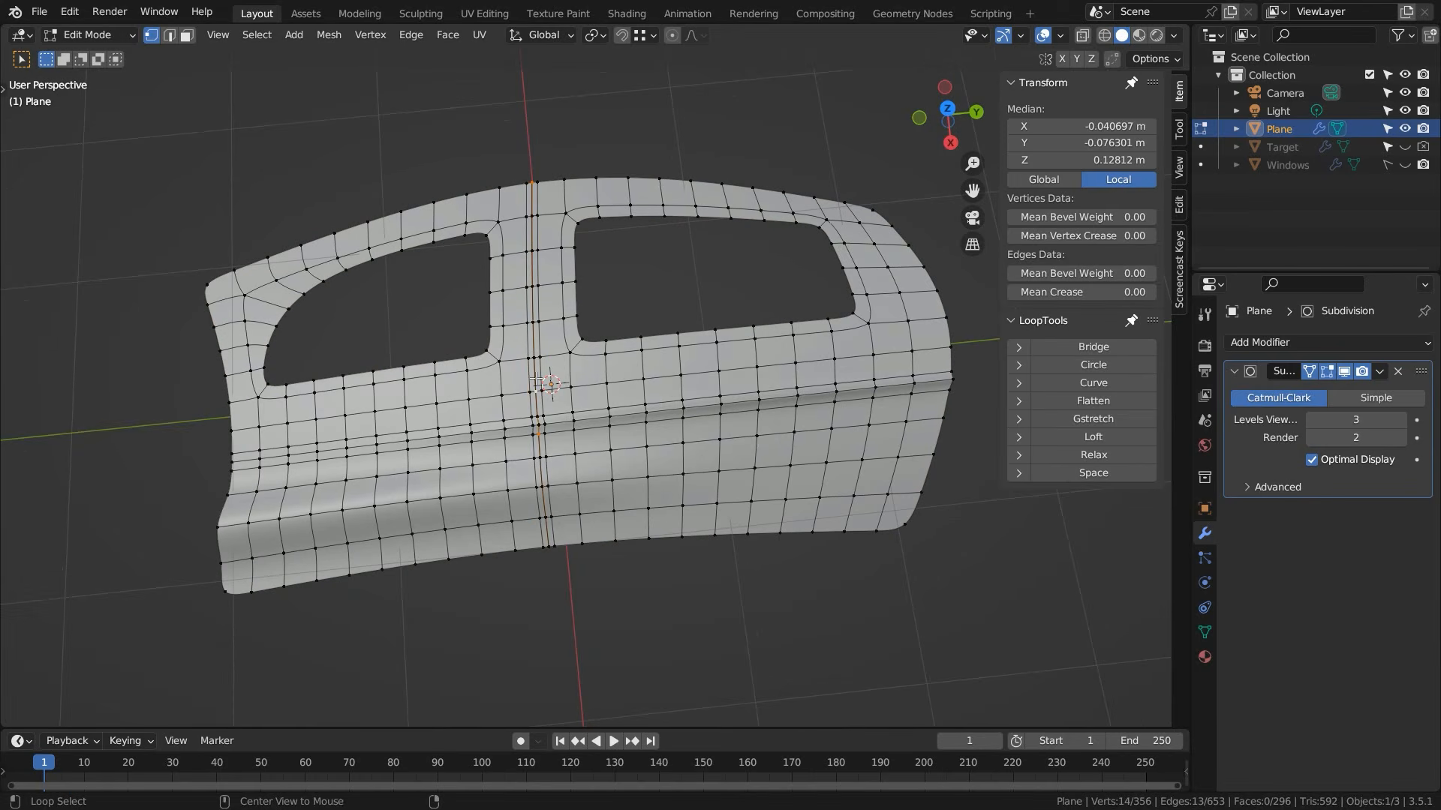
alt+click(535, 380)
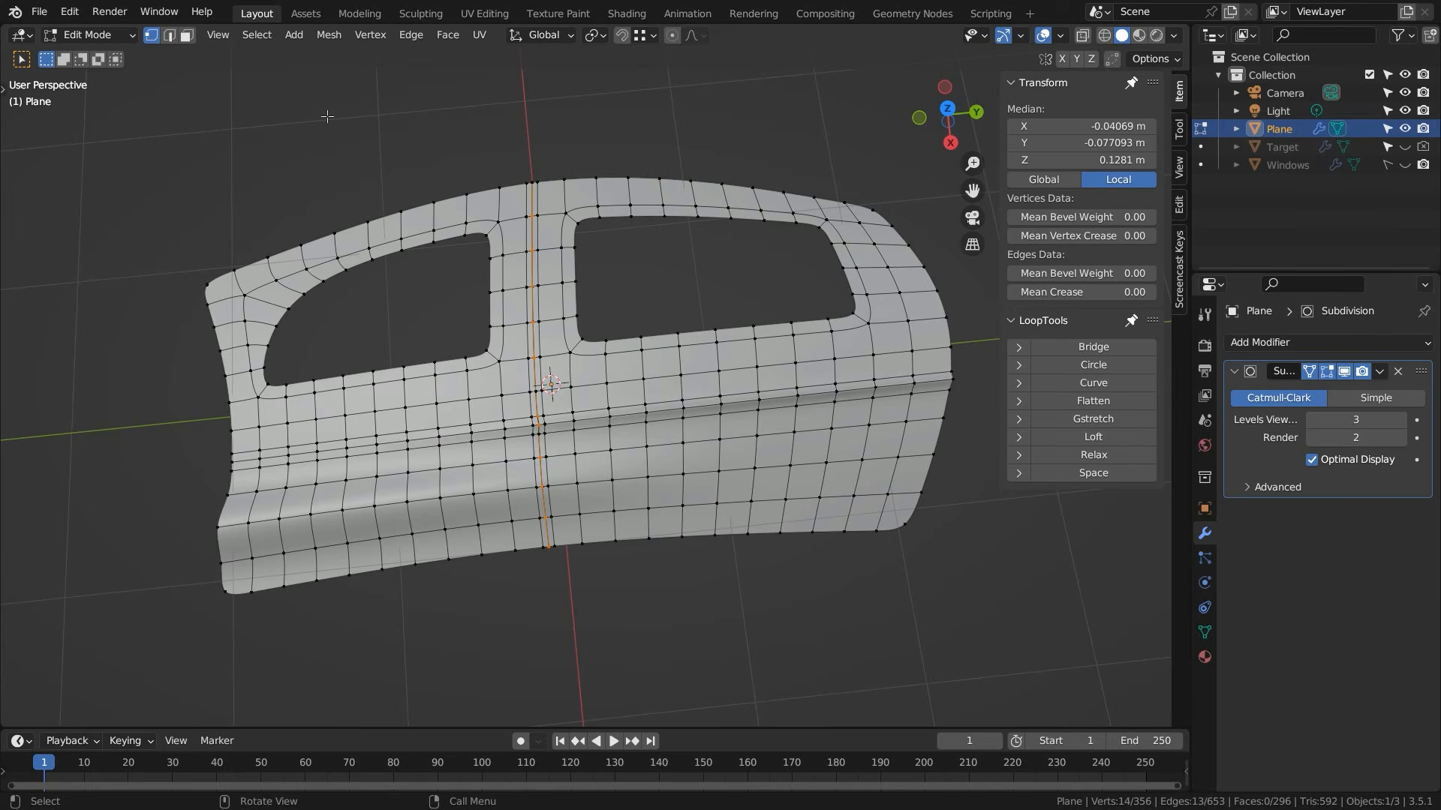
click(260, 40)
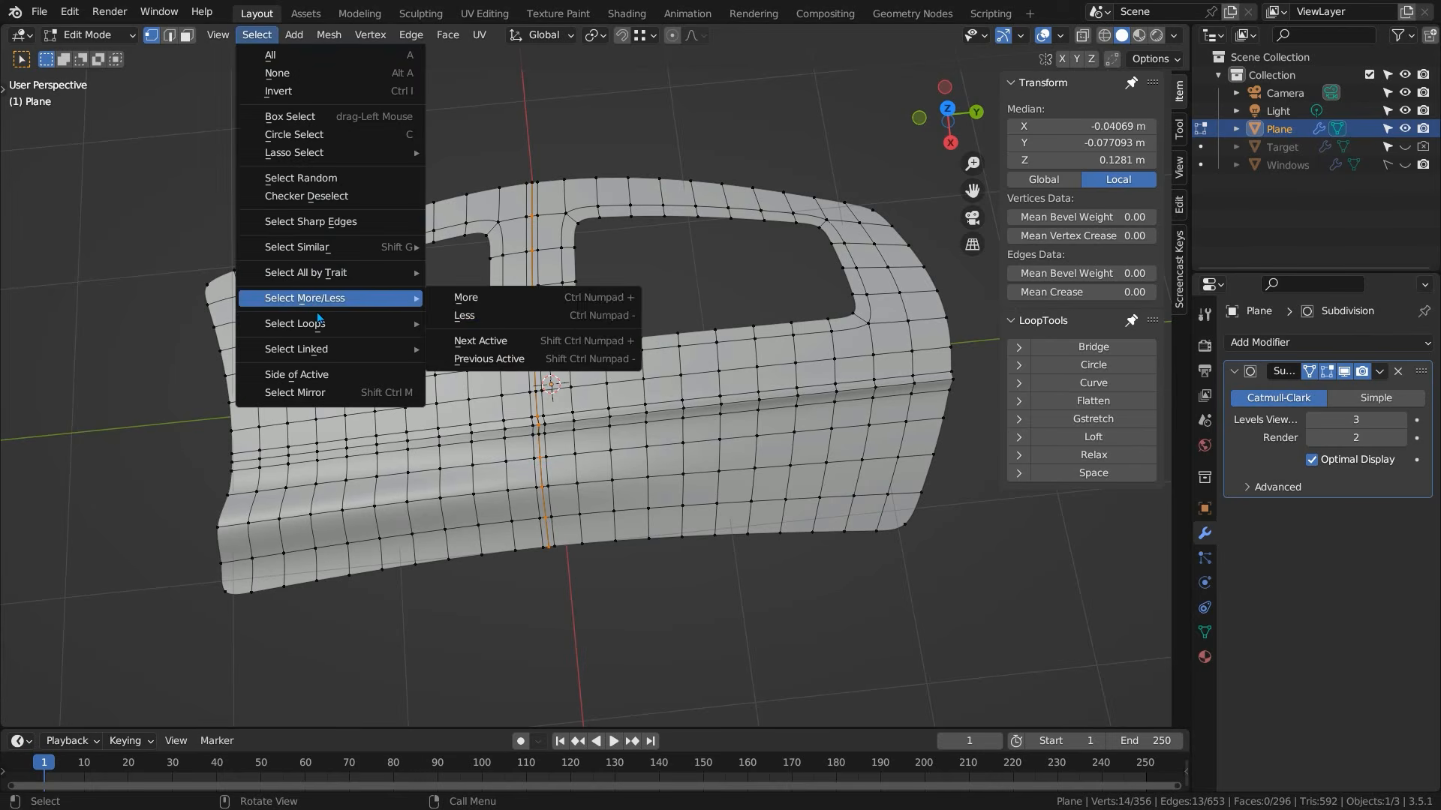
mouse_move(321, 324)
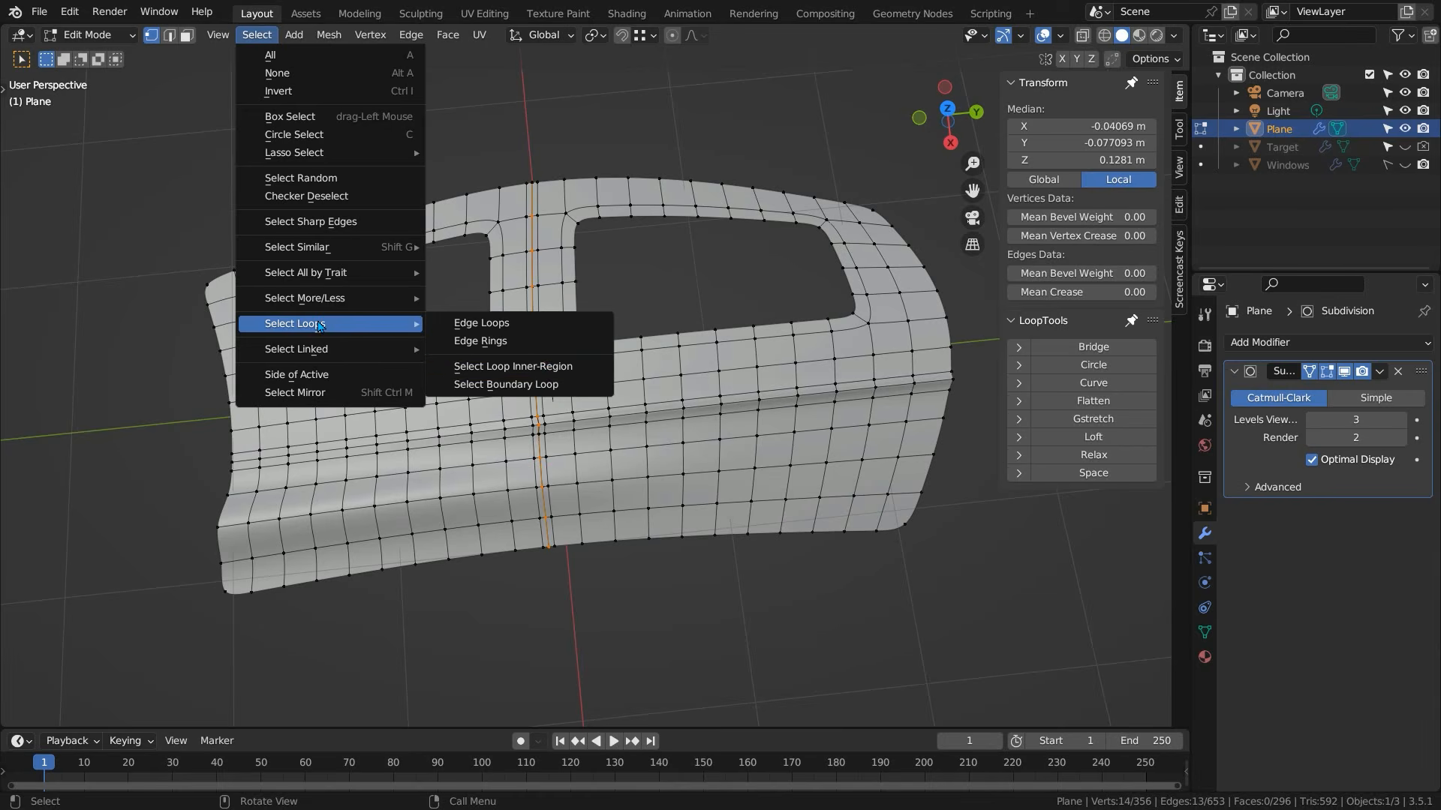
click(539, 369)
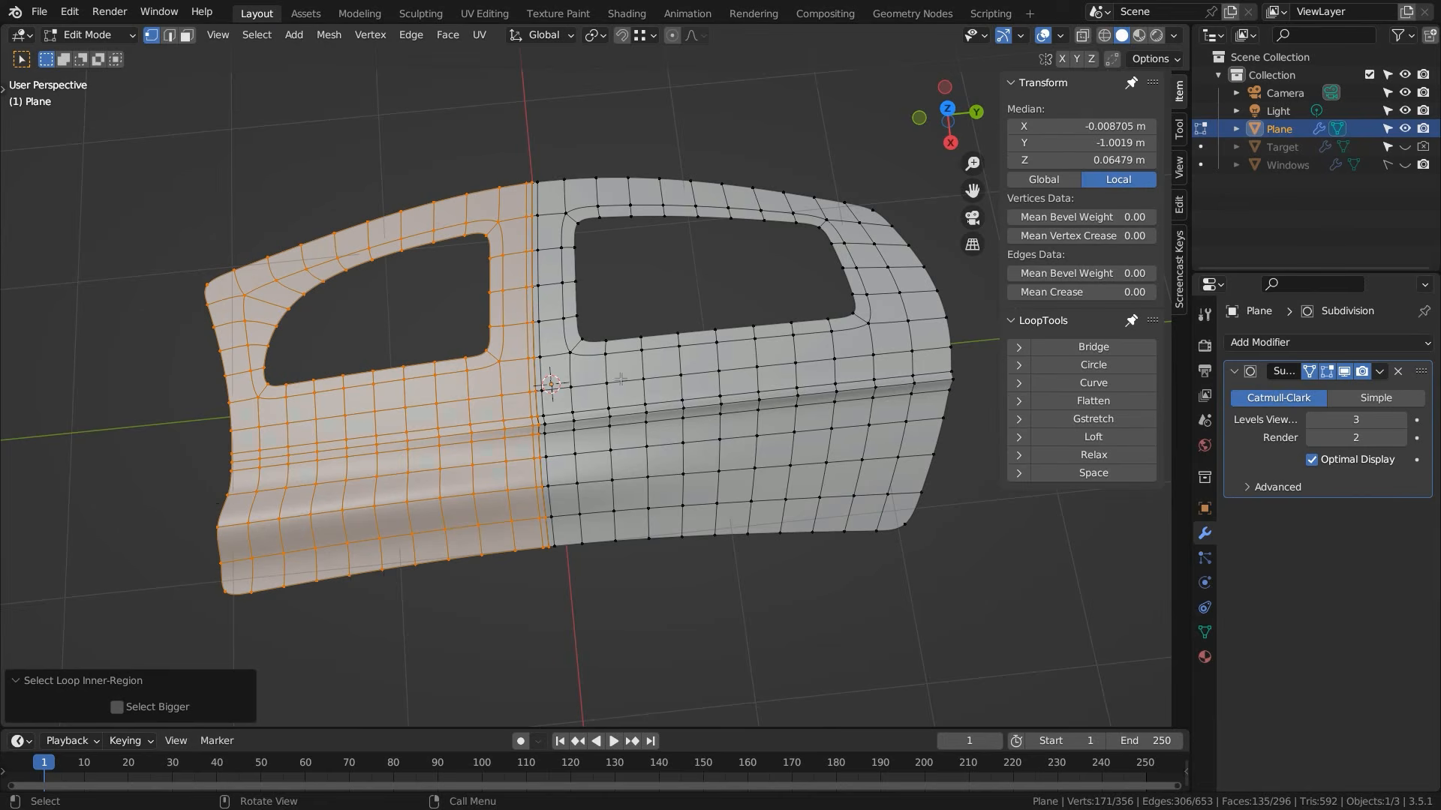
key(p)
click(813, 345)
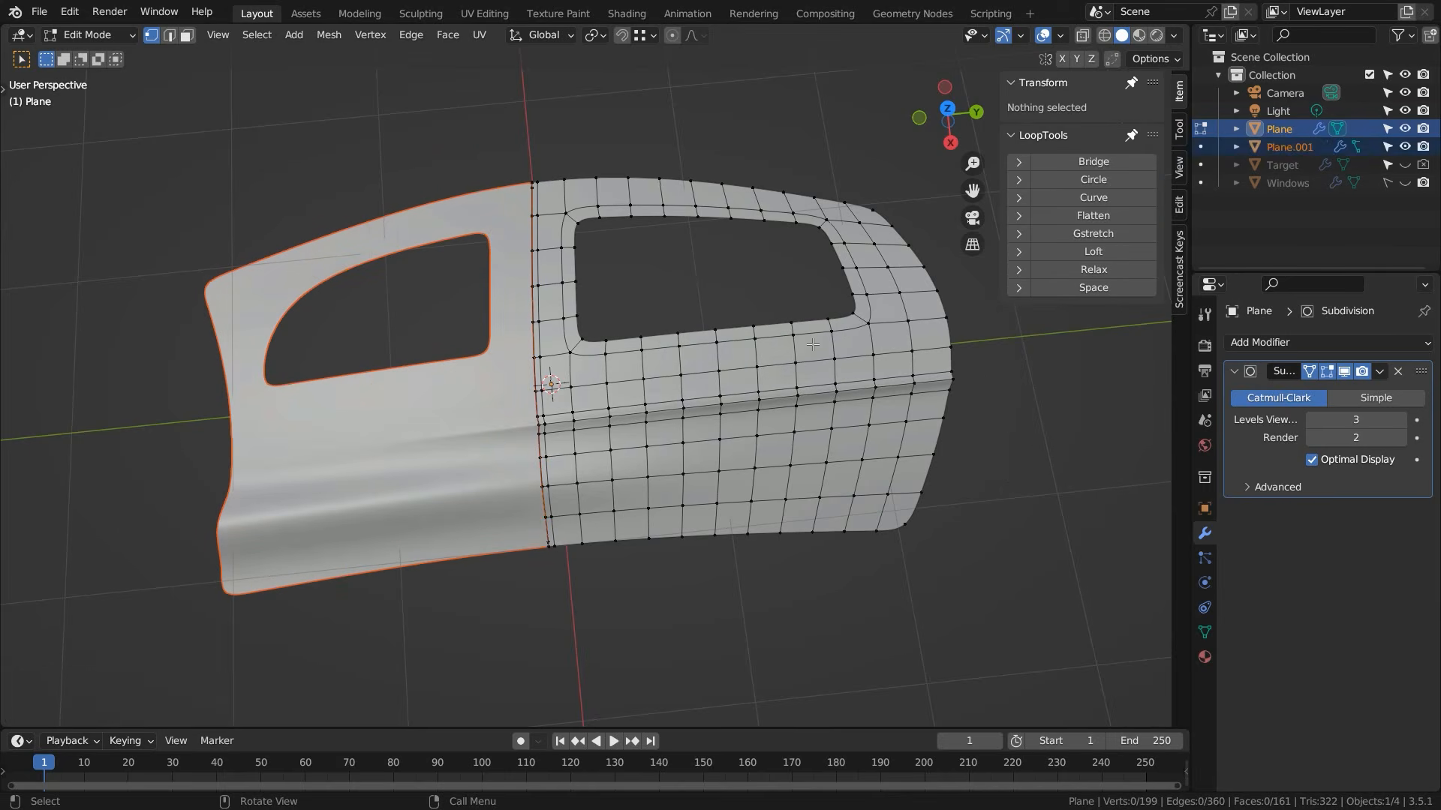
- Edit both panel objects together, extrude all their faces about 0.089 m inward along the normals, and return to Object Mode
click(1282, 129)
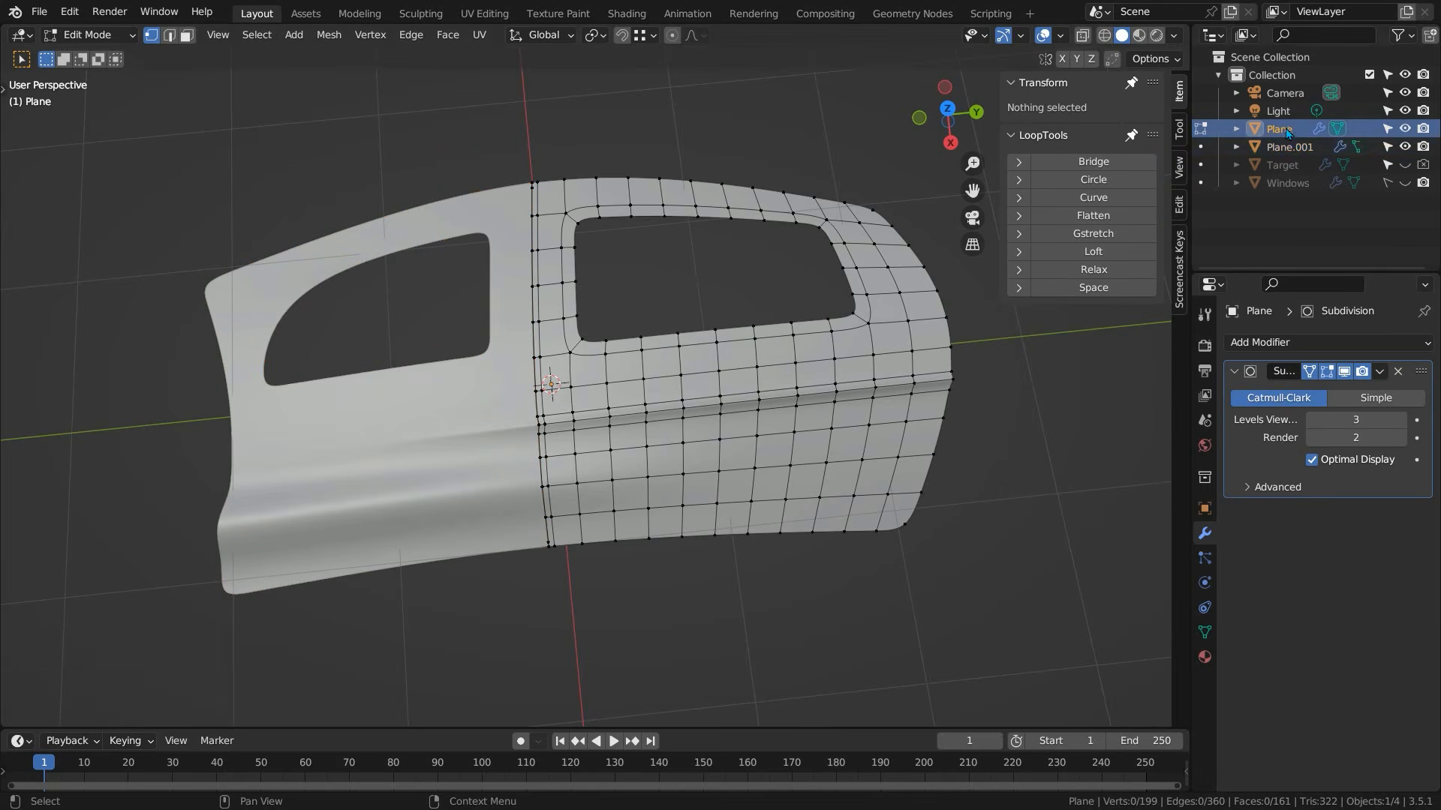
shift+click(1283, 148)
key(Tab)
key(Tab)
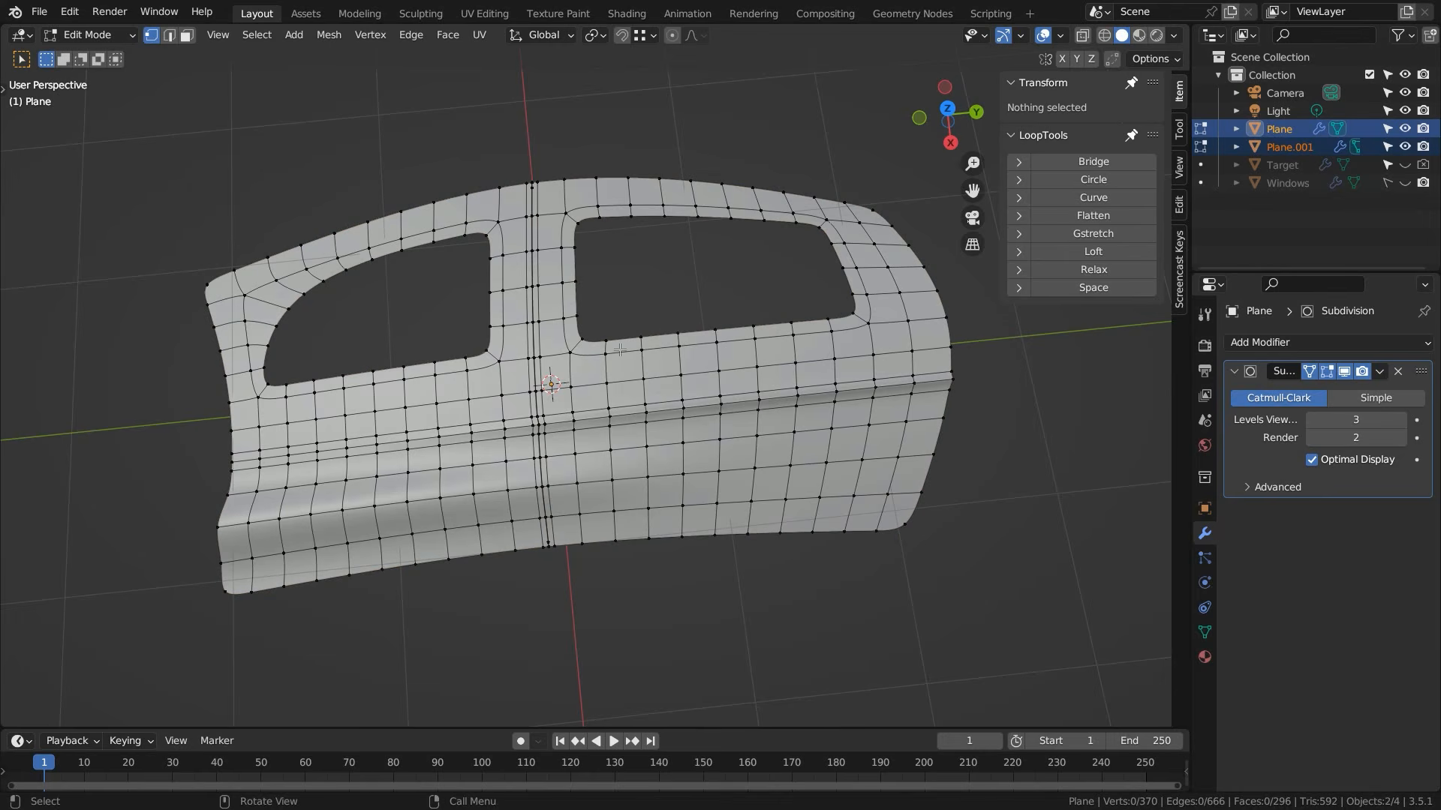
middle_drag(583, 370, 577, 405)
key(a)
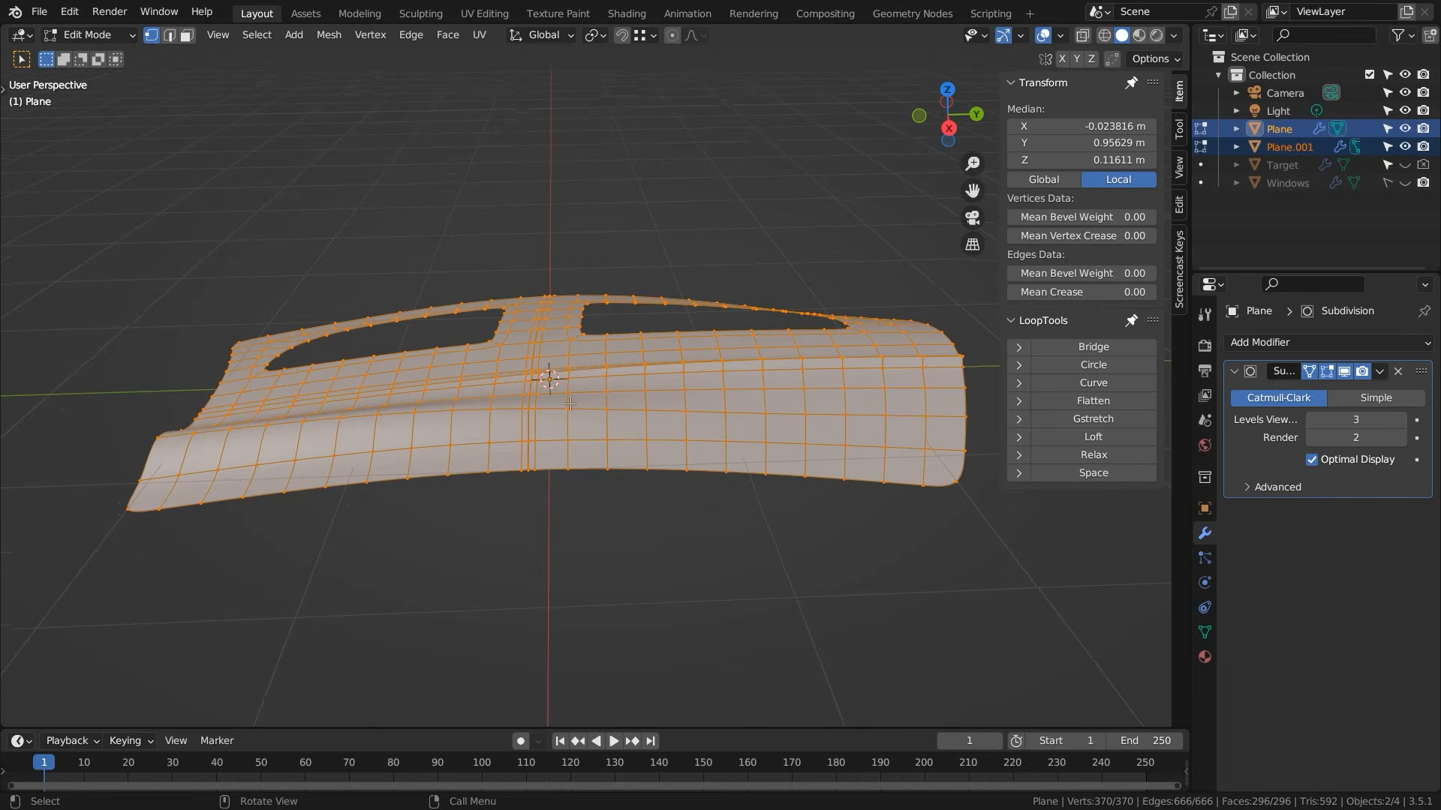
key(e)
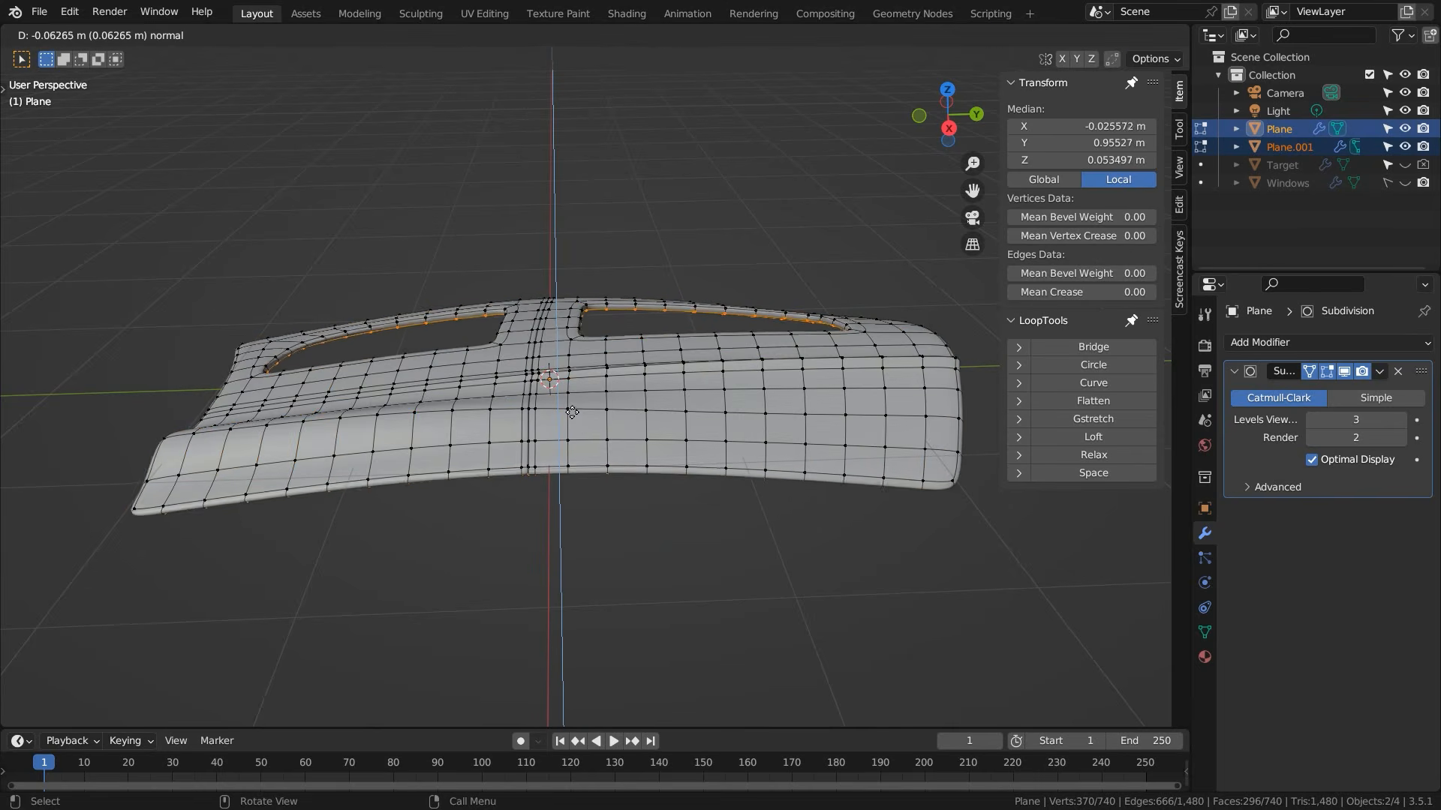
click(571, 417)
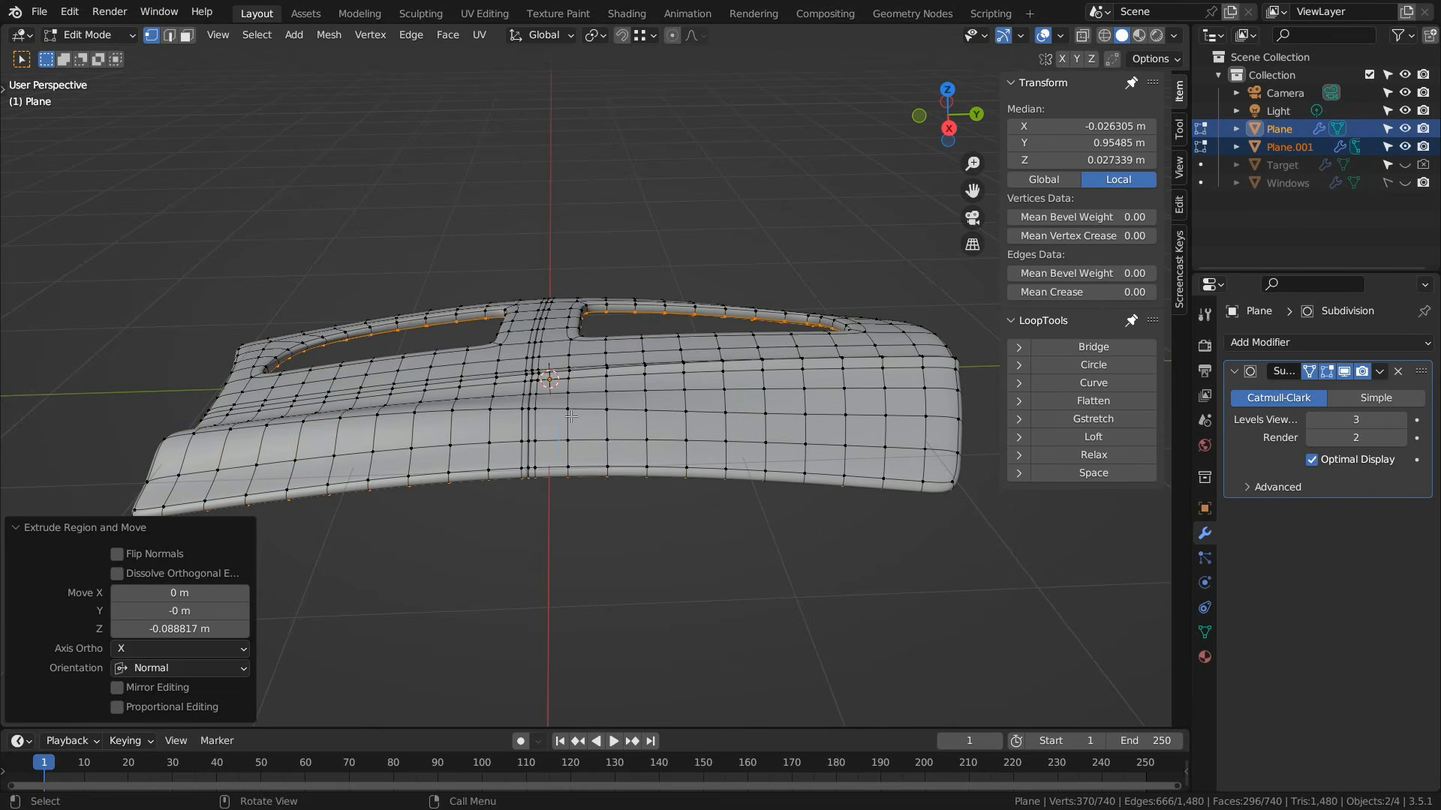
middle_drag(521, 398, 325, 500)
key(Tab)
- Examine the thickened panels and their split line, trial-moving the larger-window panel away from the other one
middle_drag(574, 477, 376, 395)
middle_drag(653, 375, 678, 411)
click(635, 370)
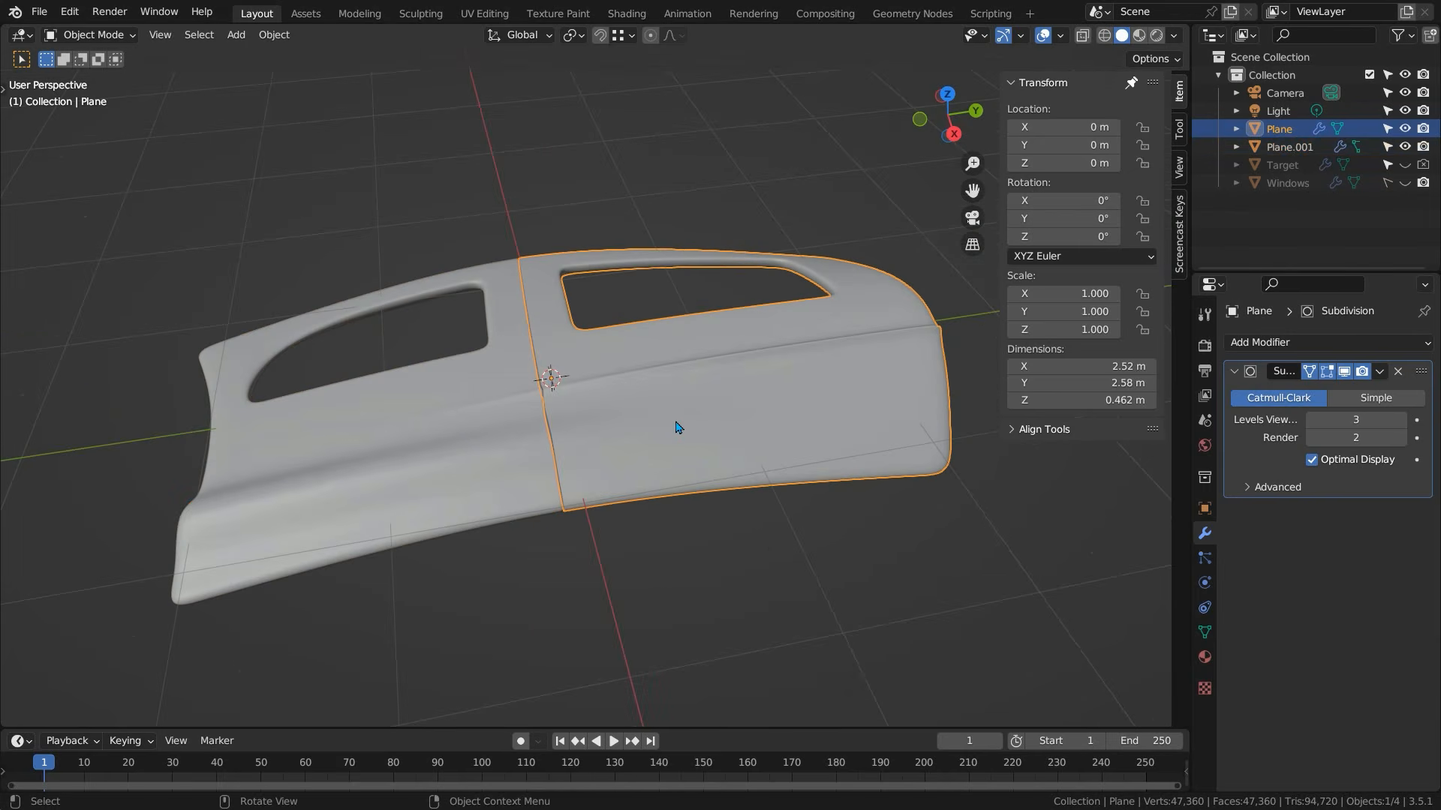
key(g)
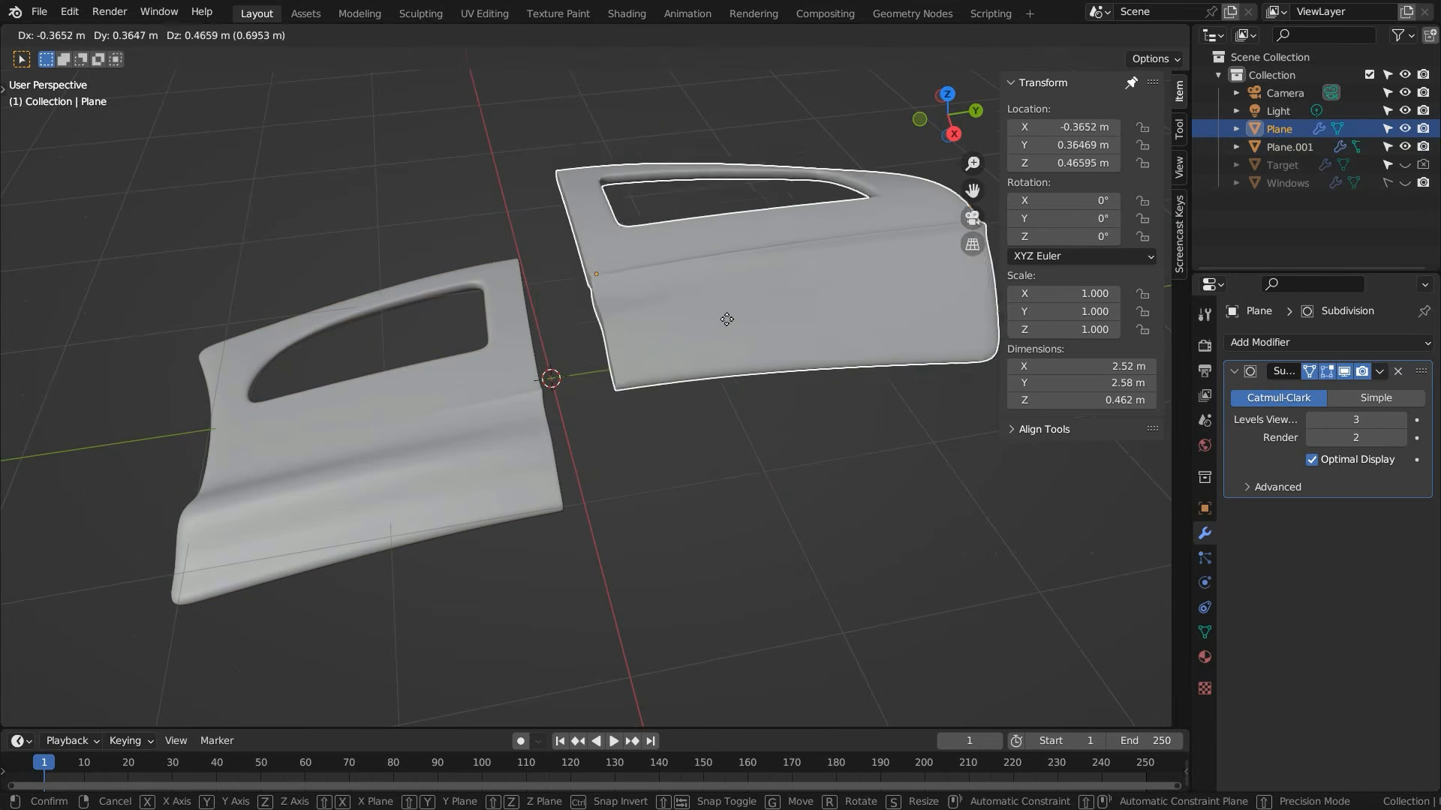
key(Escape)
key(alt+a)
middle_drag(605, 423, 574, 311)
click(520, 330)
middle_drag(520, 332, 527, 573)
shift+middle_drag(591, 469, 591, 456)
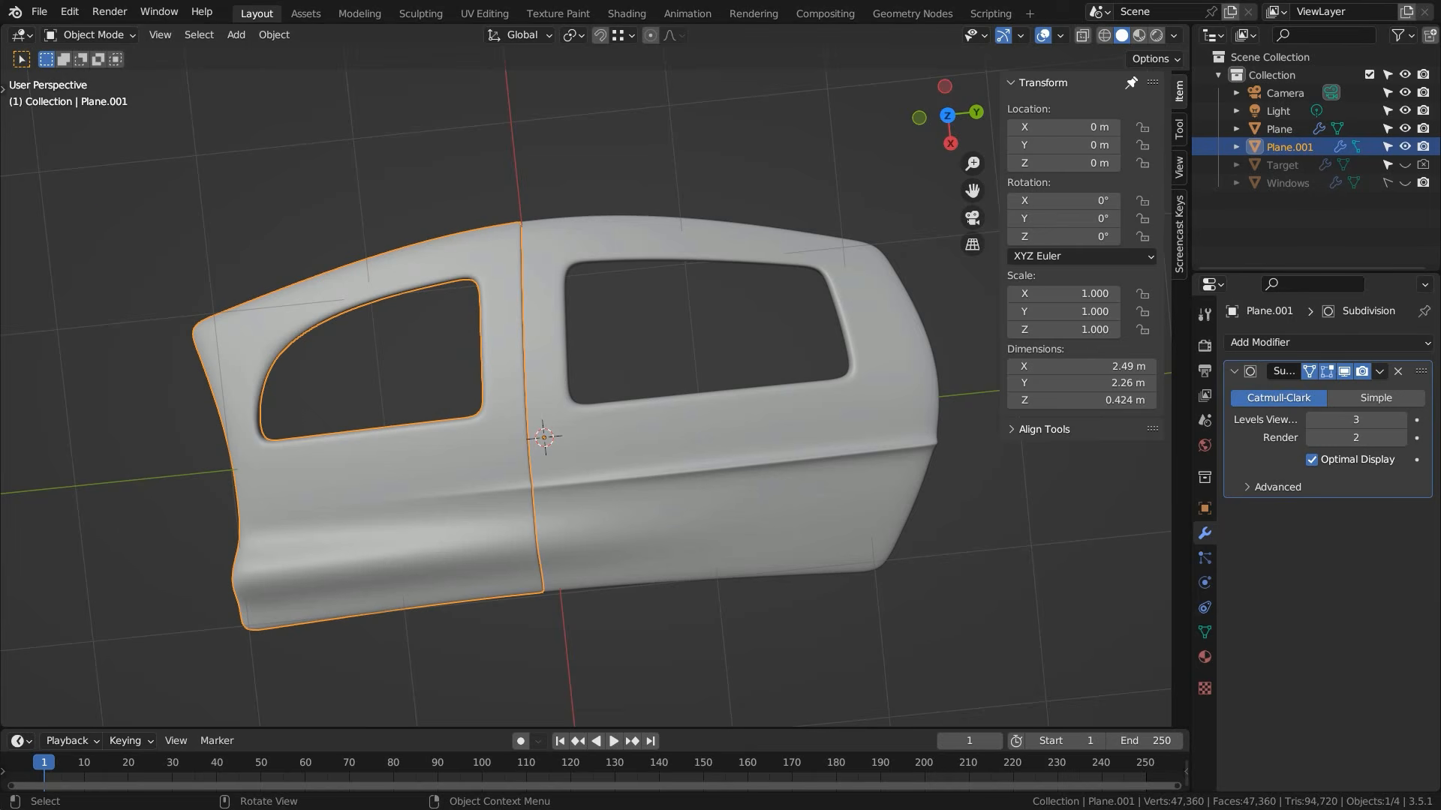
- Save the current file, open the recent file Sunglasses HR.blend, and examine the glasses' mesh
key(ctrl+s)
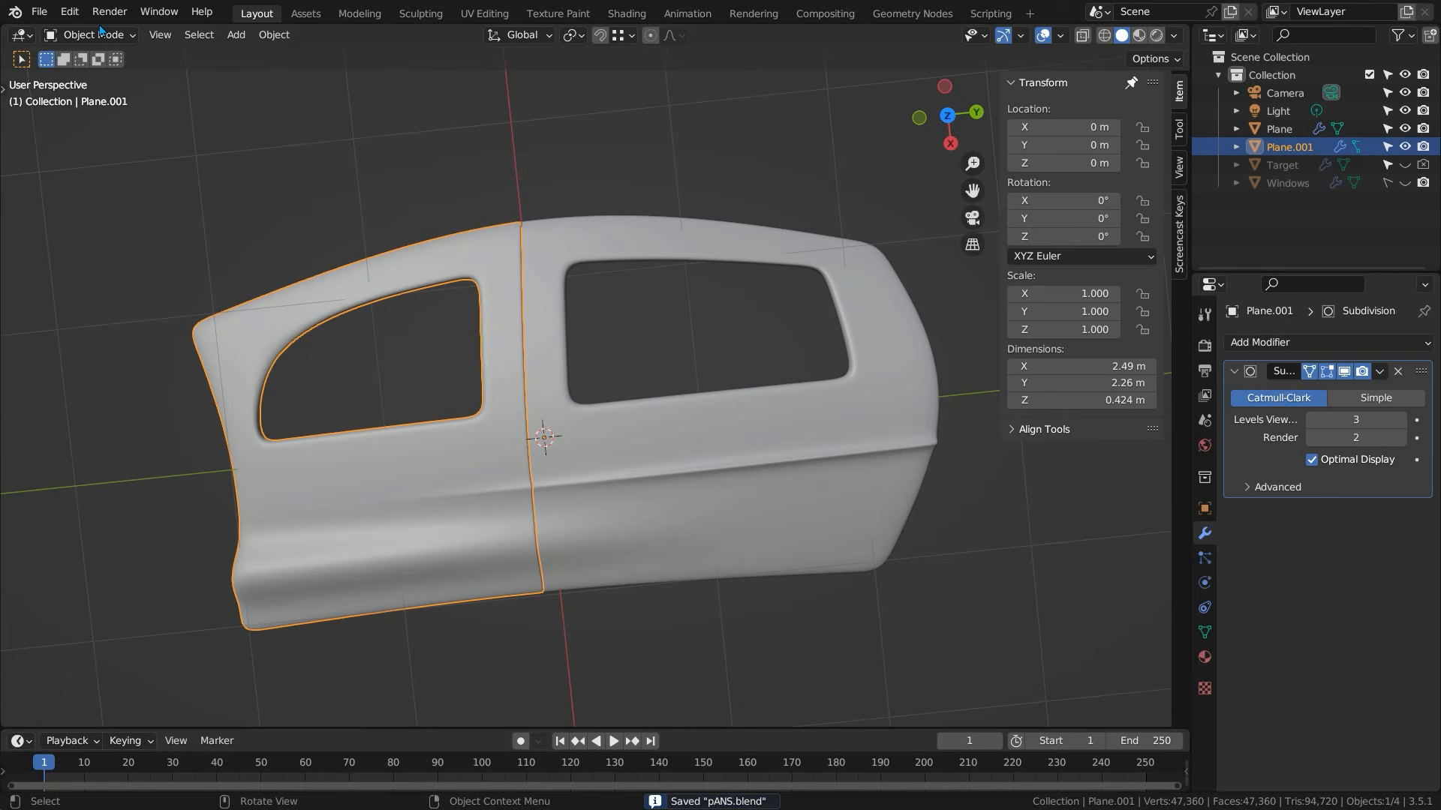
click(39, 11)
mouse_move(88, 68)
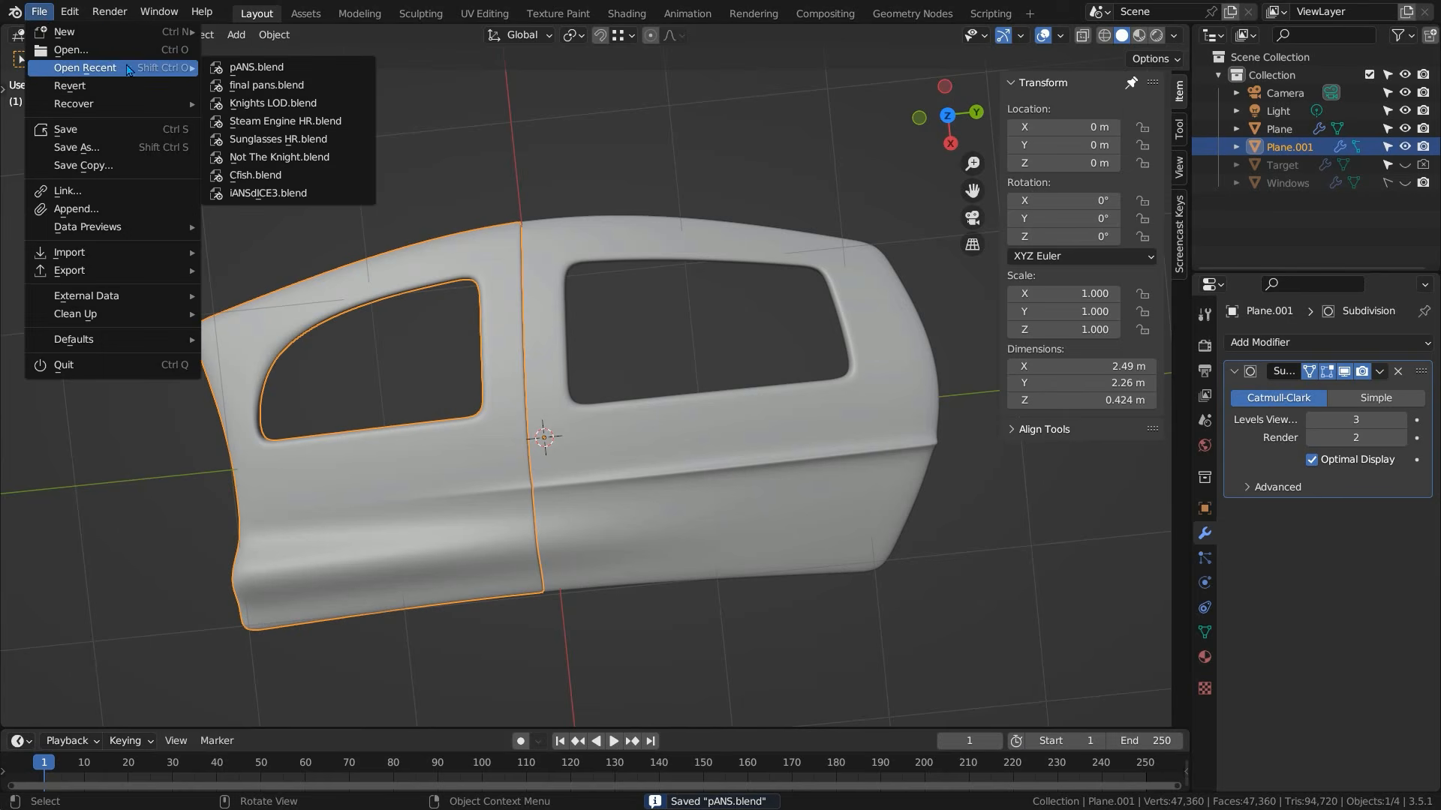
click(300, 140)
middle_drag(576, 295, 682, 274)
scroll(682, 275, up, 2)
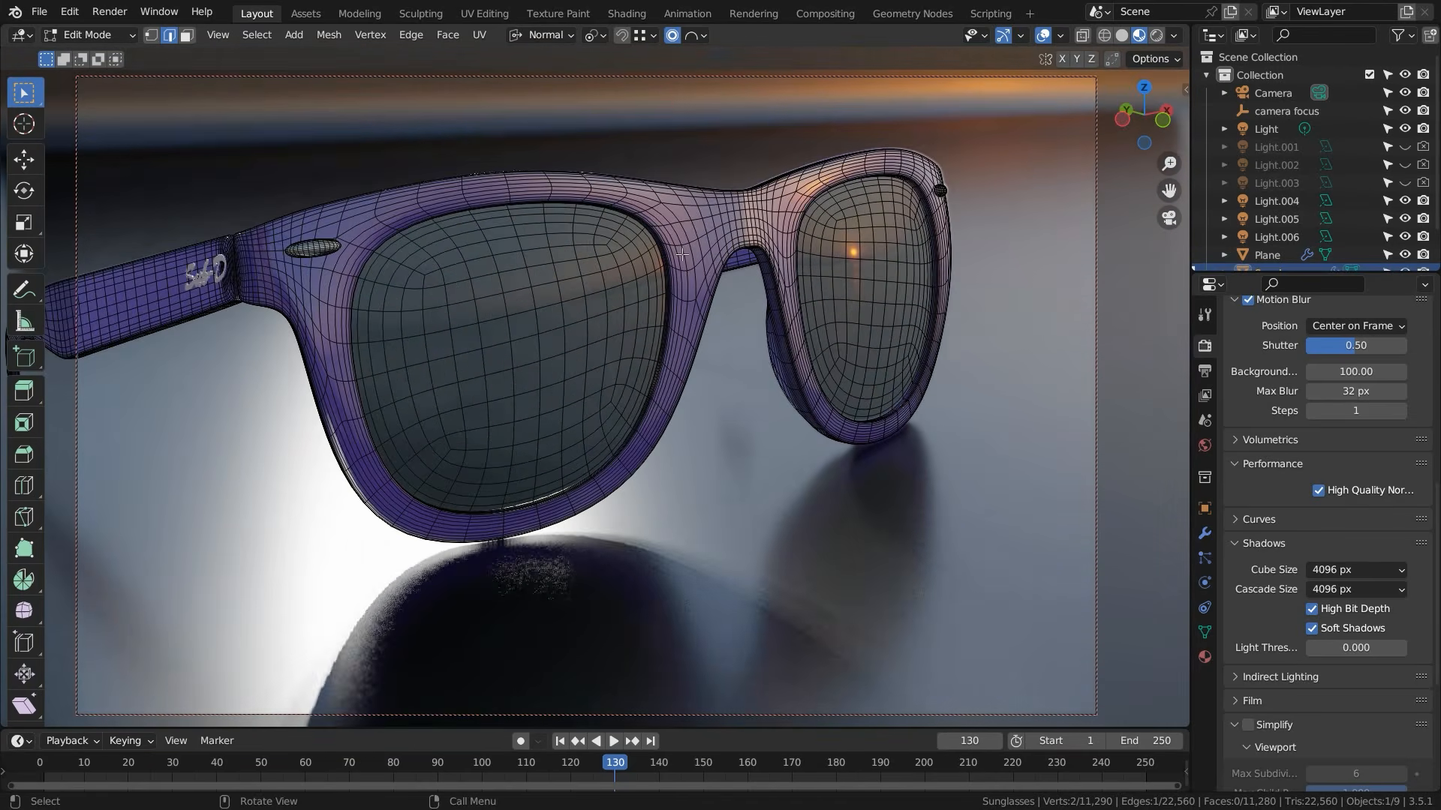
scroll(682, 275, down, 1)
- Open the recent file Steam Engine HR.blend and set the viewport to Solid shading to examine the engine's mesh
click(39, 12)
mouse_move(66, 61)
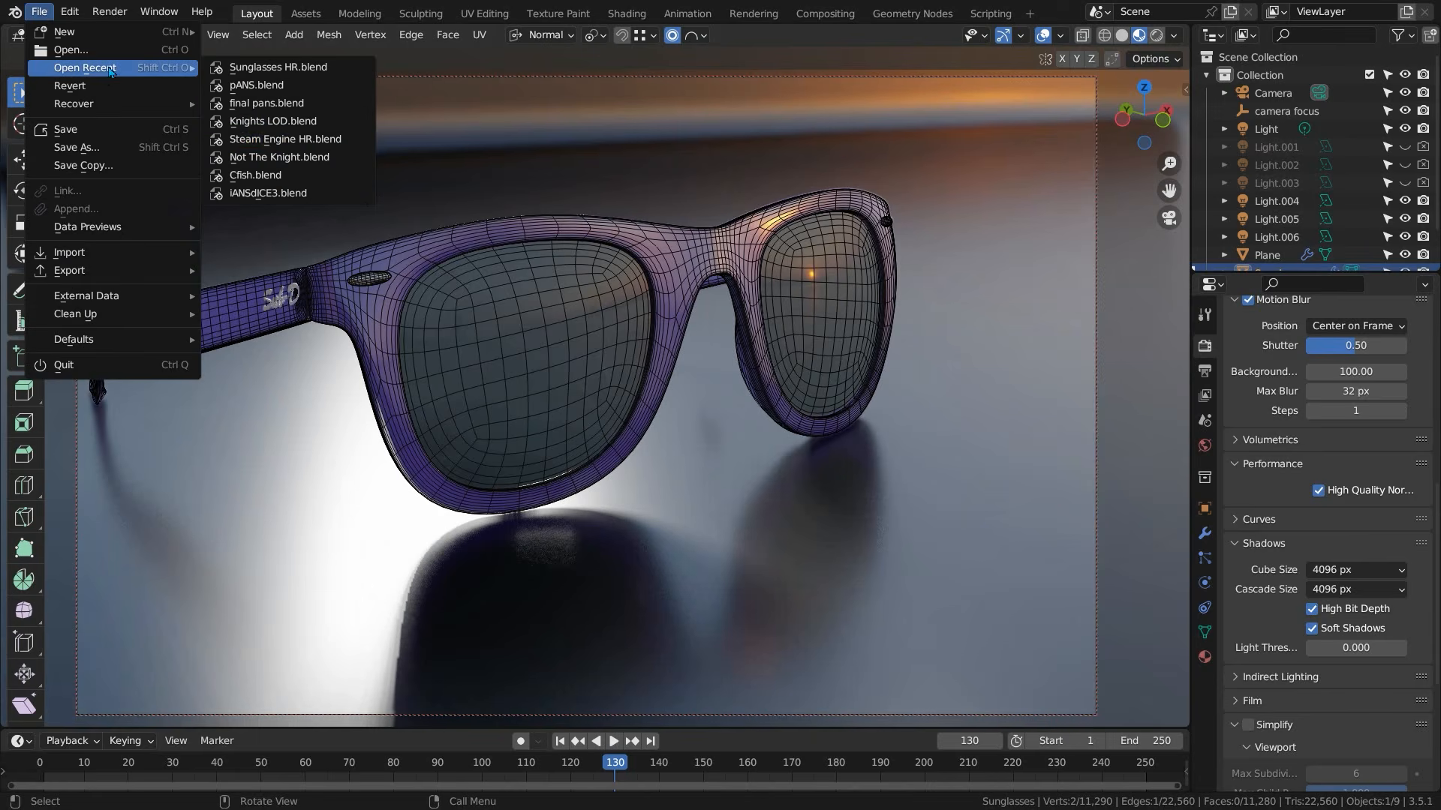
click(247, 139)
middle_drag(690, 354, 732, 316)
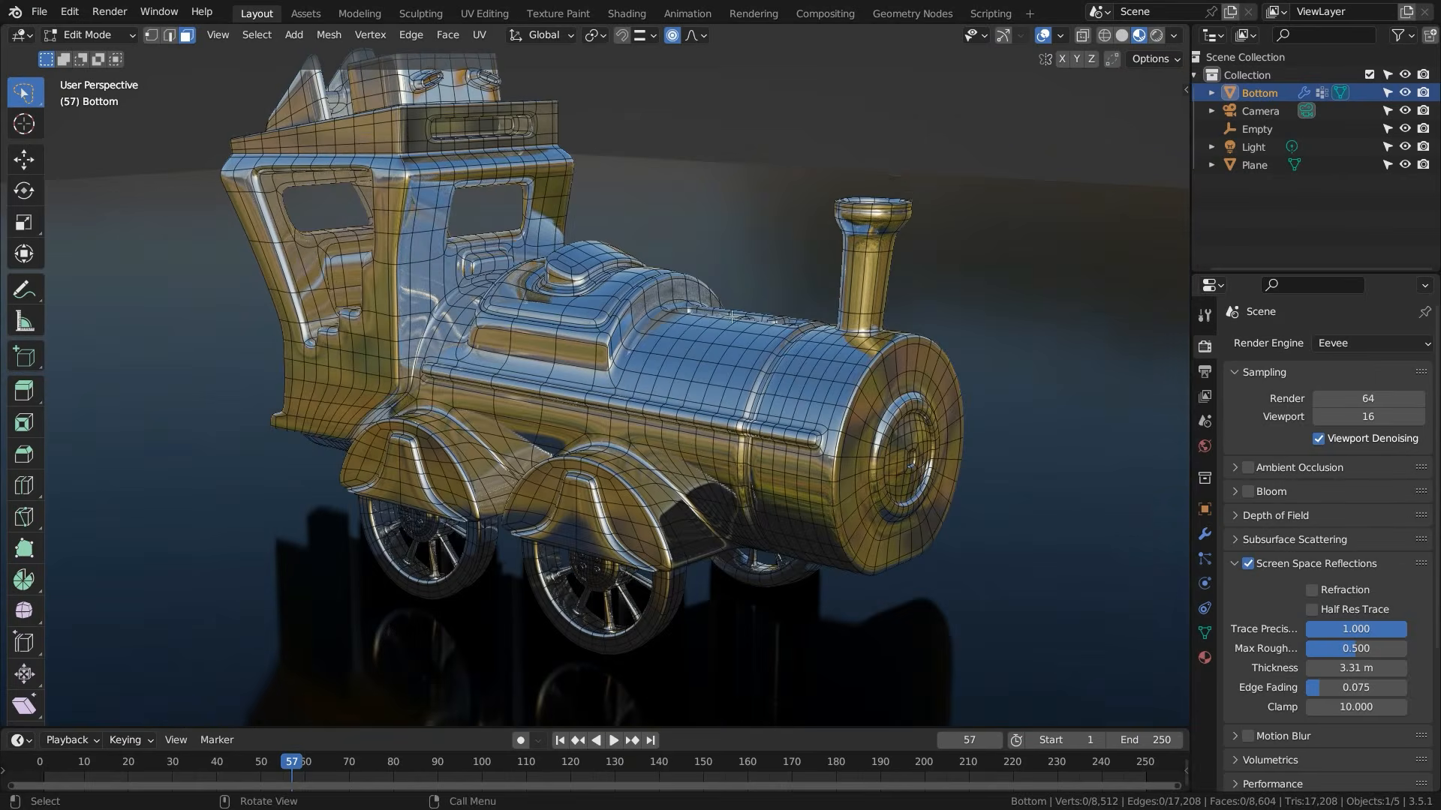
click(1121, 35)
middle_drag(607, 290, 547, 295)
middle_drag(514, 277, 559, 225)
scroll(559, 273, up, 1)
shift+middle_drag(557, 299, 532, 283)
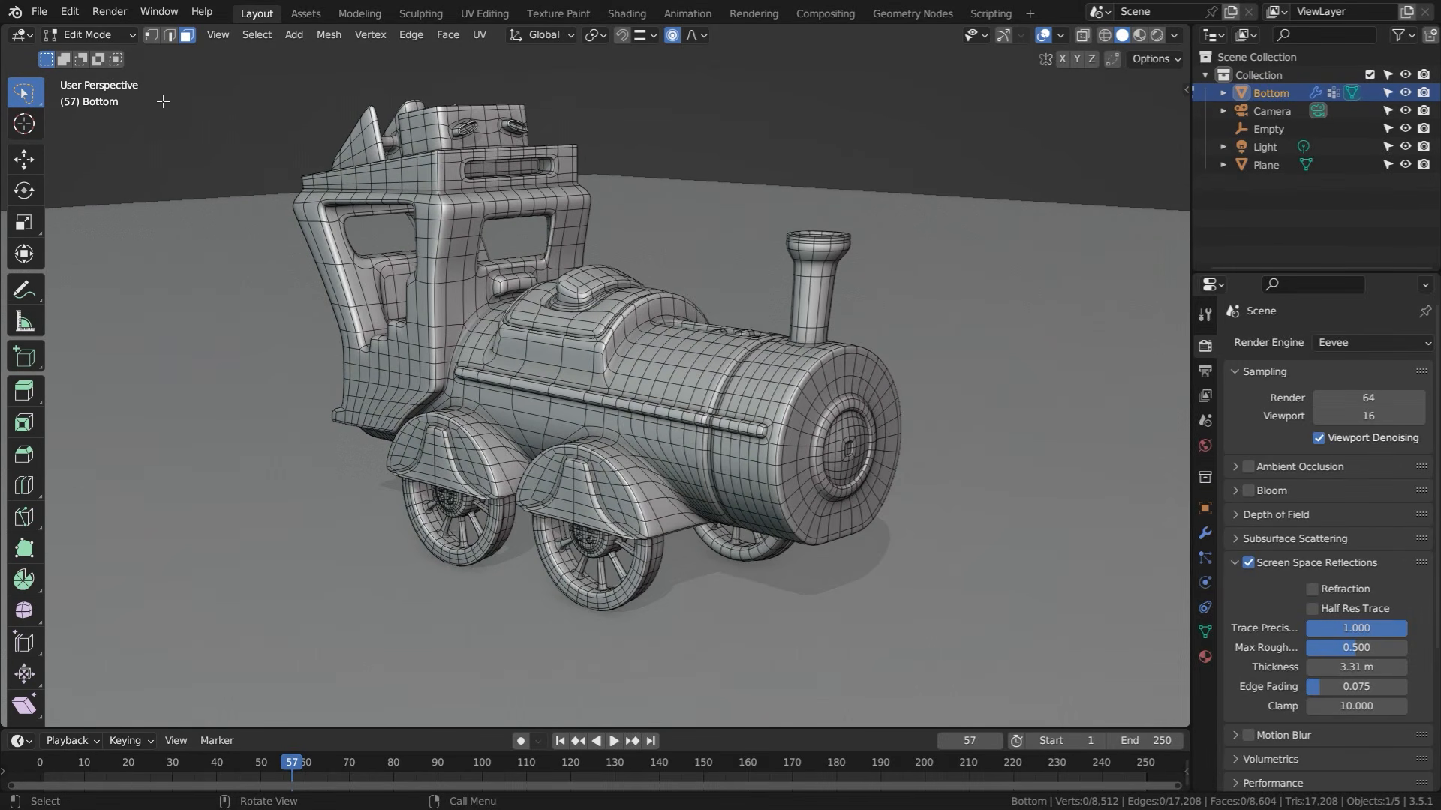
- Open the recent file Steam Engine aHR.blend and set the Wave modifier's Height to 0.64 m while the animation plays
click(39, 12)
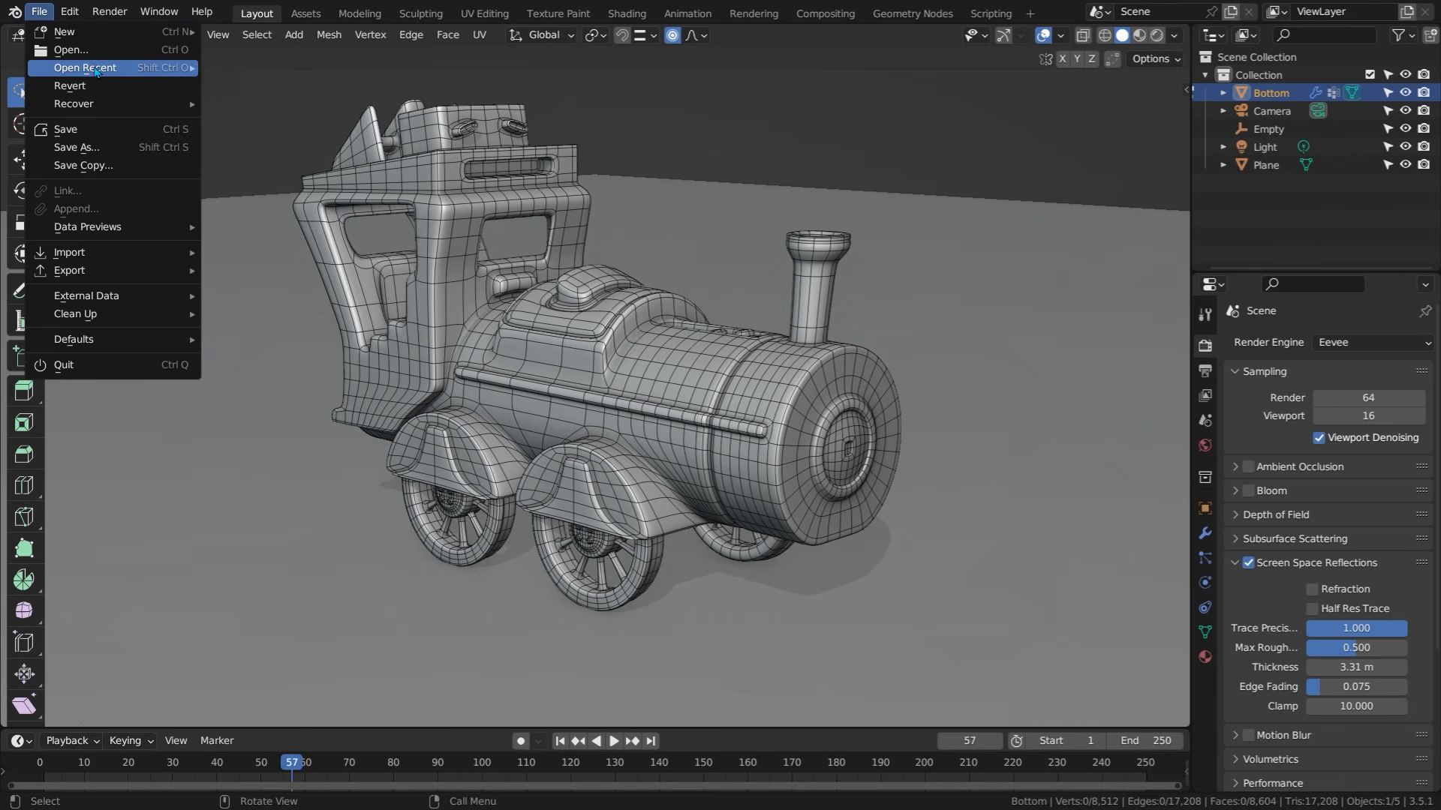
mouse_move(95, 71)
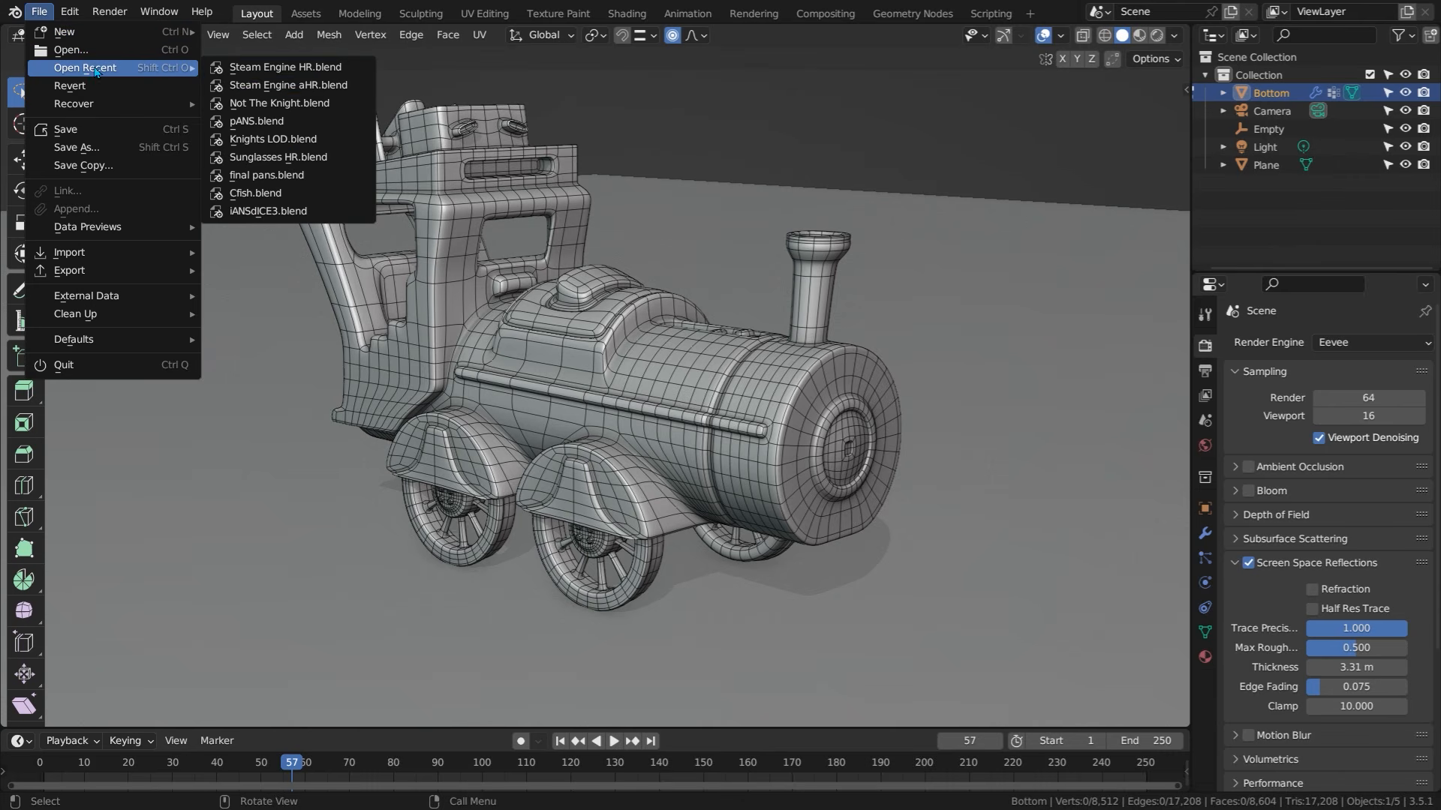
click(307, 89)
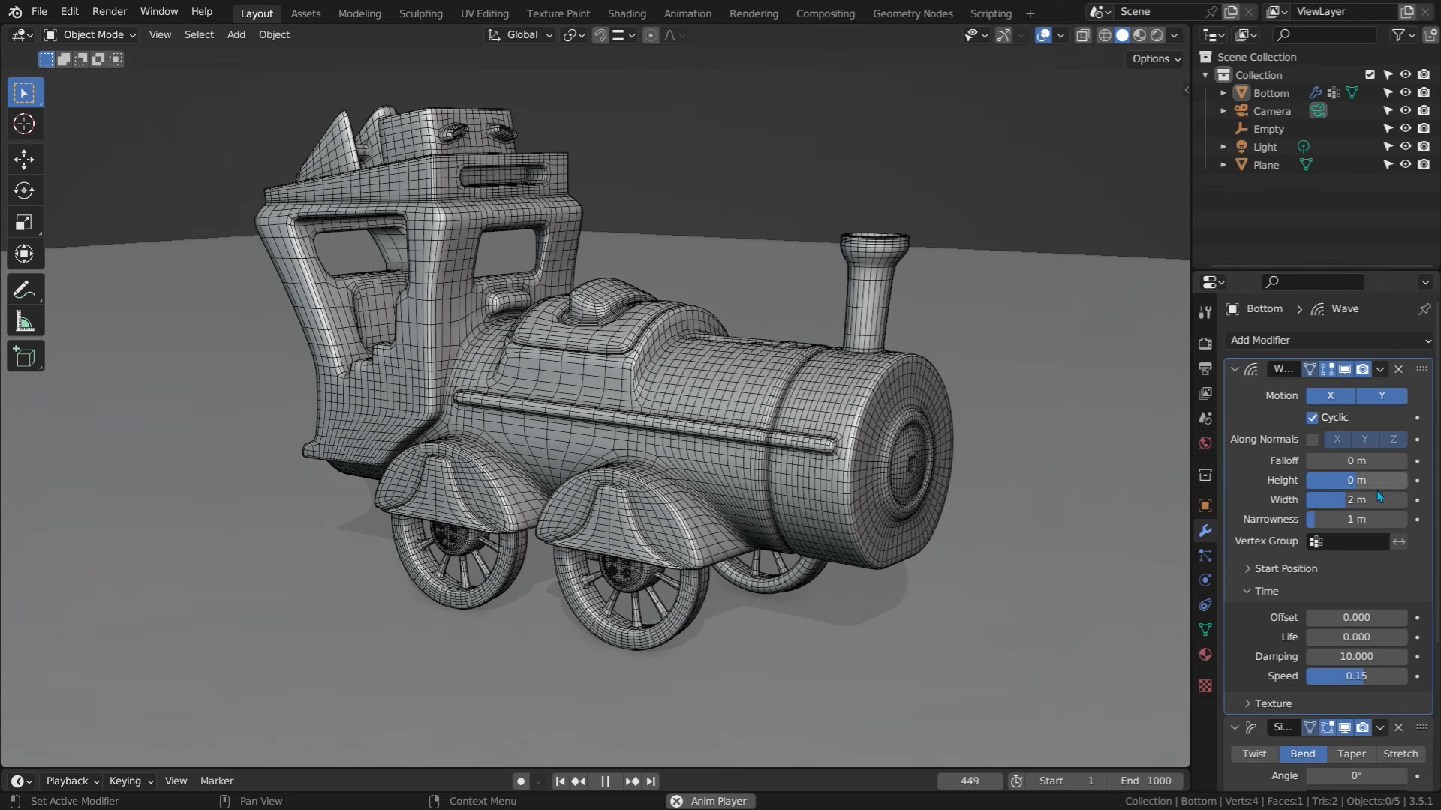
drag(1356, 480, 1373, 480)
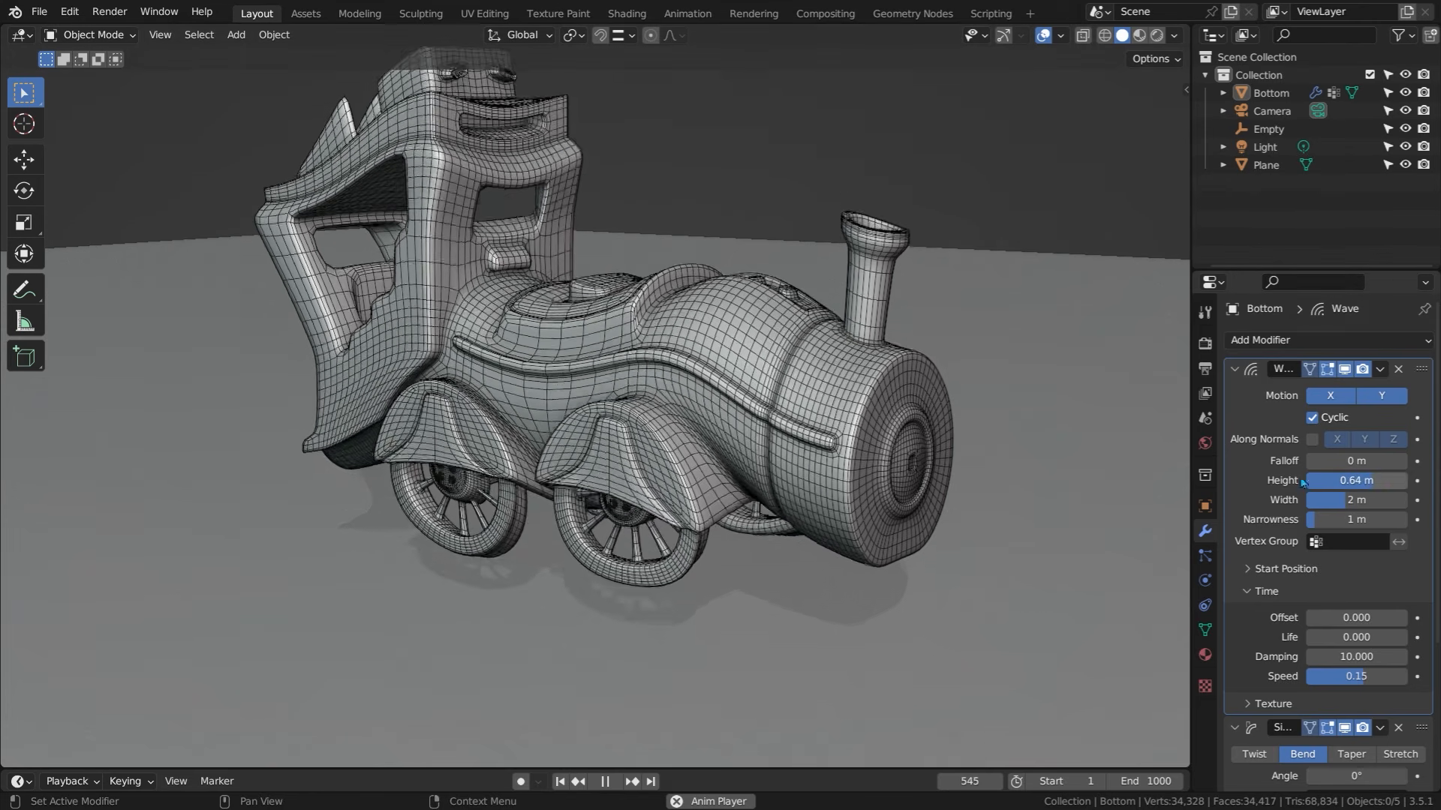
mouse_move(544, 283)
middle_down()
mouse_move(573, 319)
mouse_move(614, 296)
mouse_move(691, 296)
mouse_move(551, 328)
mouse_move(486, 323)
mouse_move(484, 300)
mouse_move(552, 293)
middle_up()
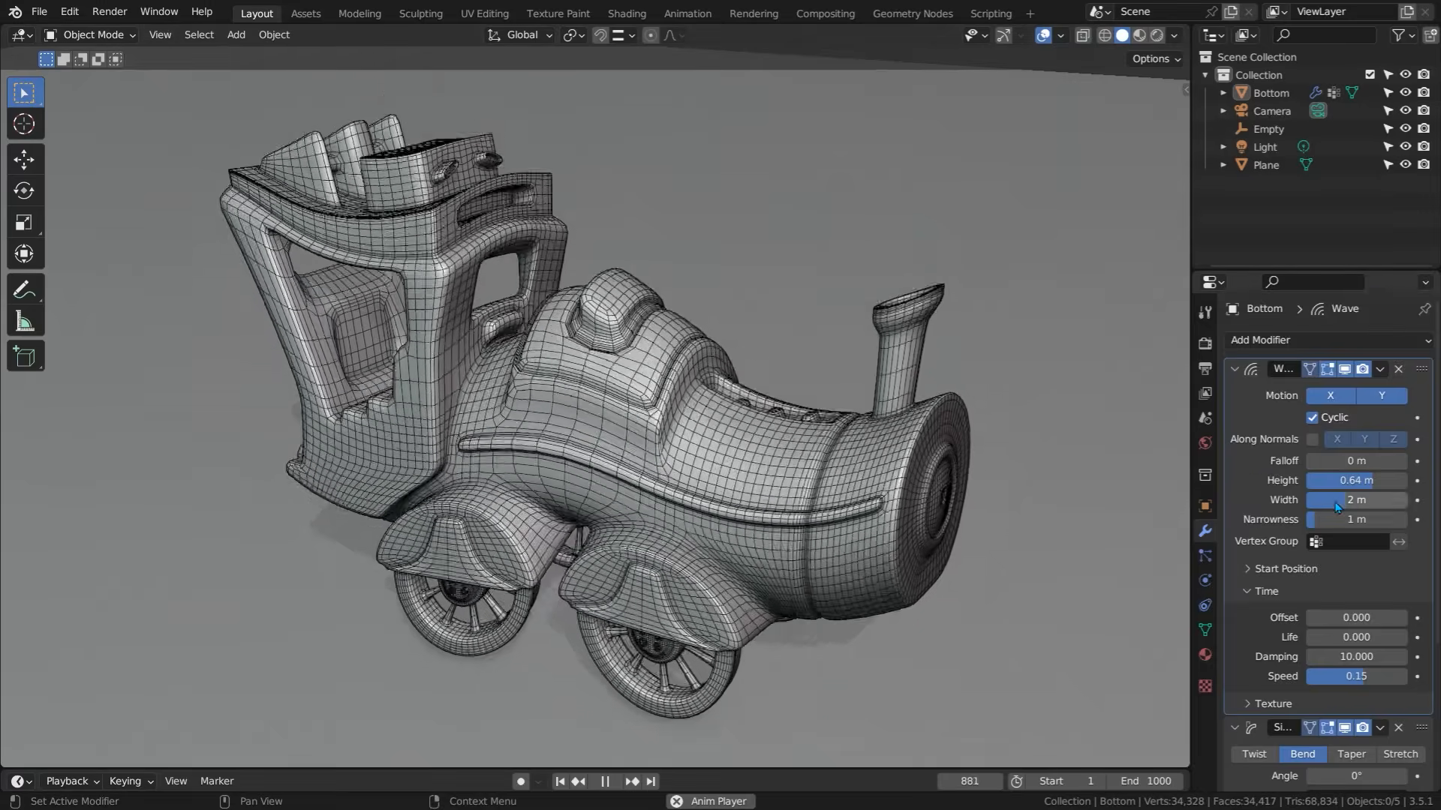
scroll(1298, 526, down, 7)
mouse_move(1341, 565)
mouse_down()
mouse_move(1382, 565)
mouse_move(1277, 565)
mouse_move(1339, 565)
mouse_up()
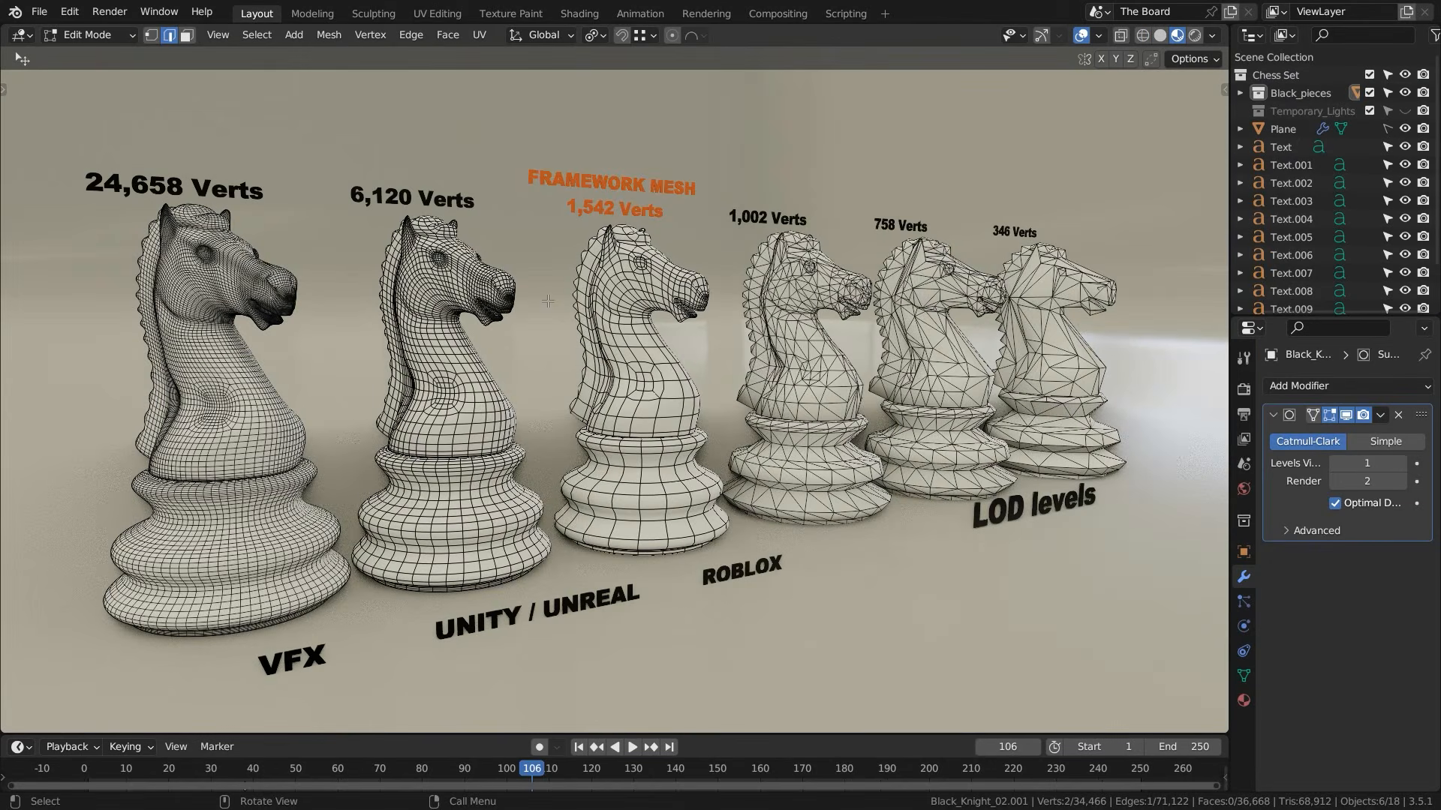
- Examine the chess knights' topology up close, comparing the framework mesh with the subdivided and reduced versions beside it
middle_drag(543, 340, 513, 318)
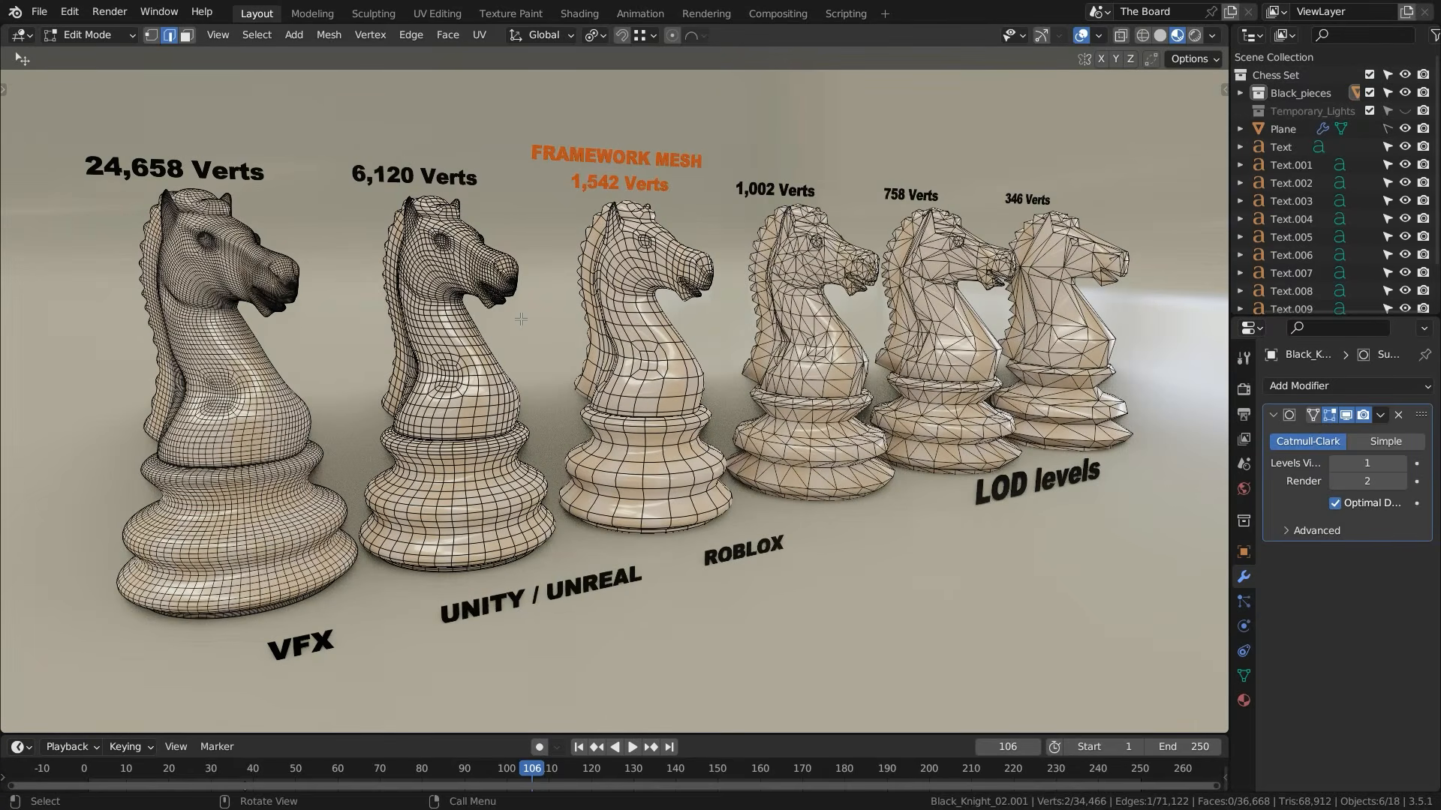
shift+middle_drag(635, 300, 697, 288)
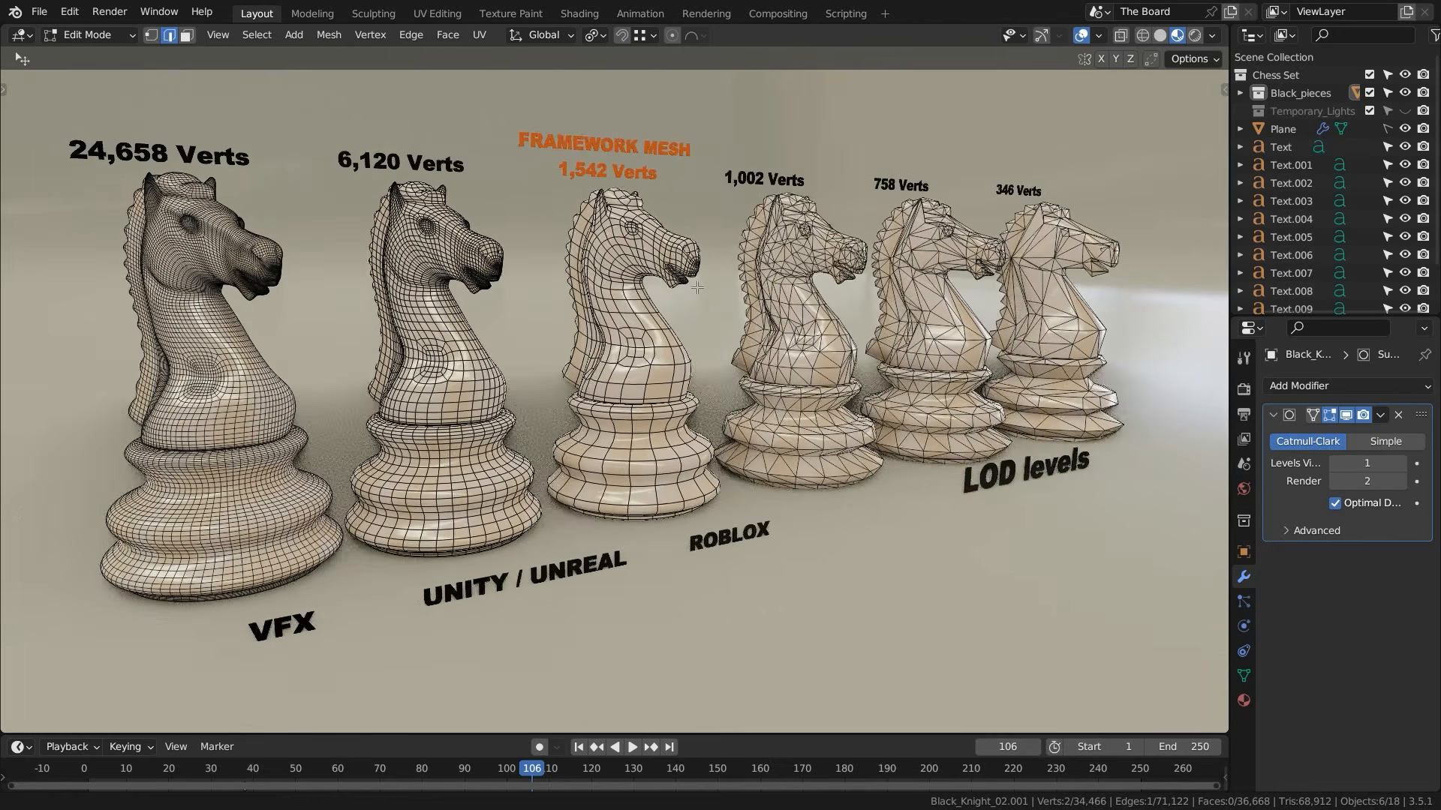
scroll(641, 287, up, 3)
scroll(450, 333, up, 3)
scroll(450, 332, up, 2)
shift+middle_drag(465, 279, 536, 270)
scroll(412, 253, down, 5)
scroll(536, 270, up, 1)
shift+middle_drag(410, 275, 569, 301)
scroll(665, 275, up, 4)
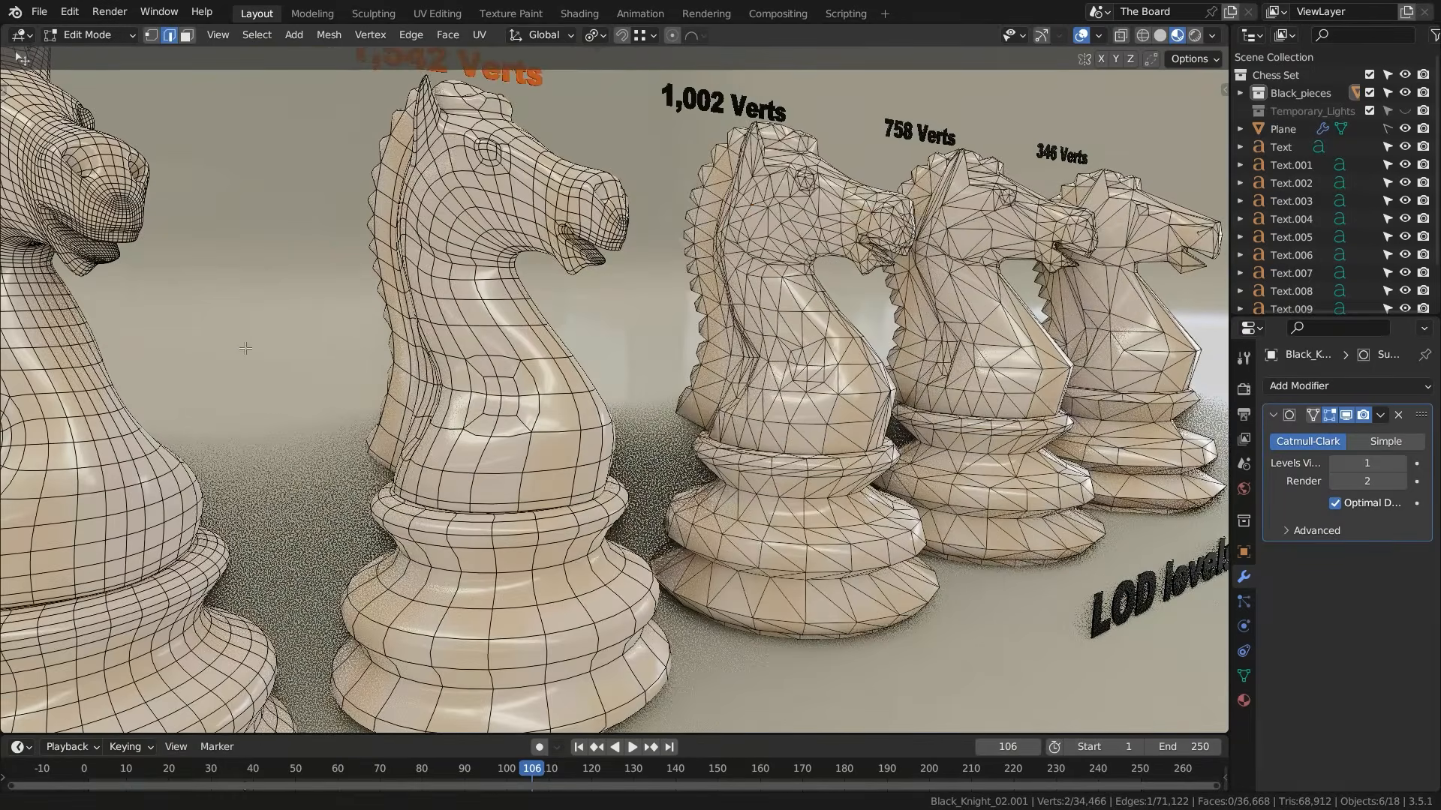
shift+middle_drag(444, 307, 390, 320)
scroll(383, 342, down, 1)
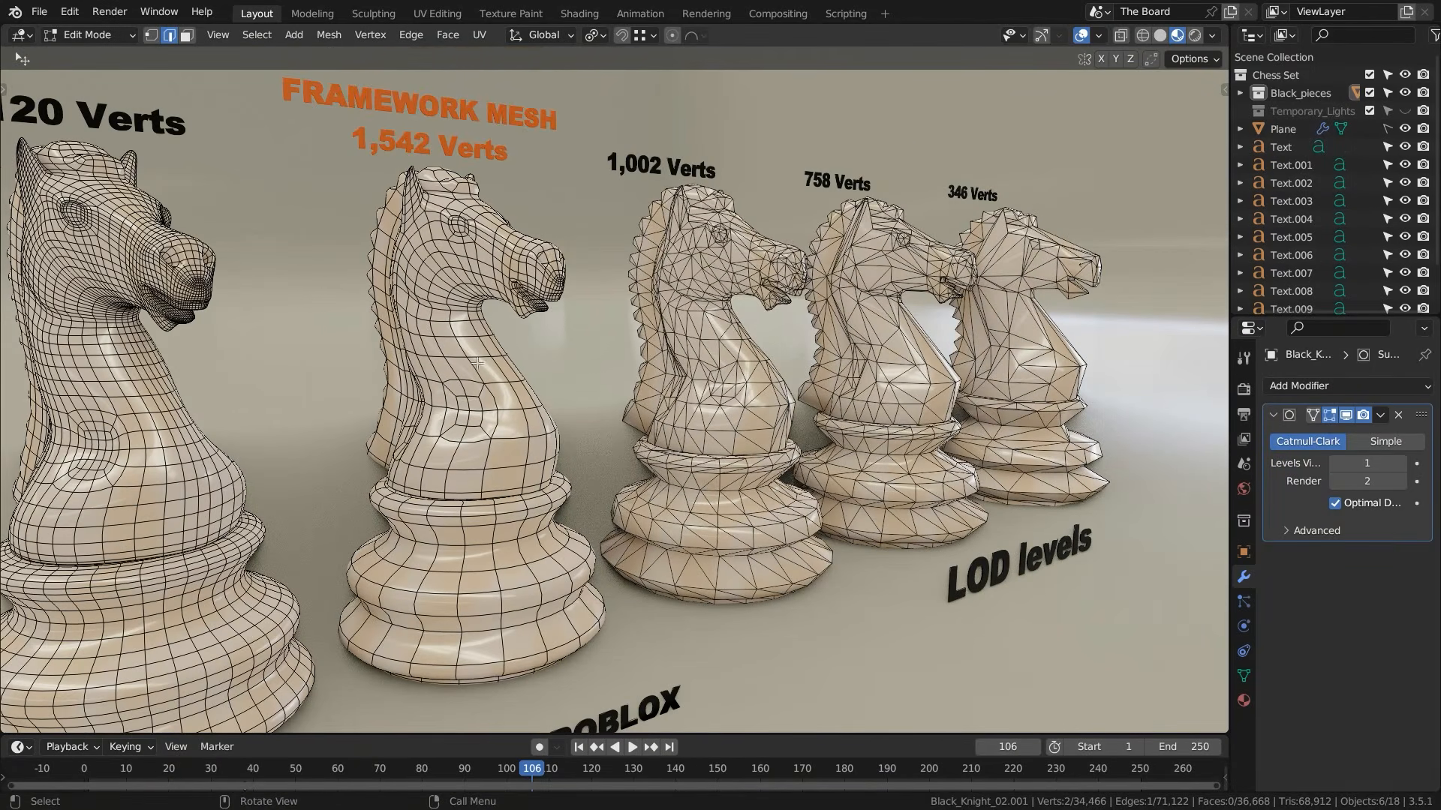
scroll(477, 363, down, 3)
shift+middle_drag(541, 345, 680, 308)
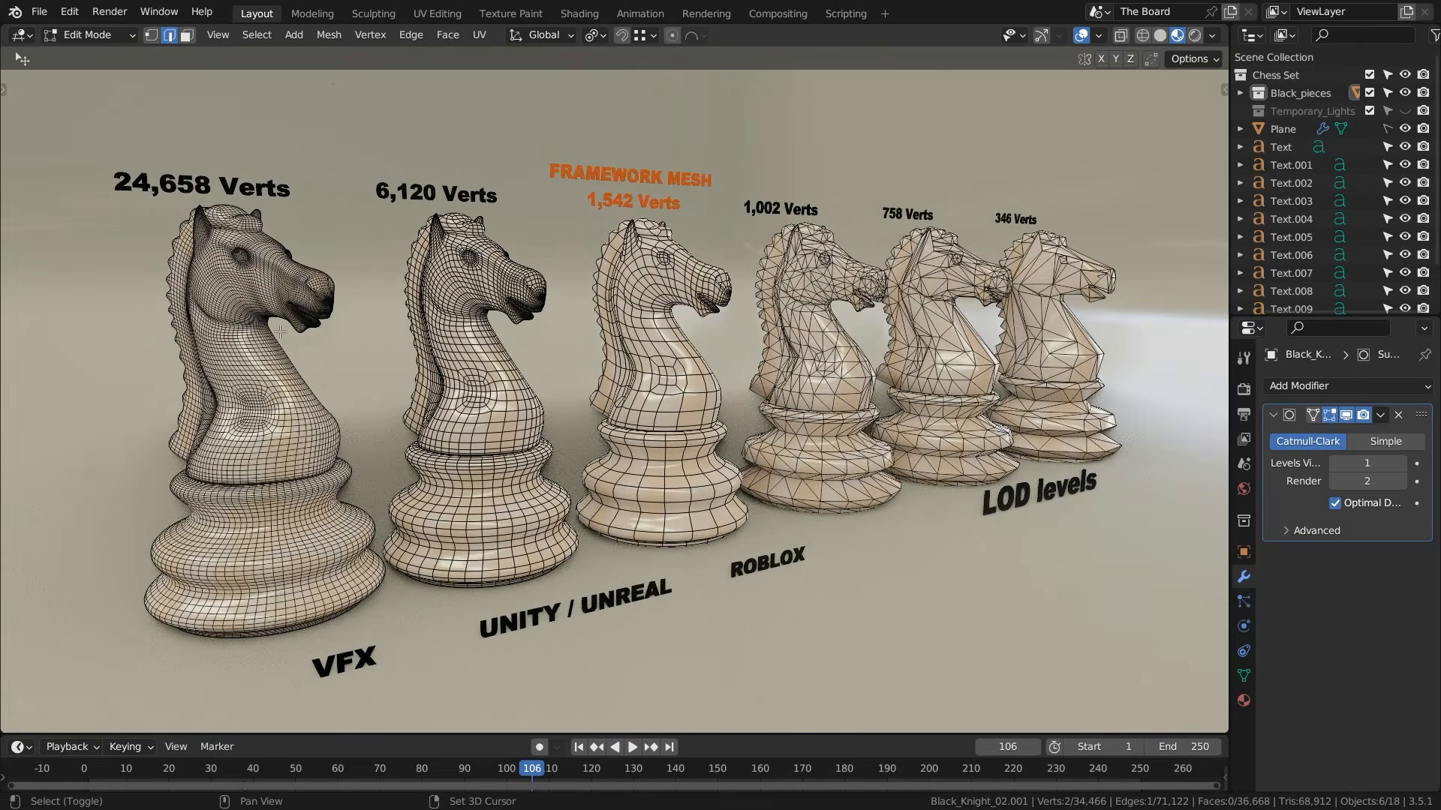
- Compare the densest knight meshes with the low-poly LOD knights, picking individual knights to check their modifiers
scroll(280, 331, up, 6)
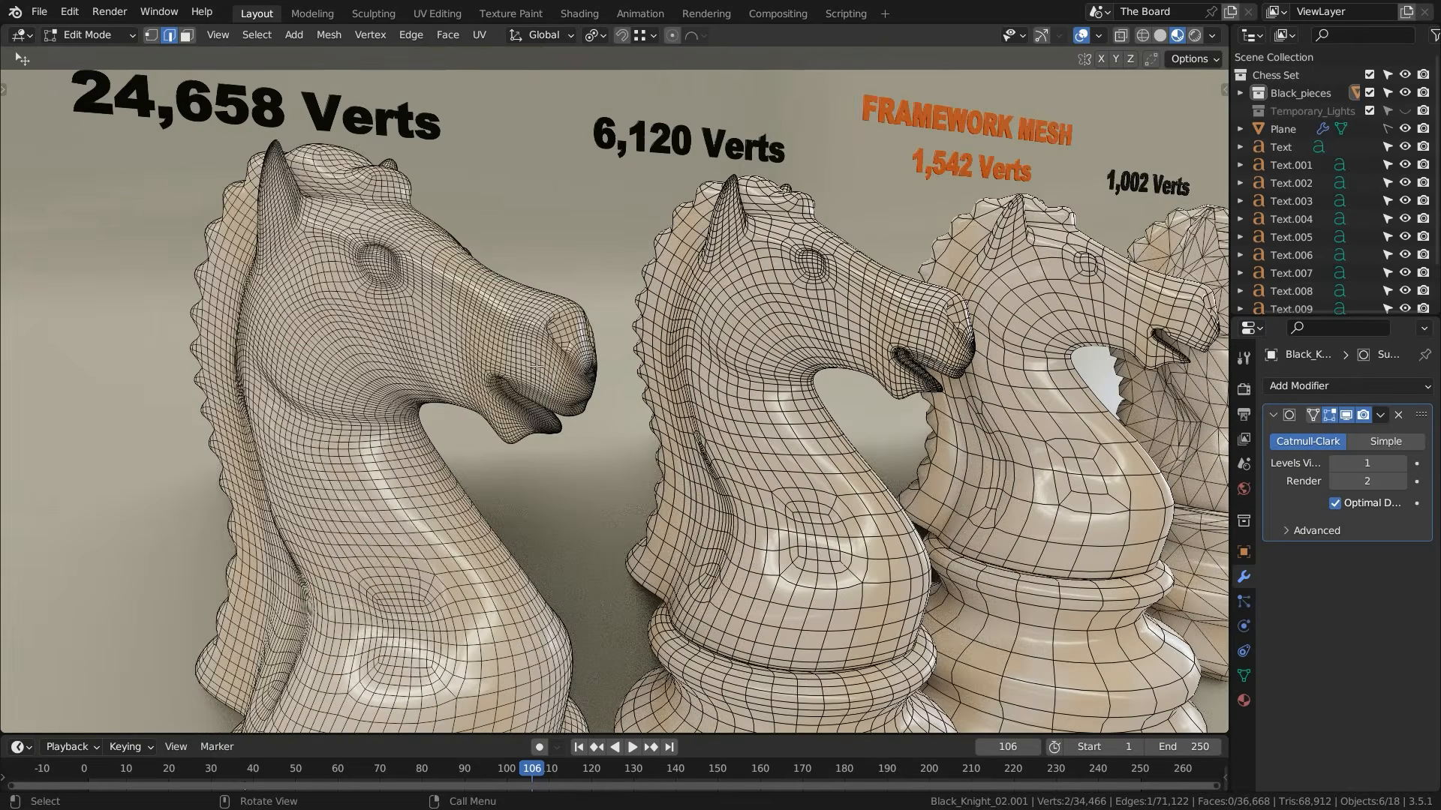
scroll(536, 367, down, 4)
shift+middle_drag(983, 401, 655, 413)
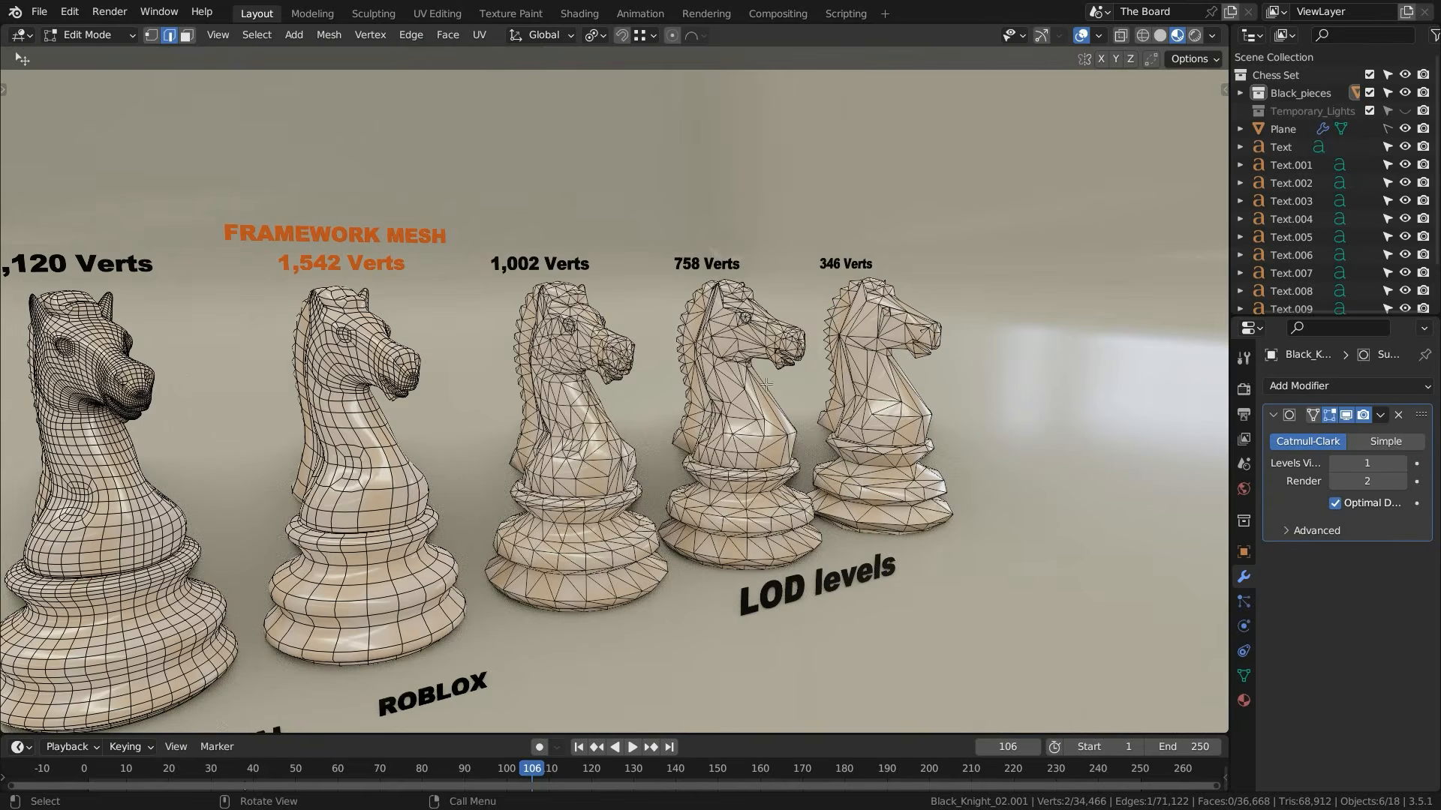
click(749, 455)
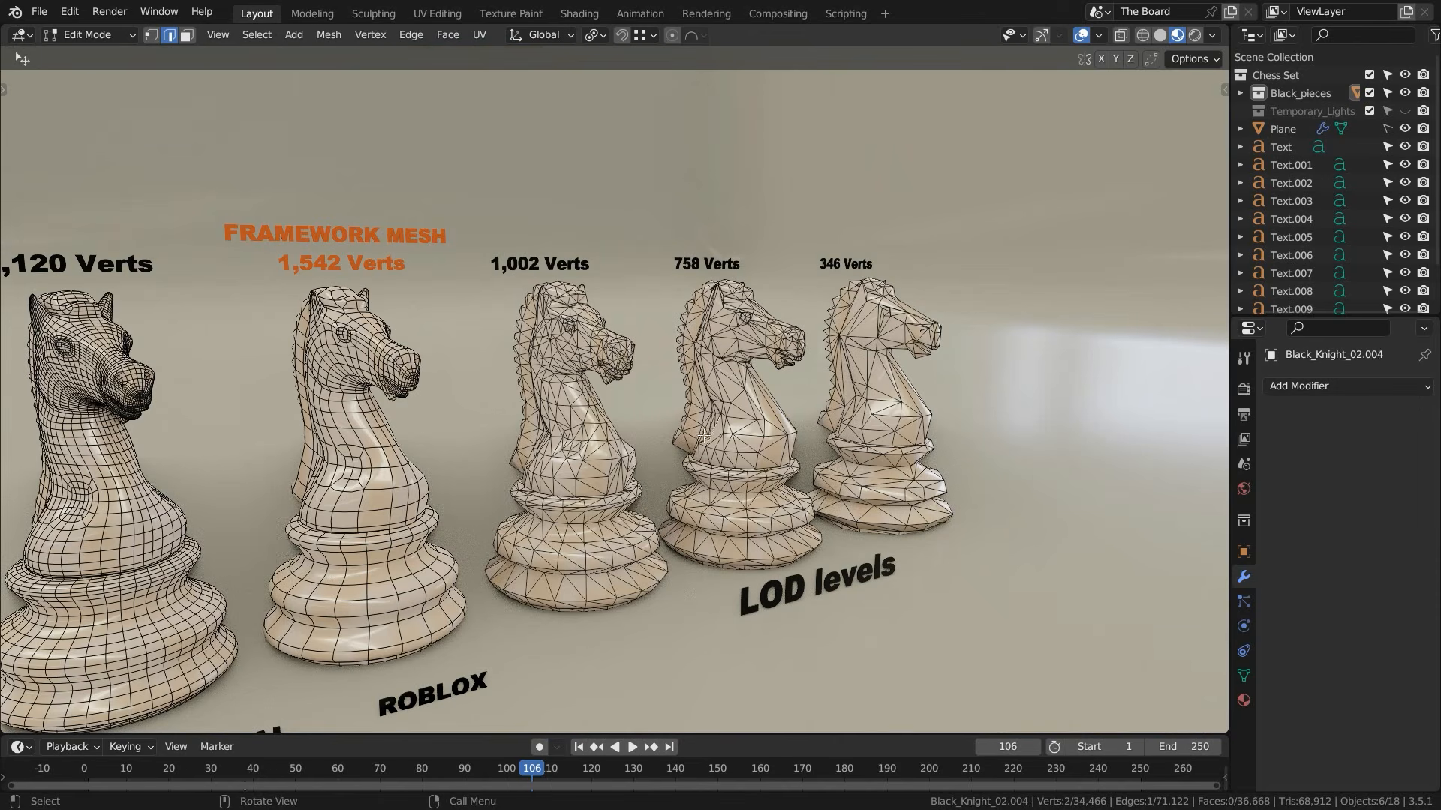
click(323, 435)
shift+middle_drag(317, 433, 585, 389)
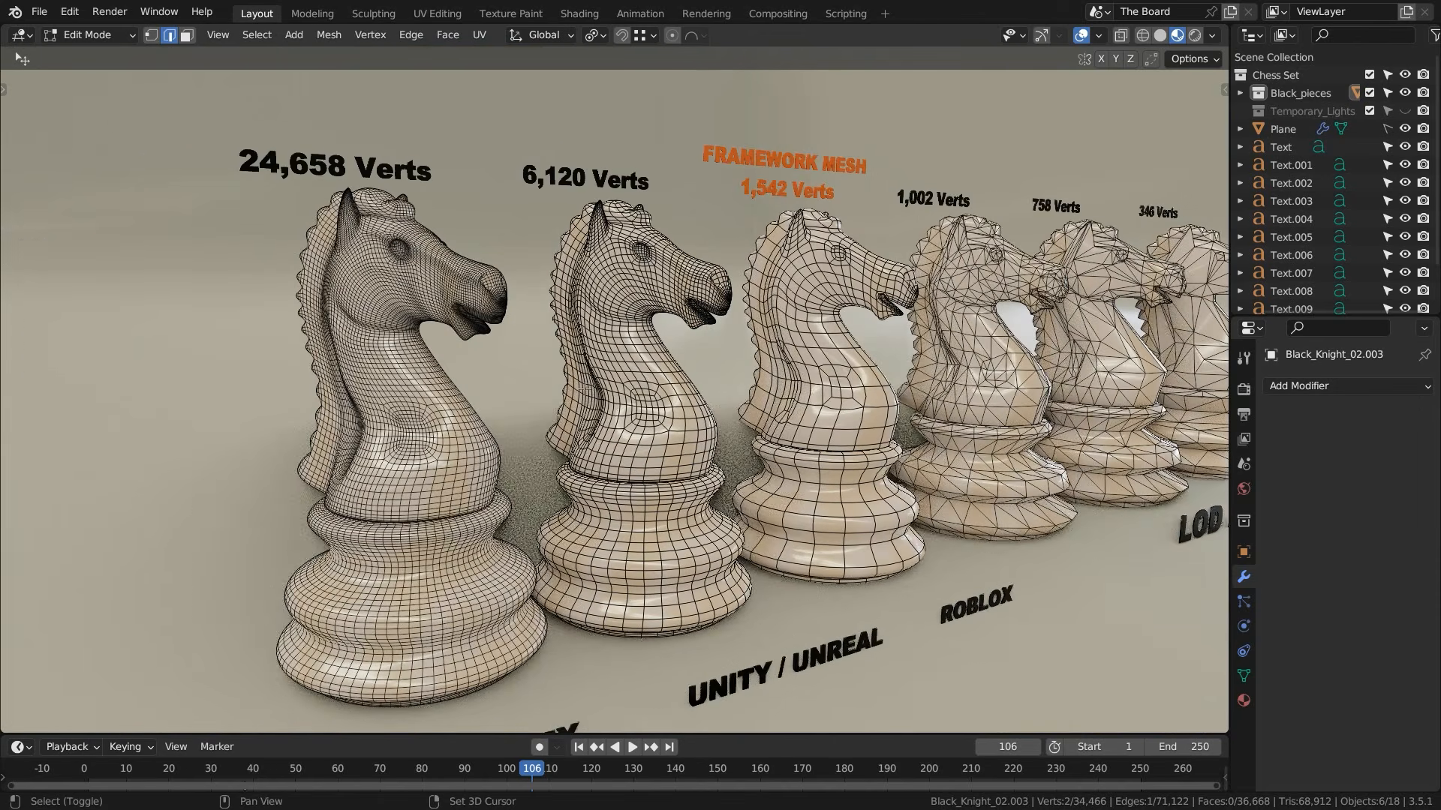
- Survey the whole row of chess knights from the VFX mesh to the LOD levels, comparing mesh density across the versions
click(394, 353)
middle_drag(394, 352, 710, 317)
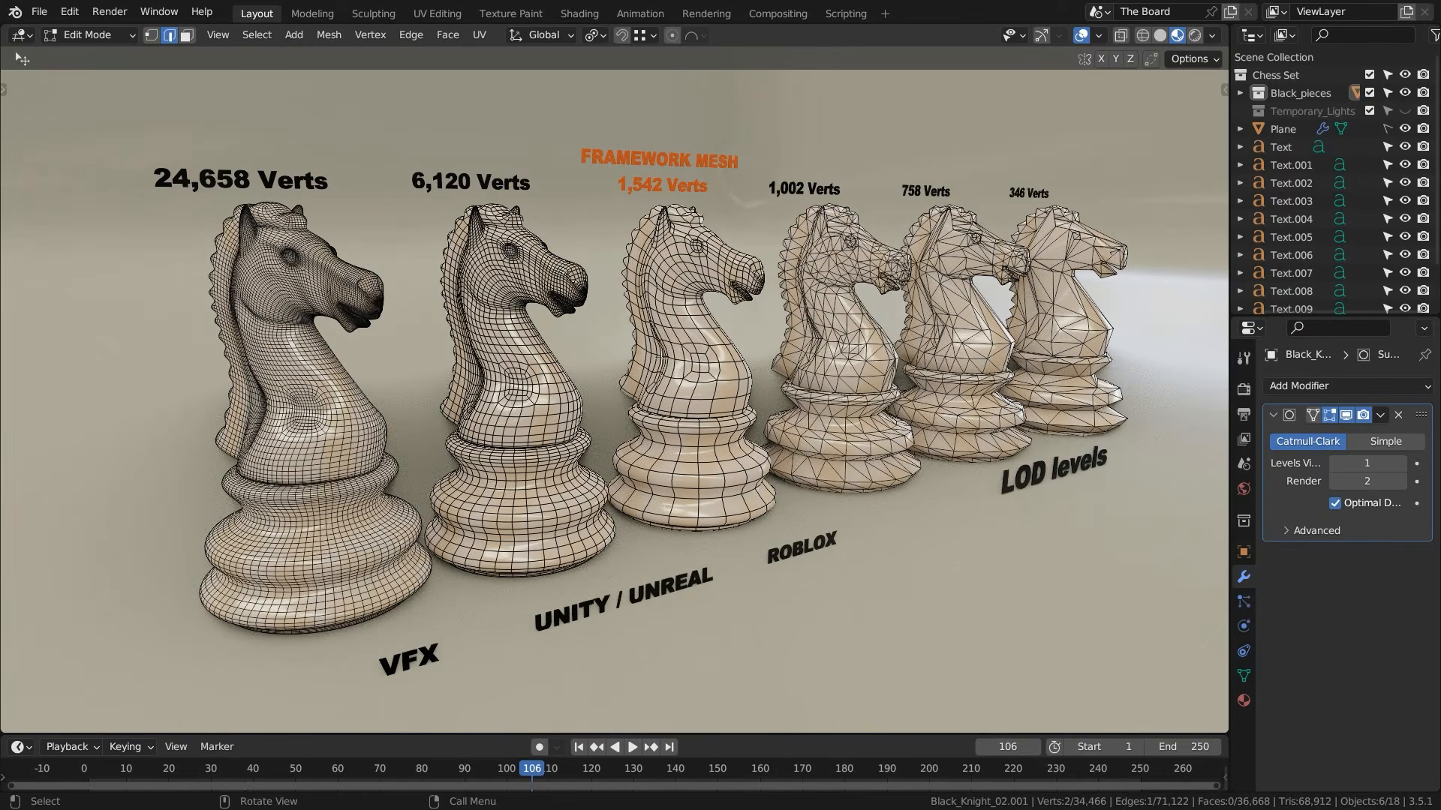
middle_drag(765, 401, 559, 226)
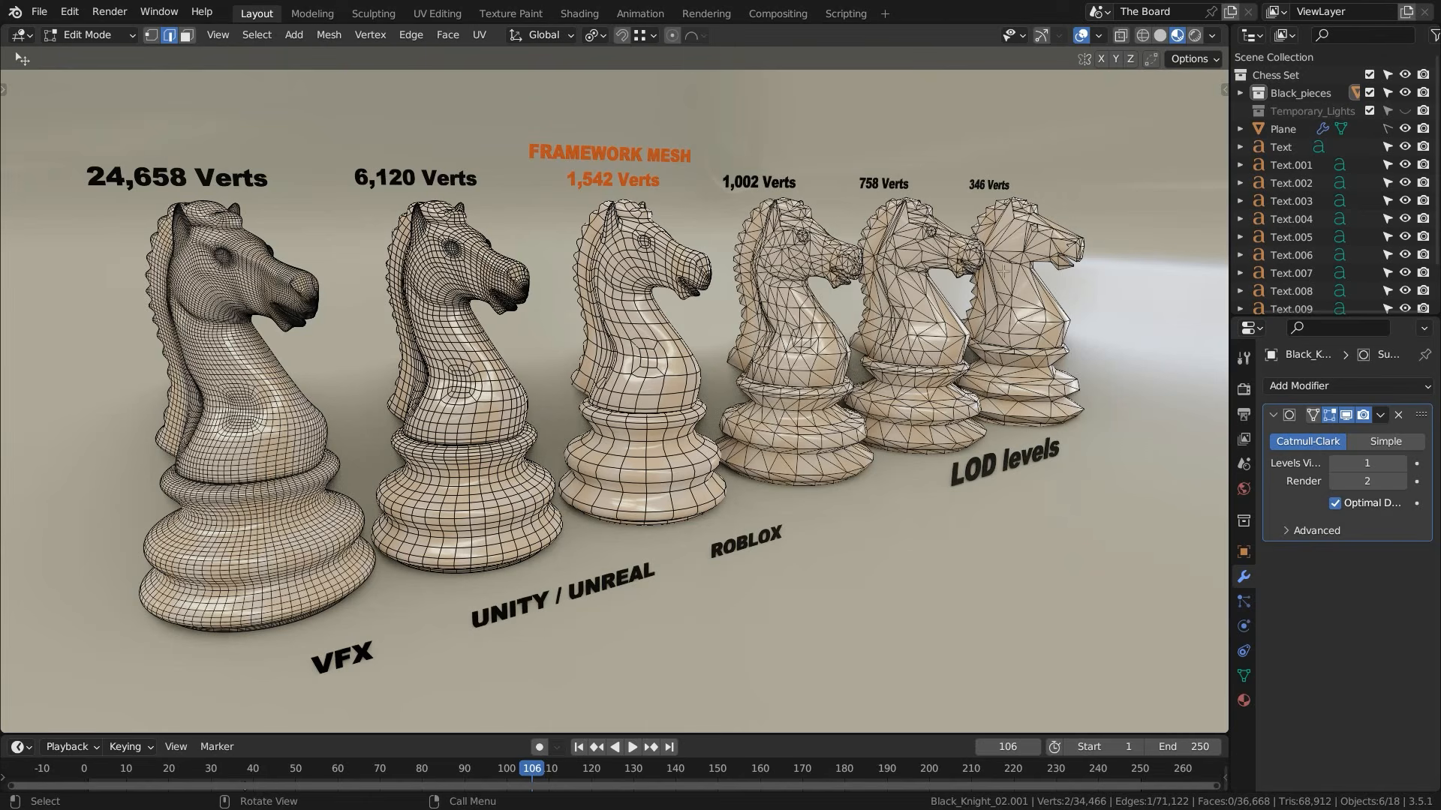
shift+middle_drag(567, 431, 584, 418)
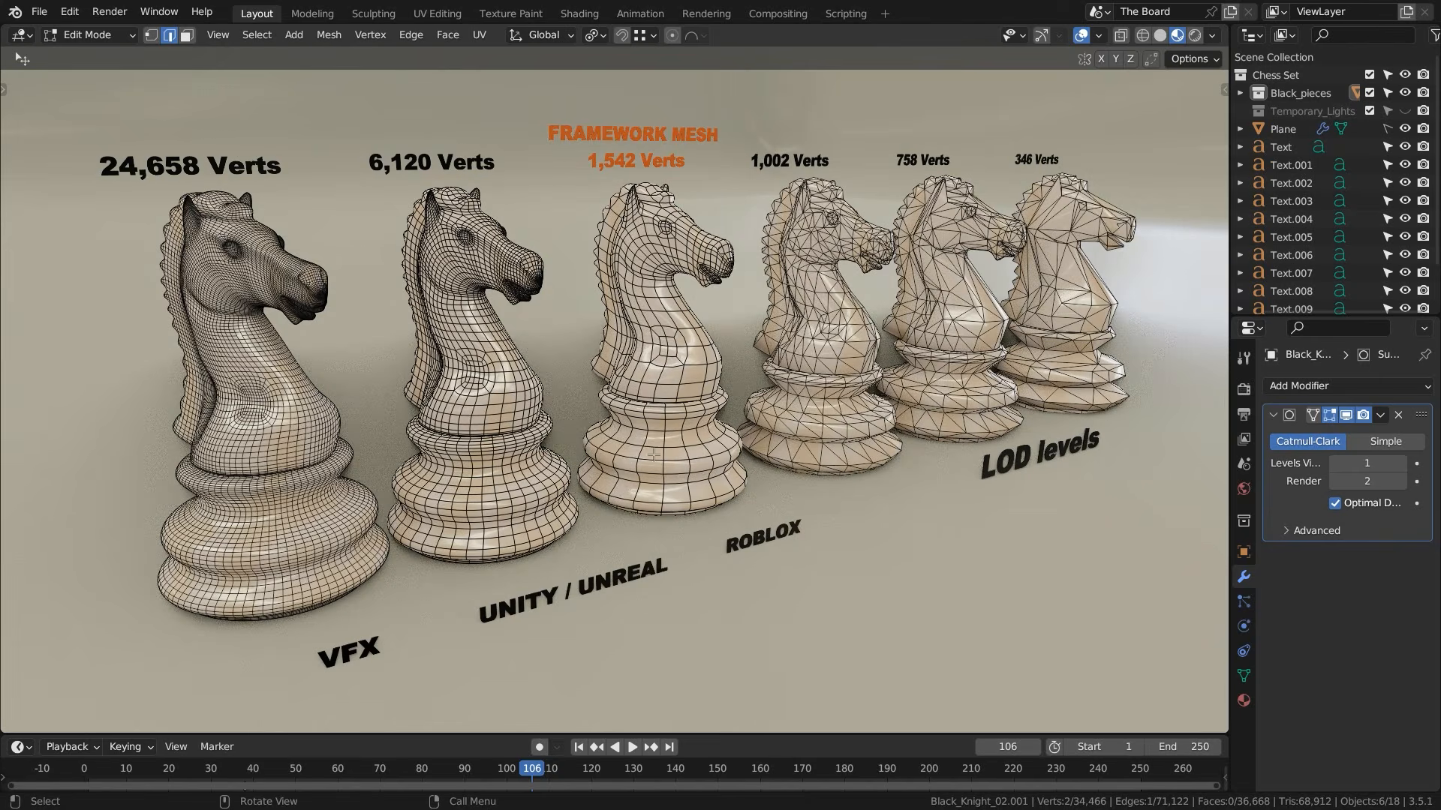
shift+middle_drag(669, 368, 560, 365)
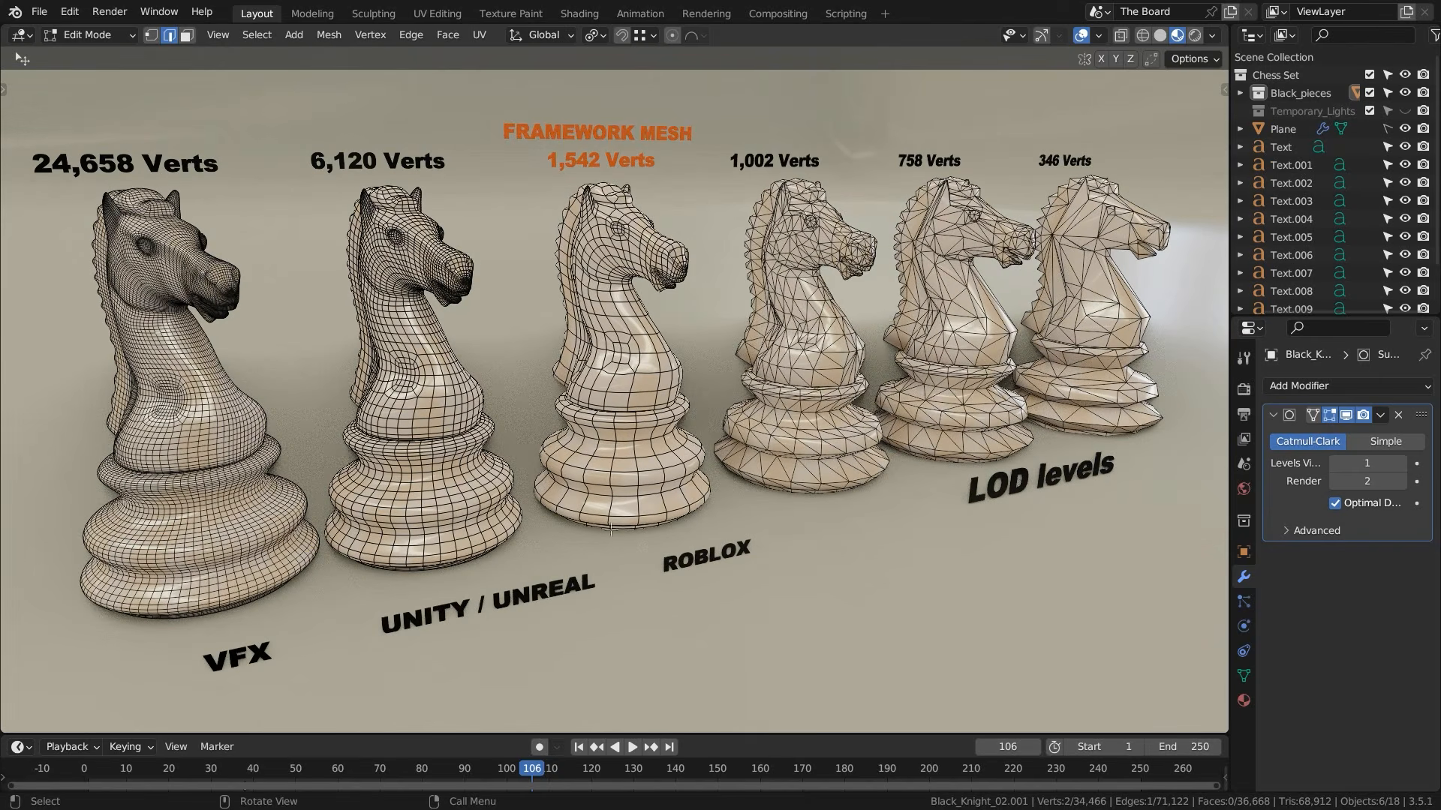
shift+middle_drag(435, 516, 646, 443)
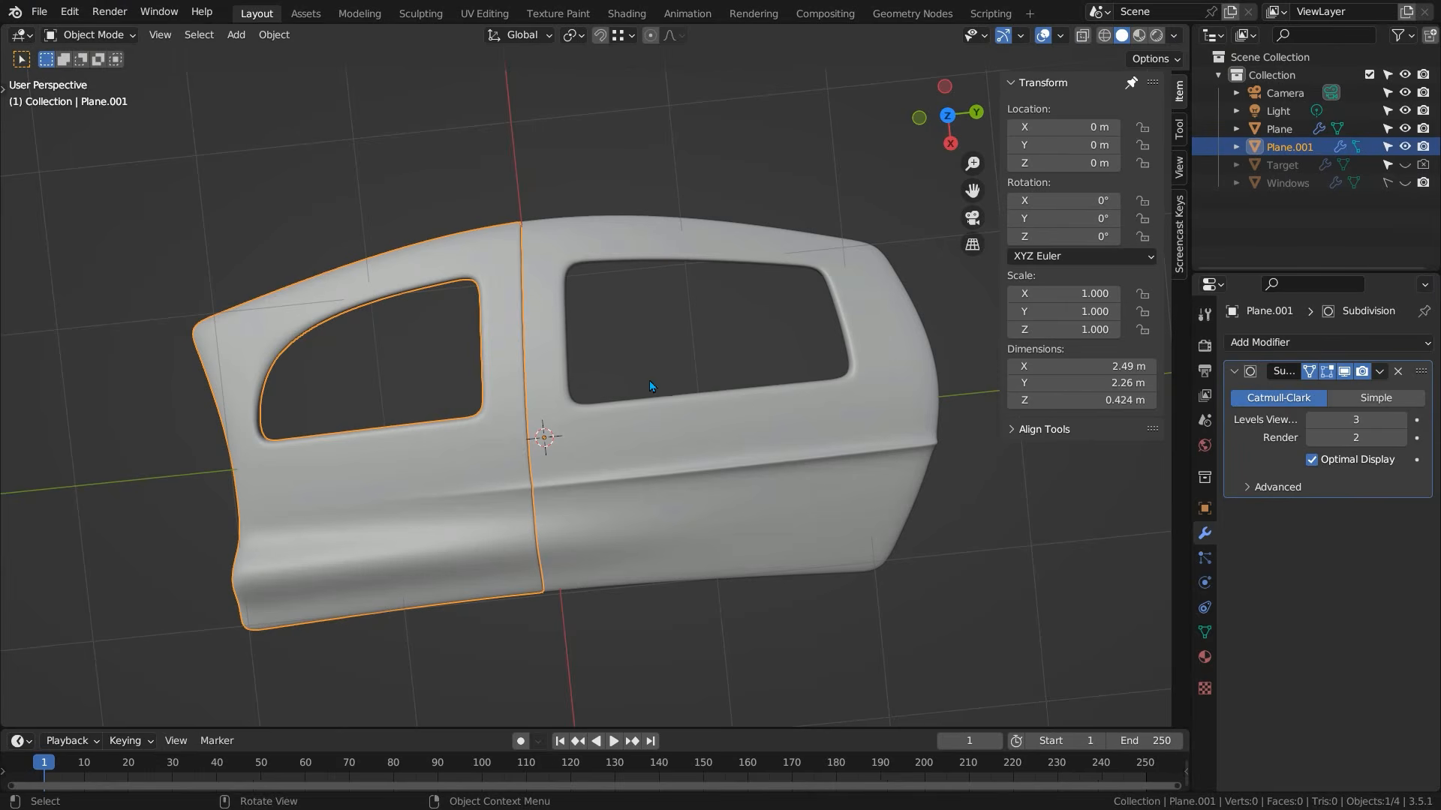
- Inspect the split car-door panels in the door scene from several angles, briefly checking the selected panel's mesh in Edit Mode
middle_drag(450, 335, 520, 383)
key(Tab)
key(Tab)
middle_drag(451, 286, 705, 348)
click(590, 342)
click(525, 406)
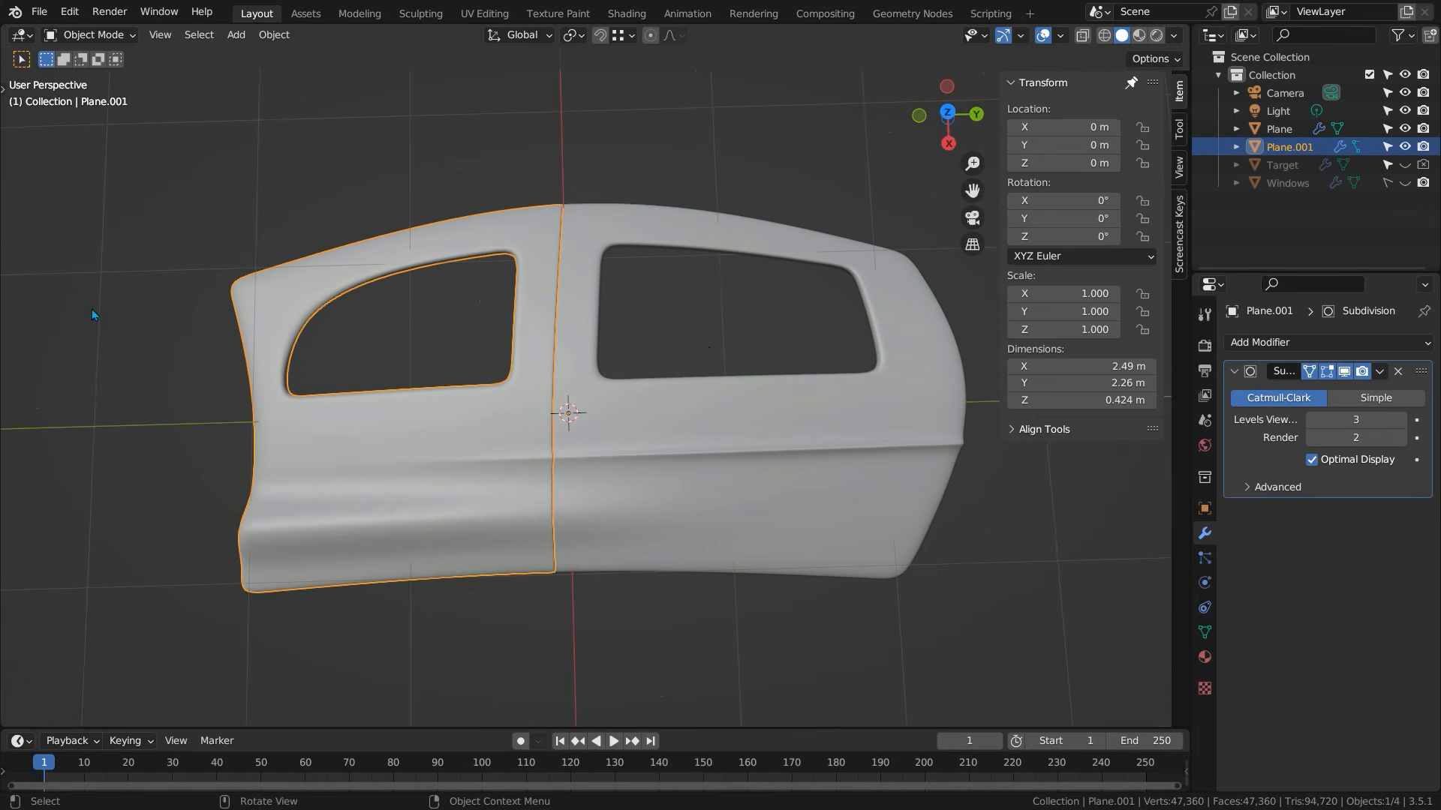